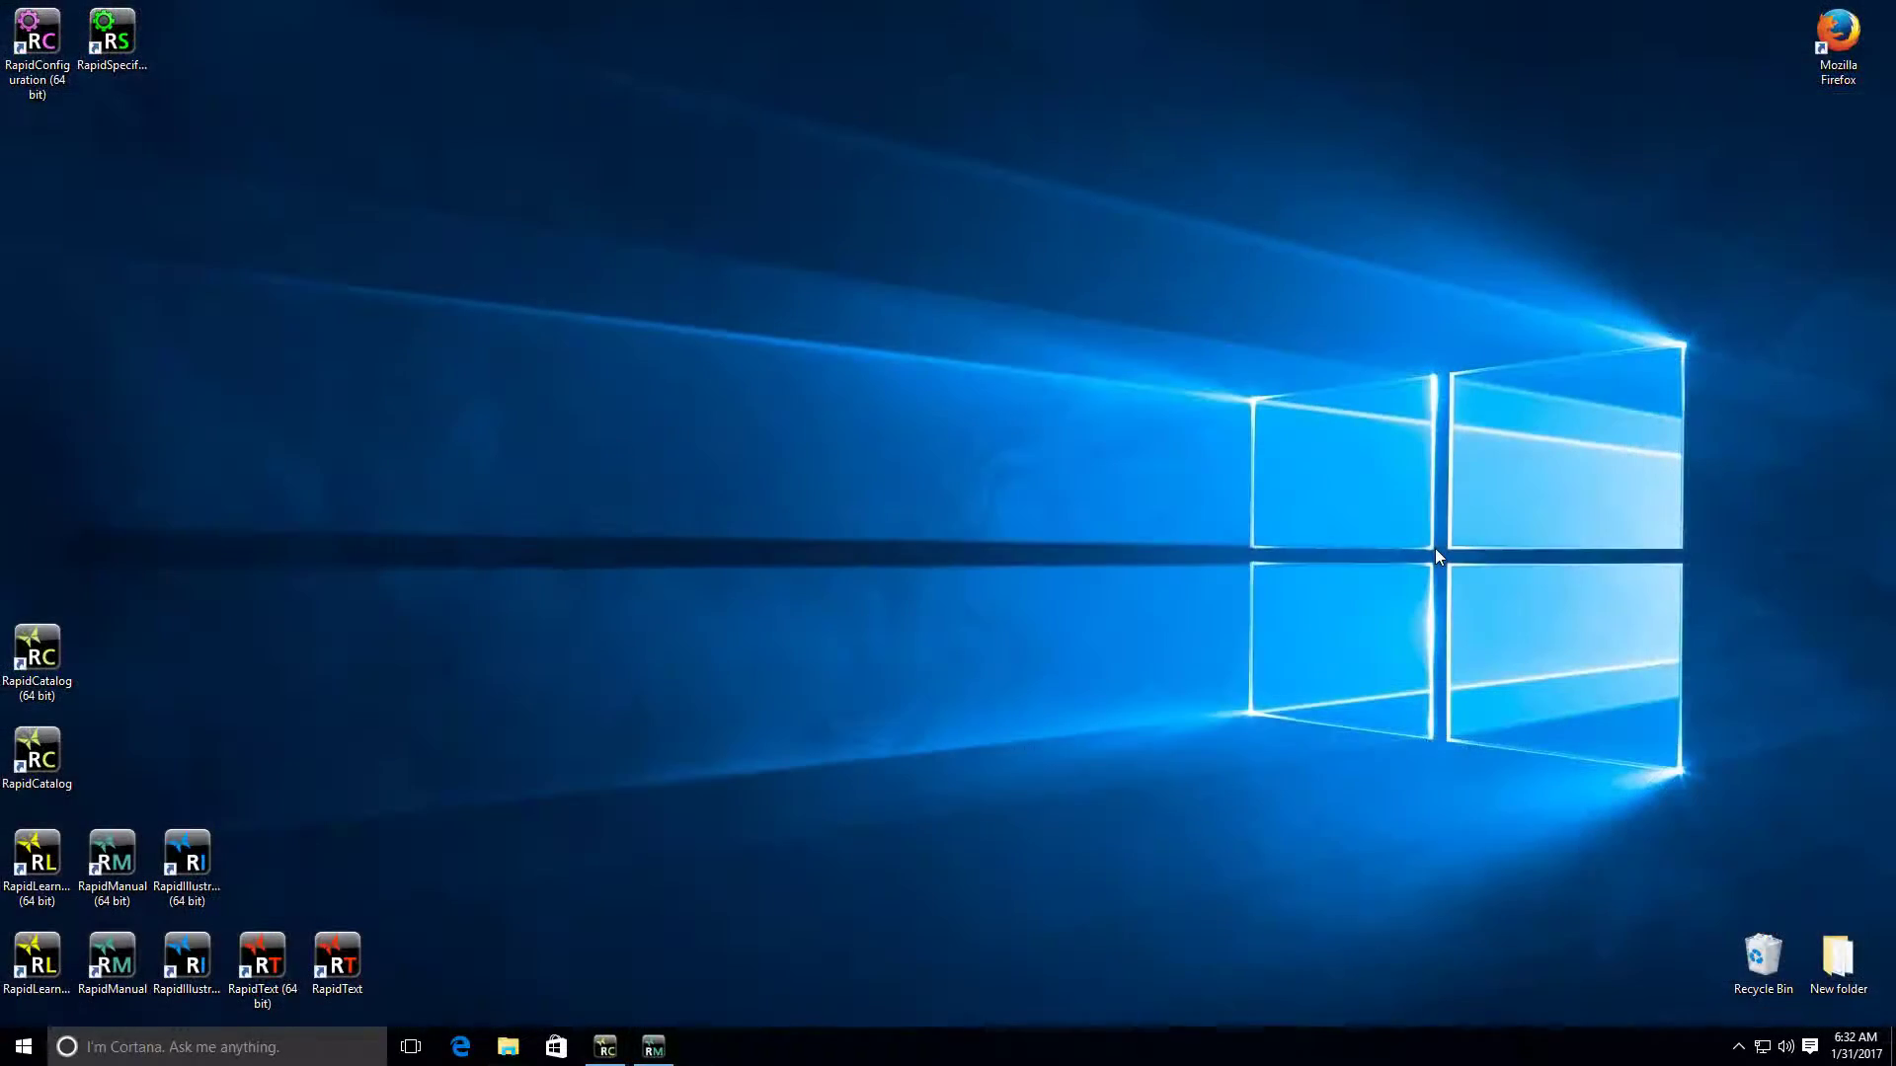
# Step: Switch to the RapidManual window that has the hydraulic jack model loaded
pyautogui.click(653, 1047)
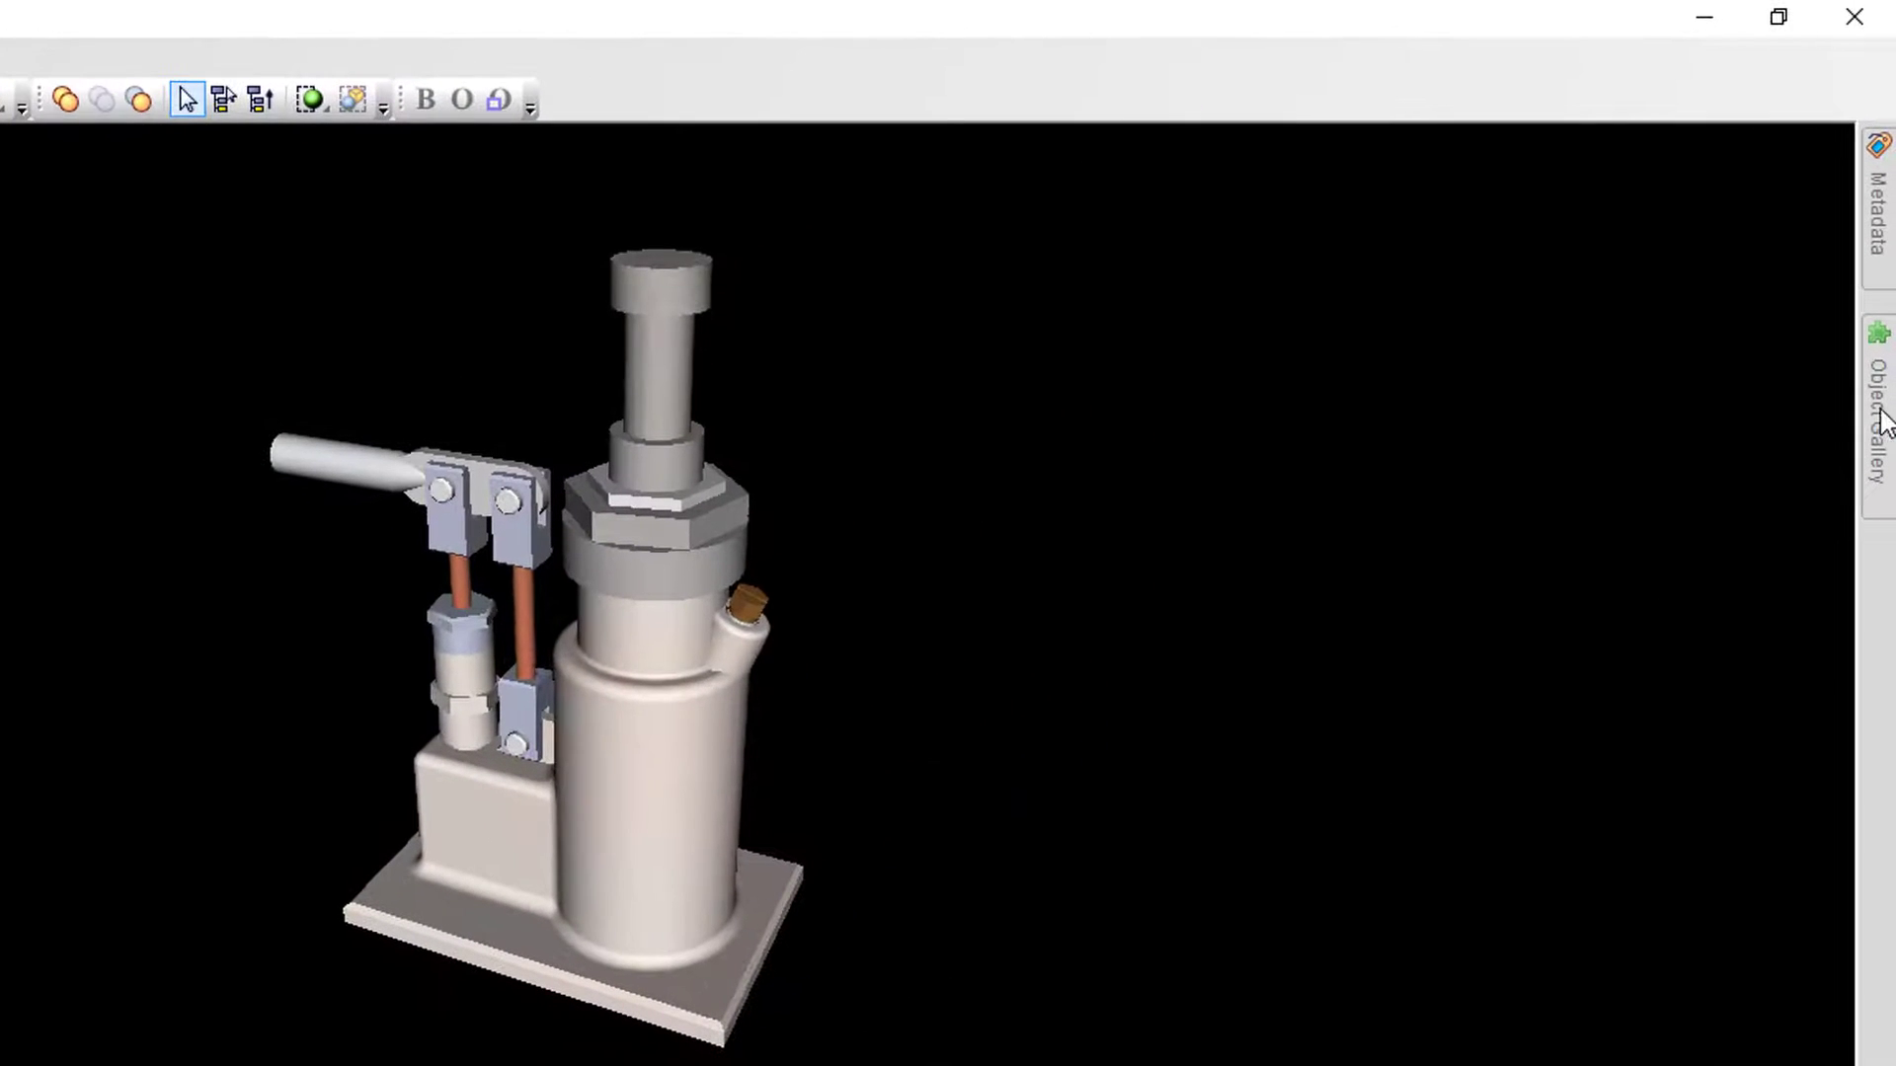
# Step: Raise the section plane and center it on the cylinder top using Center with Pick
pyautogui.click(1876, 415)
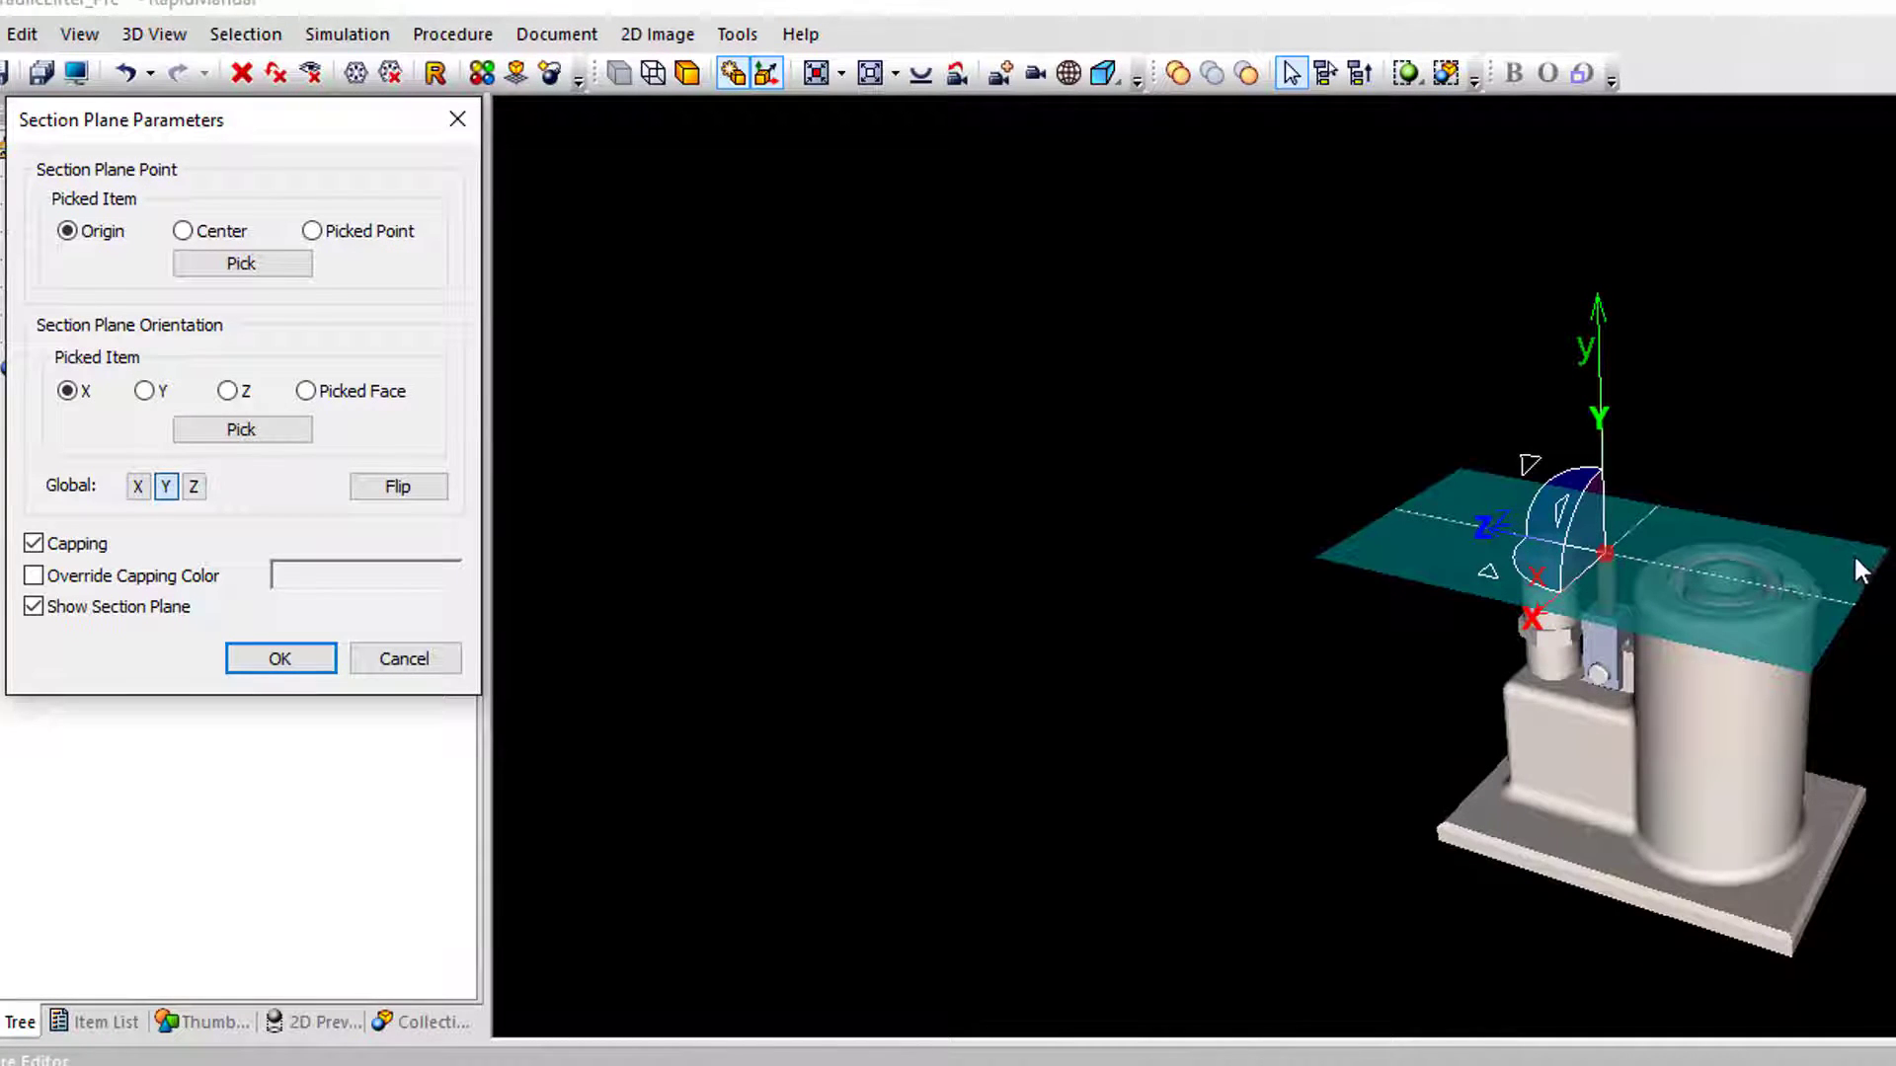
pyautogui.moveTo(1601, 413)
pyautogui.mouseDown()
pyautogui.moveTo(1606, 184)
pyautogui.moveTo(1612, 306)
pyautogui.mouseUp()
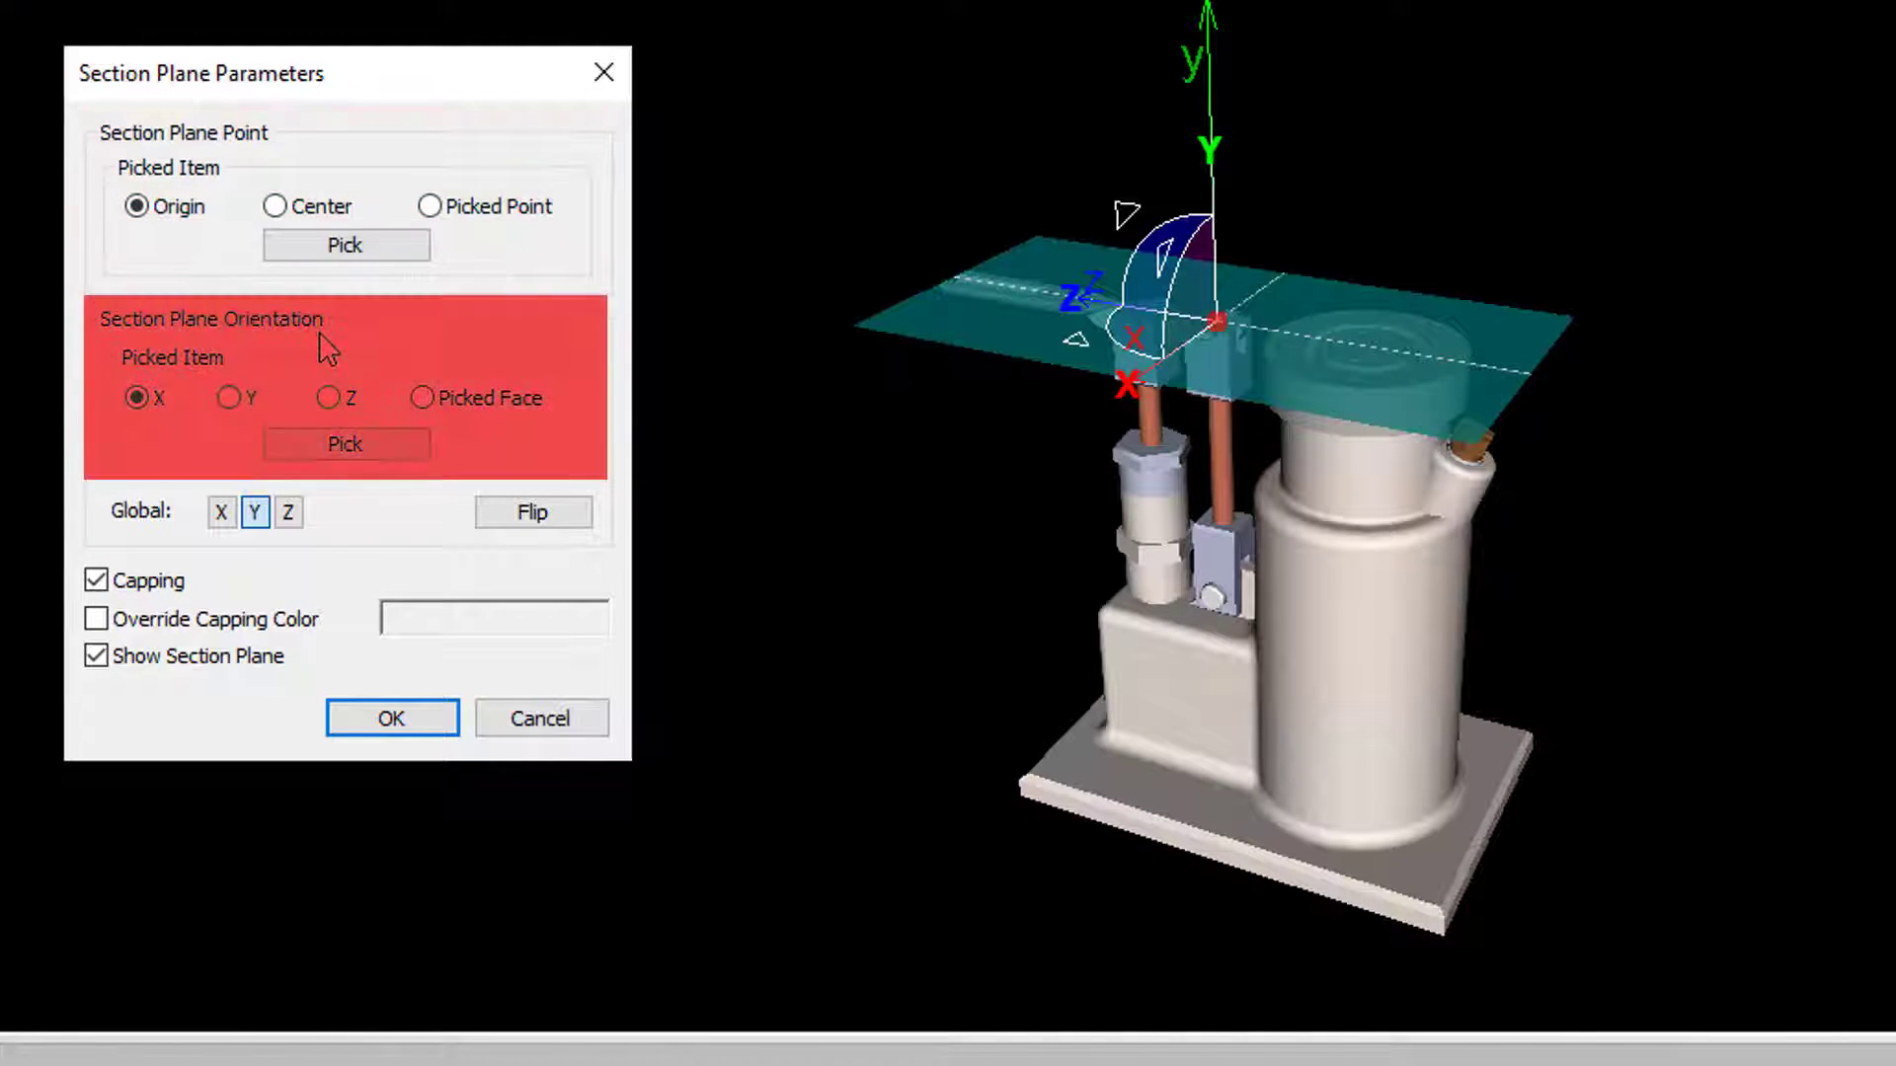
pyautogui.click(308, 206)
pyautogui.click(329, 243)
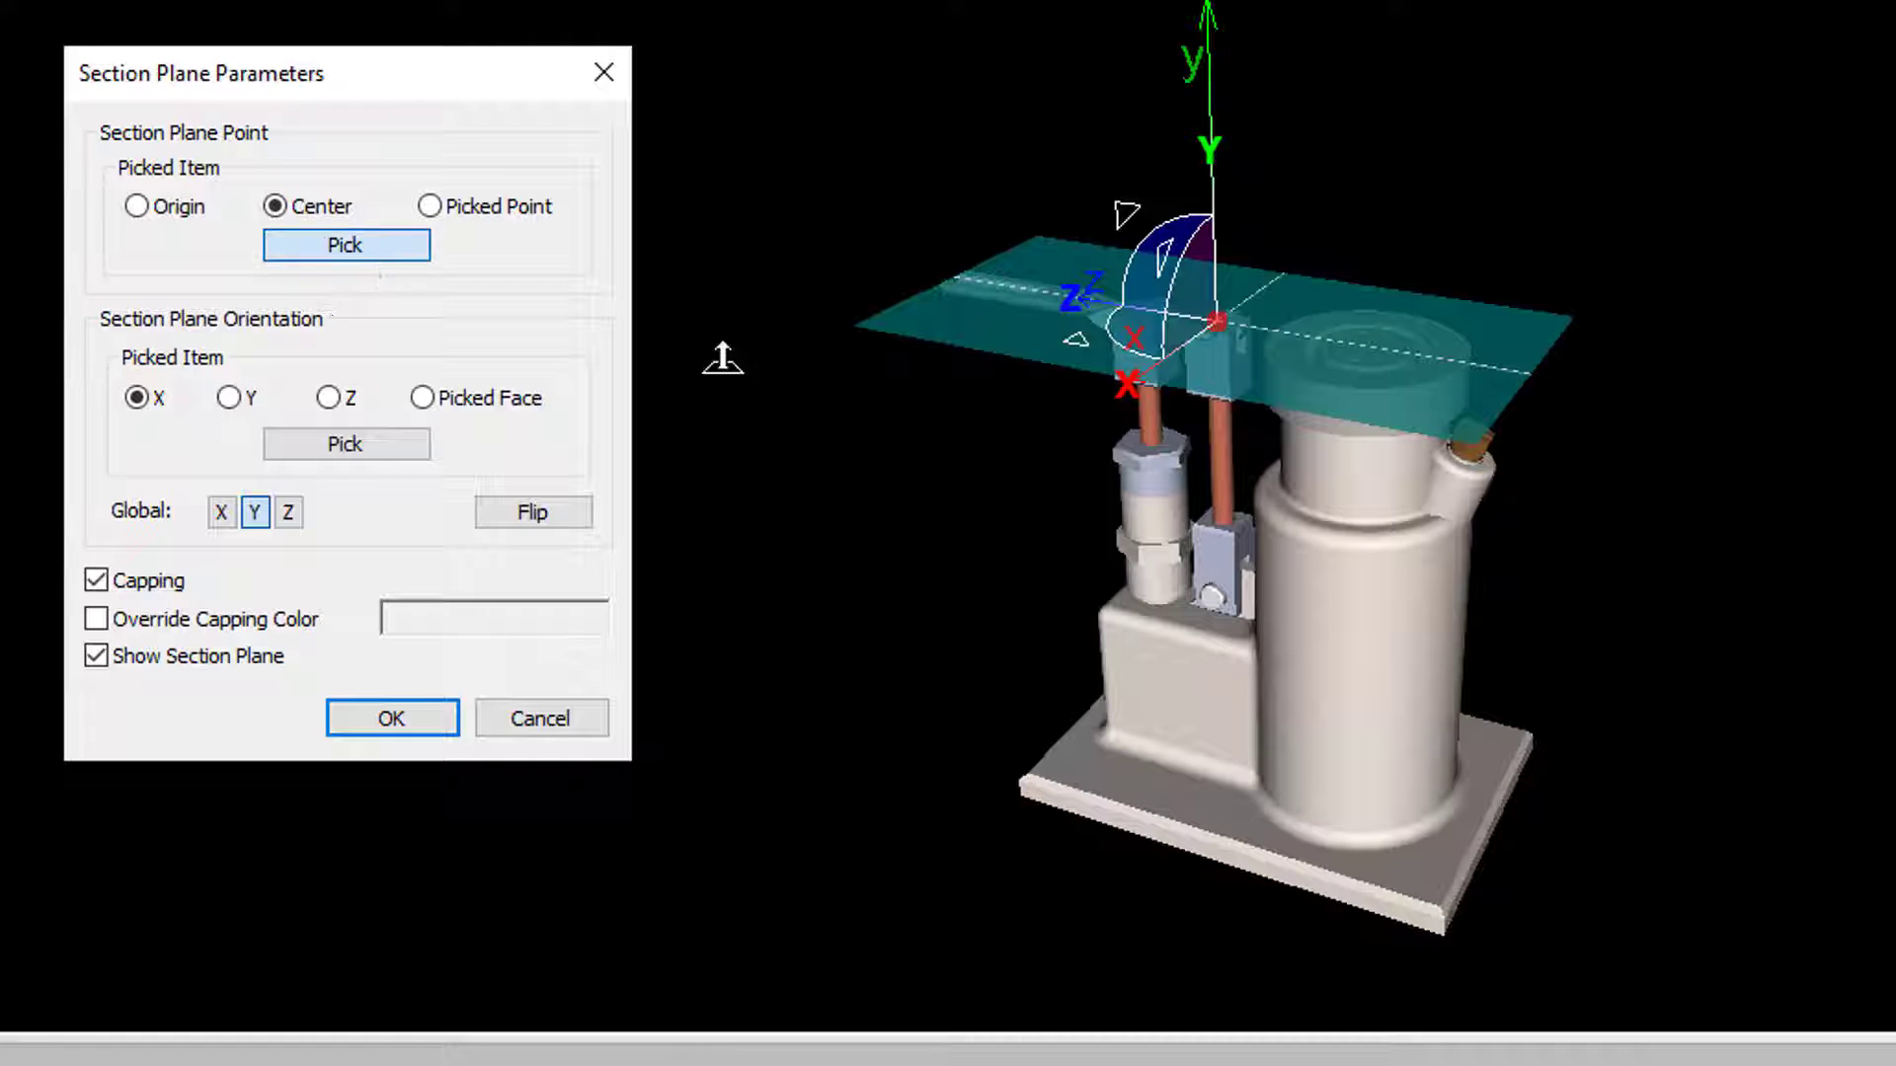
pyautogui.click(1359, 464)
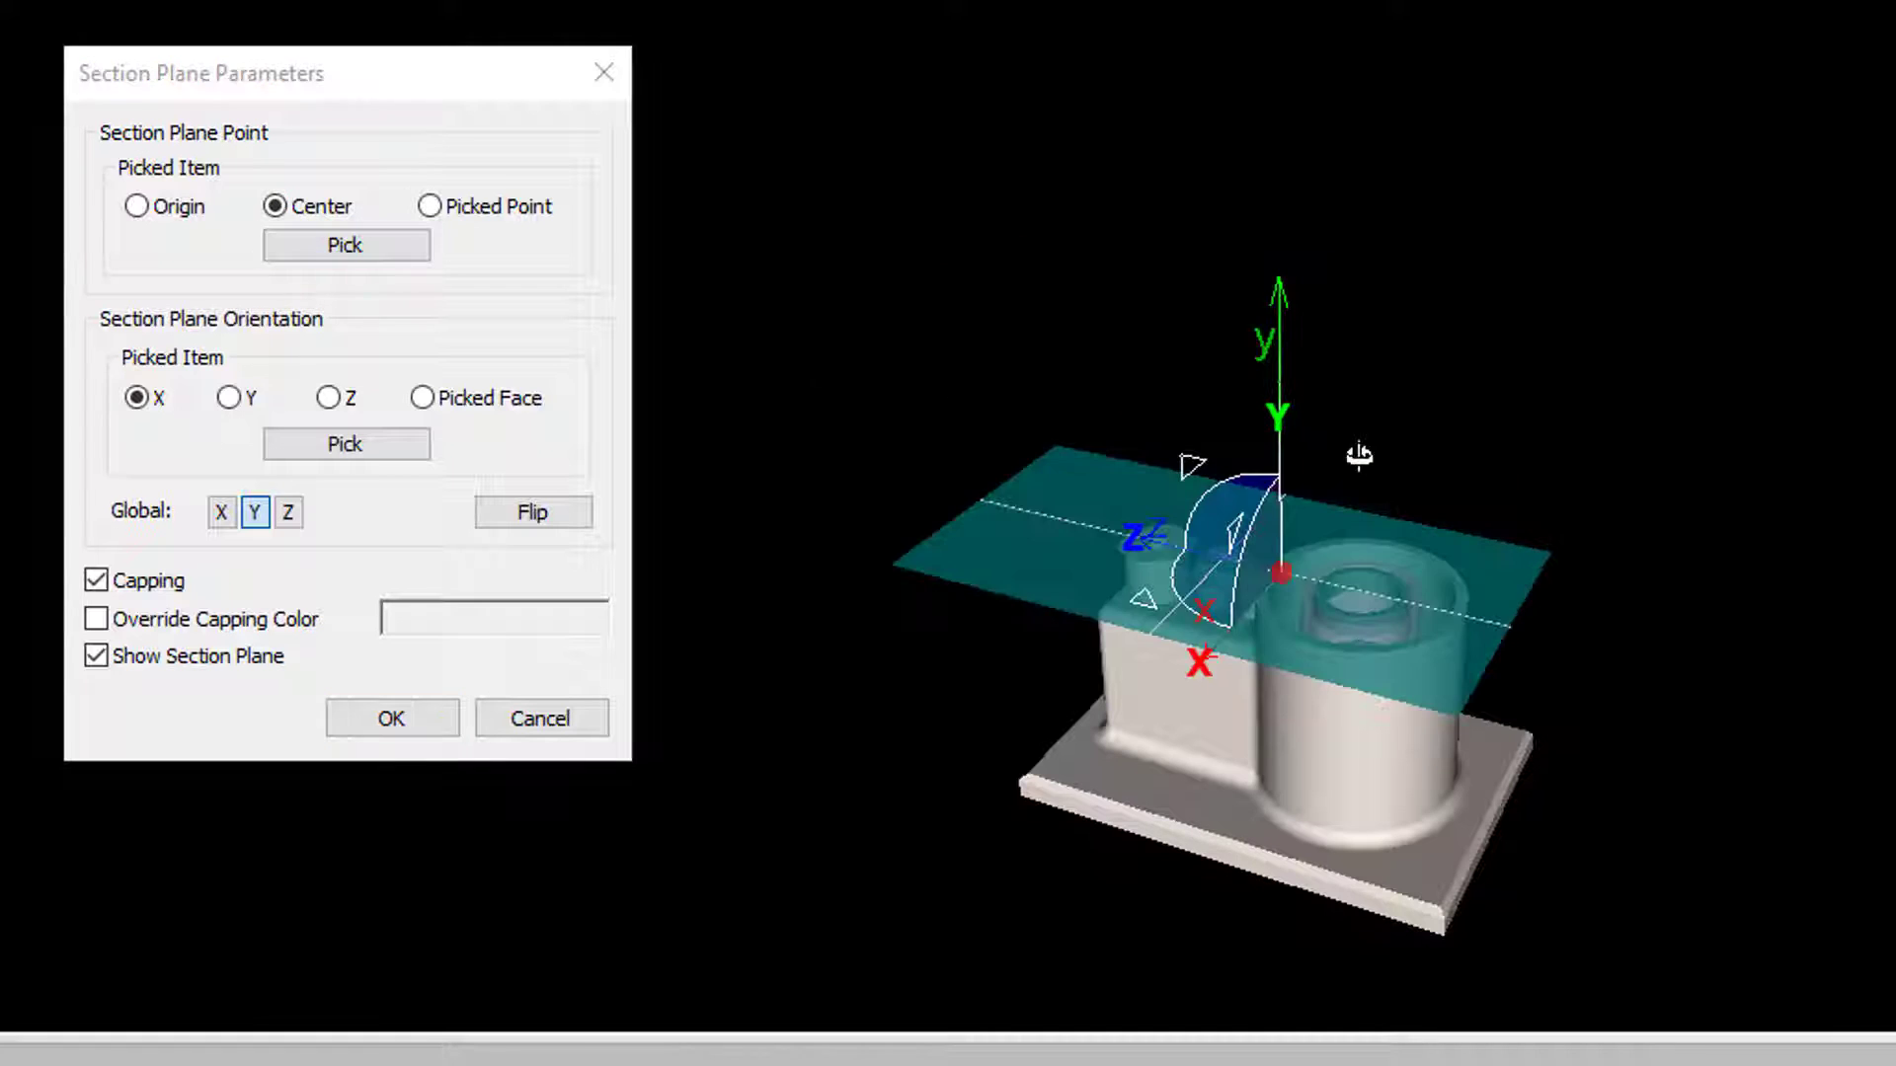
# Step: Try a picked point on the base plate, then set the plane to a picked part's Origin
pyautogui.click(494, 205)
pyautogui.click(397, 247)
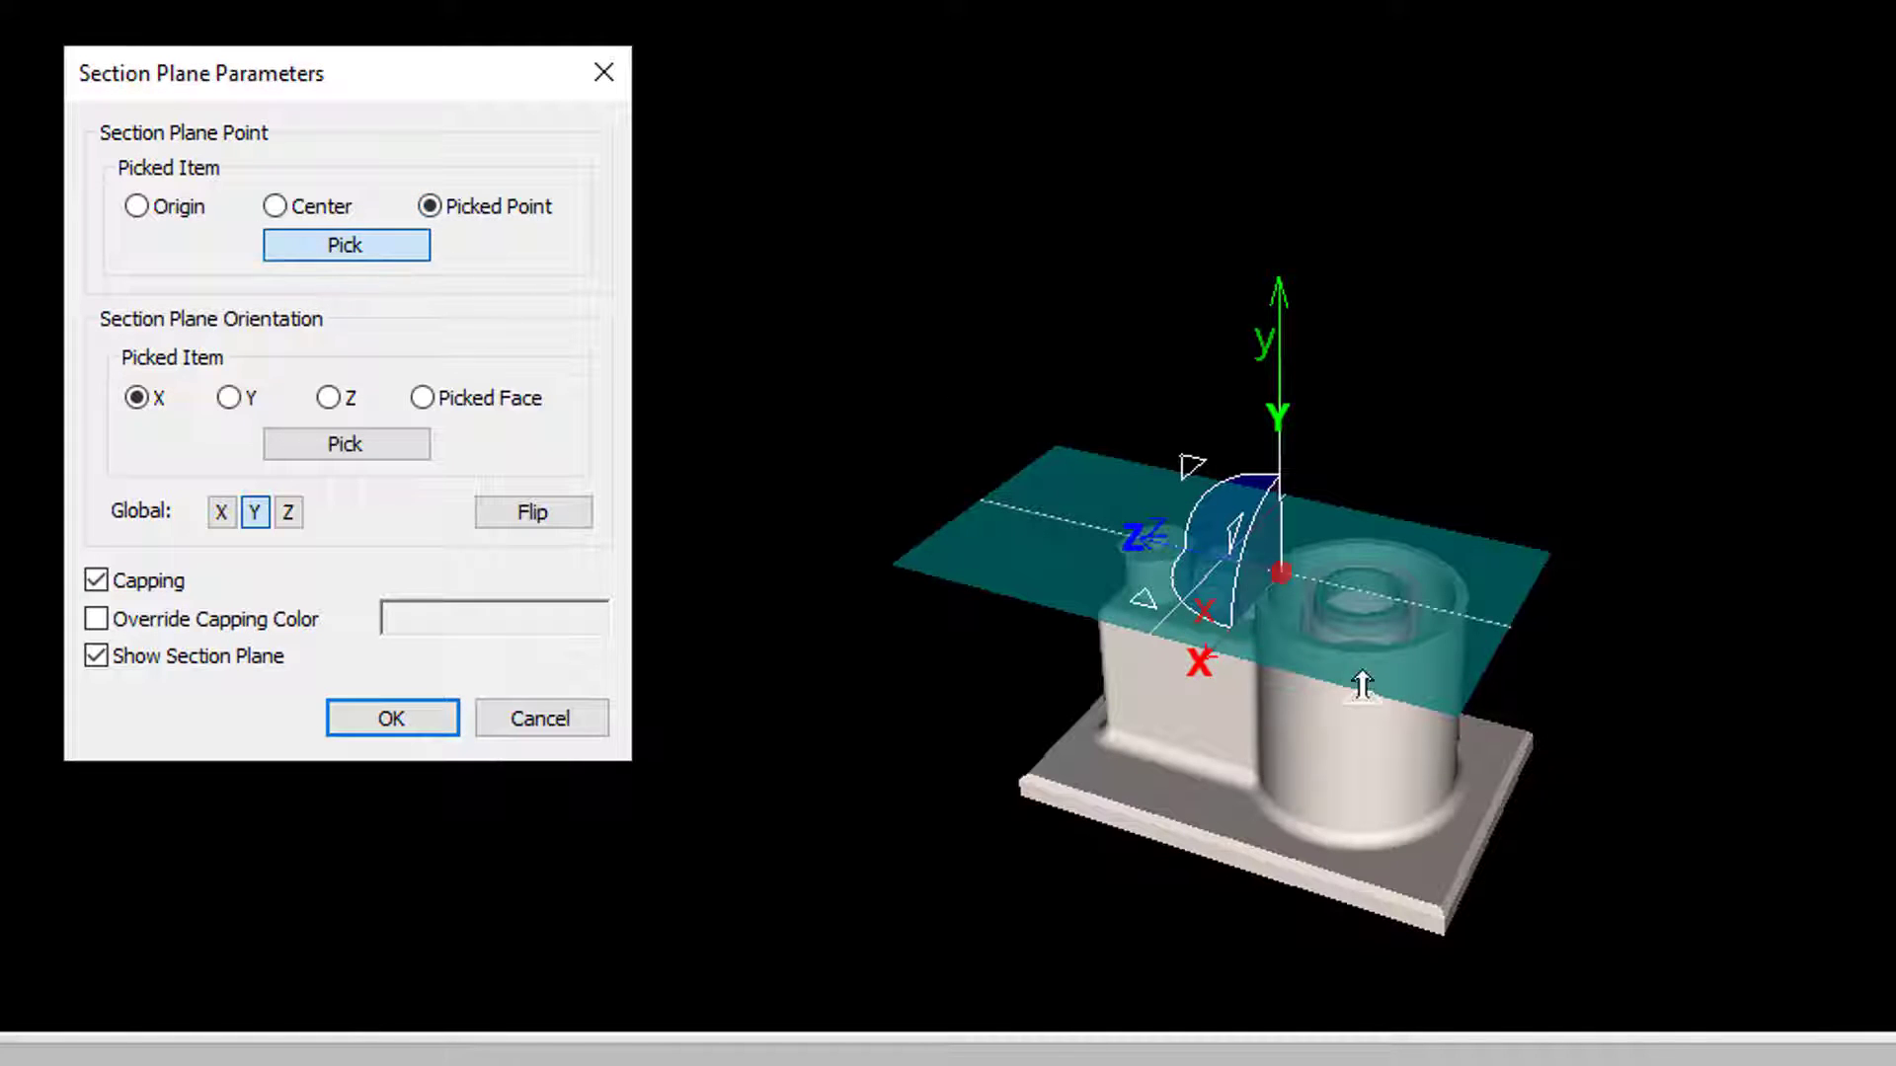
pyautogui.click(1502, 738)
pyautogui.moveTo(1512, 571); pyautogui.dragTo(1557, 93)
pyautogui.click(137, 206)
pyautogui.click(393, 251)
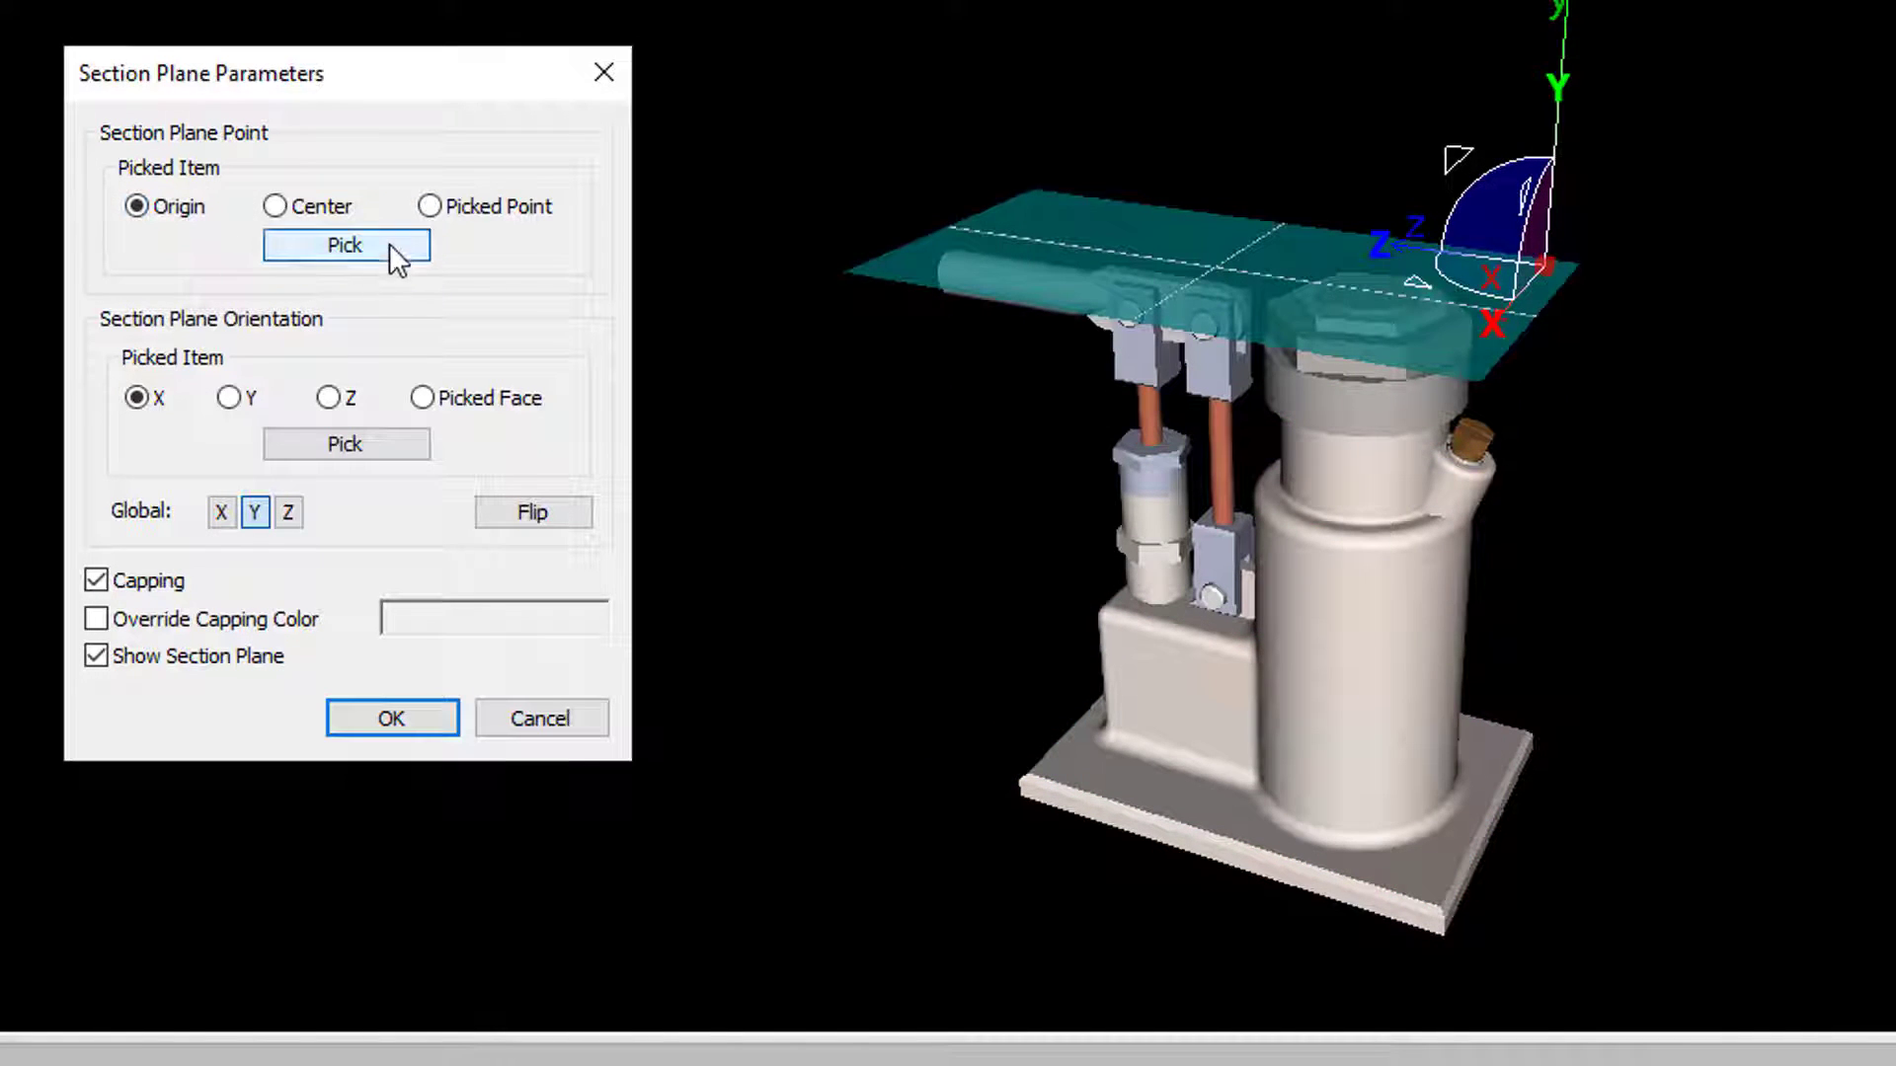
pyautogui.click(1153, 444)
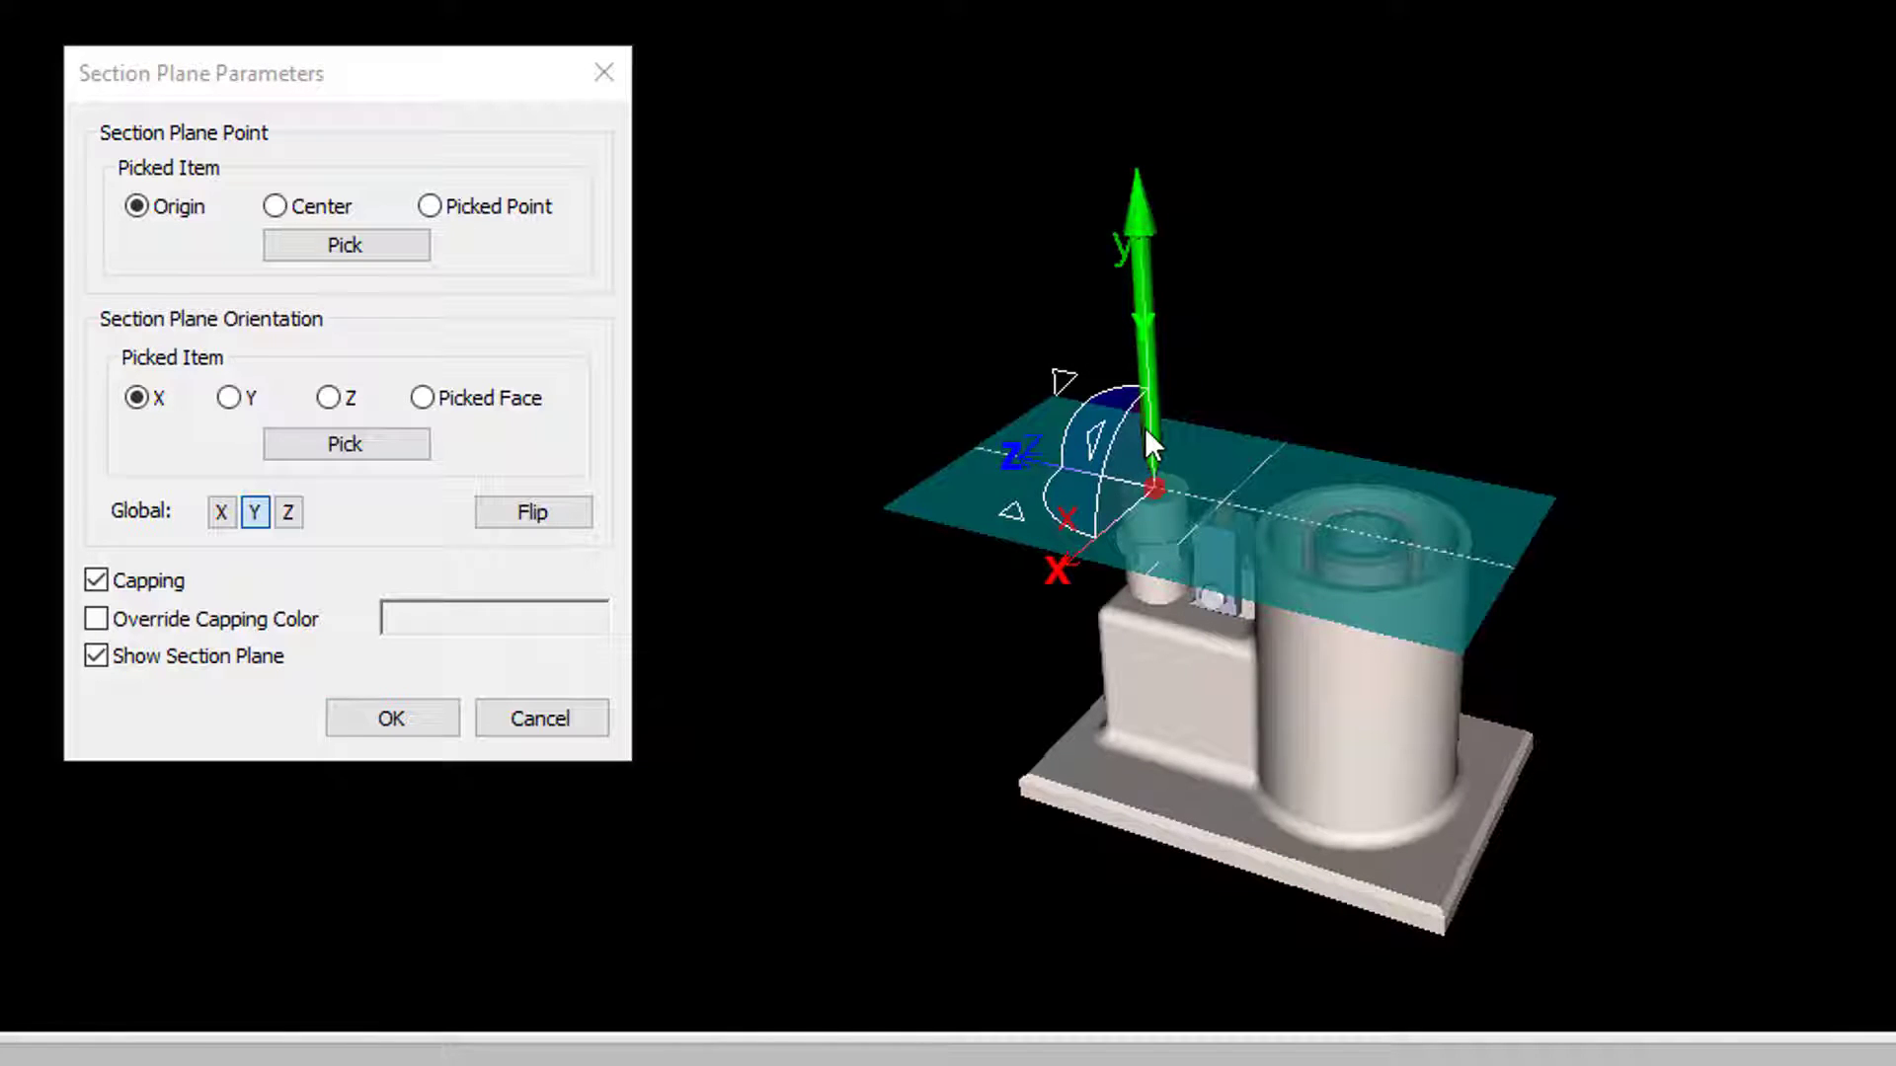
# Step: Try orienting the section plane by a picked item's X, Y and Z axes
pyautogui.click(304, 443)
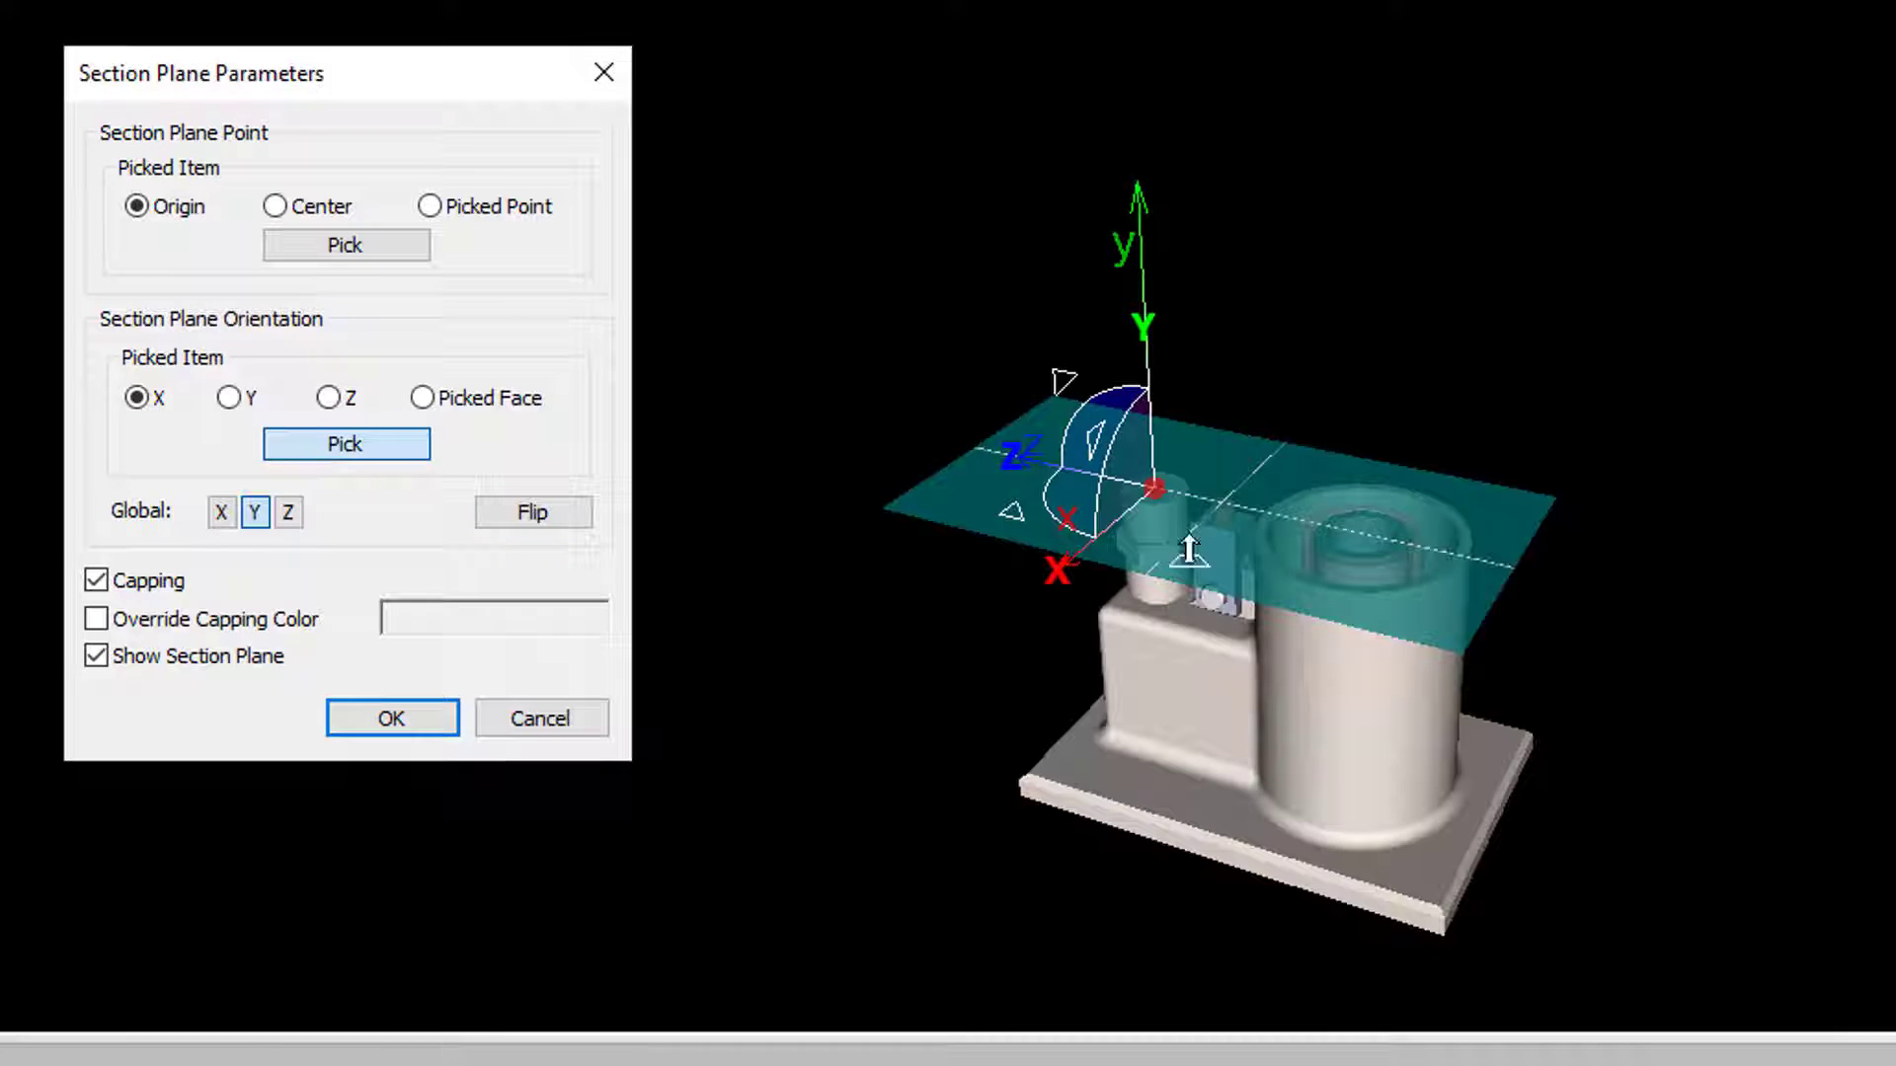
pyautogui.click(1367, 536)
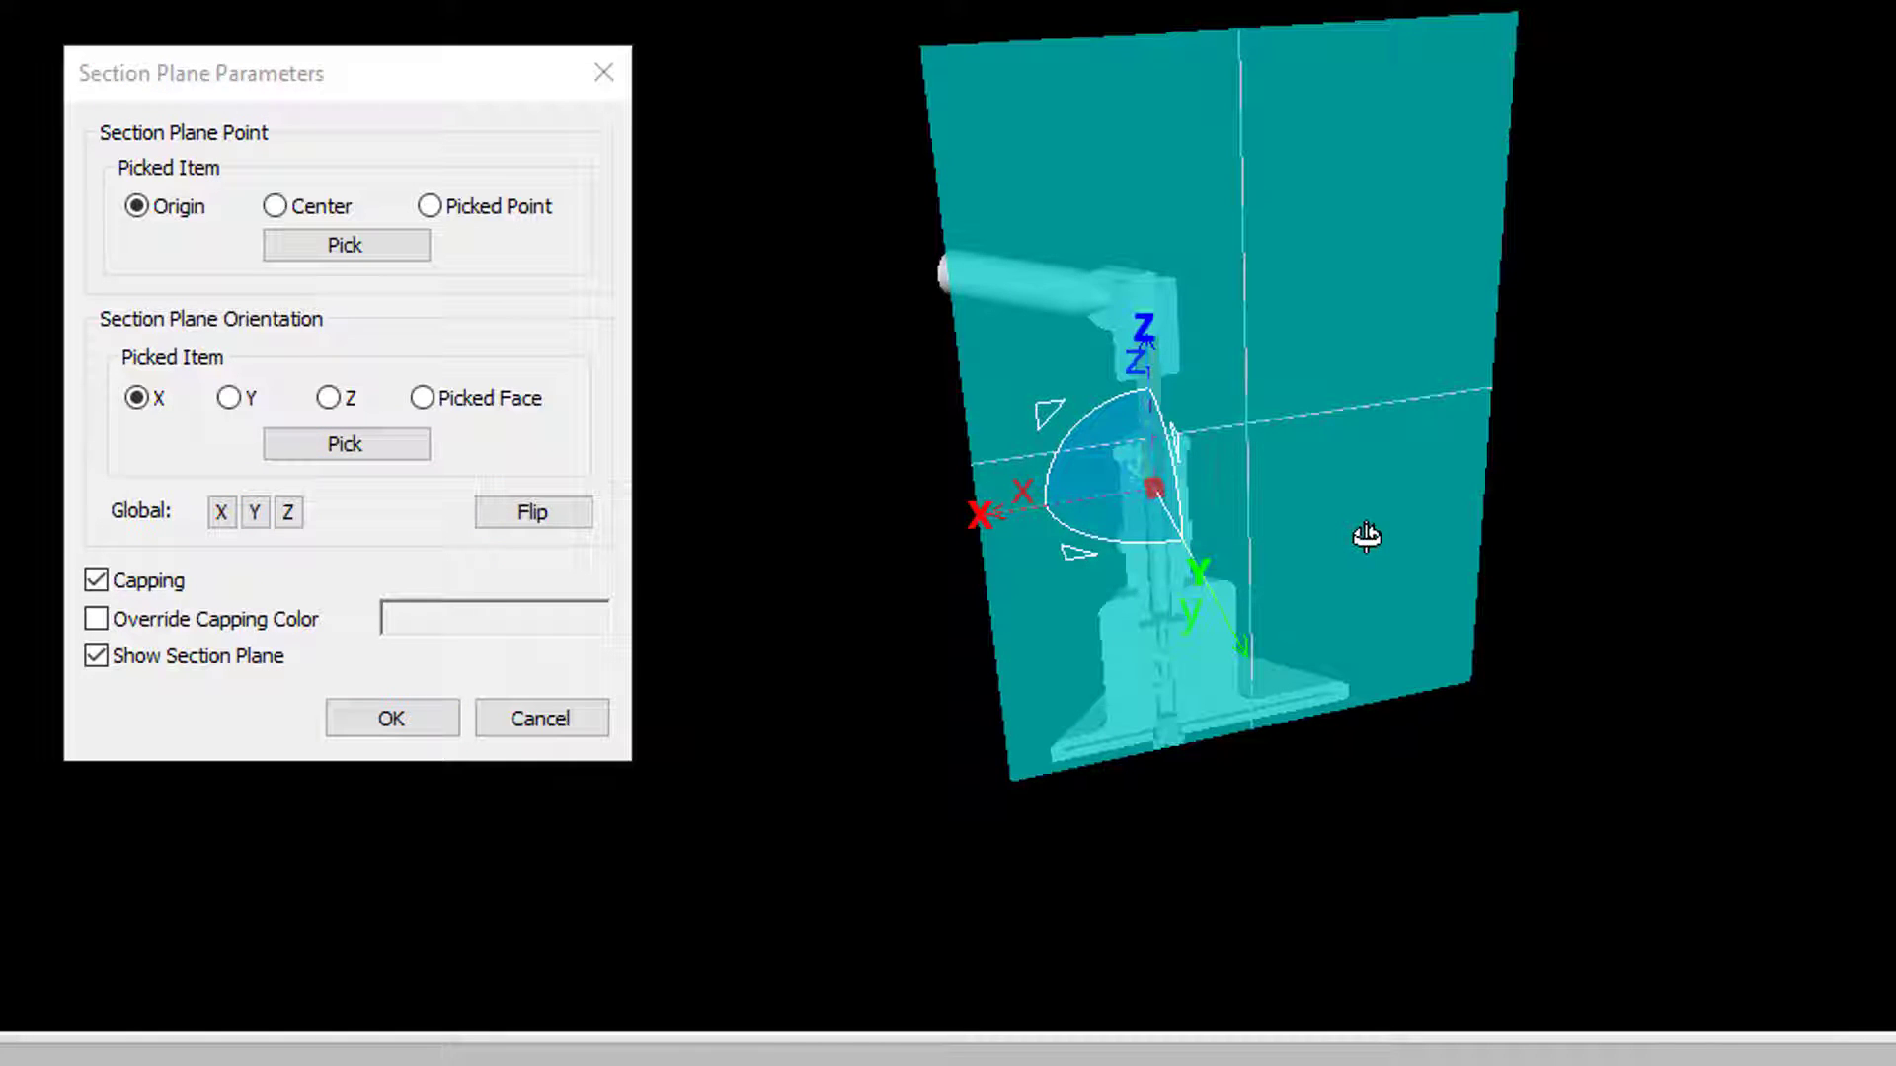
pyautogui.click(229, 398)
pyautogui.click(387, 448)
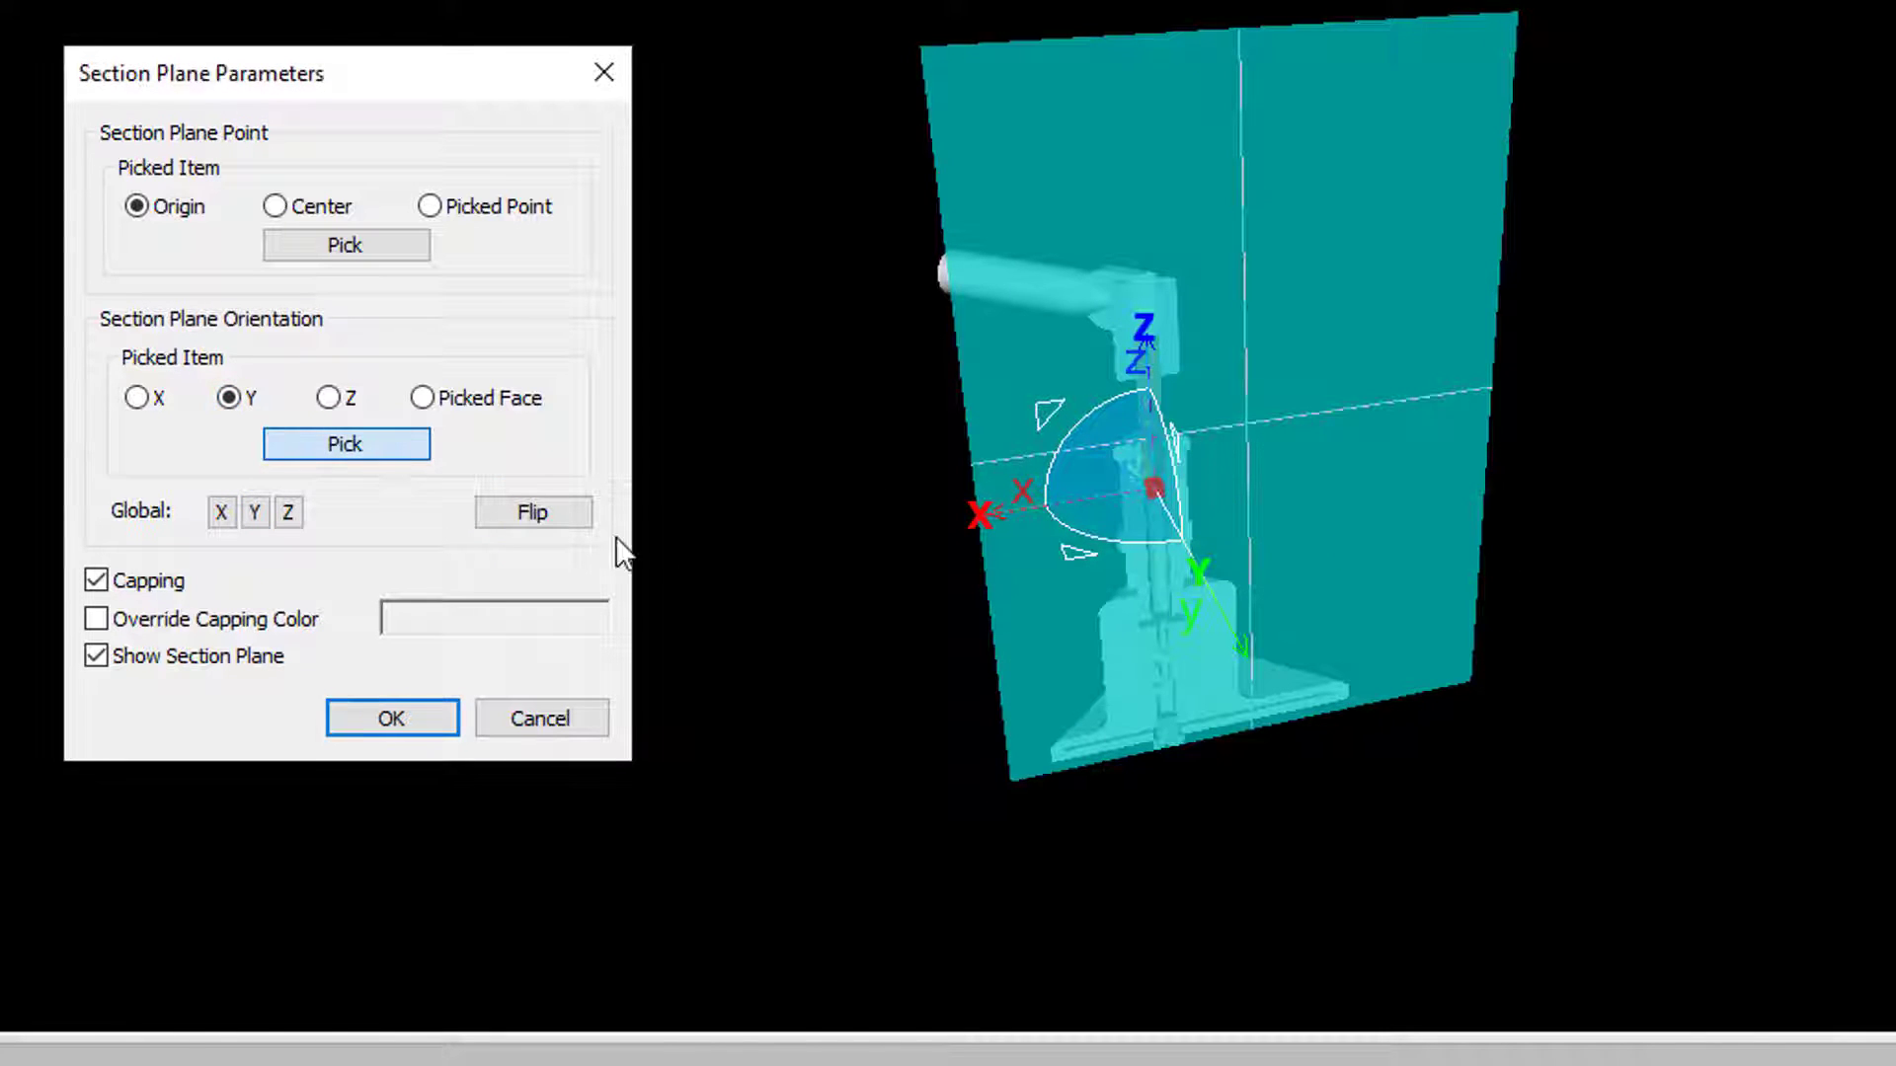
pyautogui.click(1160, 620)
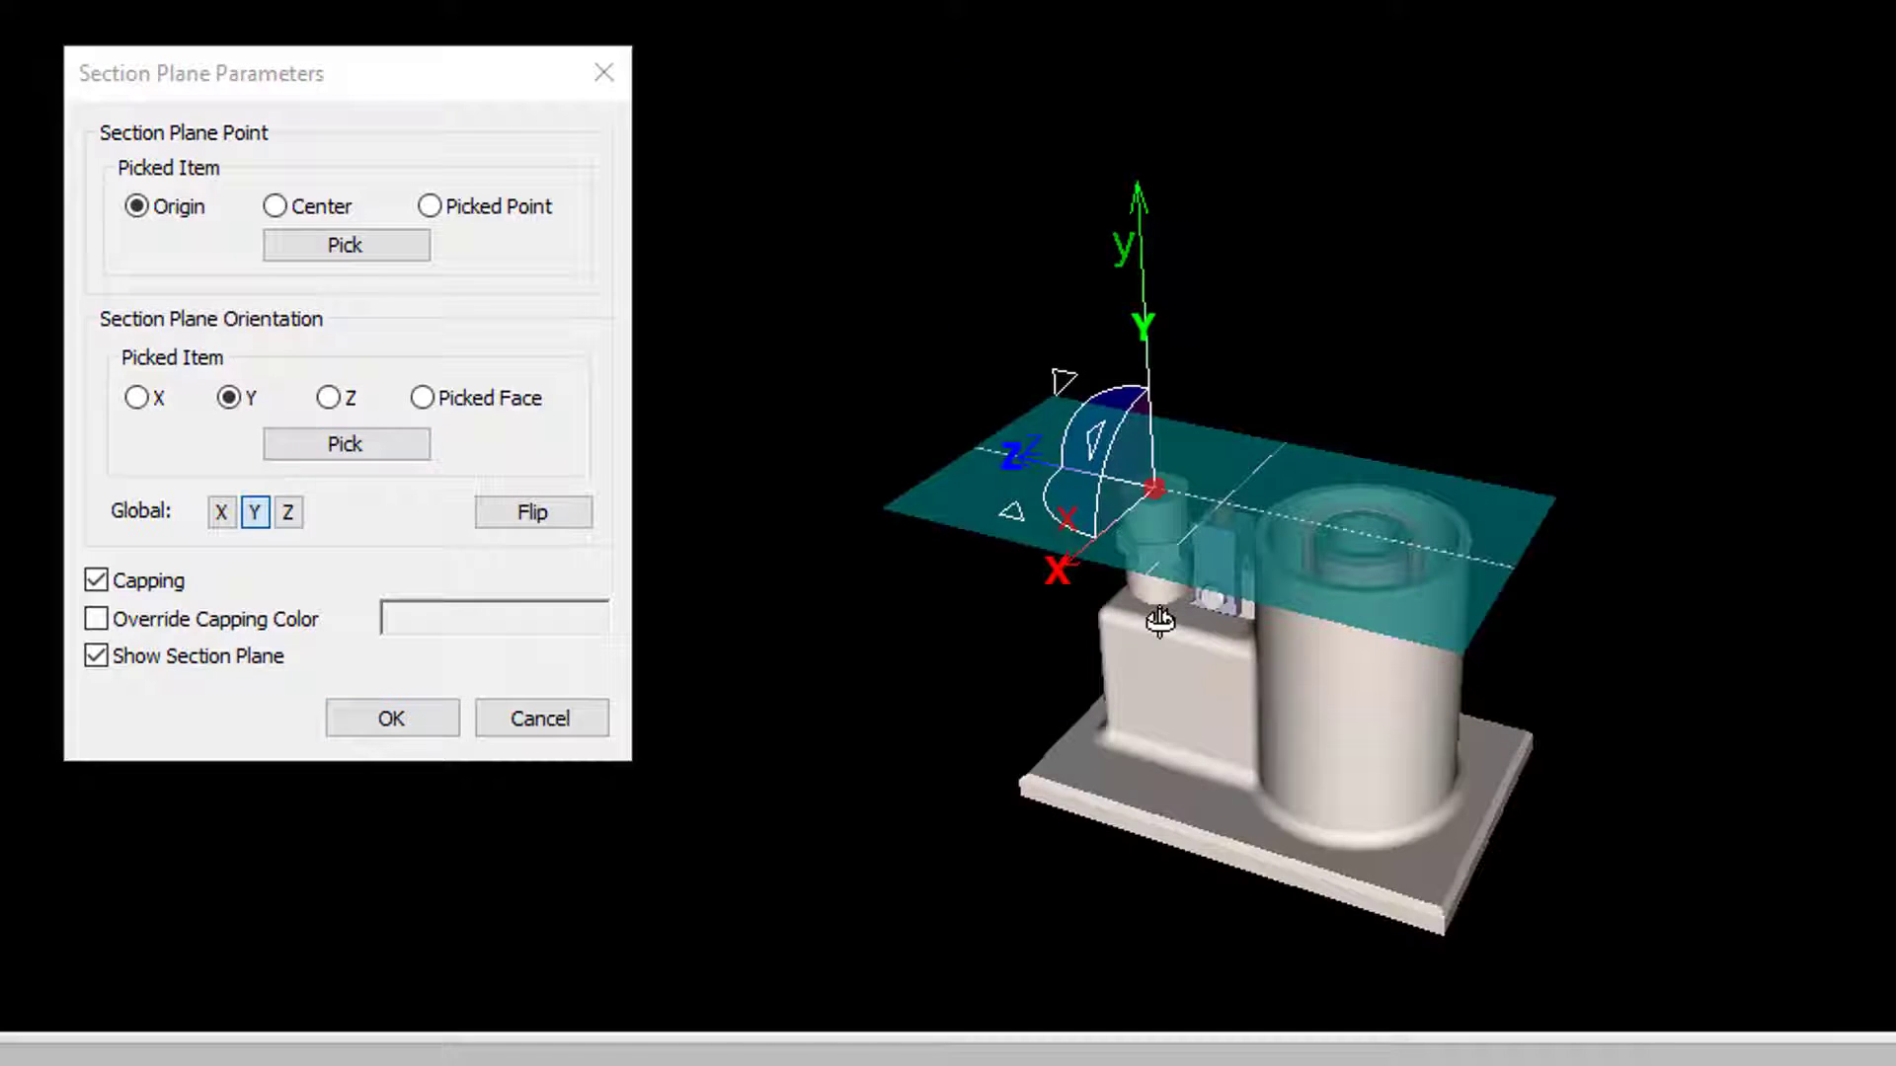
pyautogui.click(329, 399)
pyautogui.click(329, 446)
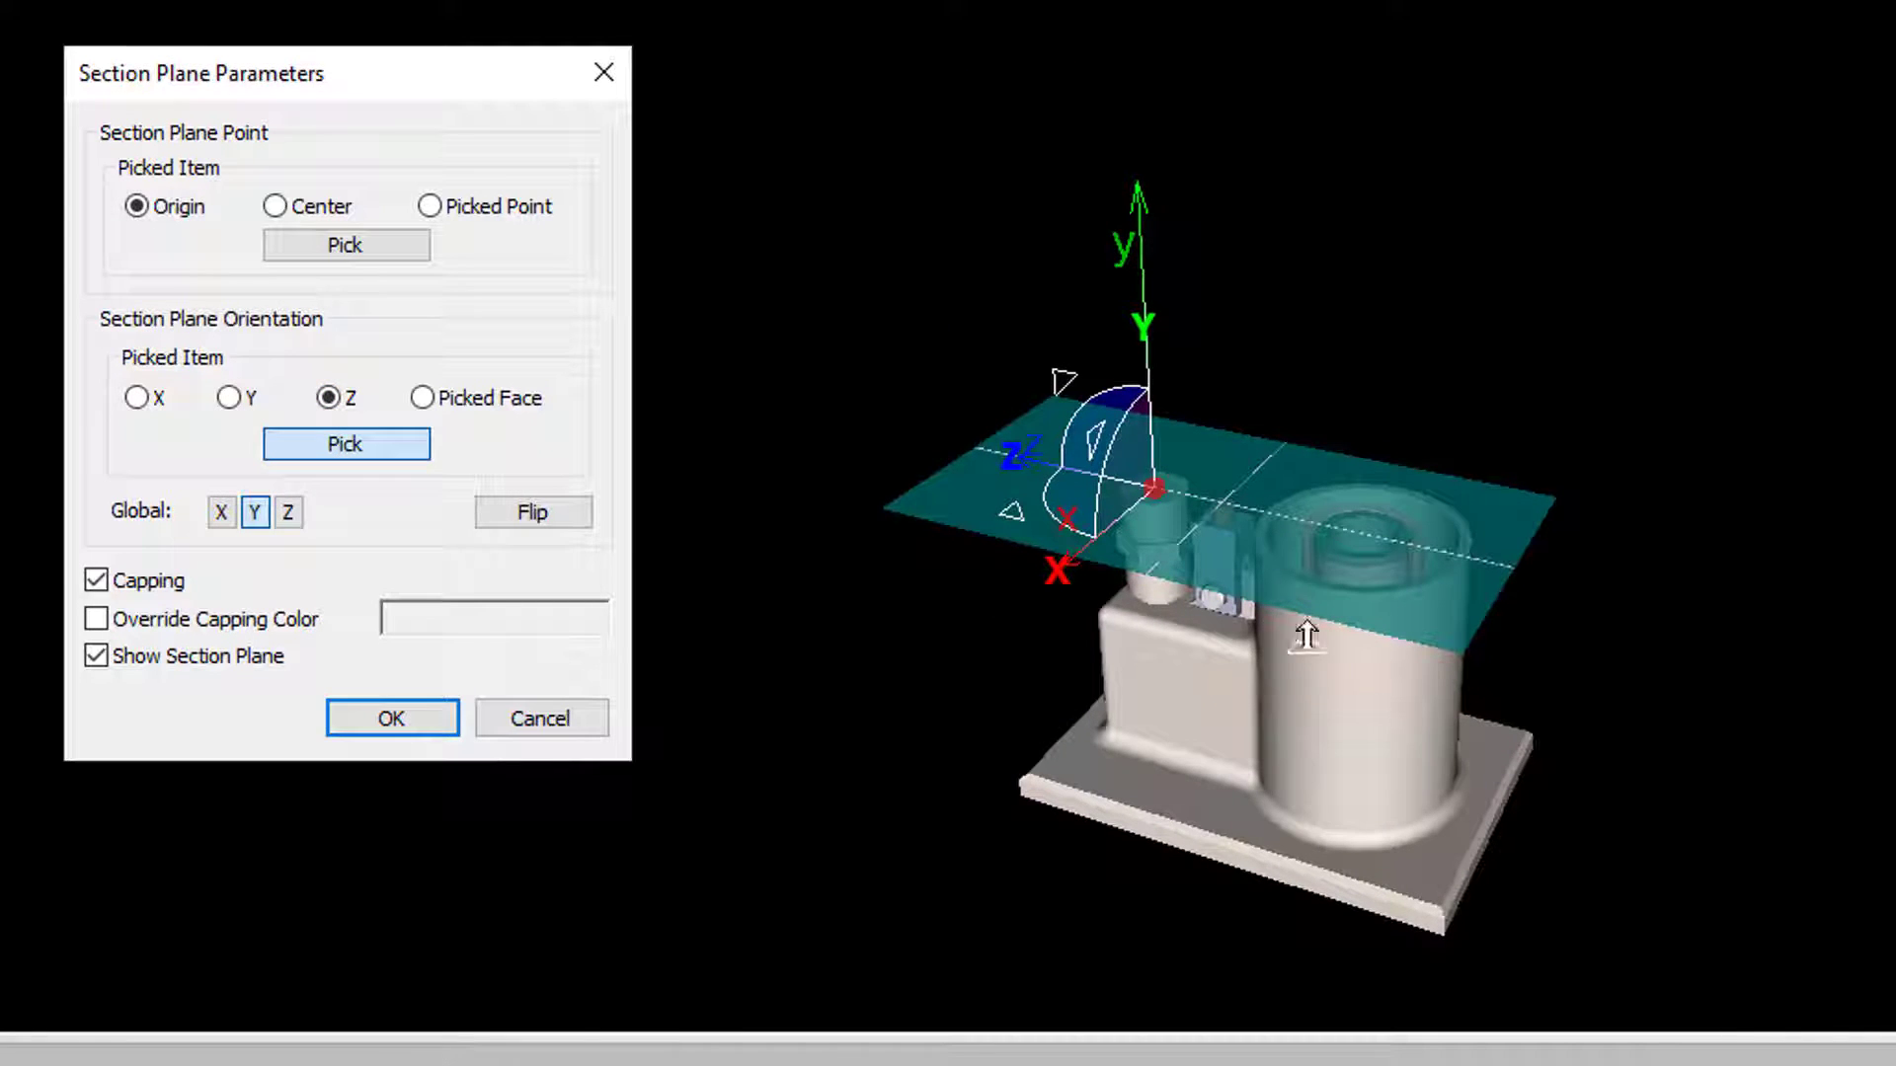
pyautogui.click(1337, 664)
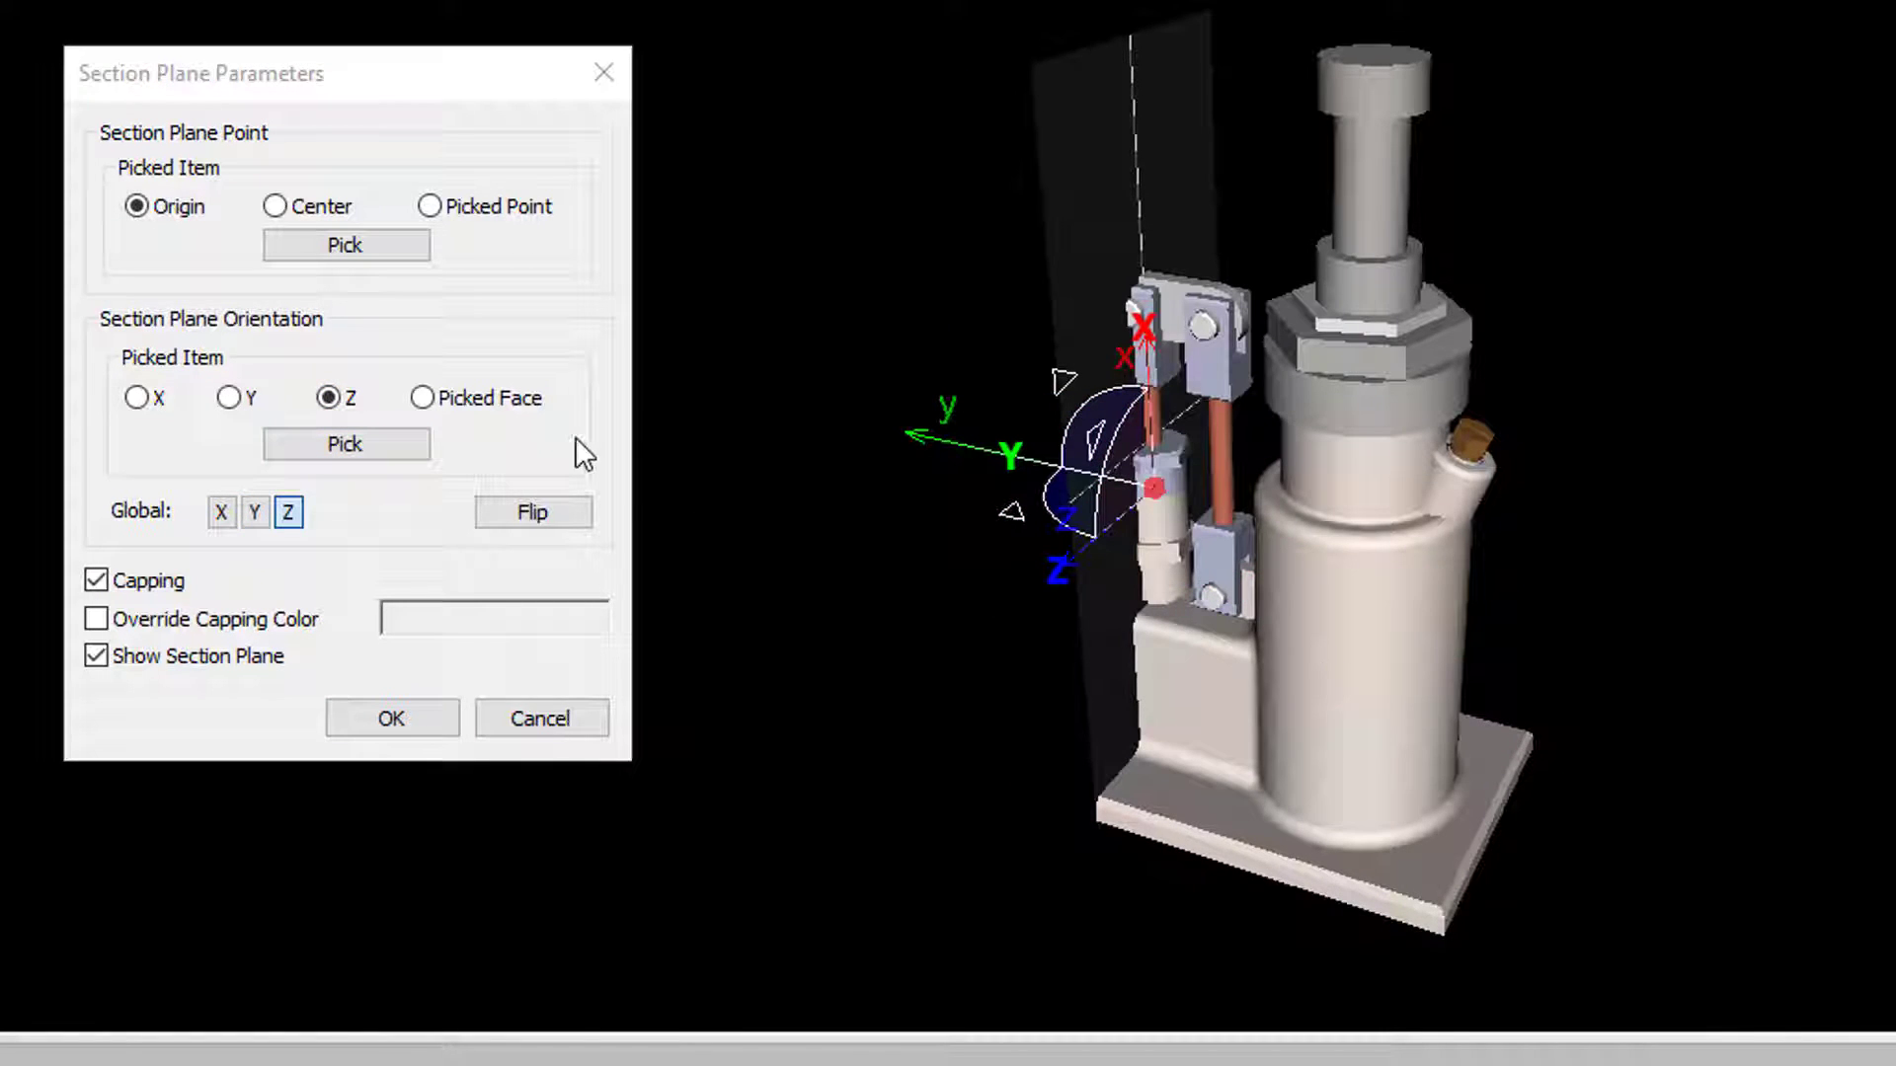
# Step: Align the plane to a picked face, then cycle global X, Y, Z and settle on X
pyautogui.click(513, 410)
pyautogui.click(395, 447)
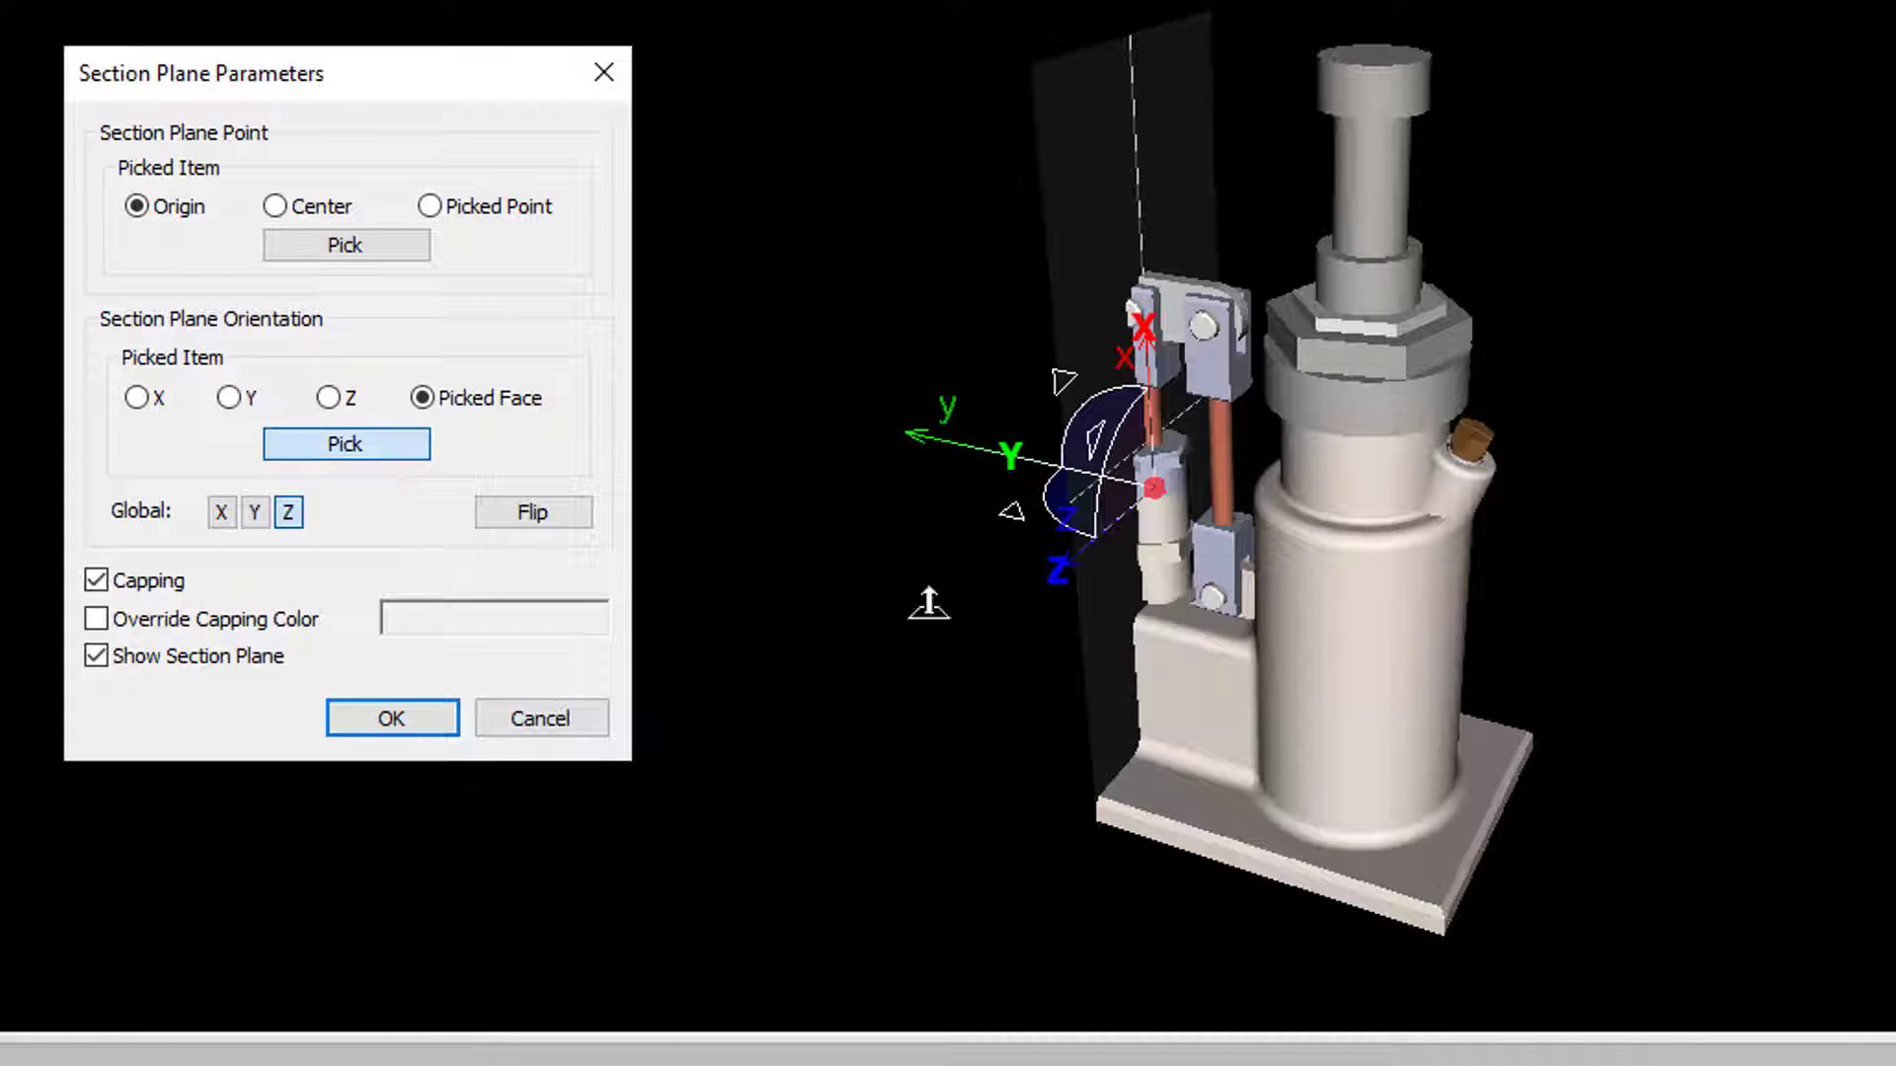
pyautogui.click(1473, 440)
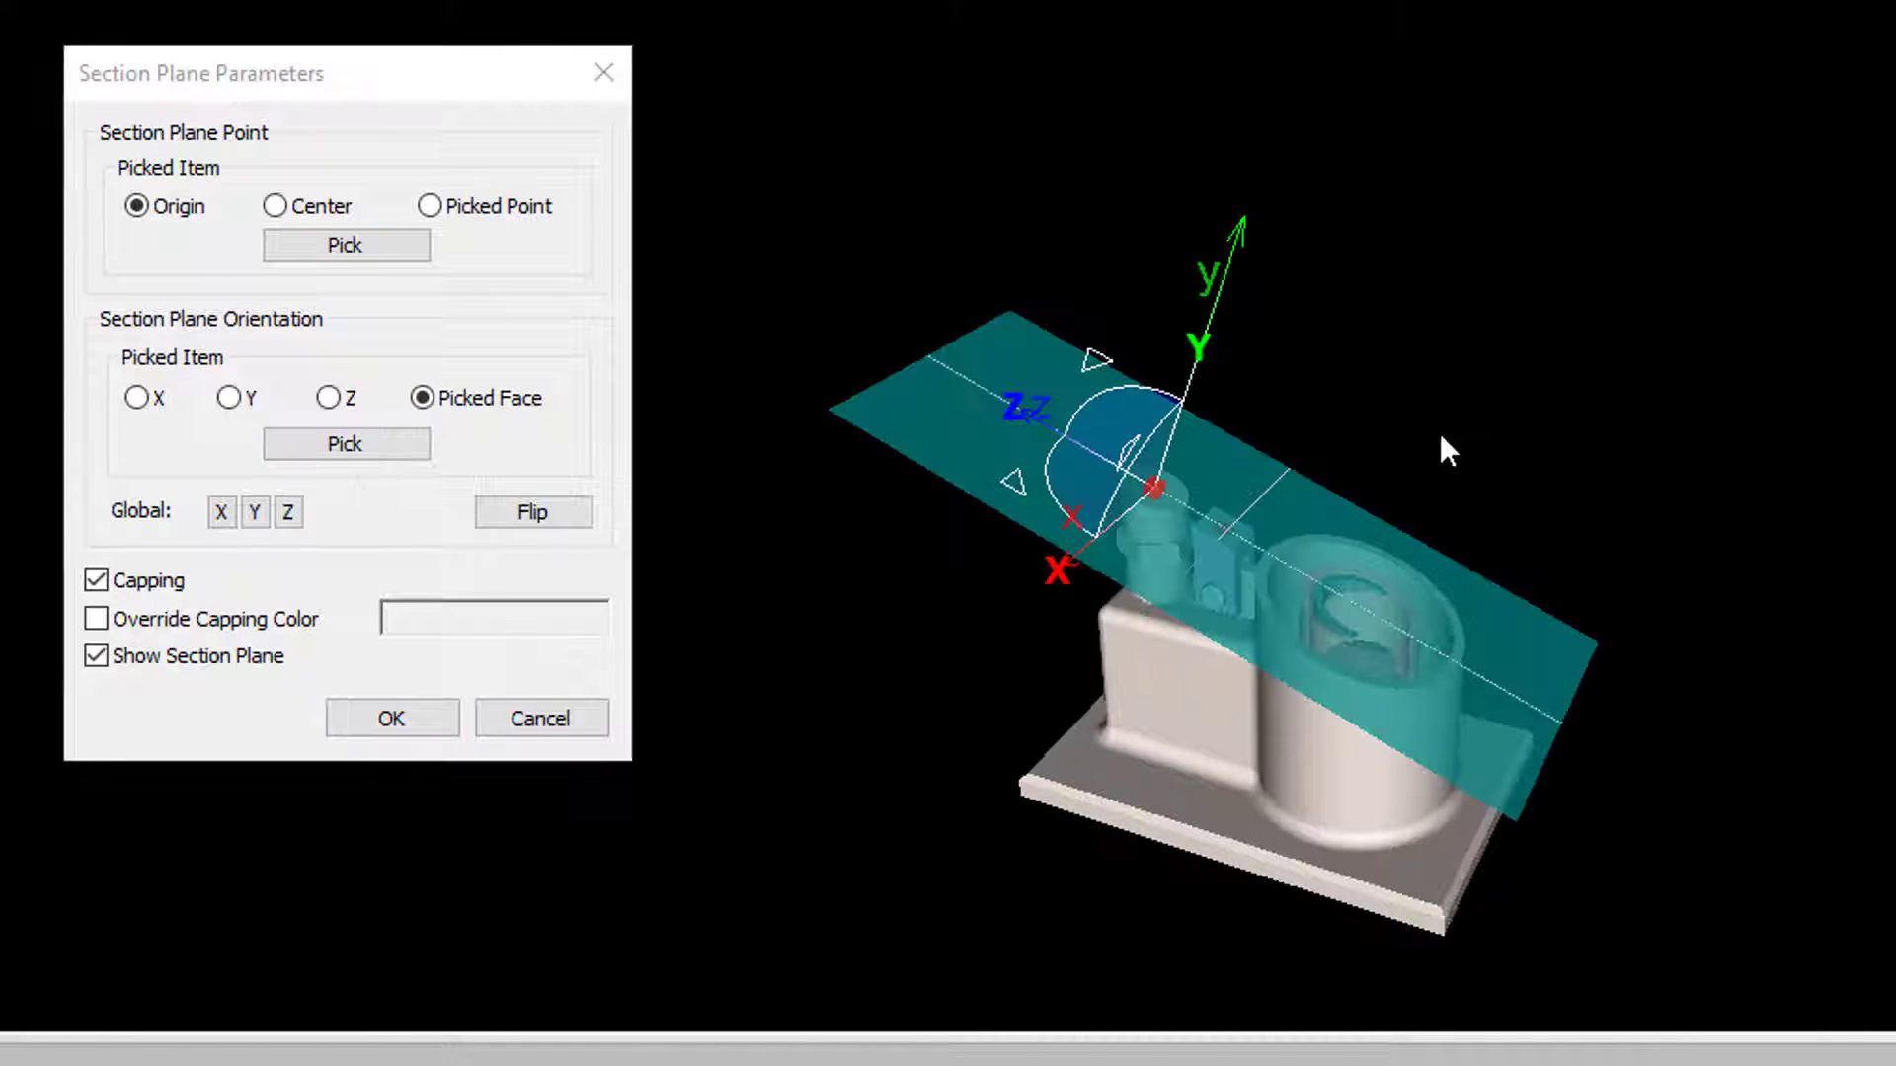
pyautogui.click(221, 512)
pyautogui.click(255, 513)
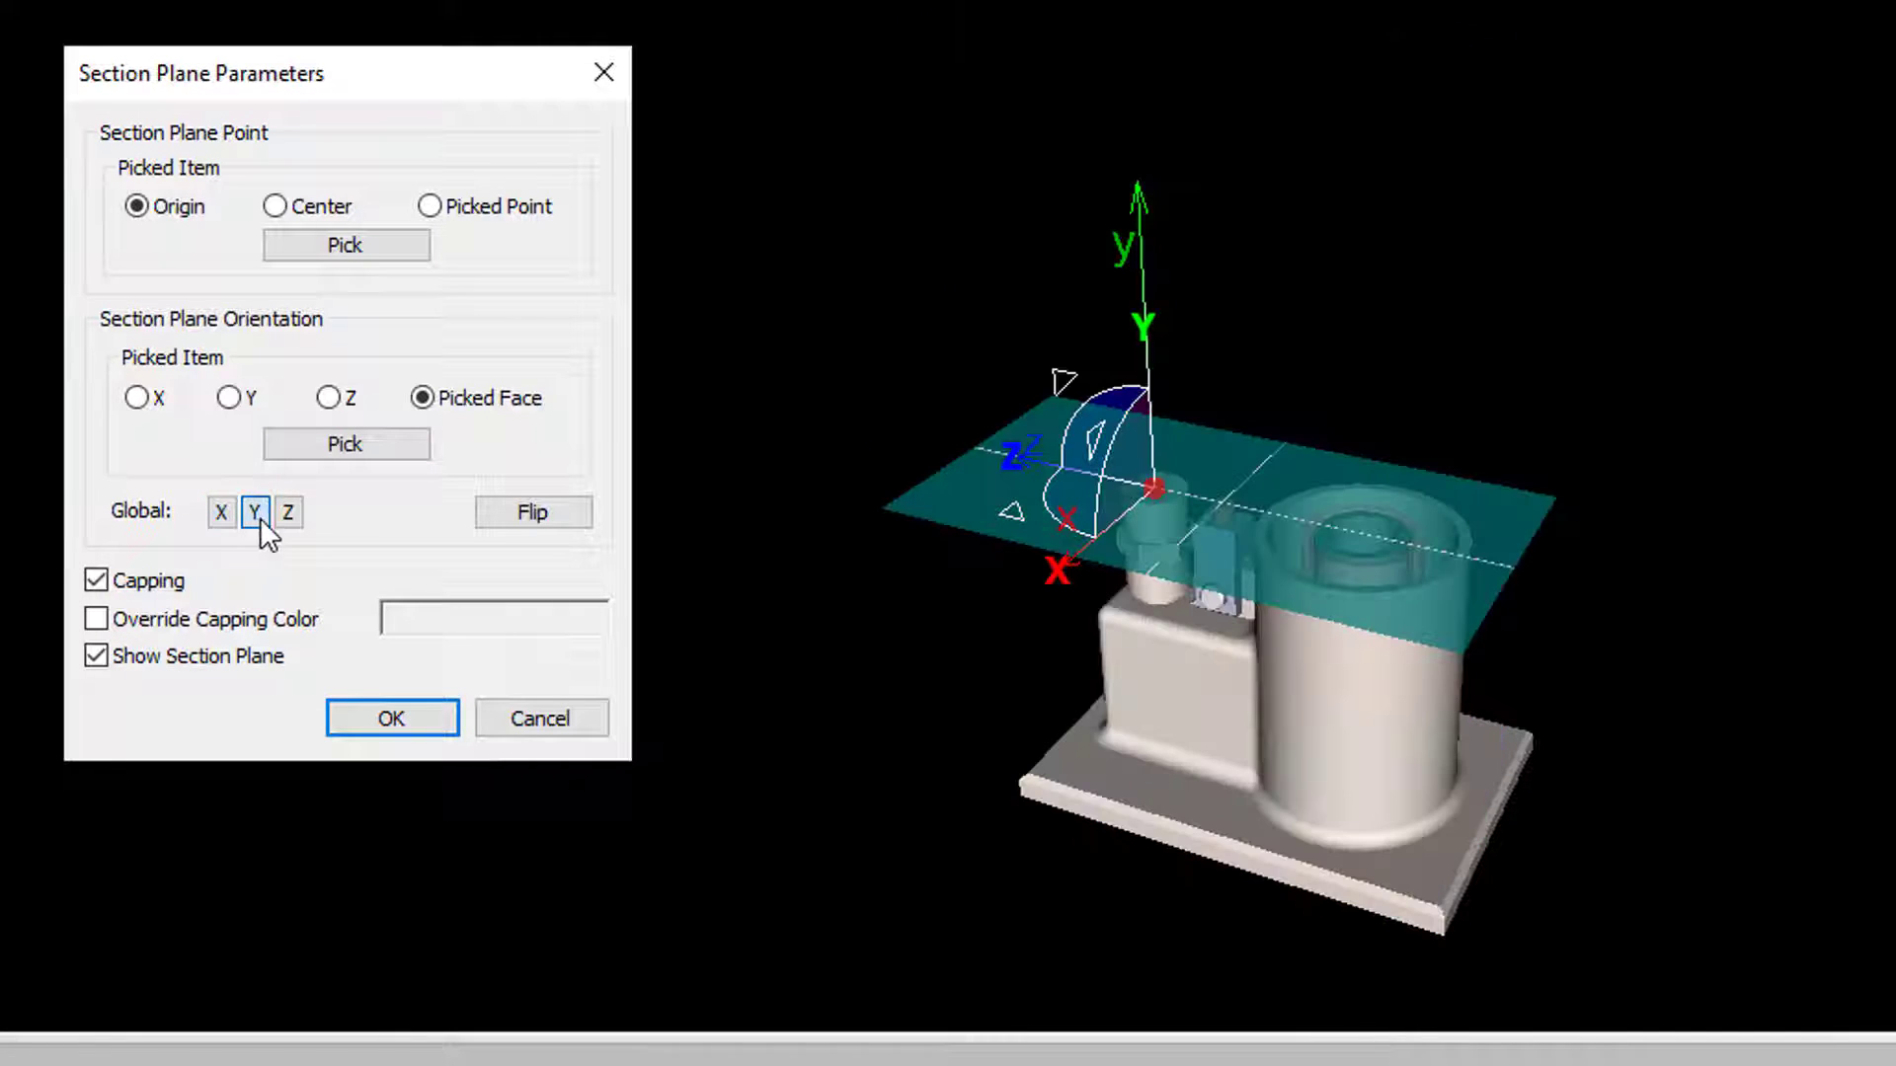
pyautogui.click(288, 514)
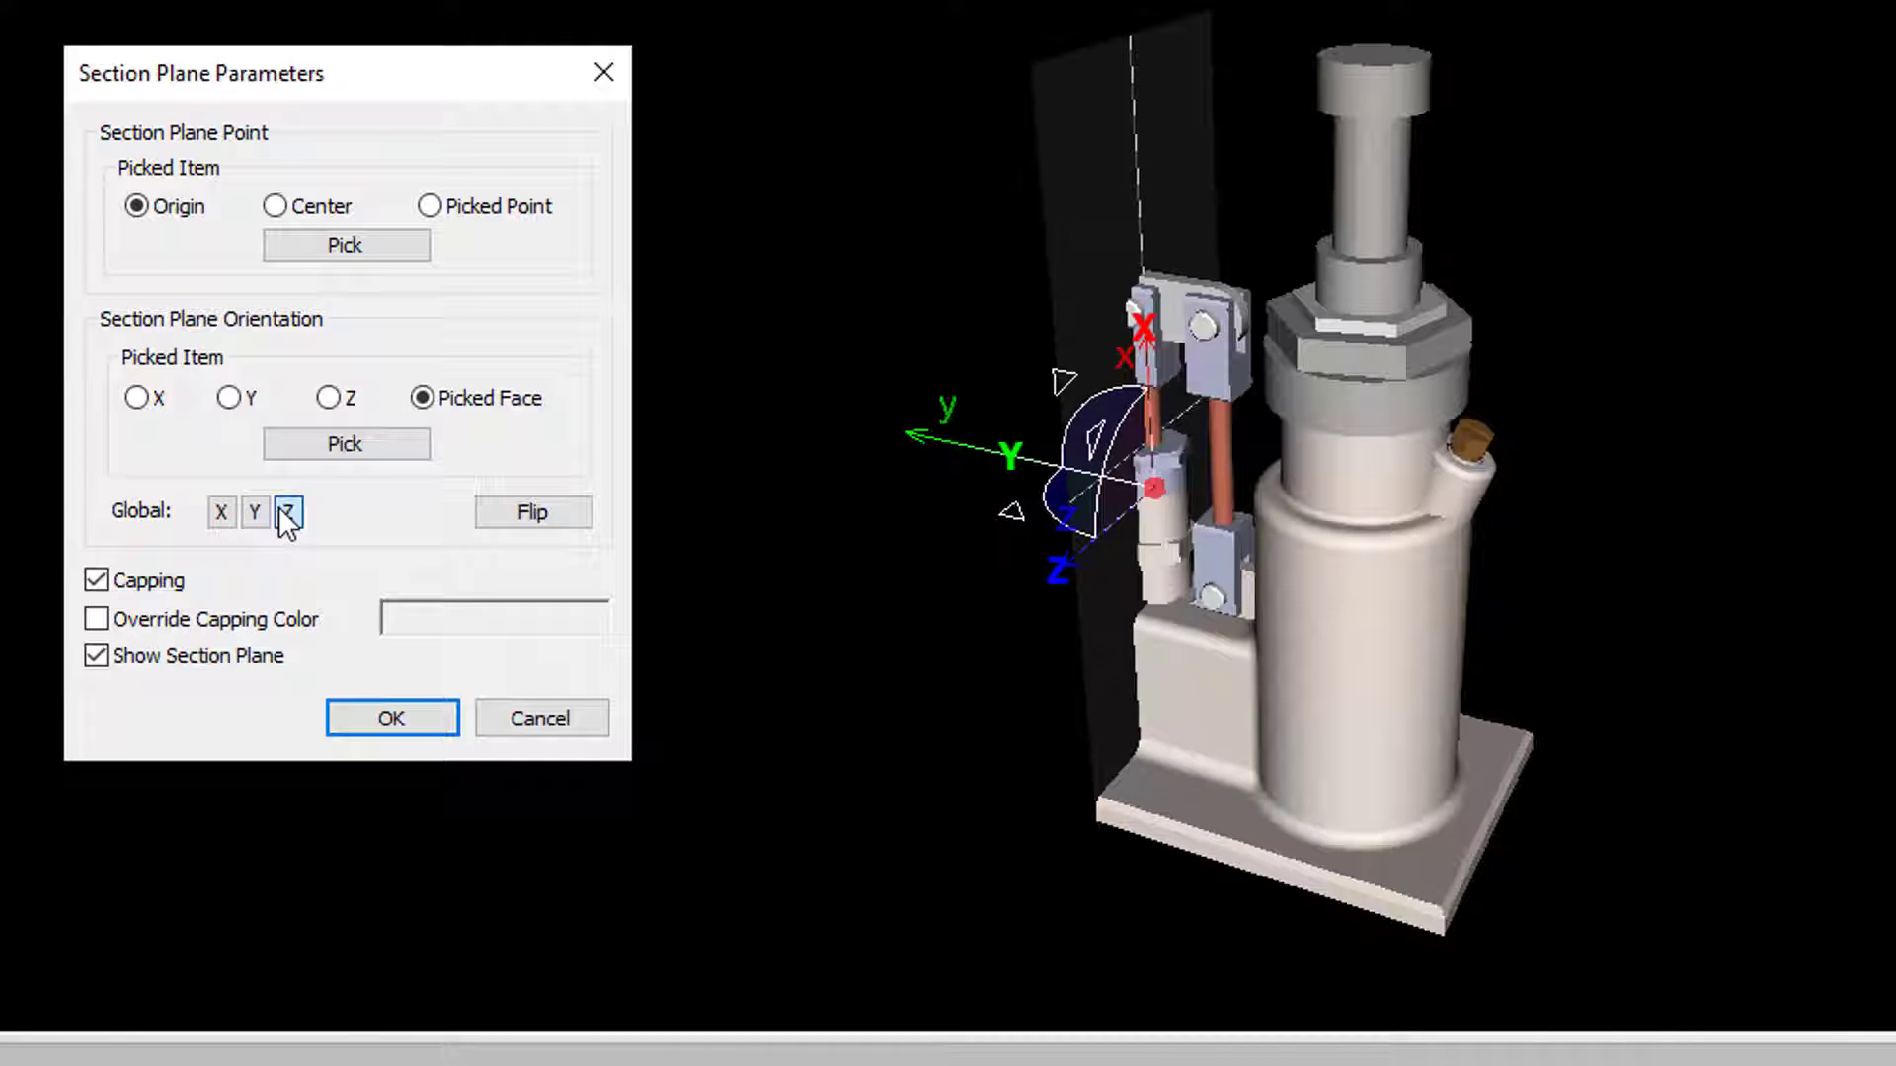
pyautogui.click(219, 513)
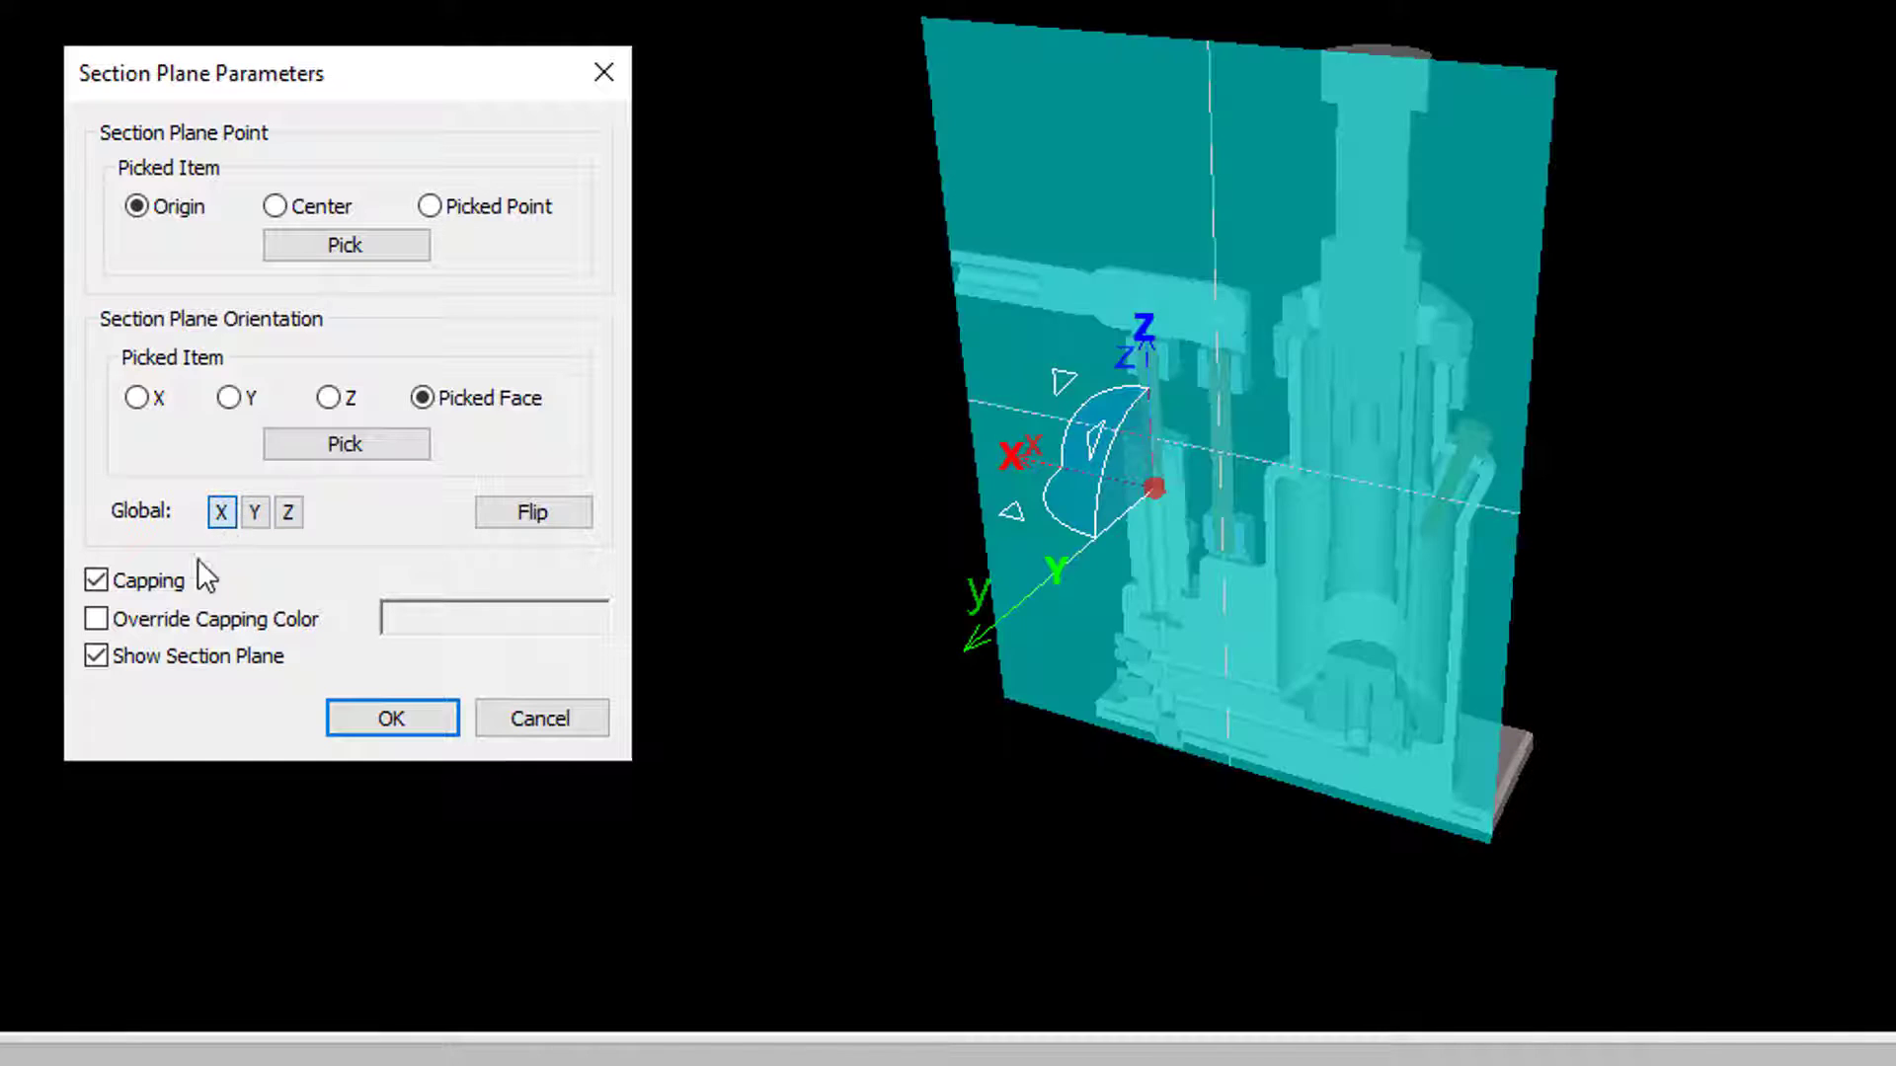
# Step: Hide the section plane, override the capping colour to orange with capping on, and apply
pyautogui.click(95, 657)
pyautogui.click(96, 657)
pyautogui.click(96, 656)
pyautogui.click(96, 619)
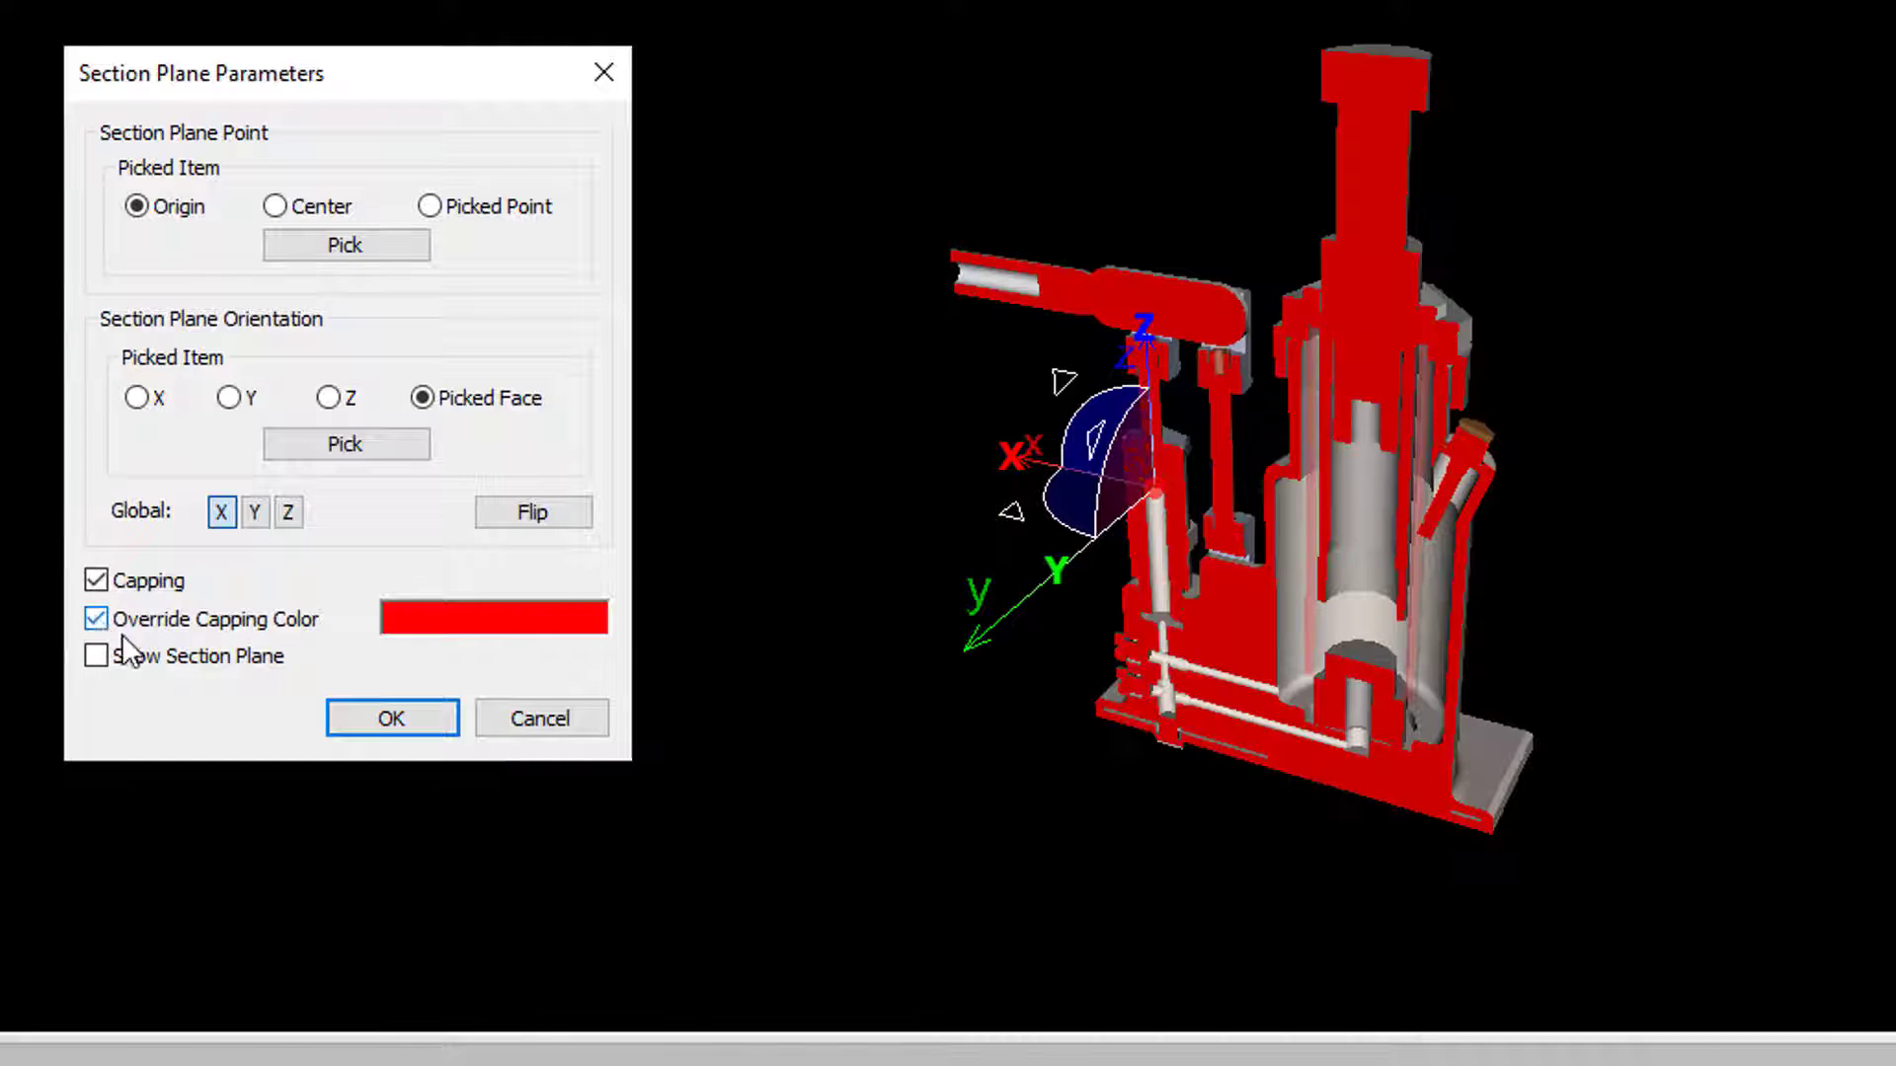
pyautogui.click(488, 618)
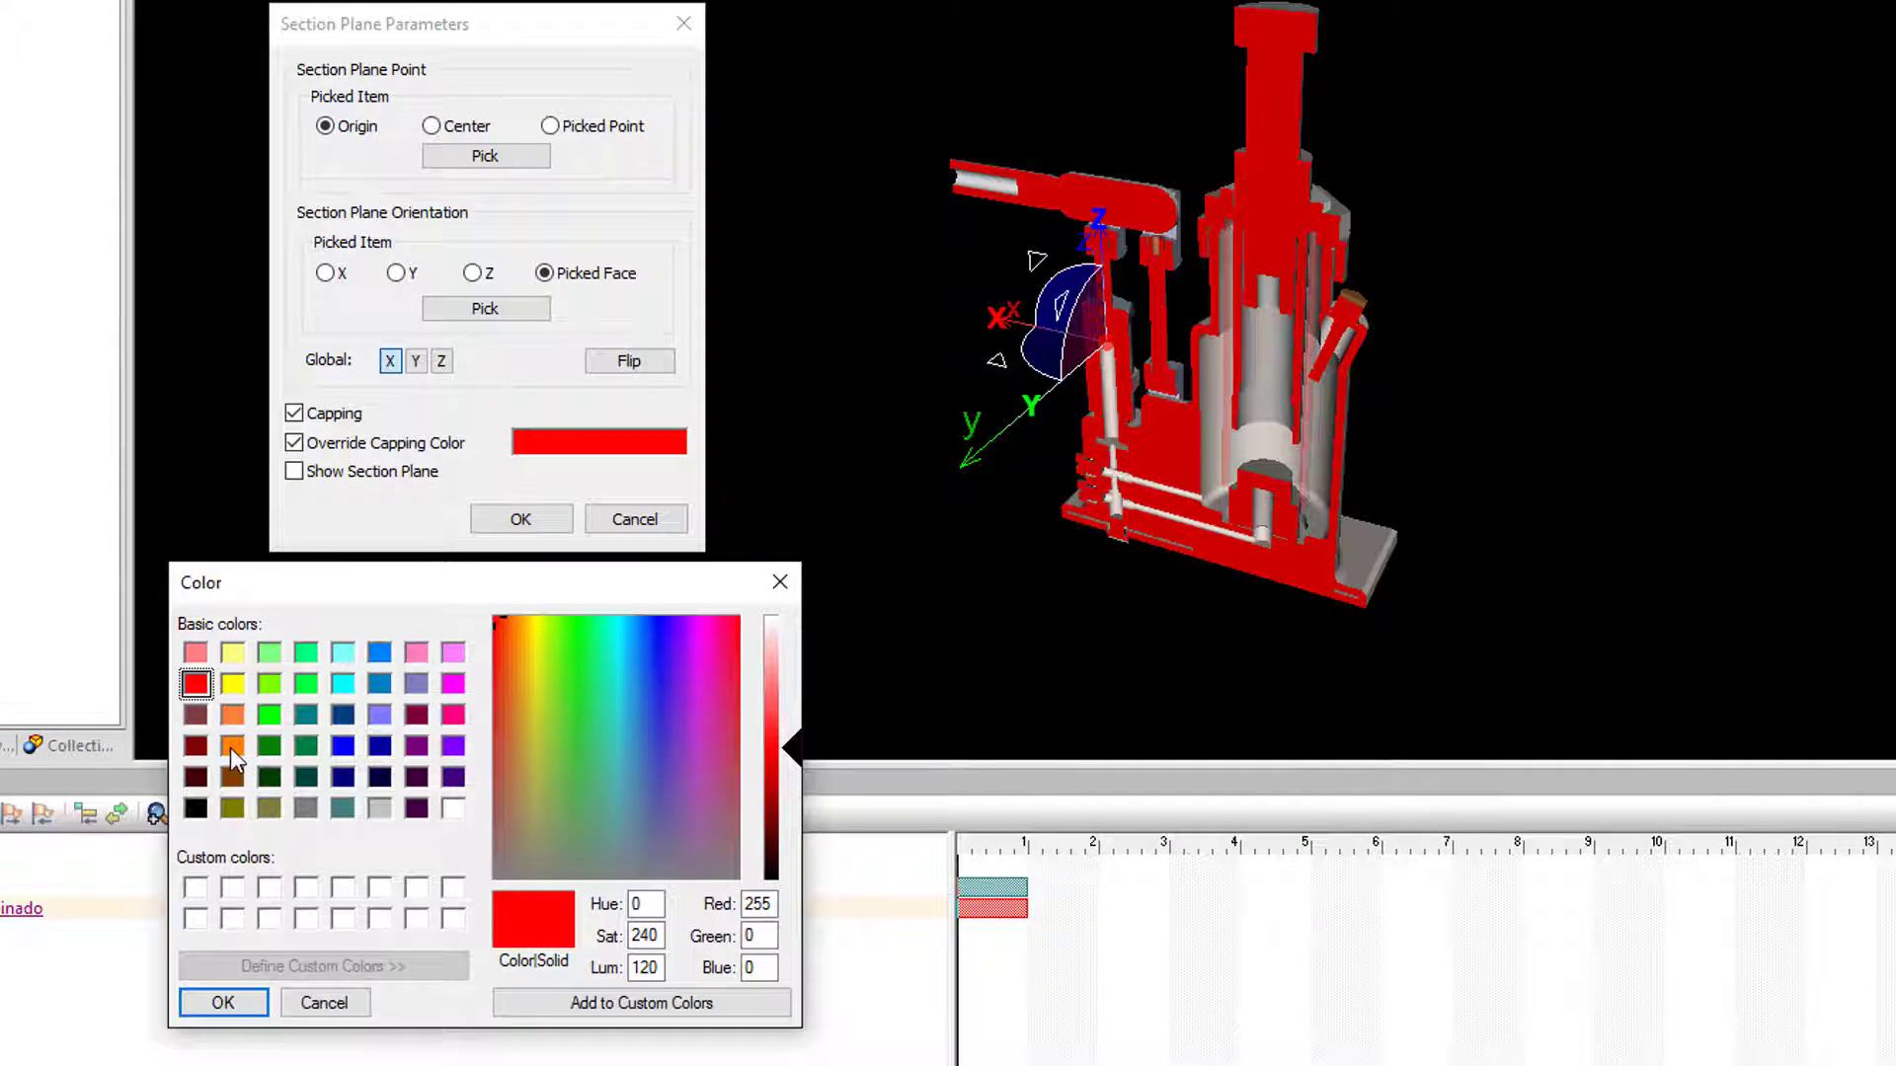
pyautogui.click(232, 745)
pyautogui.click(223, 1002)
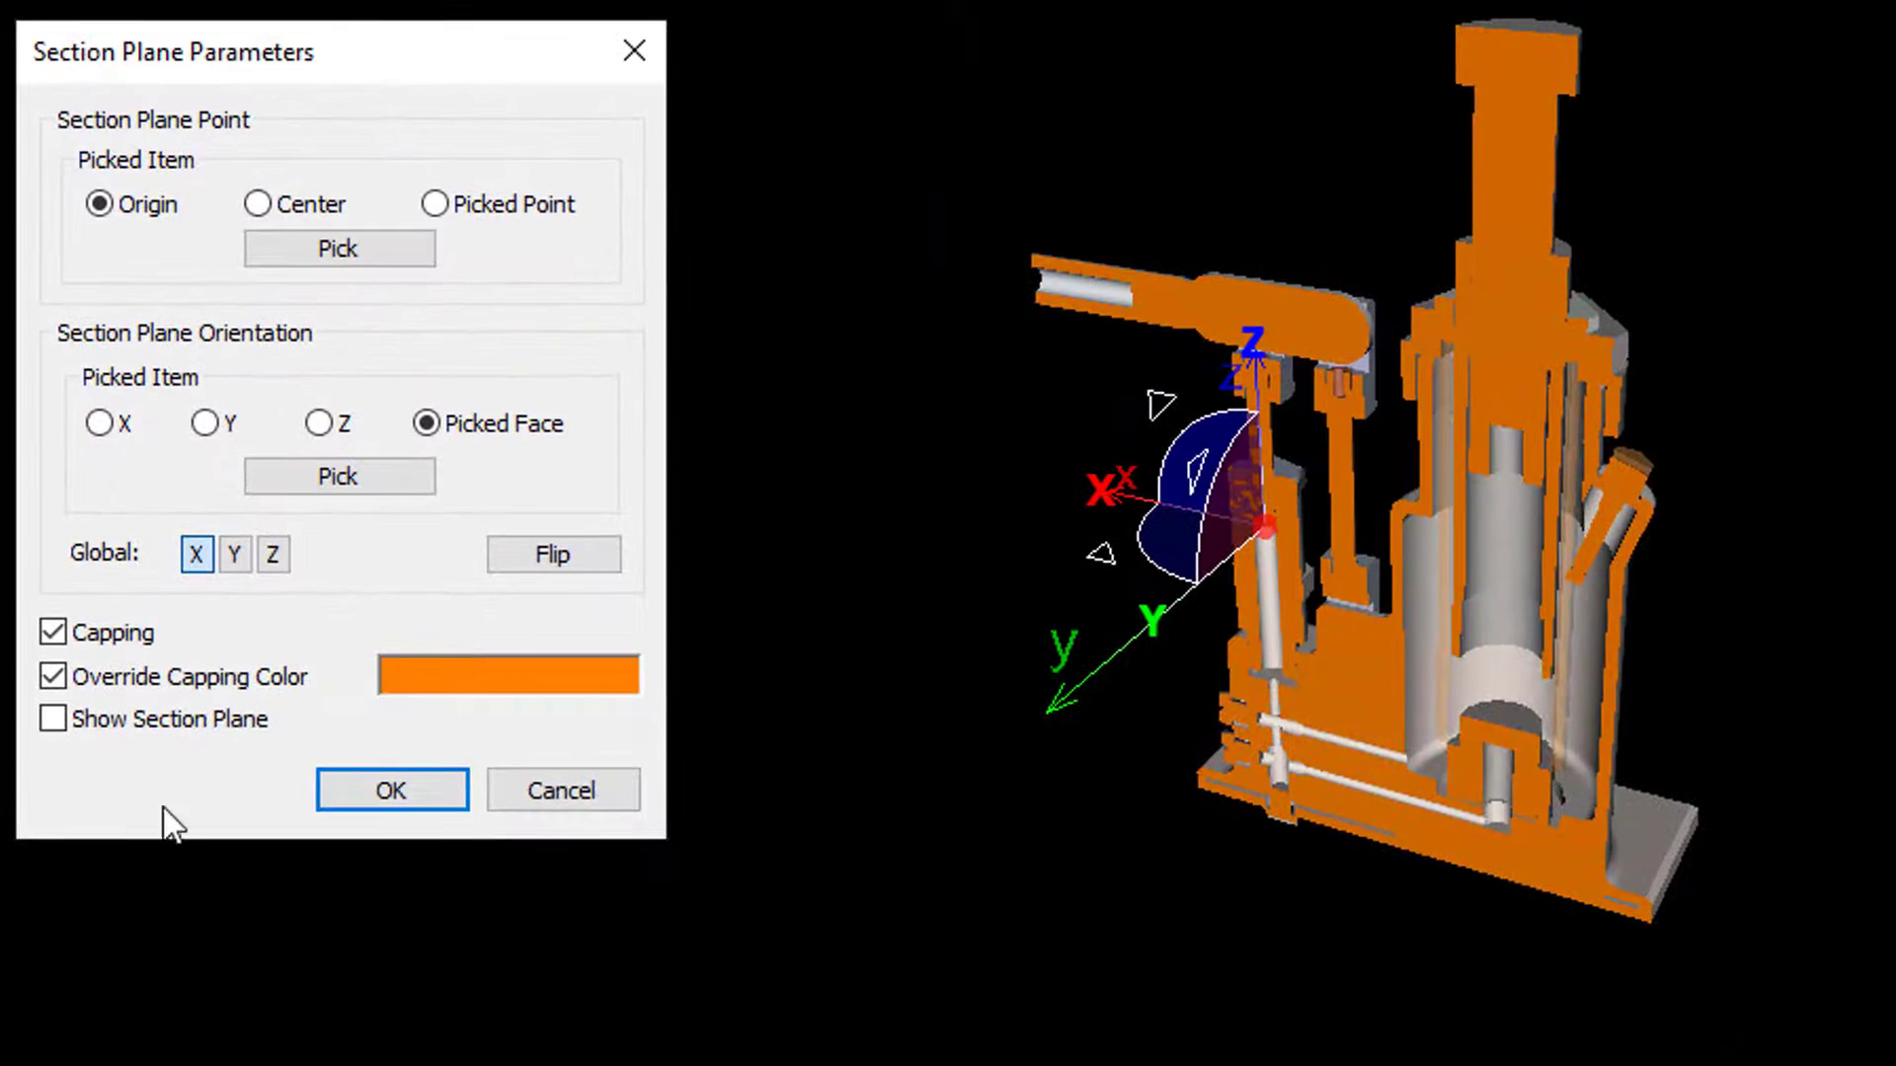
pyautogui.click(52, 634)
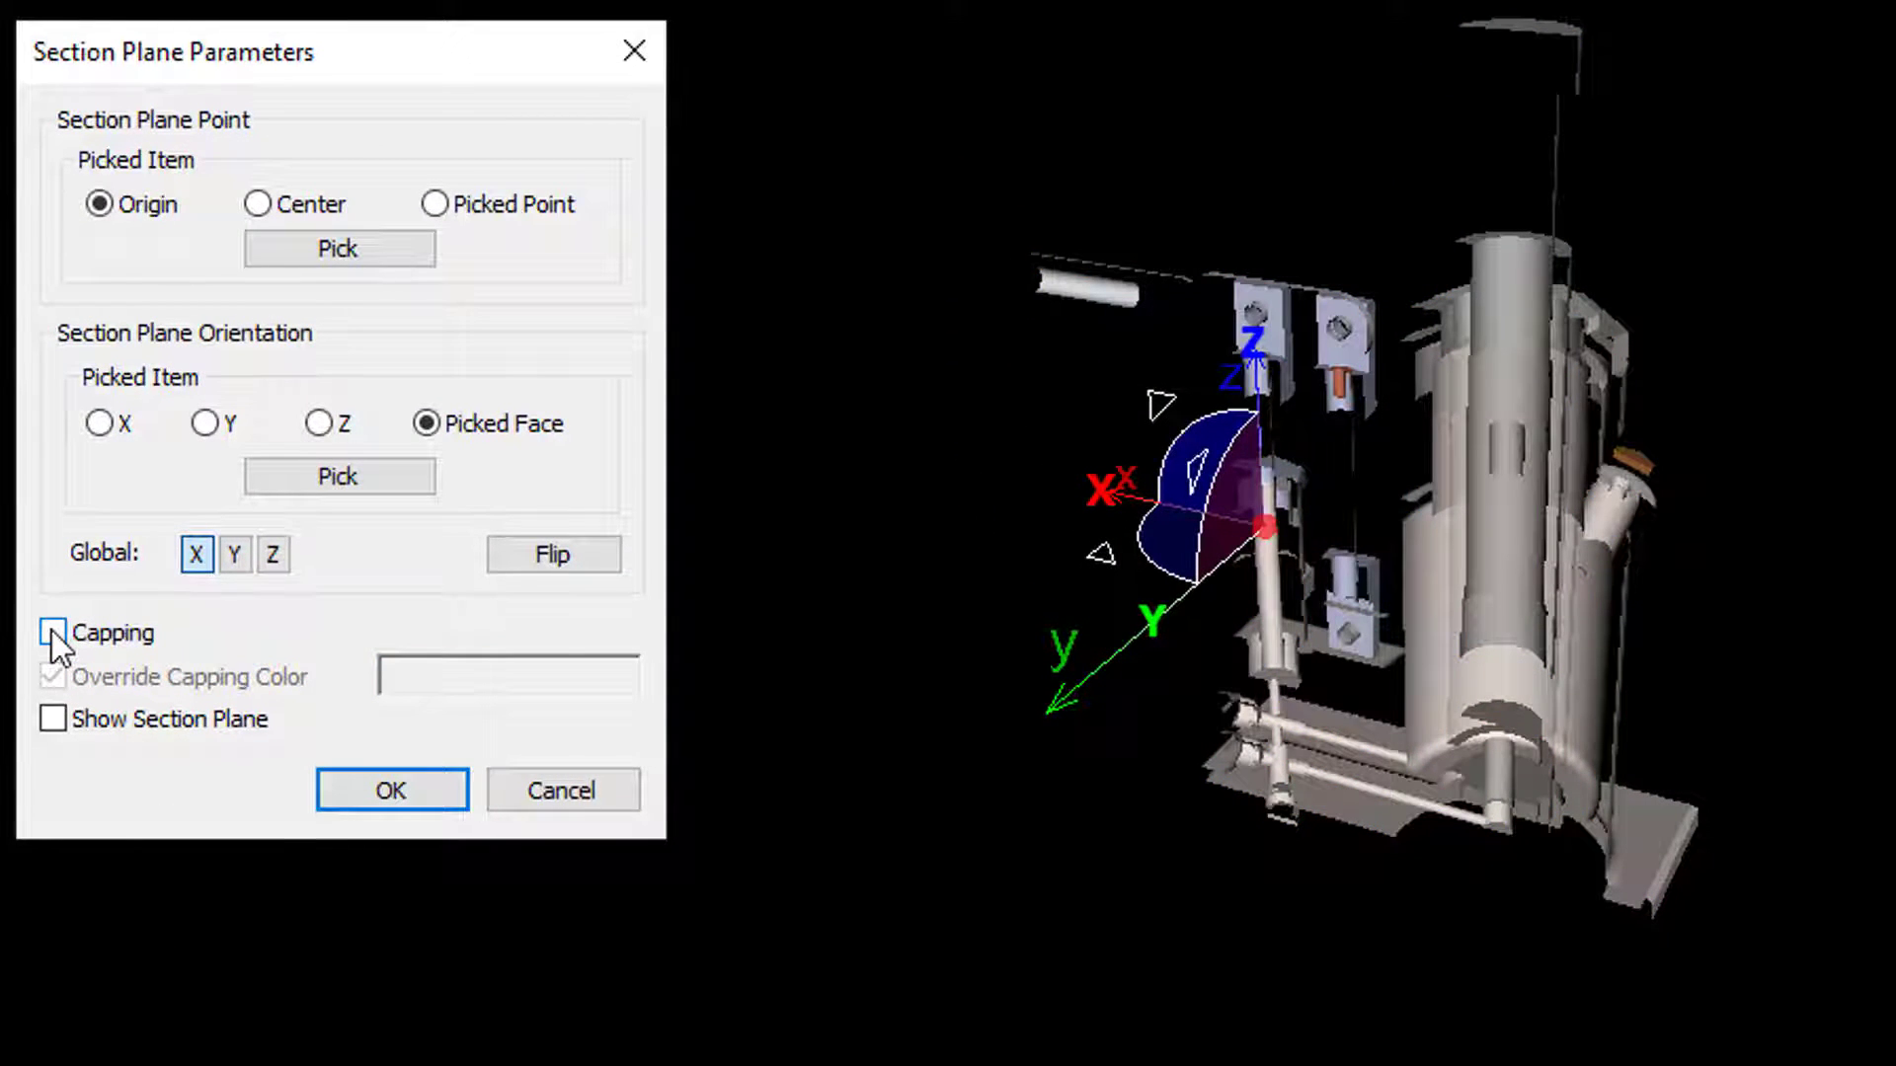
pyautogui.click(53, 632)
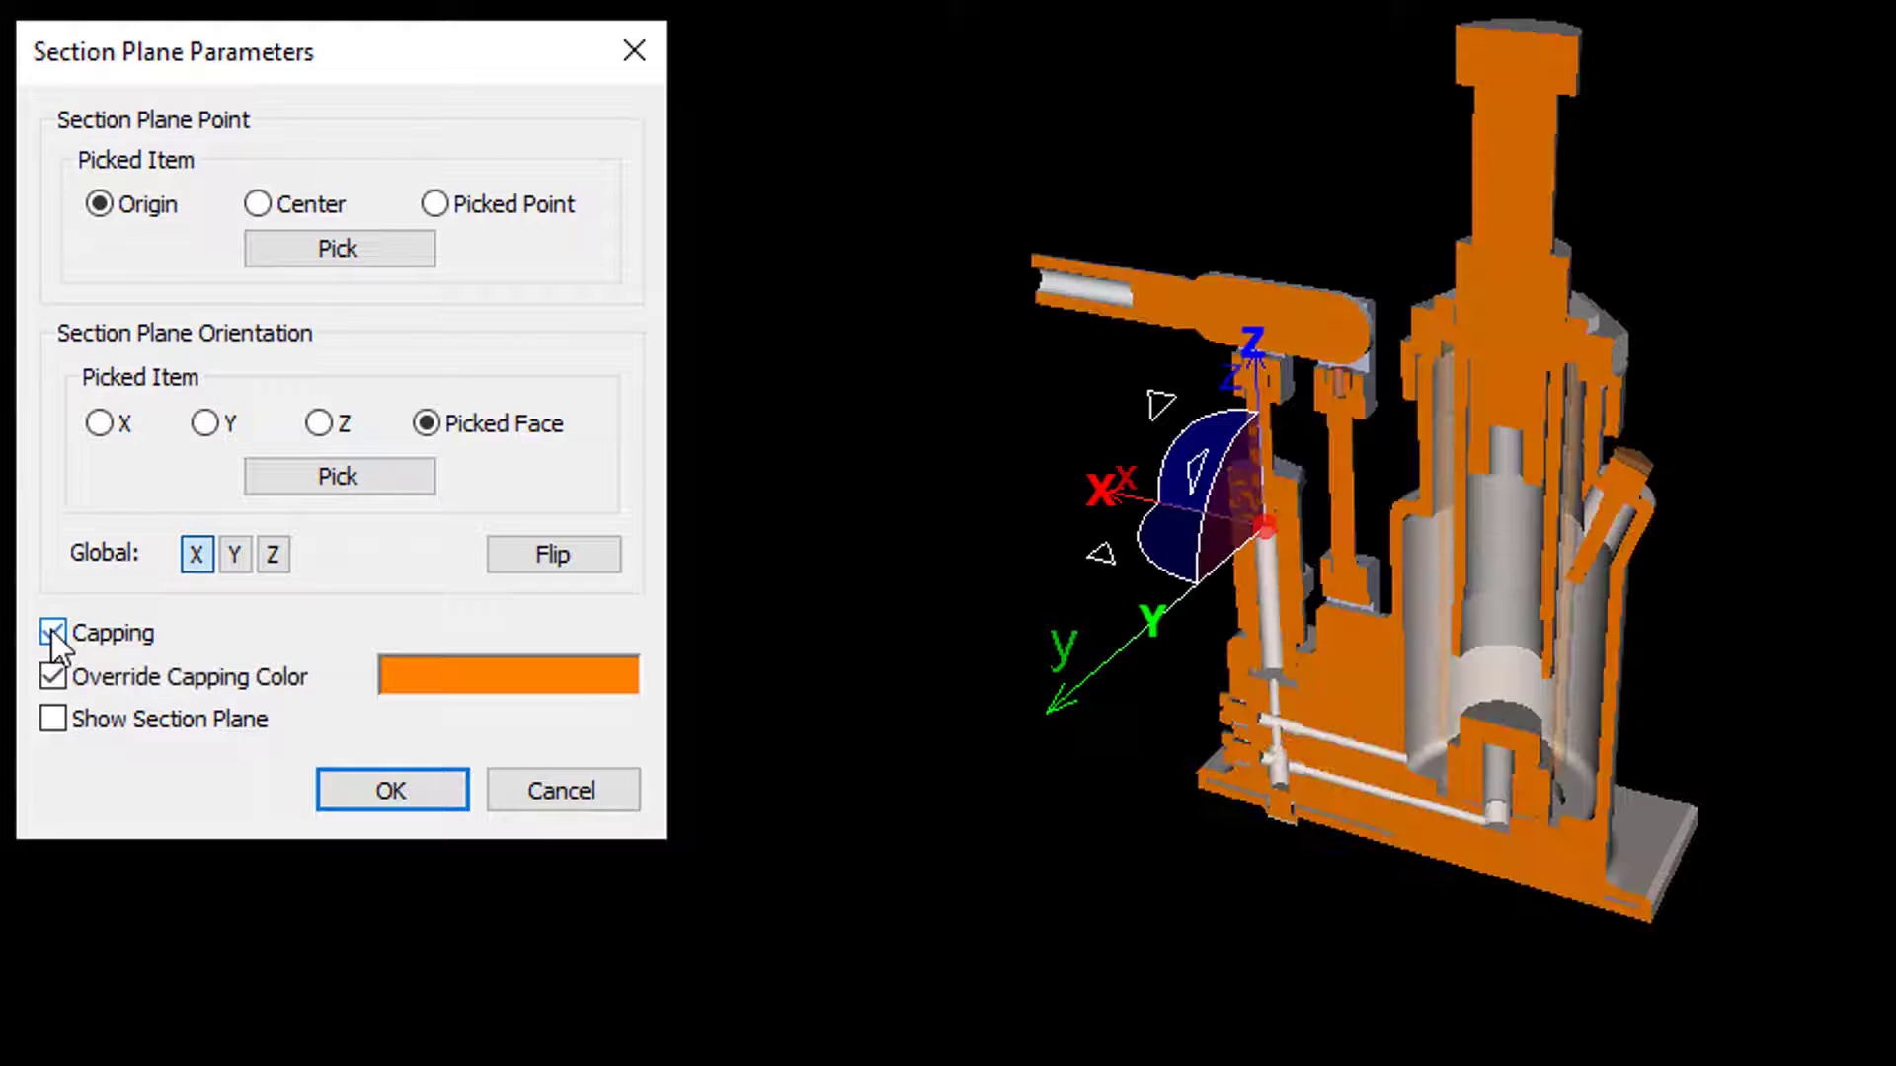
pyautogui.click(402, 796)
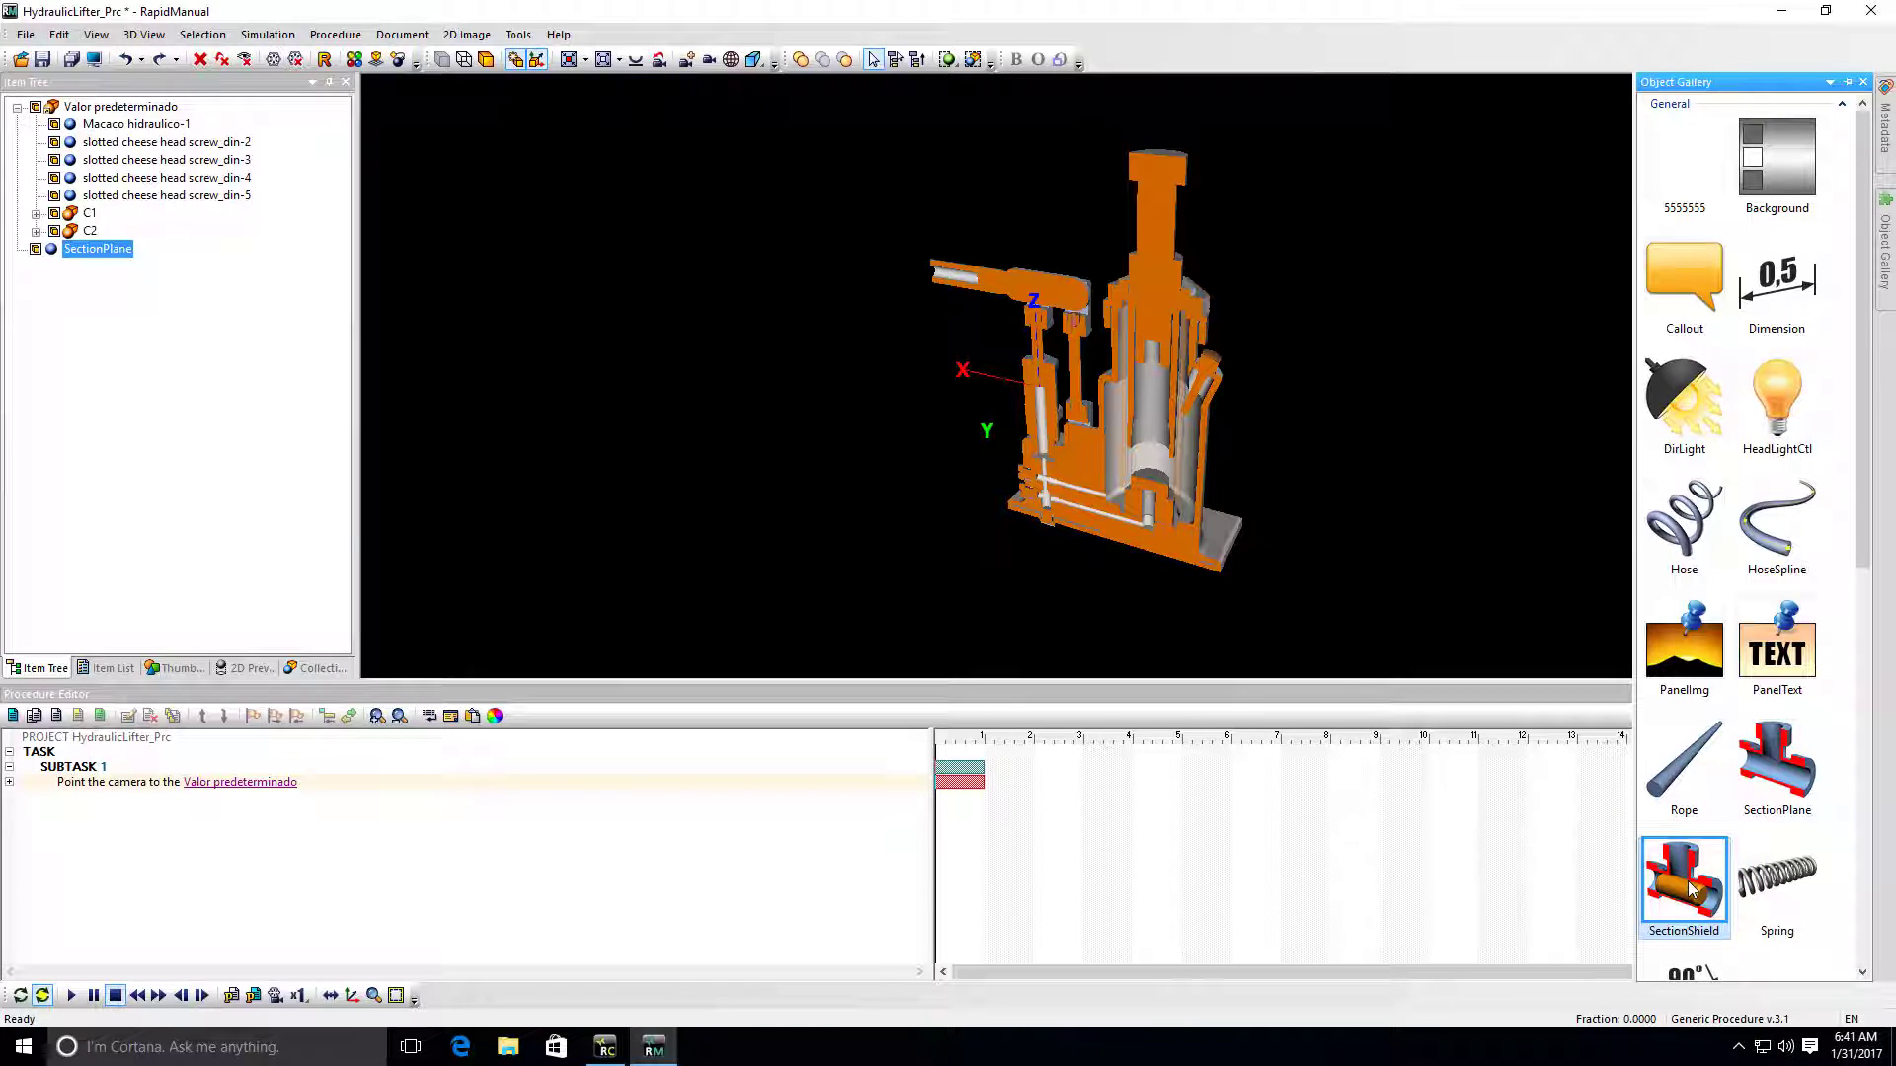
# Step: Save, add a SectionShield, and move it from the root group via C2 into C1
pyautogui.hotkey('ctrl', 's')
pyautogui.doubleClick(1691, 889)
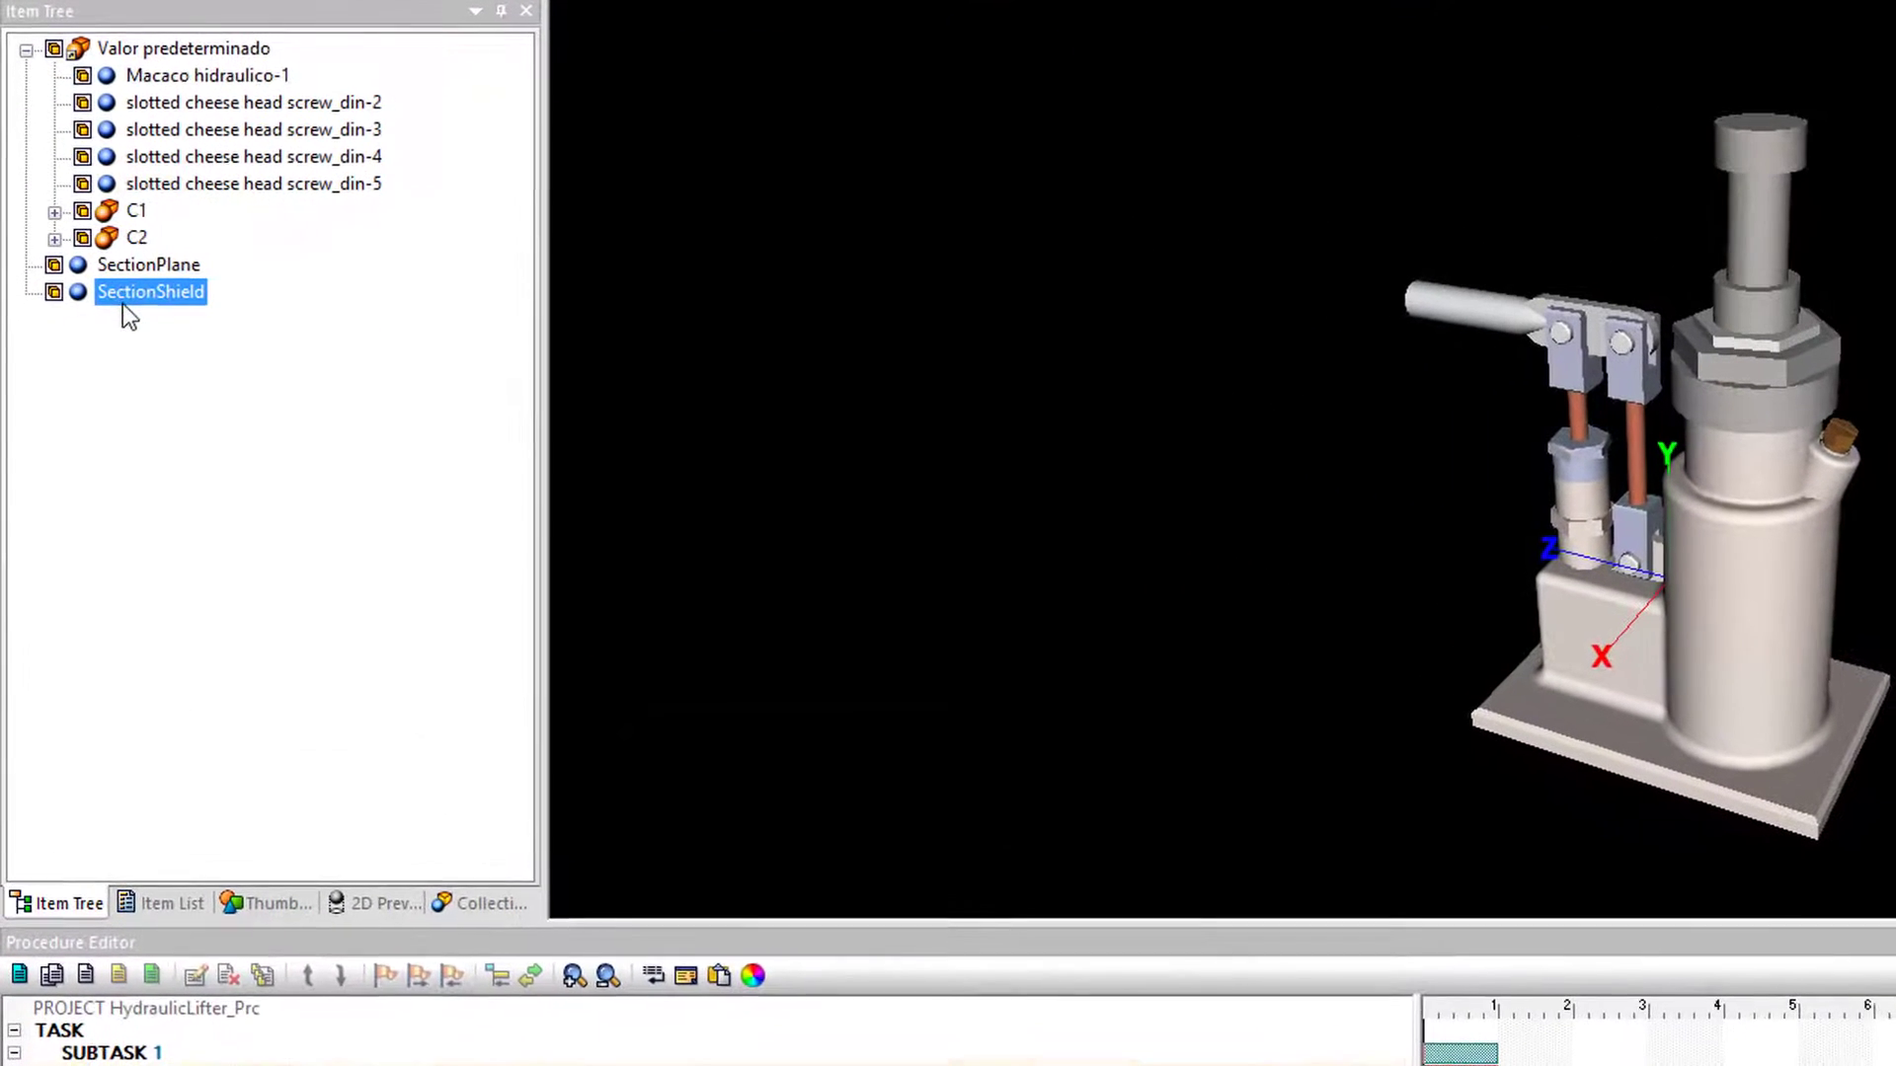
pyautogui.moveTo(134, 46); pyautogui.dragTo(134, 47)
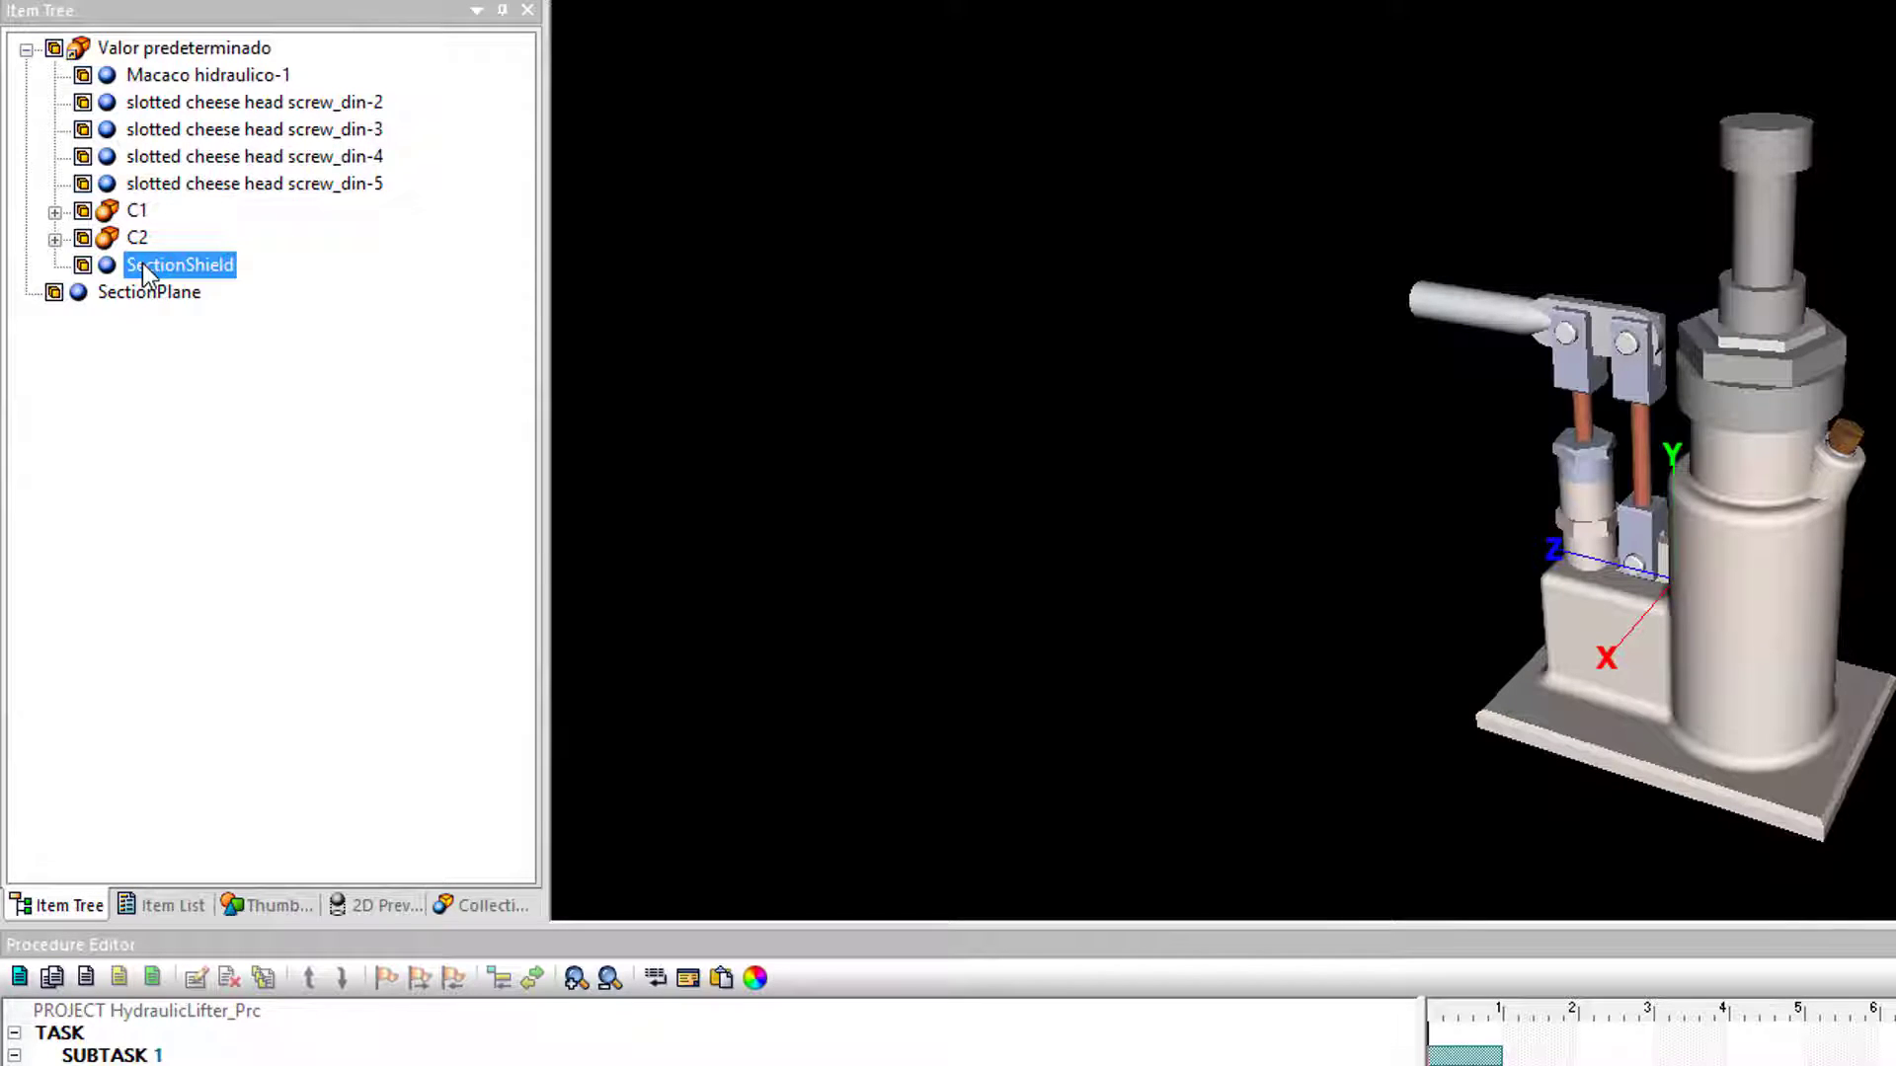
pyautogui.moveTo(142, 264); pyautogui.dragTo(140, 247)
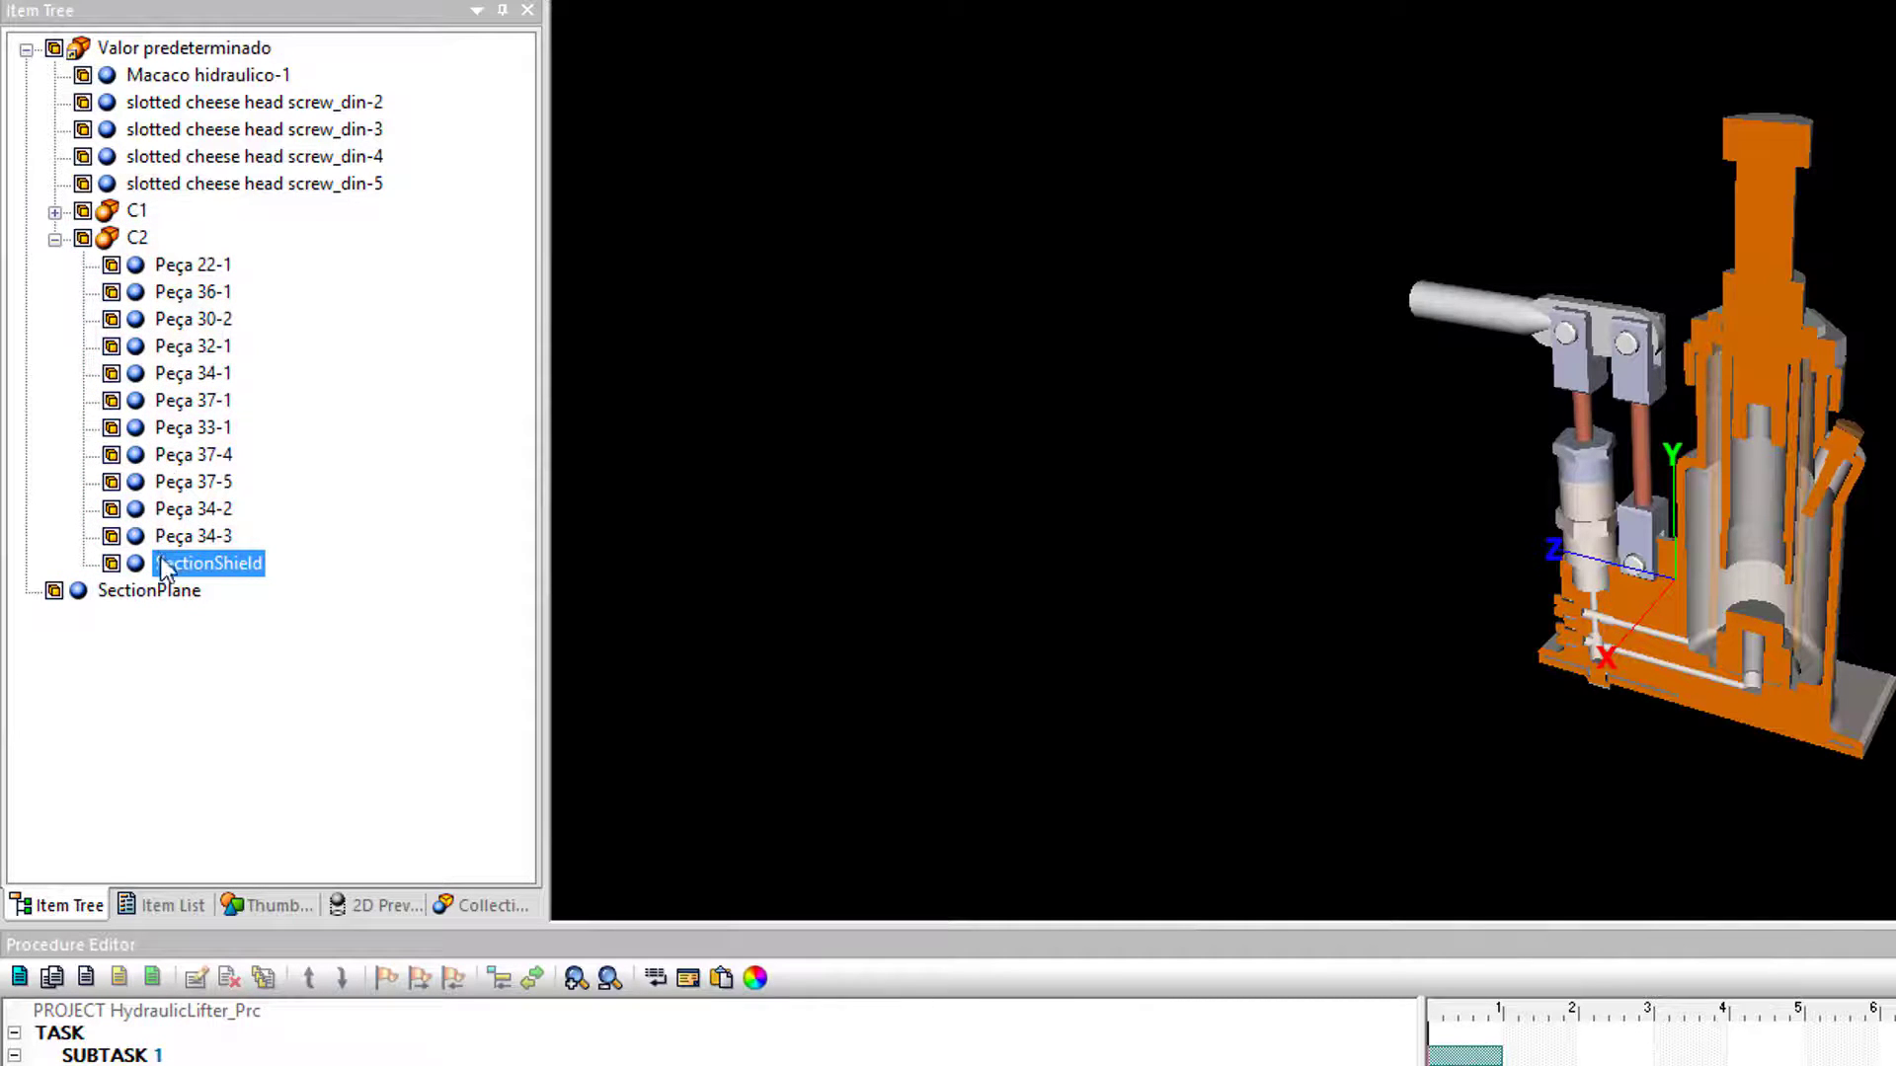
pyautogui.moveTo(181, 568); pyautogui.dragTo(125, 212)
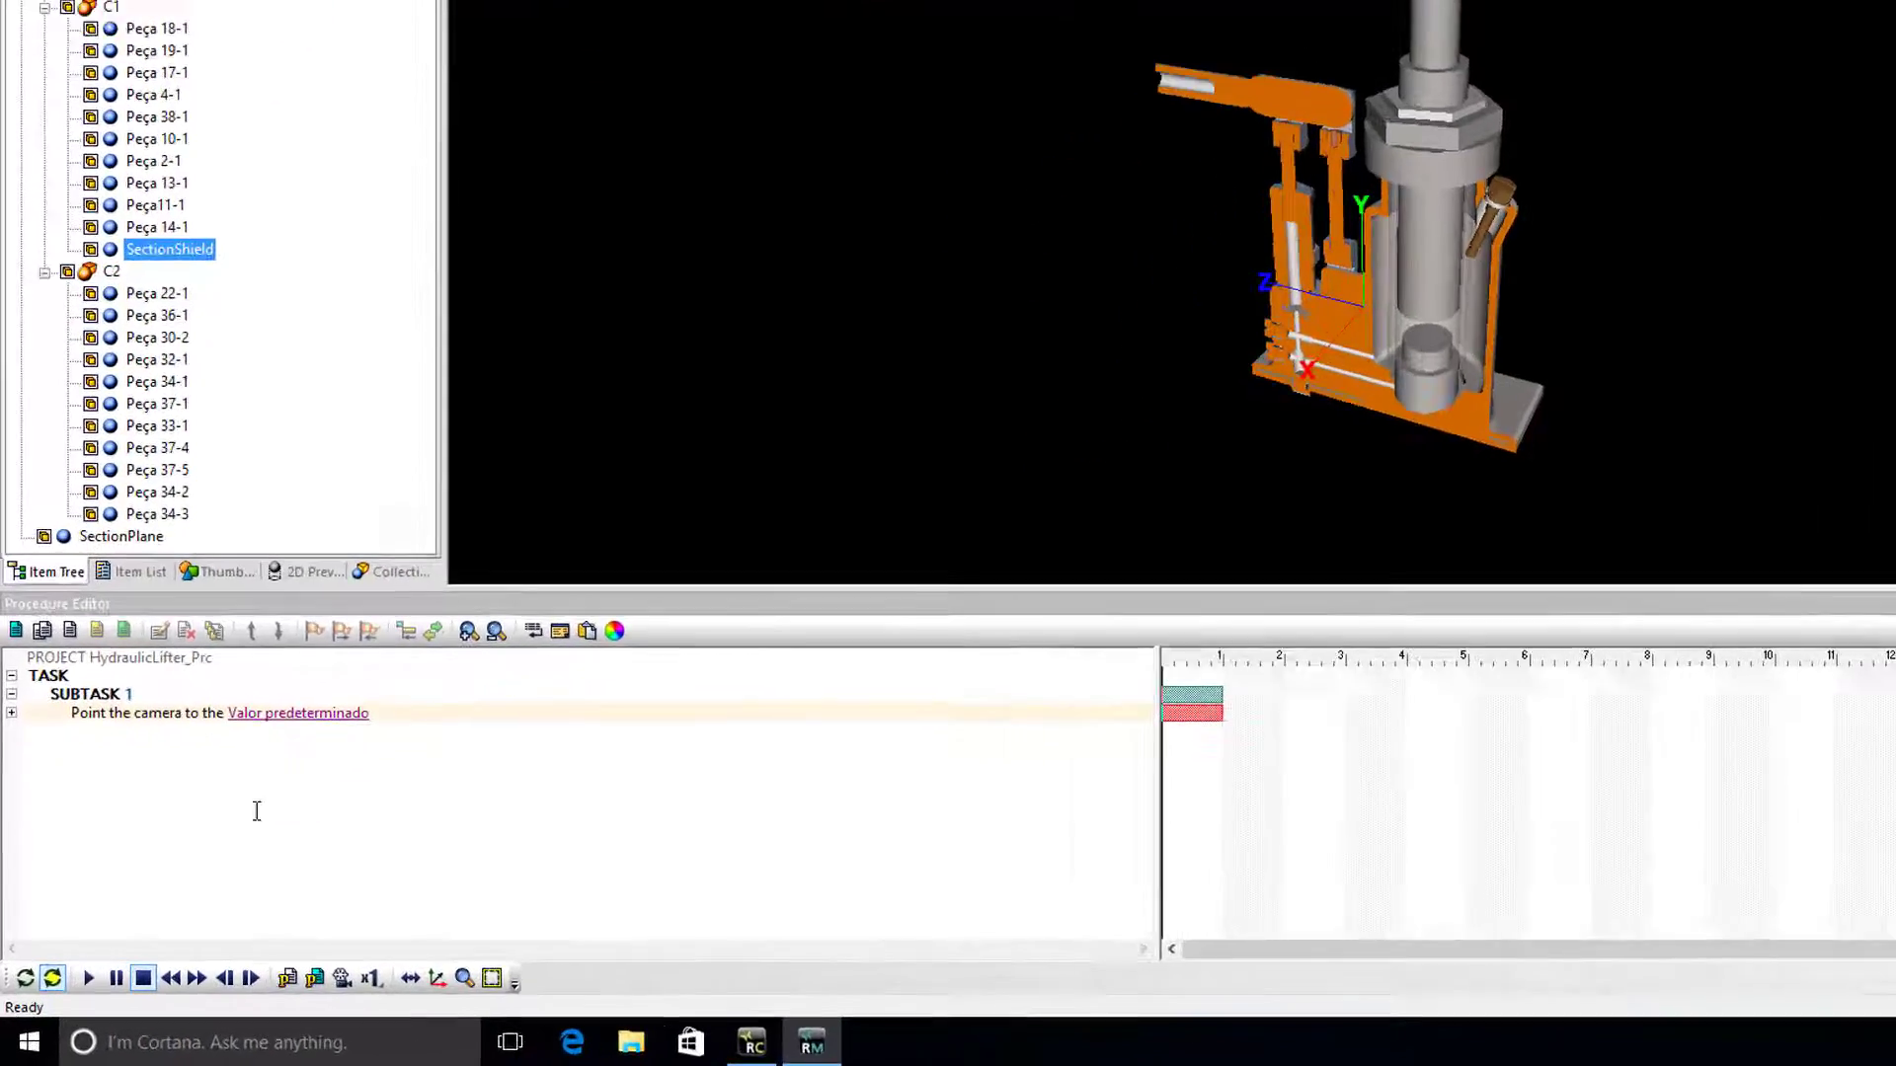
# Step: Add a 'Move the SectionPlane' action below the first step and open its Transform settings
pyautogui.click(183, 871)
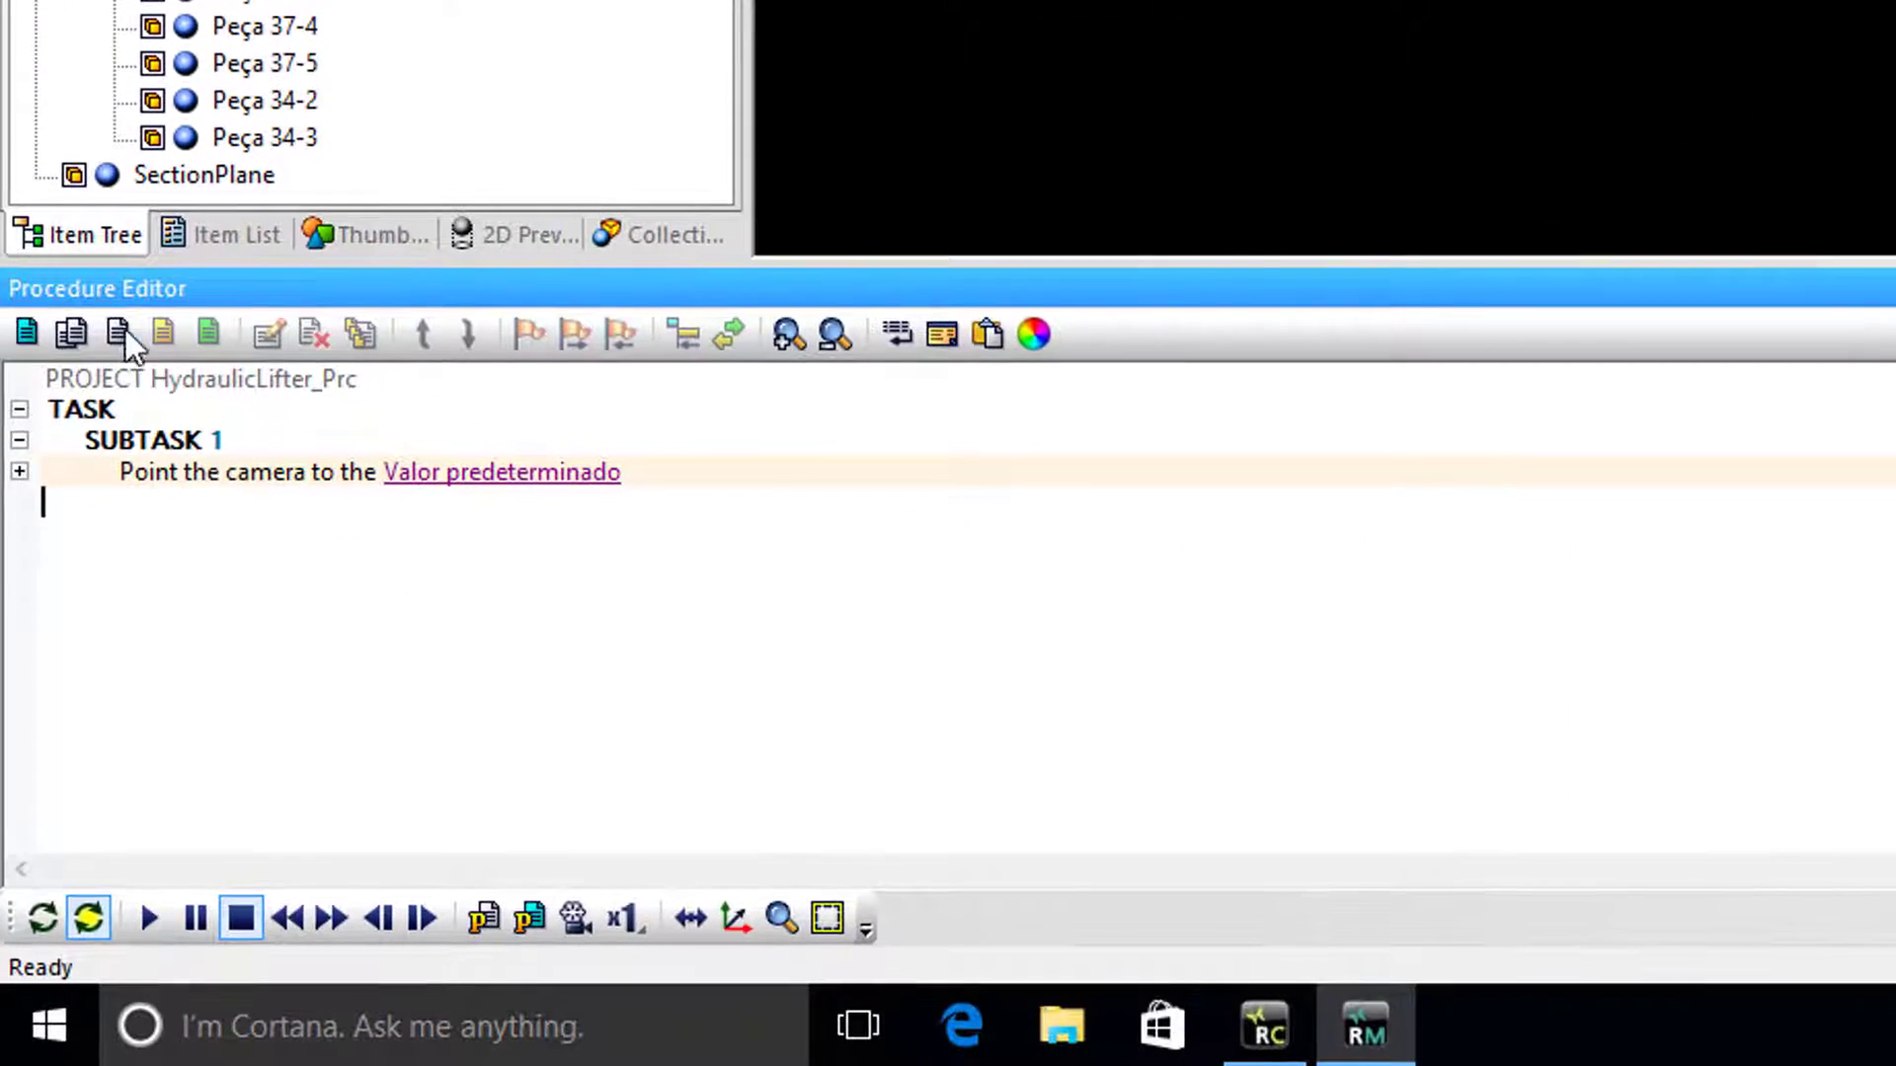
pyautogui.click(116, 333)
pyautogui.click(840, 387)
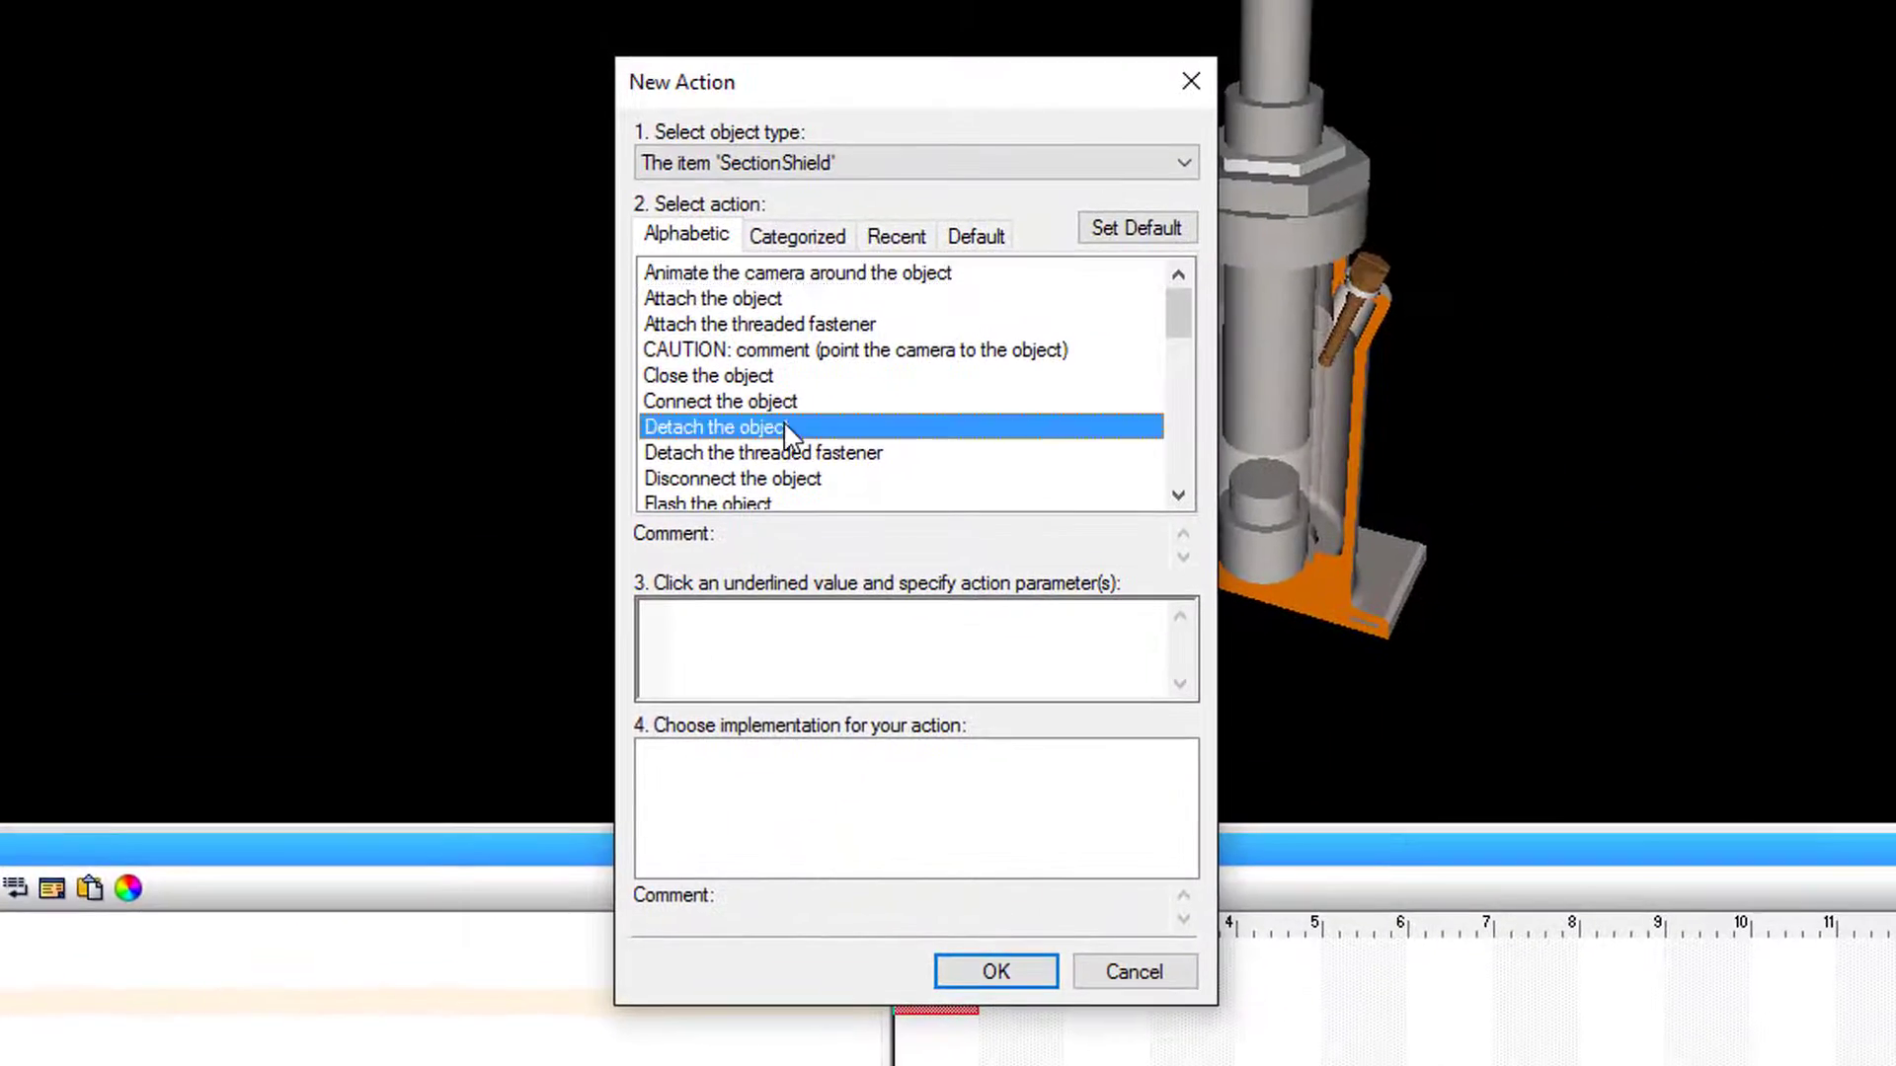
pyautogui.scroll(-2, 784, 425)
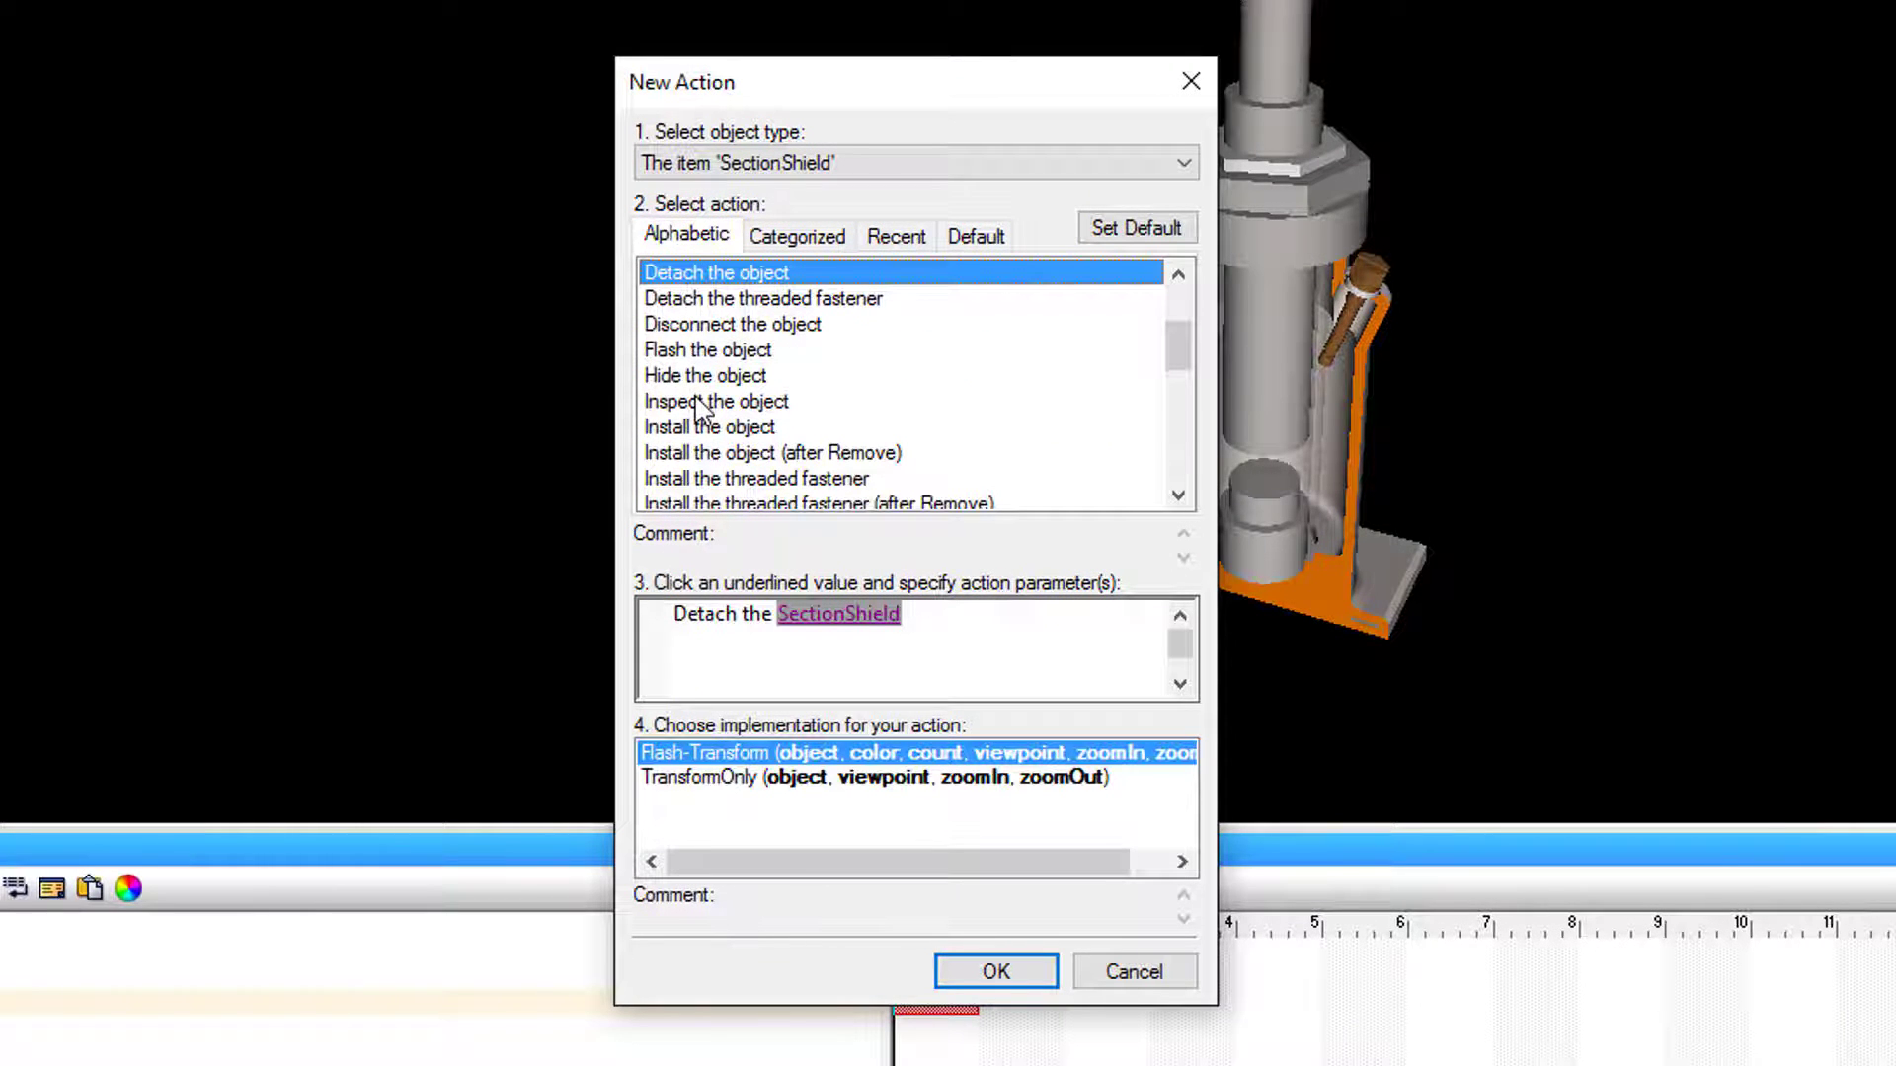
pyautogui.scroll(-2, 697, 405)
pyautogui.click(703, 426)
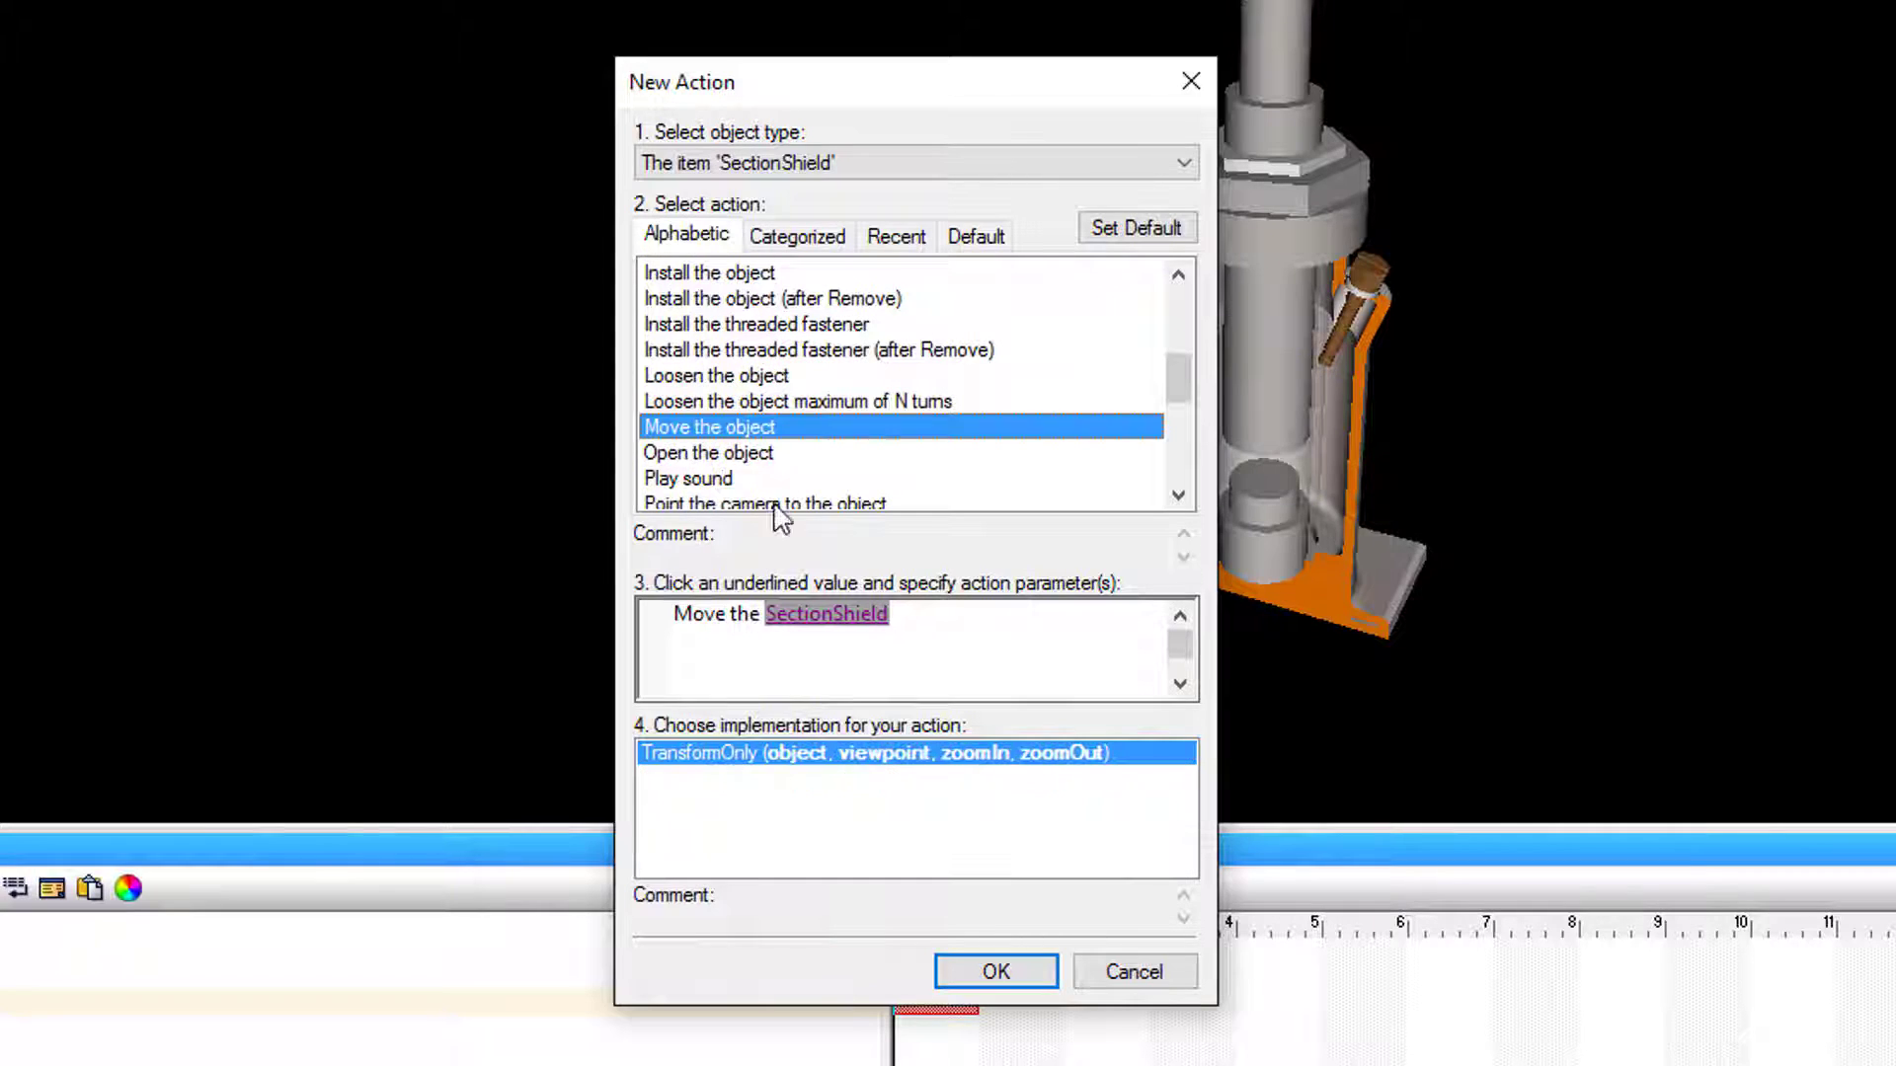
pyautogui.click(838, 620)
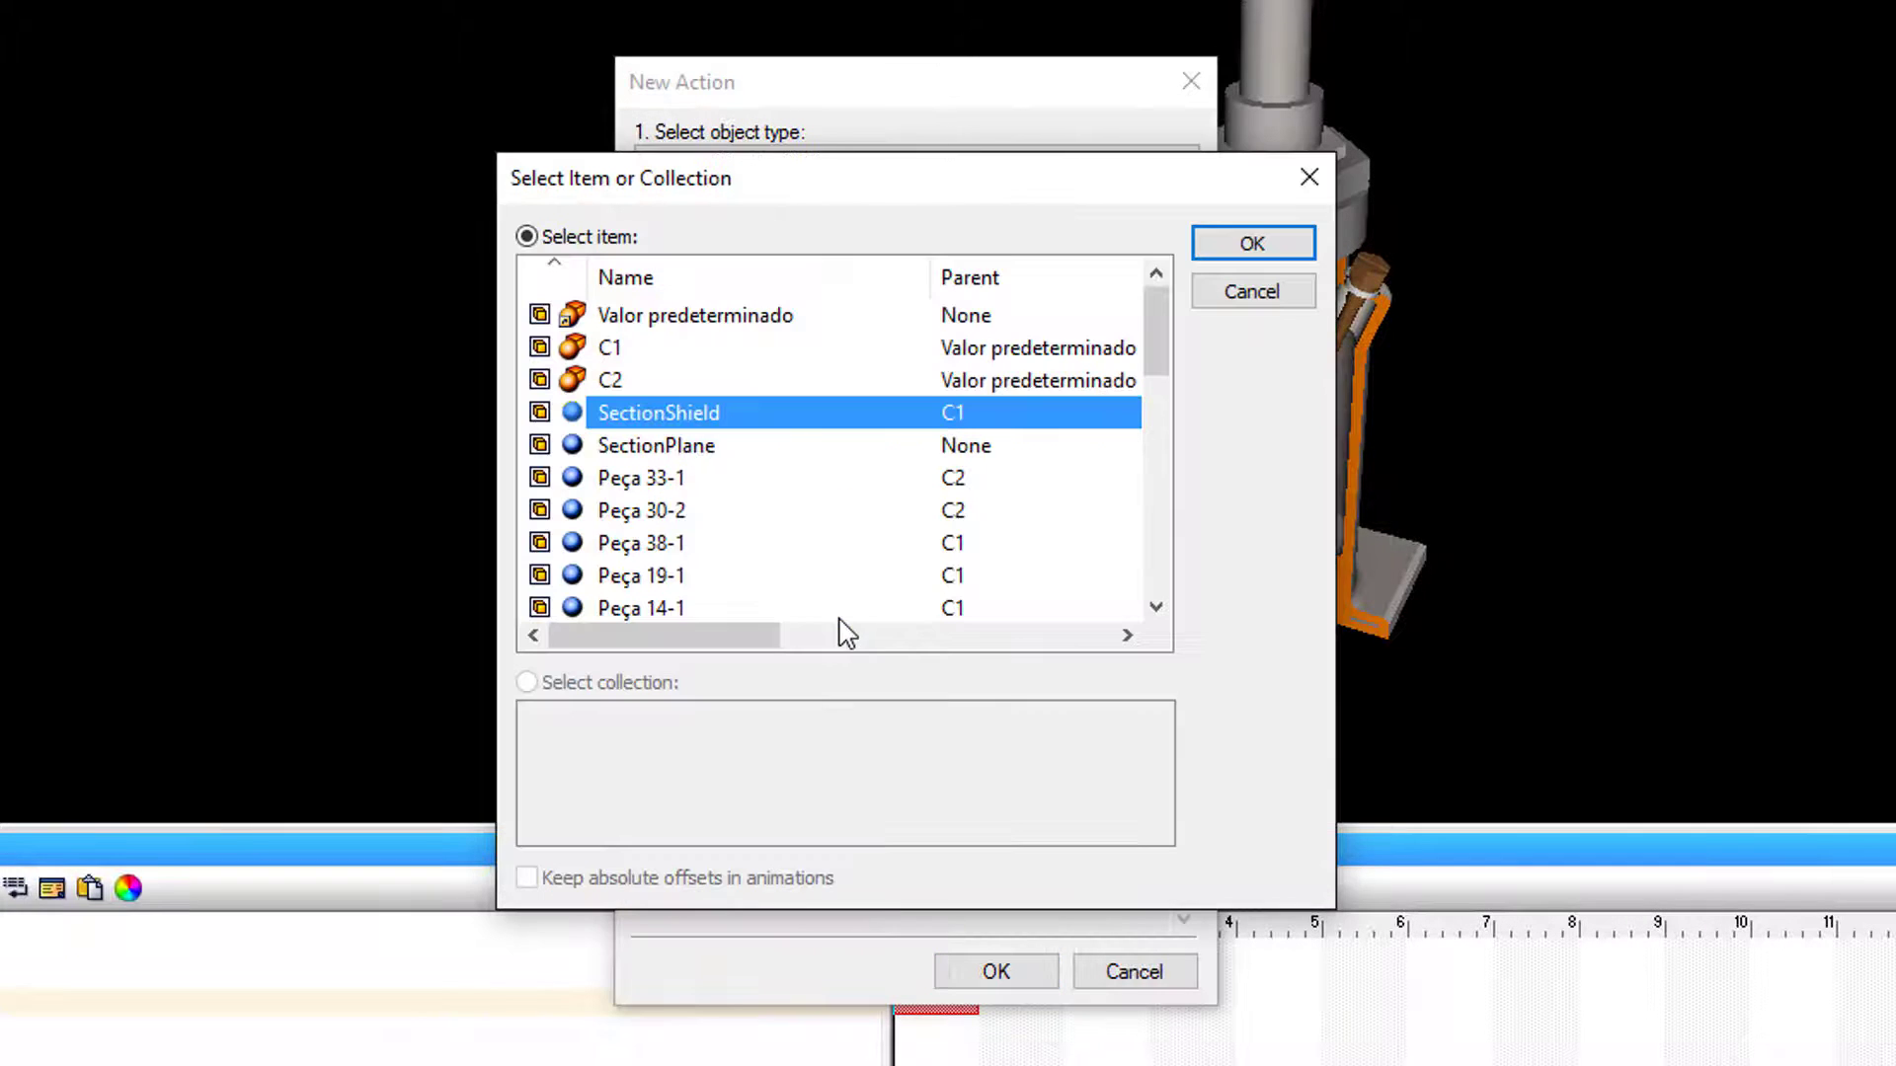
pyautogui.click(707, 454)
pyautogui.click(1256, 249)
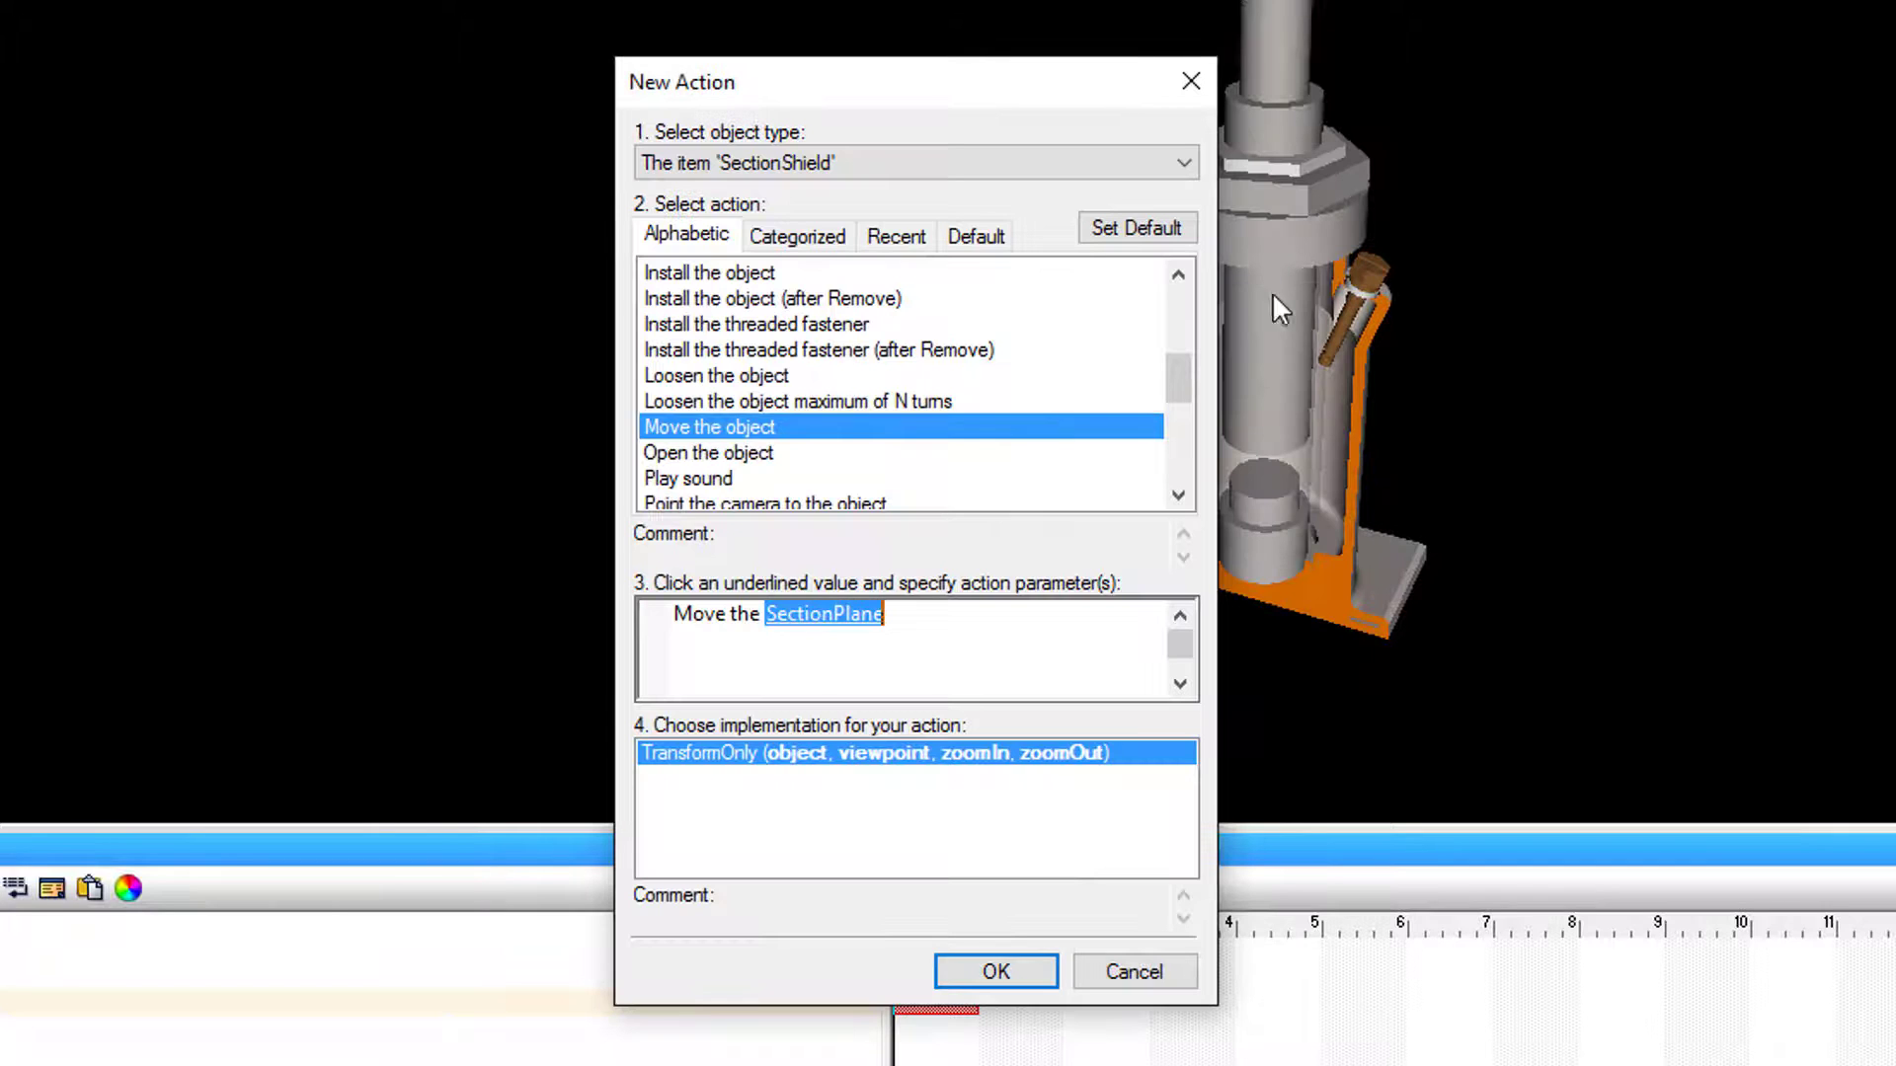
pyautogui.click(992, 976)
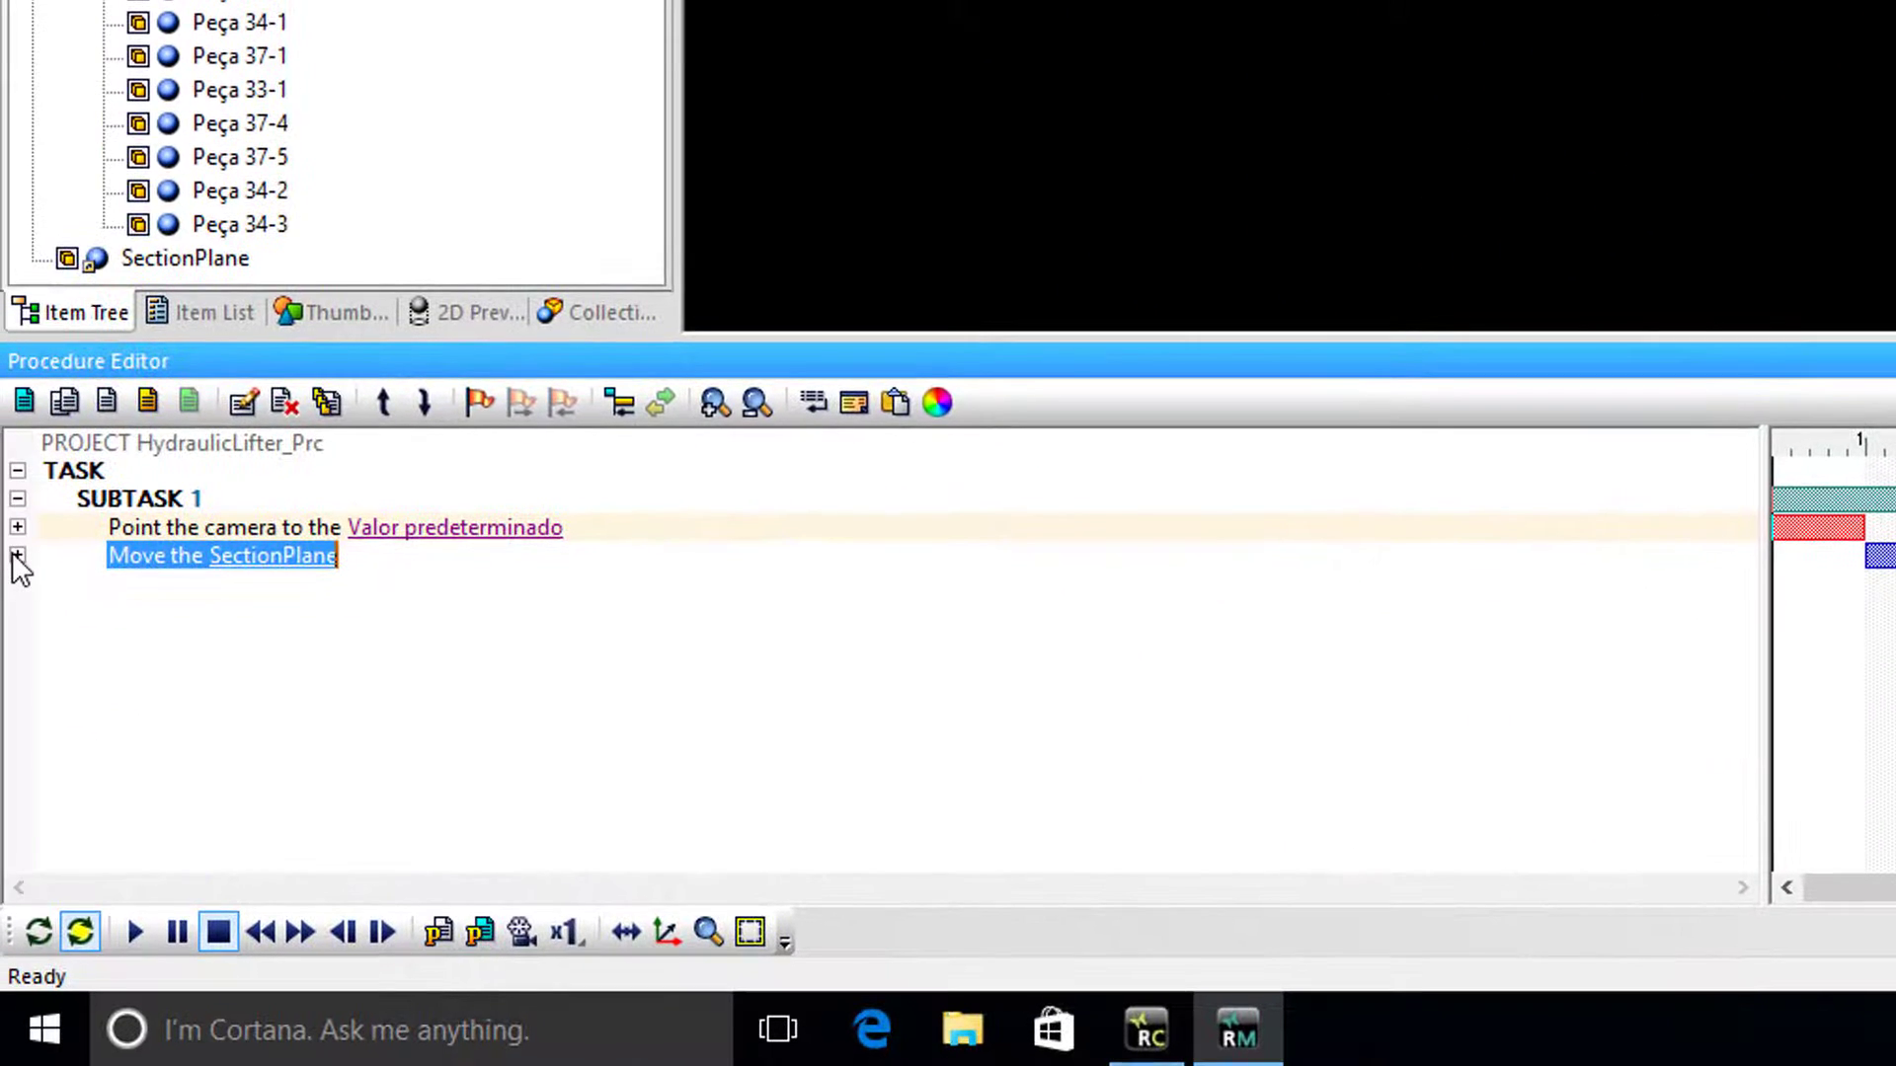
pyautogui.click(18, 555)
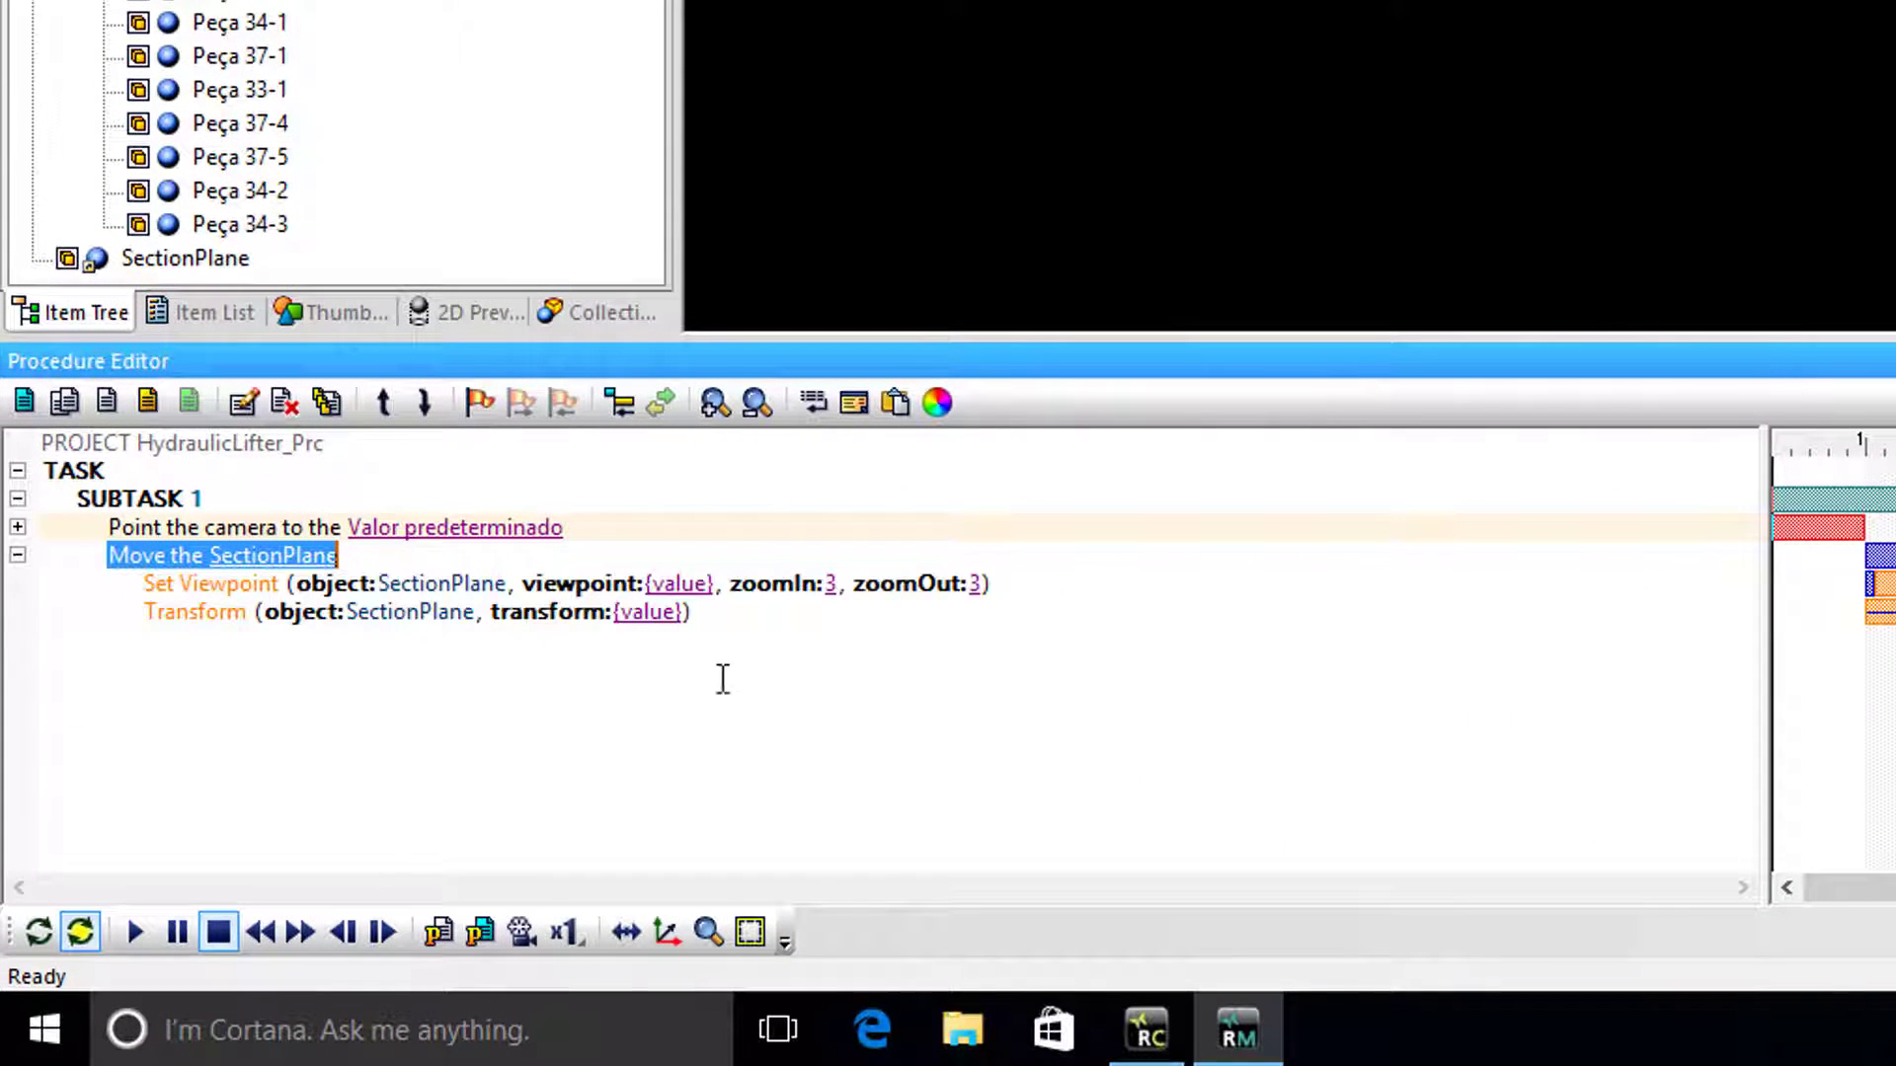
pyautogui.click(650, 613)
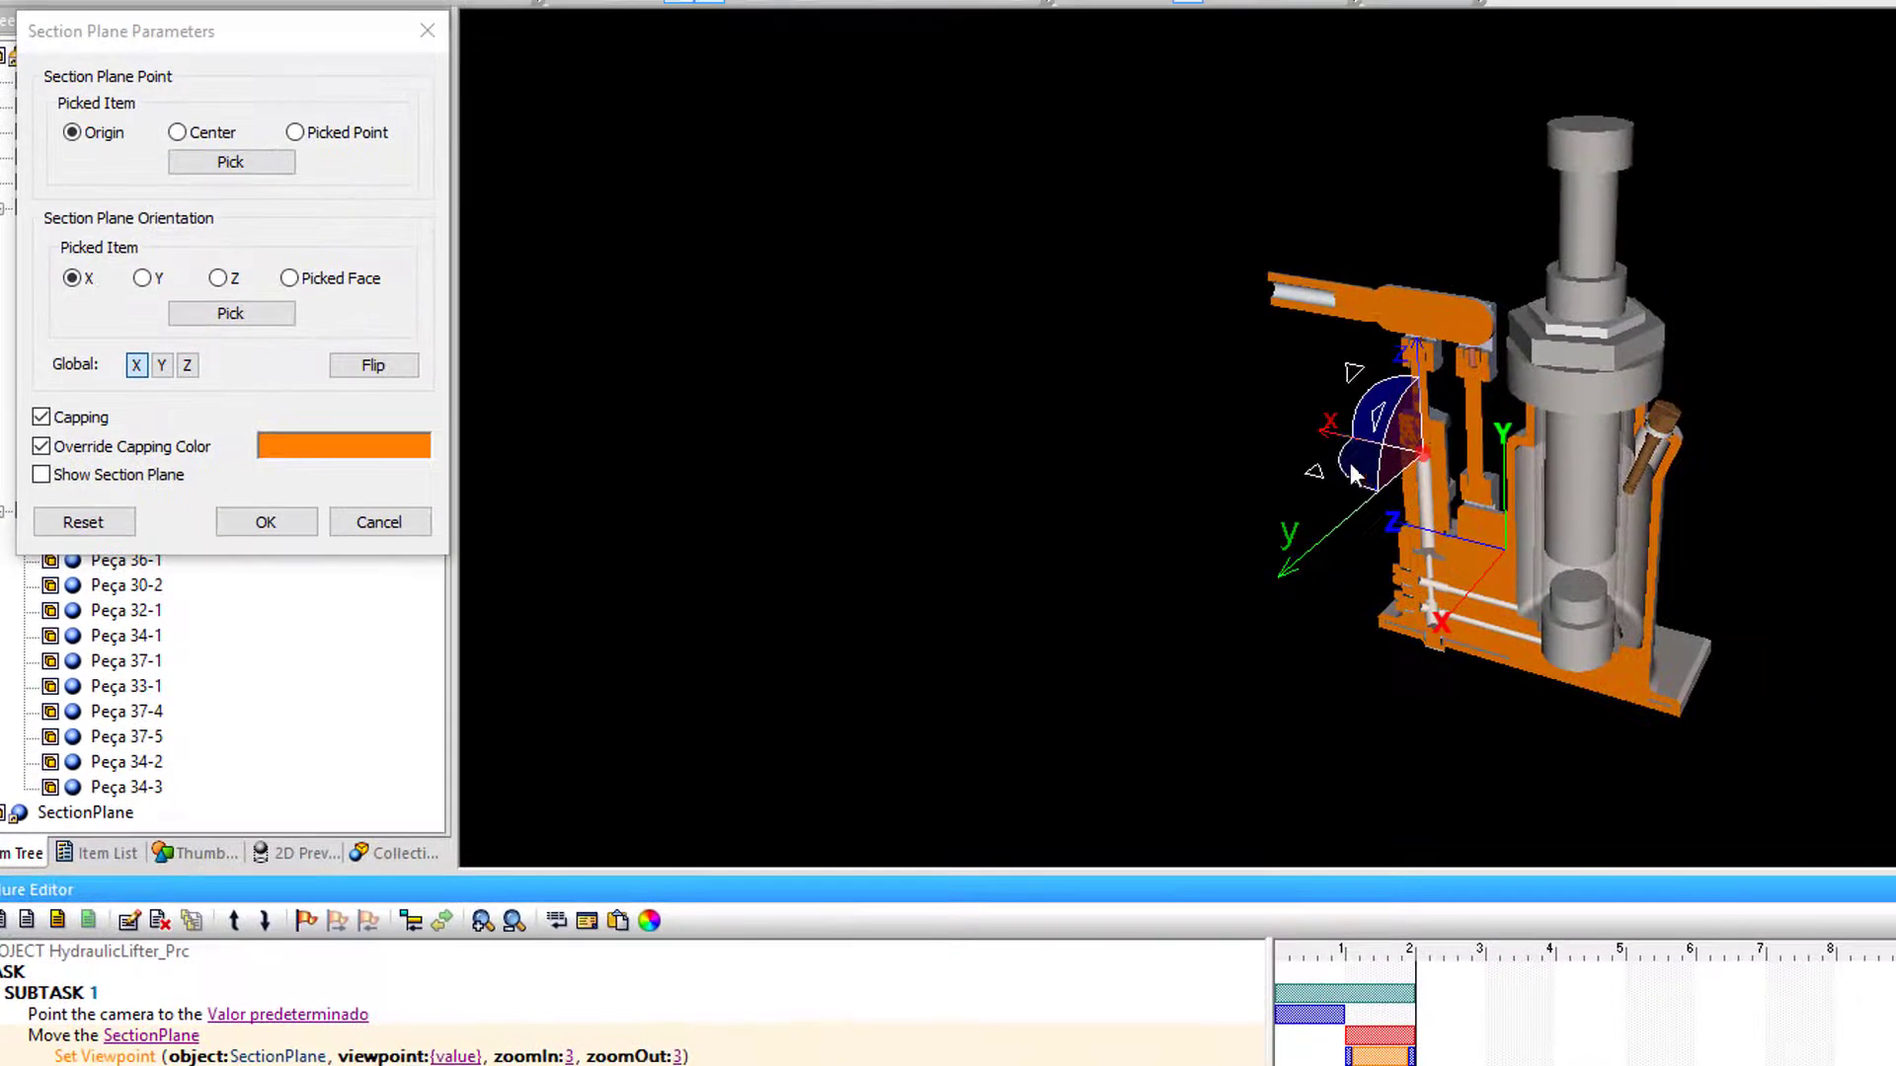
# Step: Tilt the section plane with the rotation gizmo, confirm, then refresh and rewind the procedure
pyautogui.moveTo(1353, 474); pyautogui.dragTo(1428, 489)
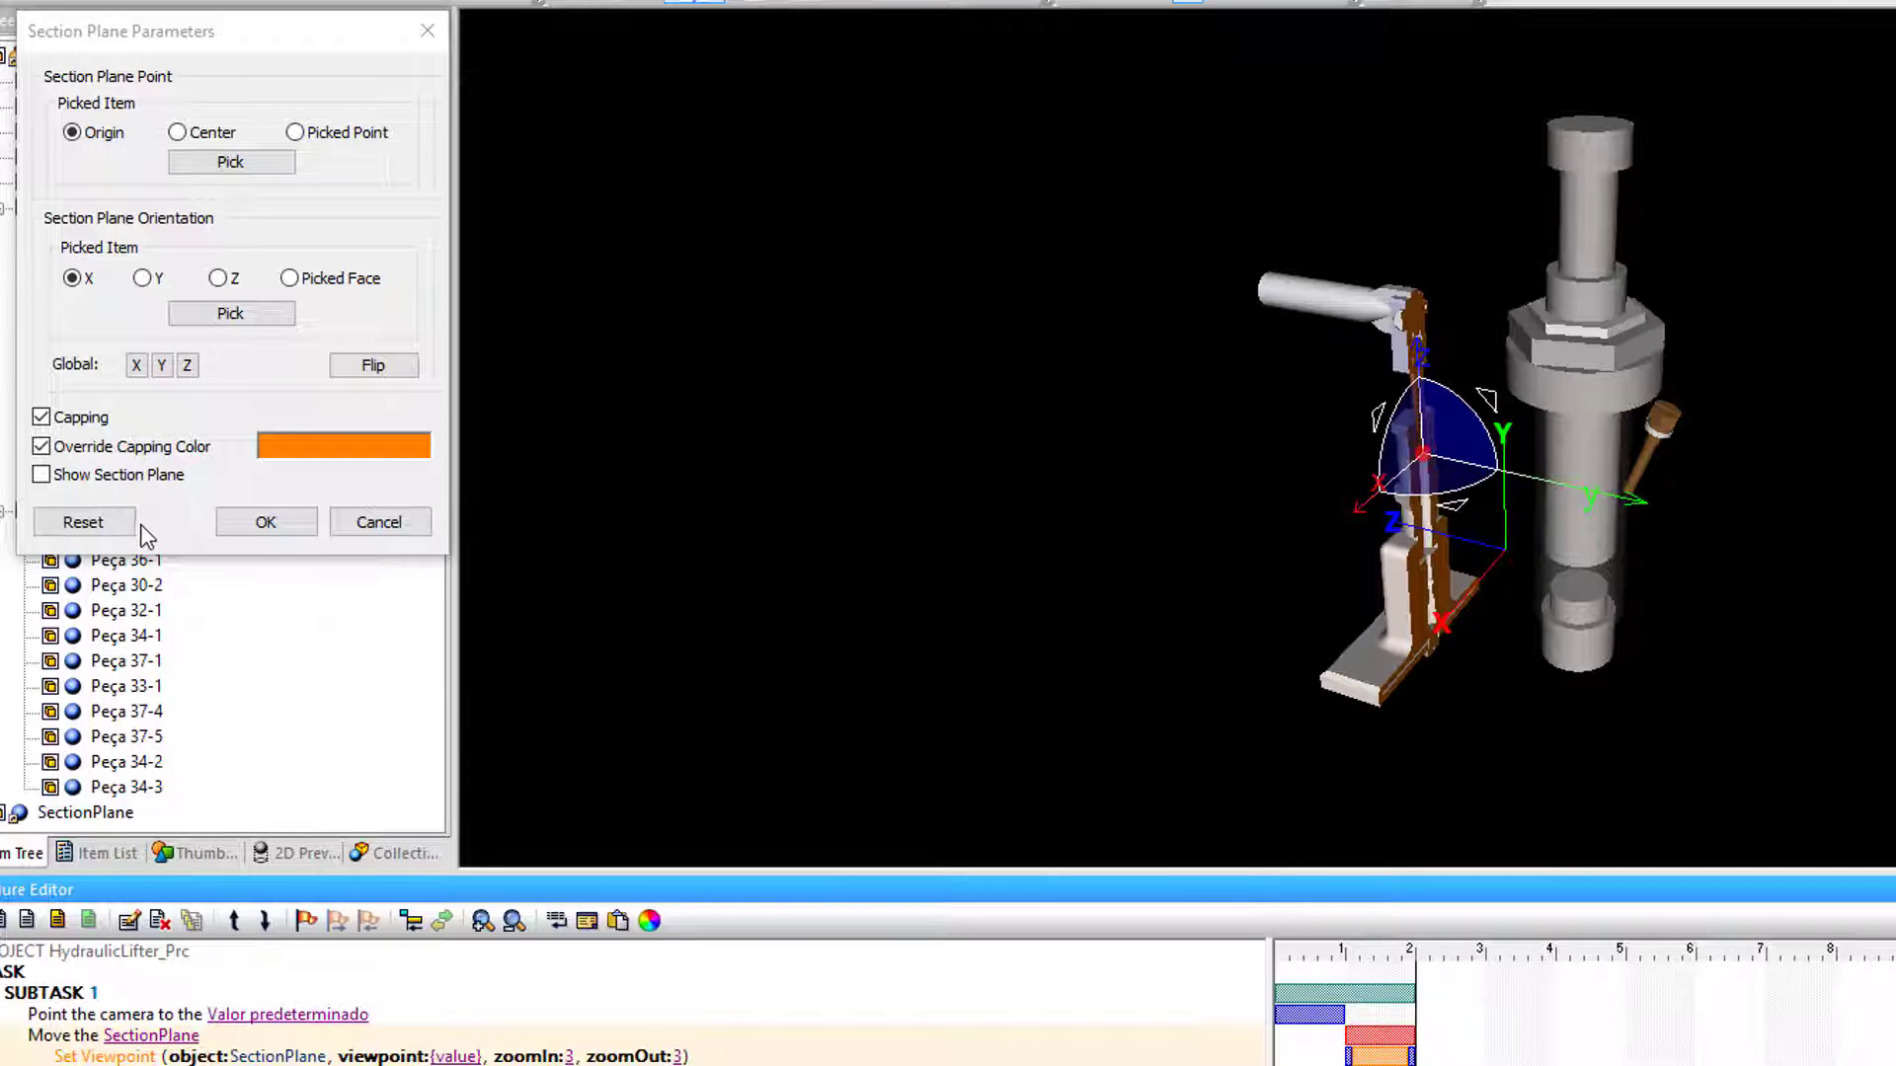
pyautogui.click(261, 521)
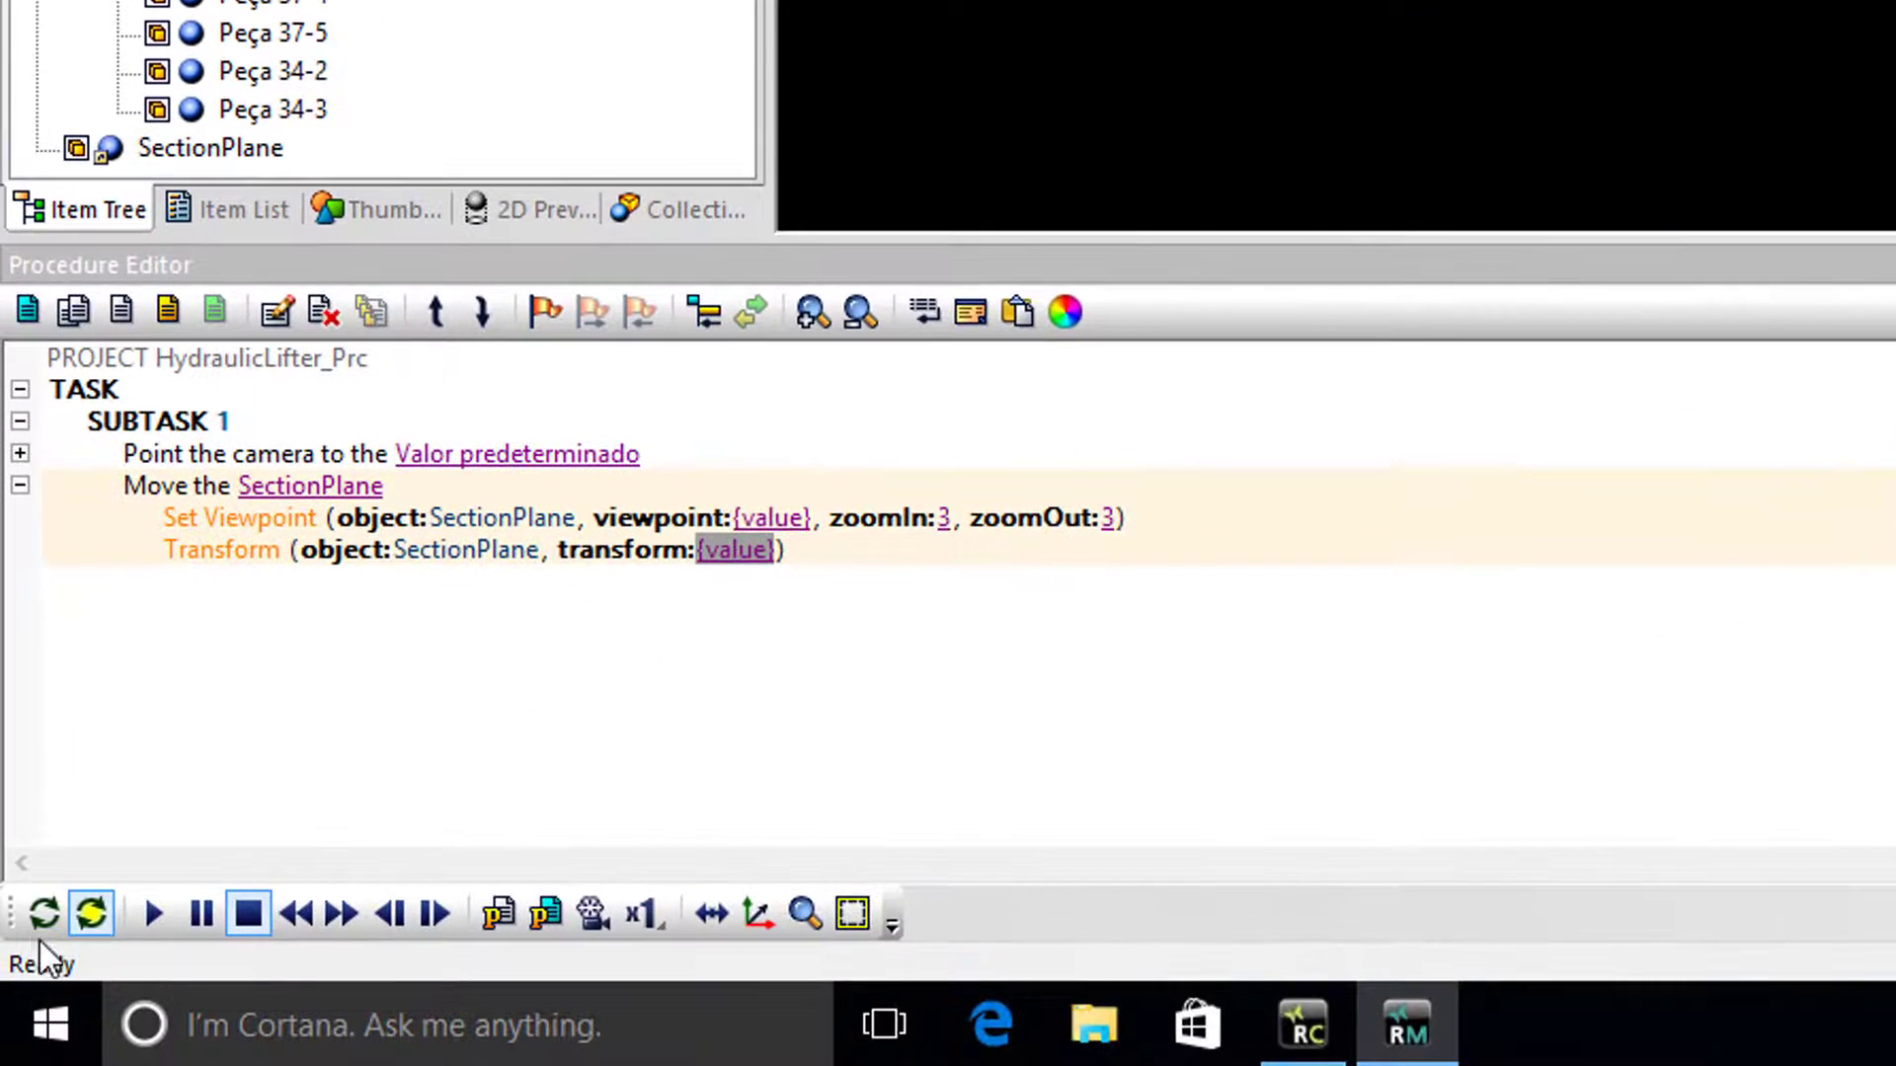
pyautogui.click(37, 917)
pyautogui.click(150, 910)
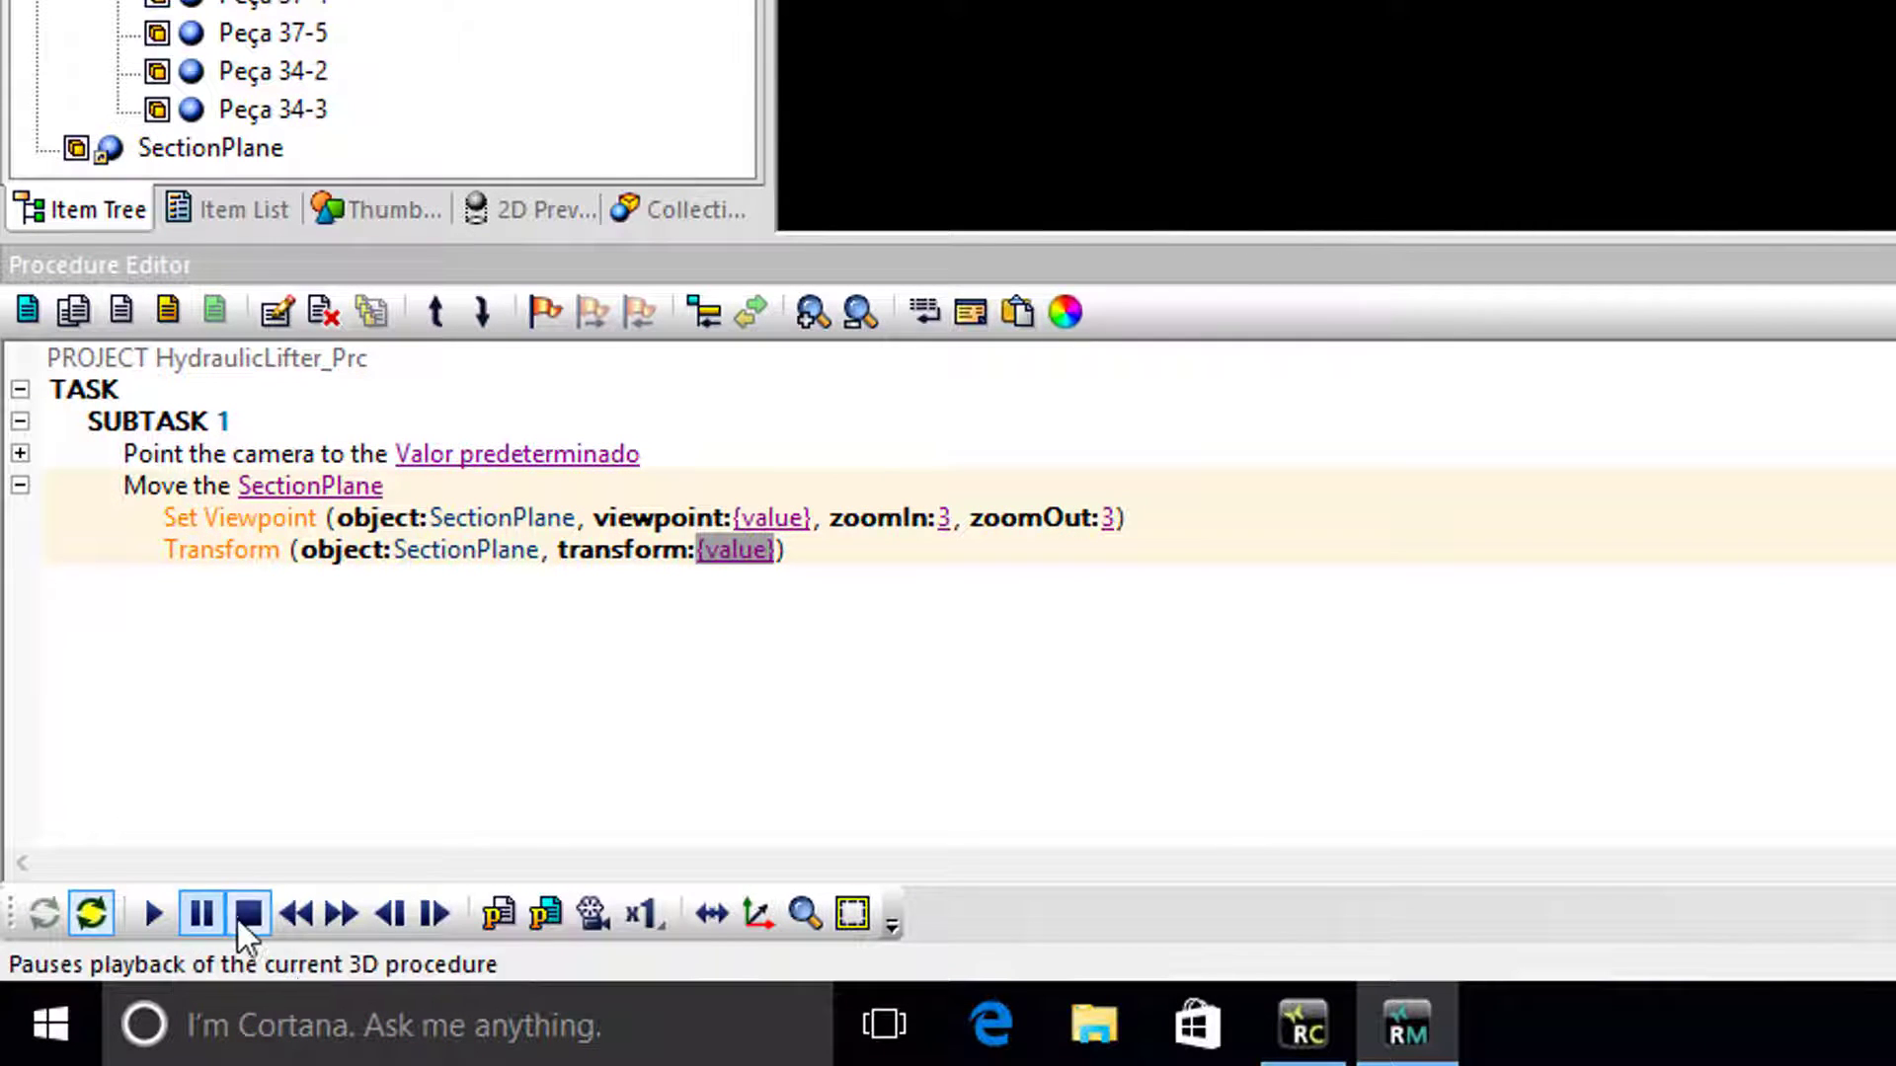
pyautogui.click(240, 917)
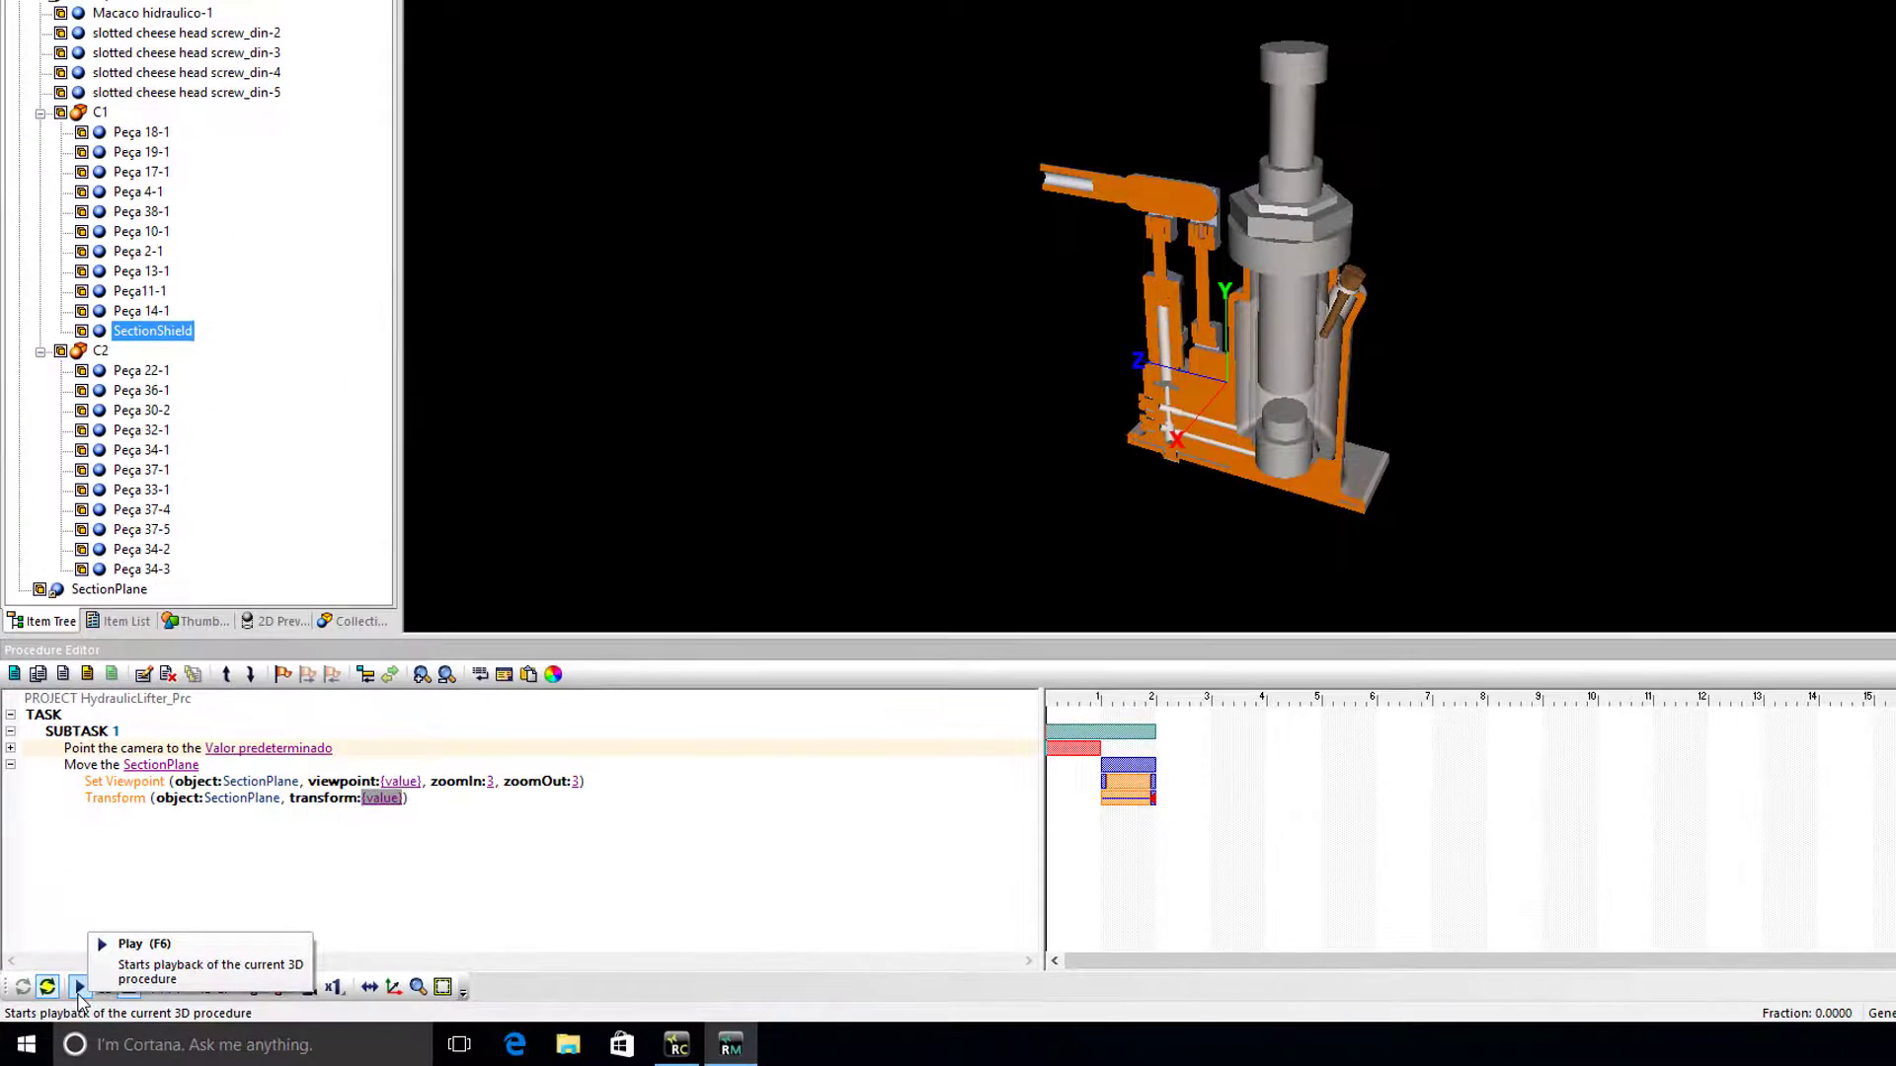
# Step: Play the procedure from the start to watch the section plane swing to its new angle
pyautogui.click(79, 989)
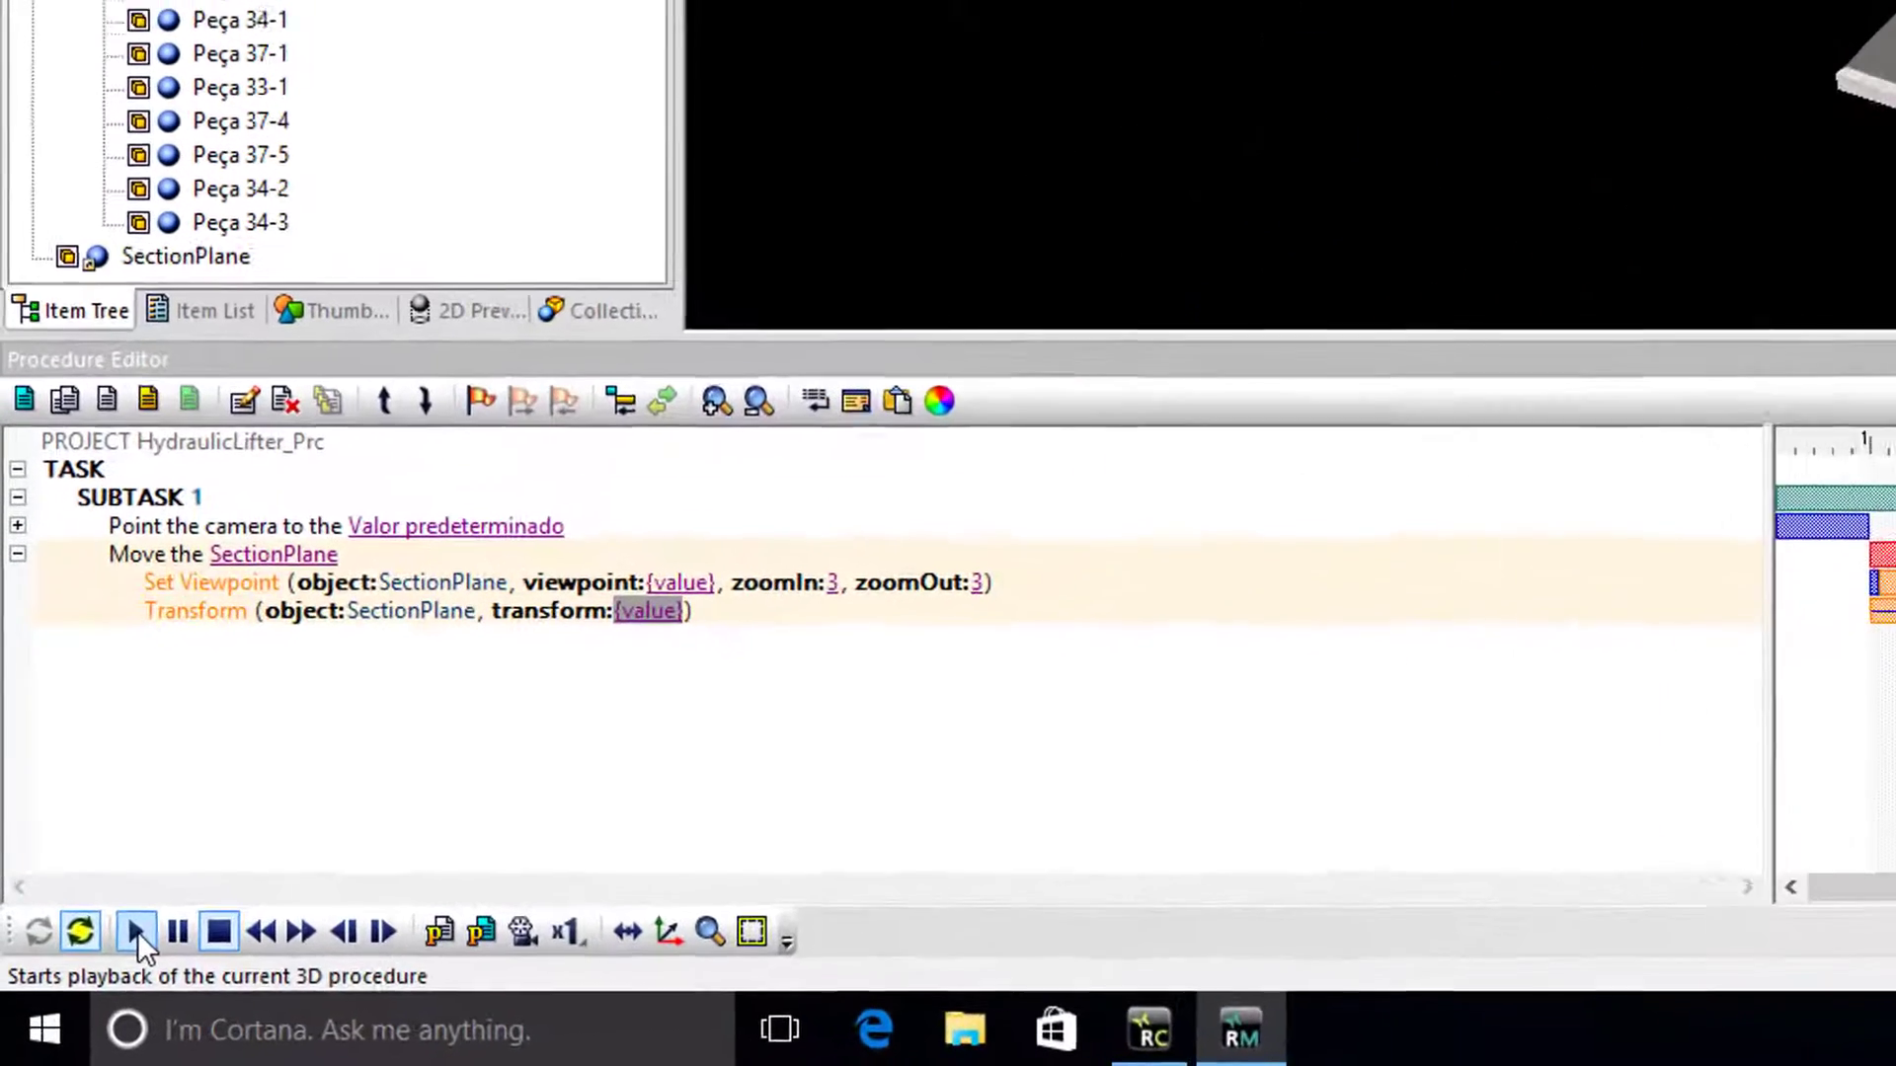
# Step: Add a 'Hide the SectionShield' step using MakeInvisibleOnly, then refresh and replay the procedure
pyautogui.click(109, 385)
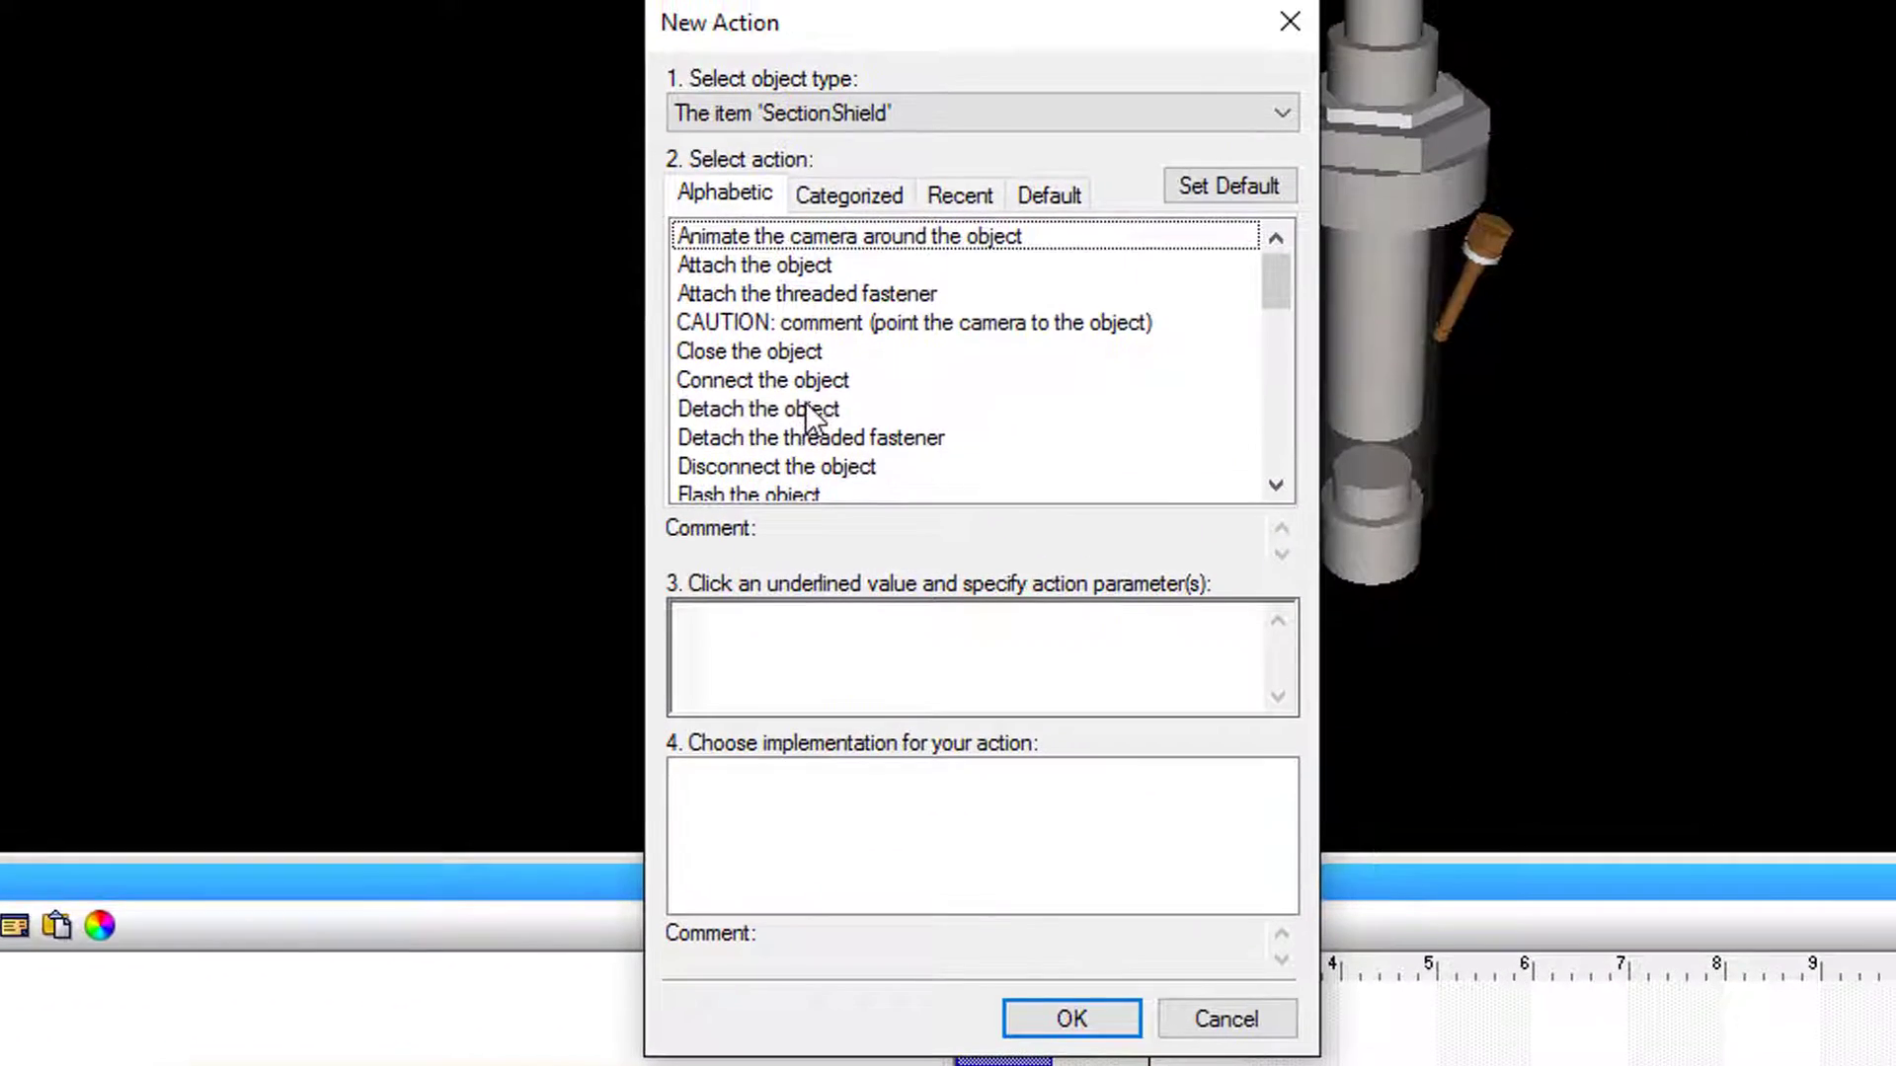
pyautogui.click(800, 407)
pyautogui.scroll(-3, 802, 408)
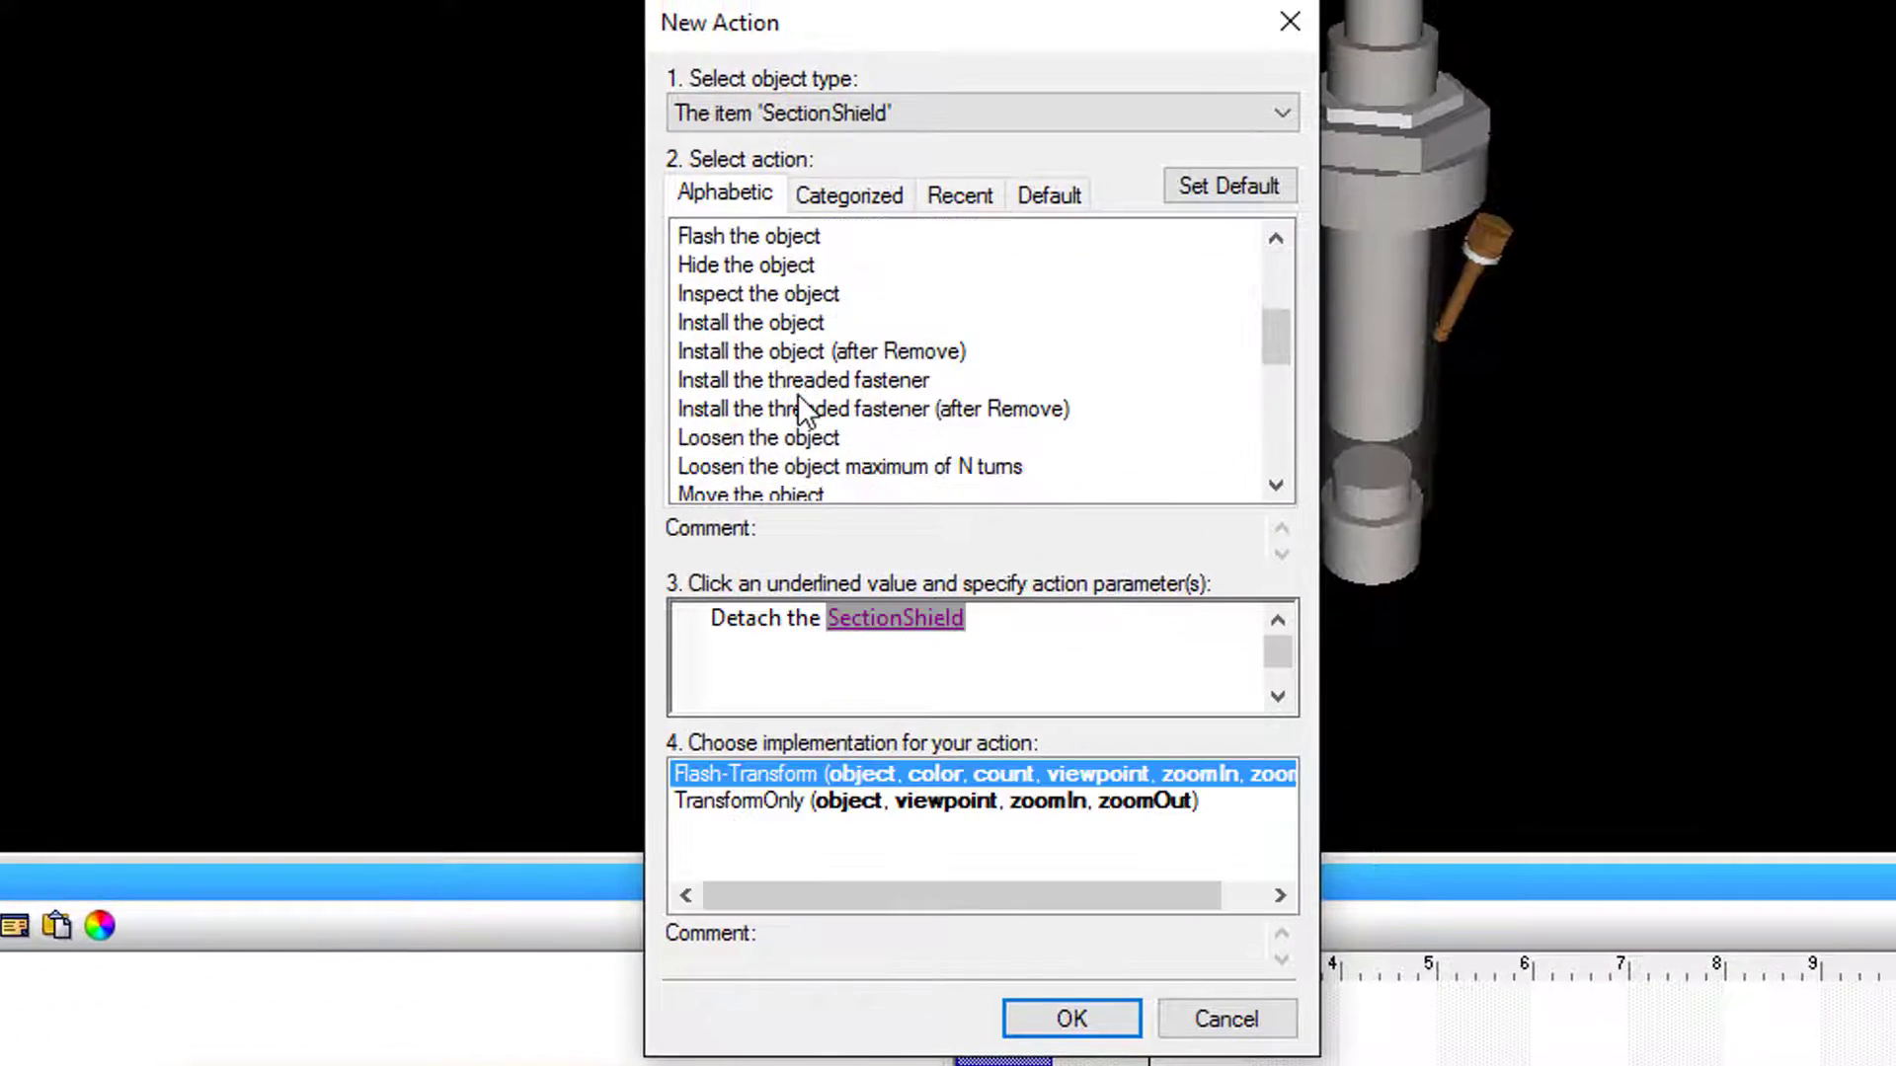
pyautogui.click(798, 267)
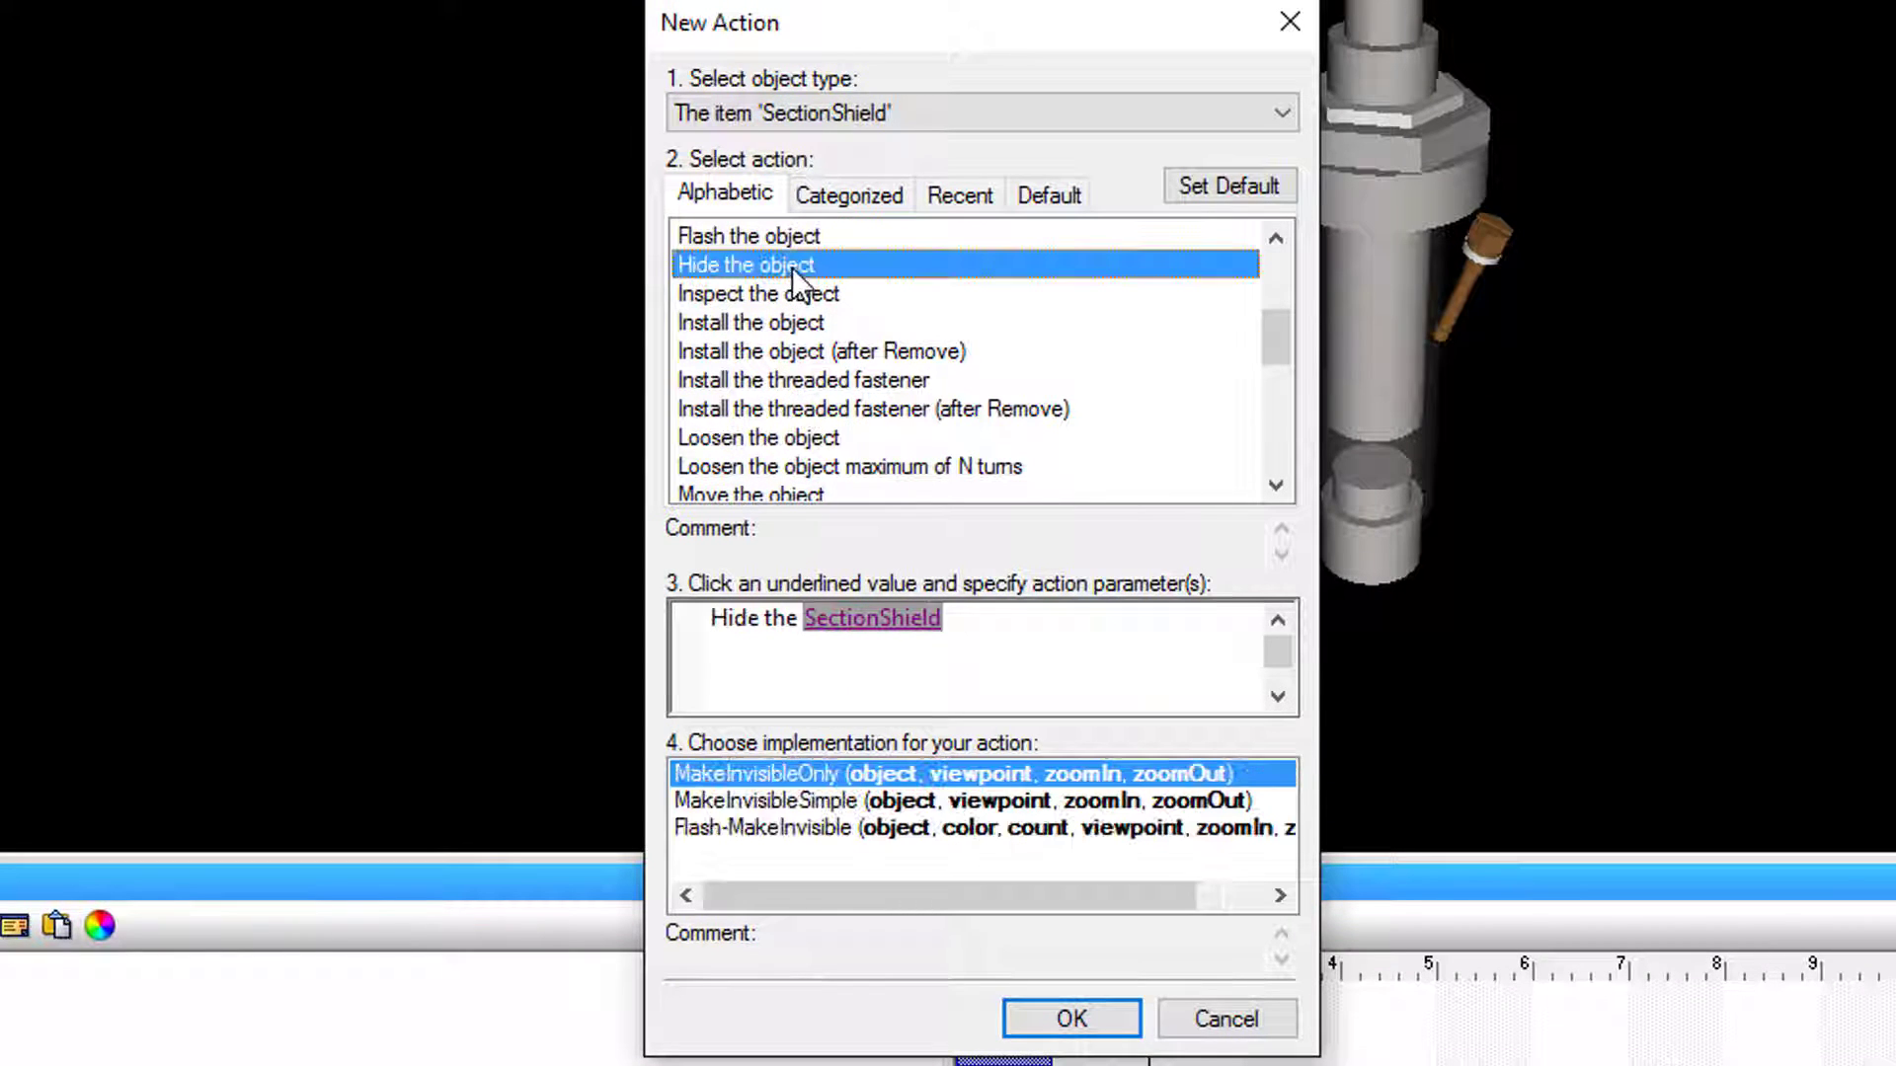
pyautogui.click(906, 620)
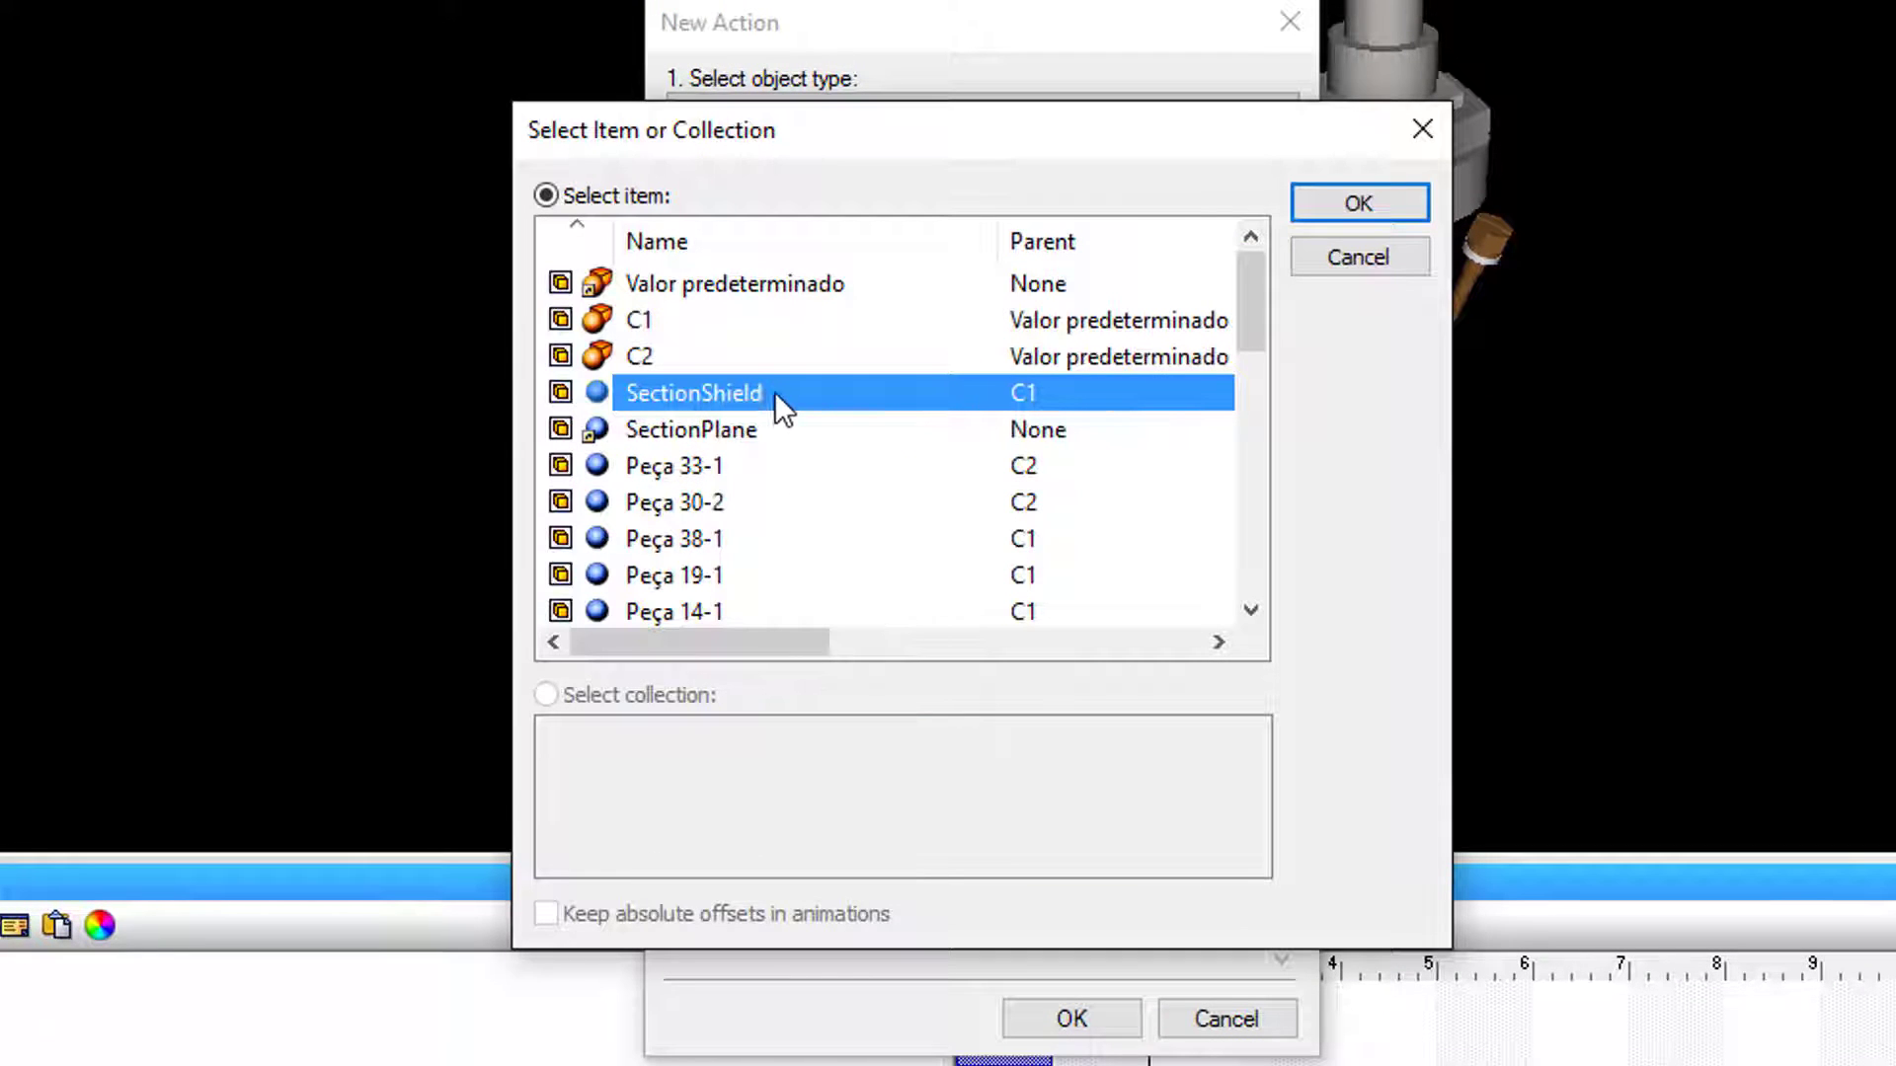
pyautogui.click(1358, 202)
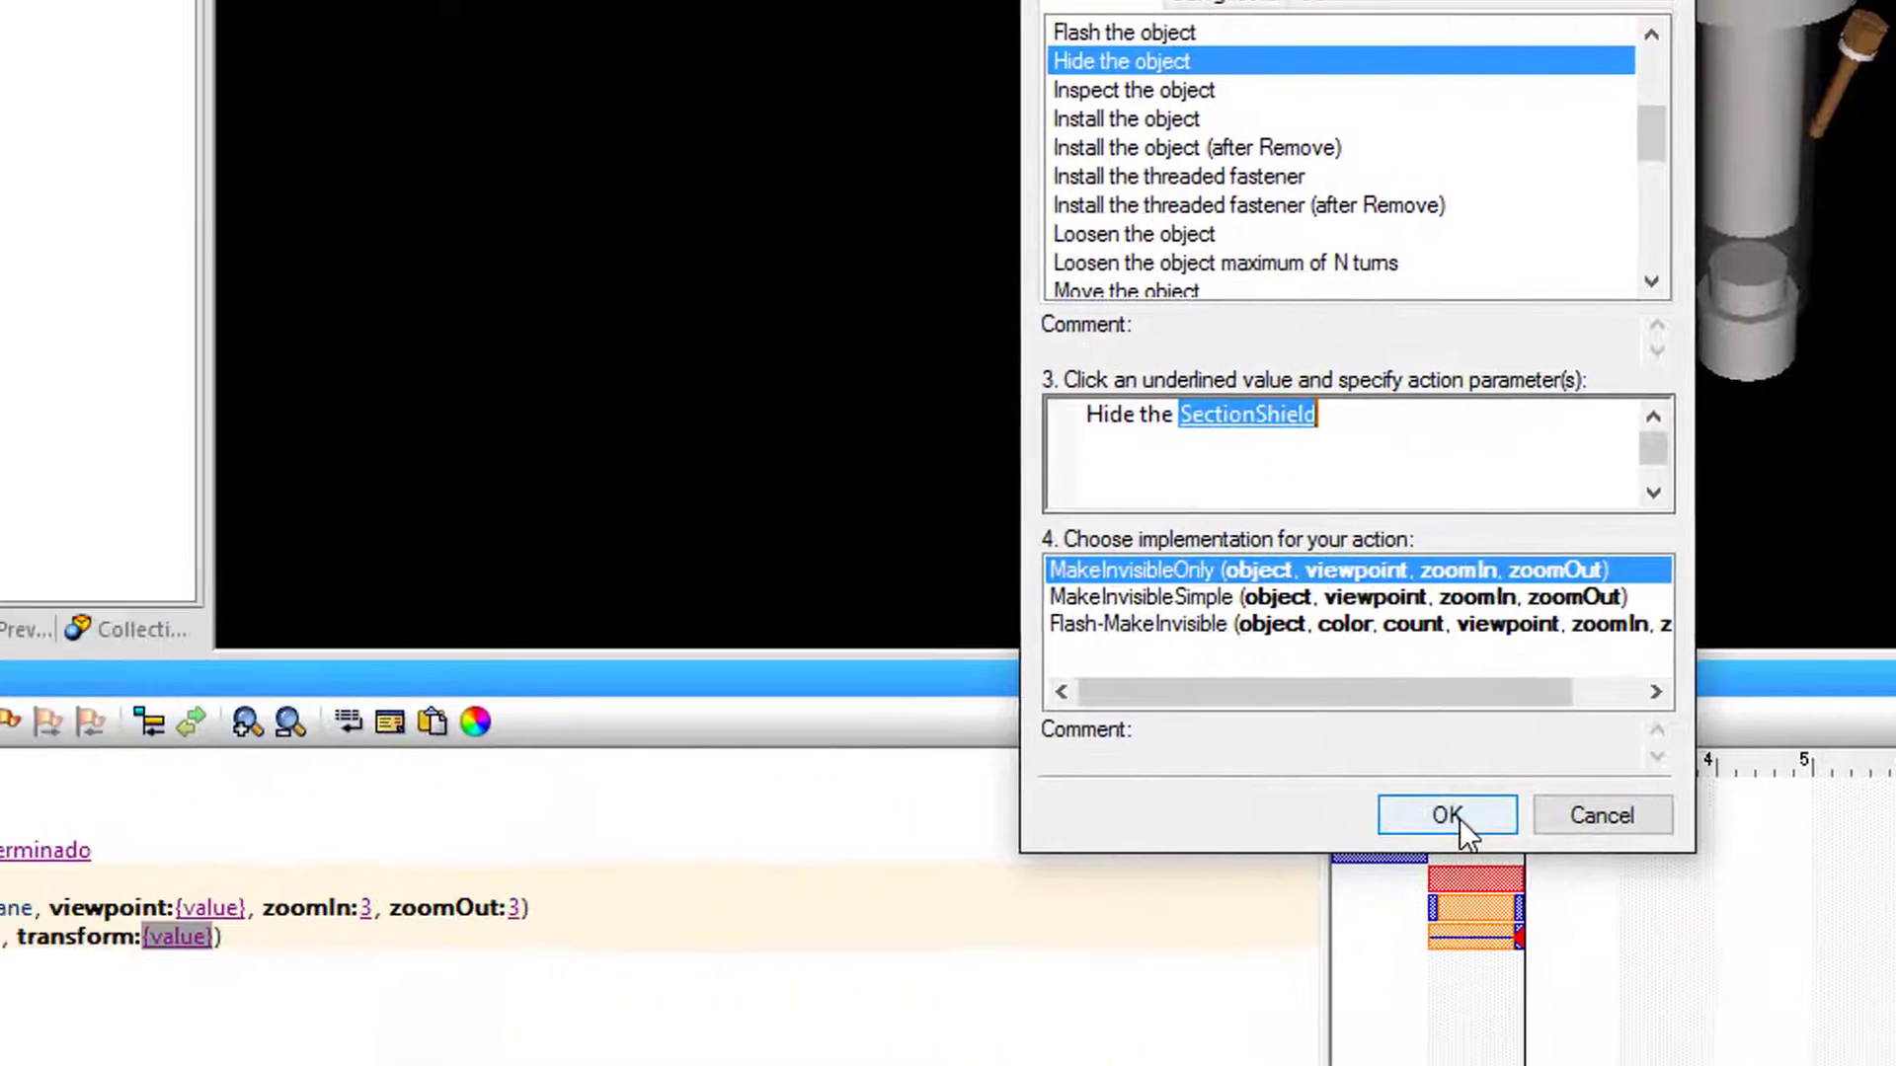
pyautogui.click(1447, 816)
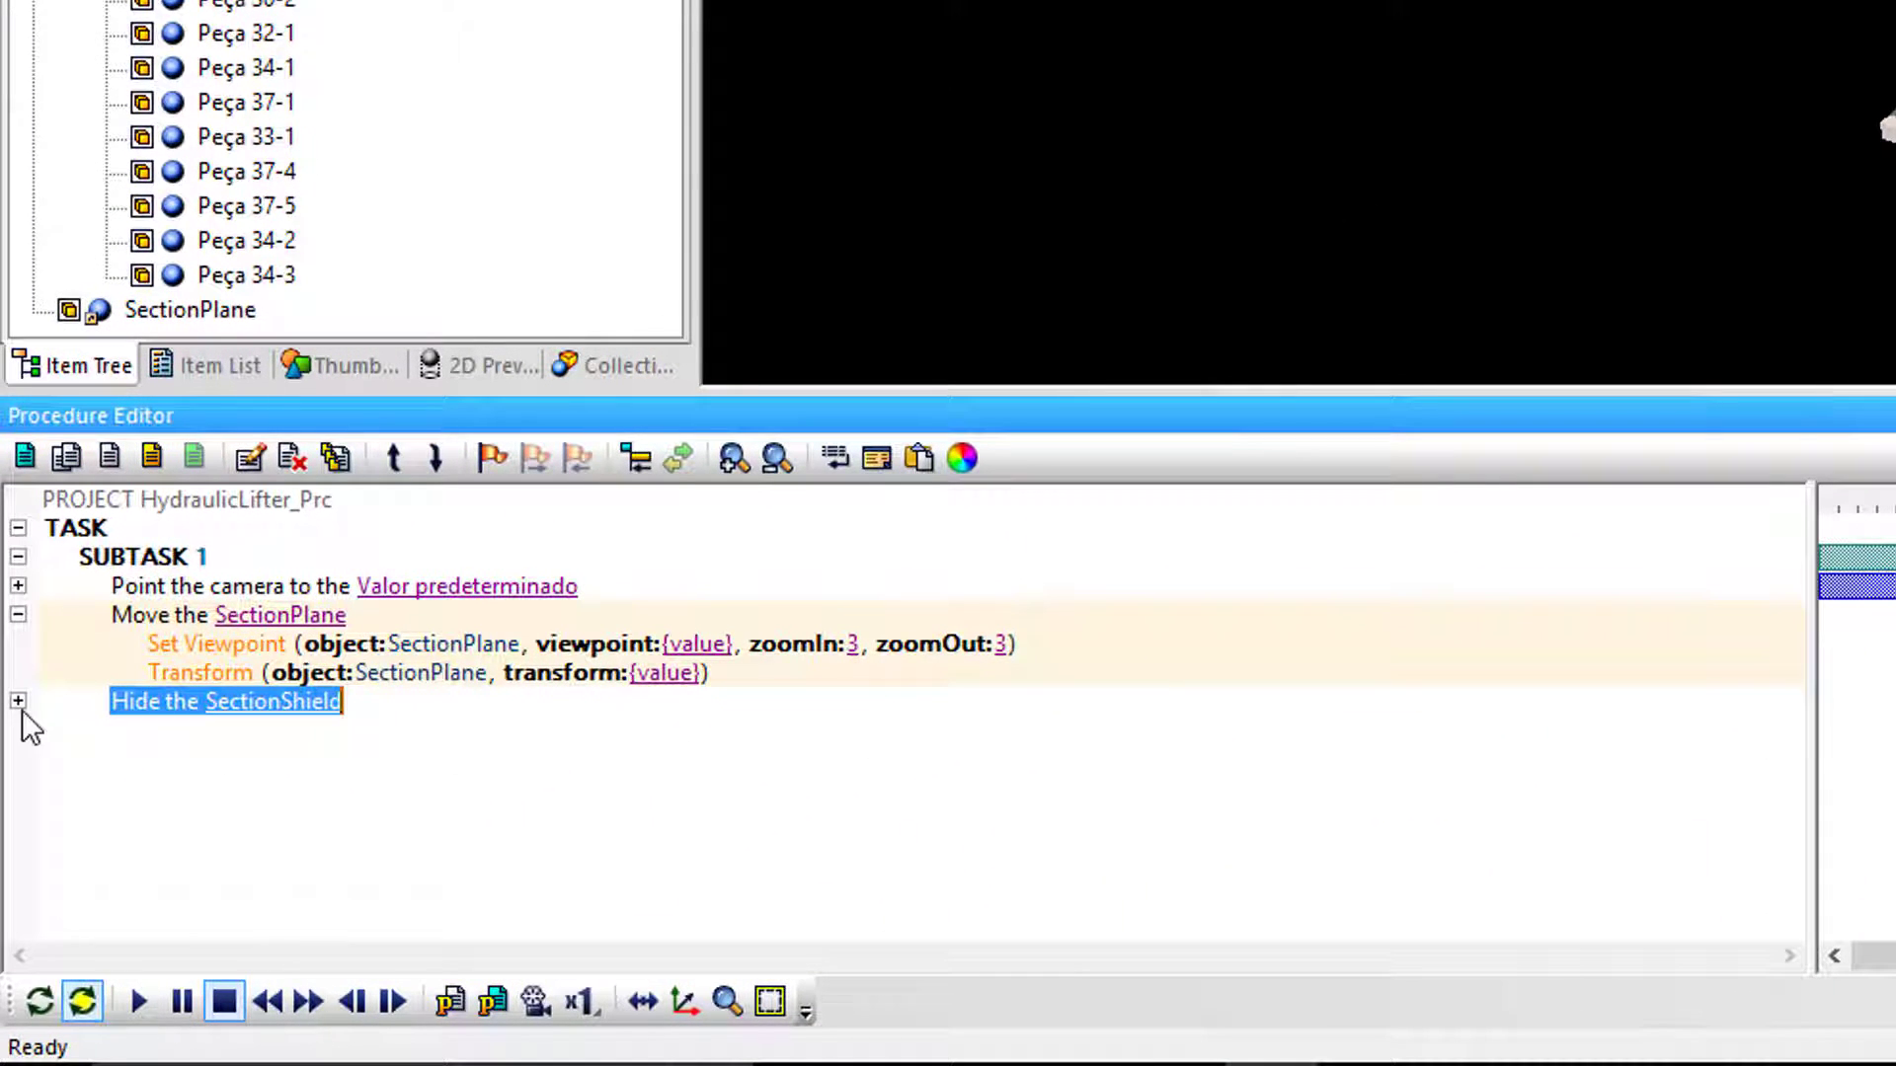
pyautogui.click(36, 999)
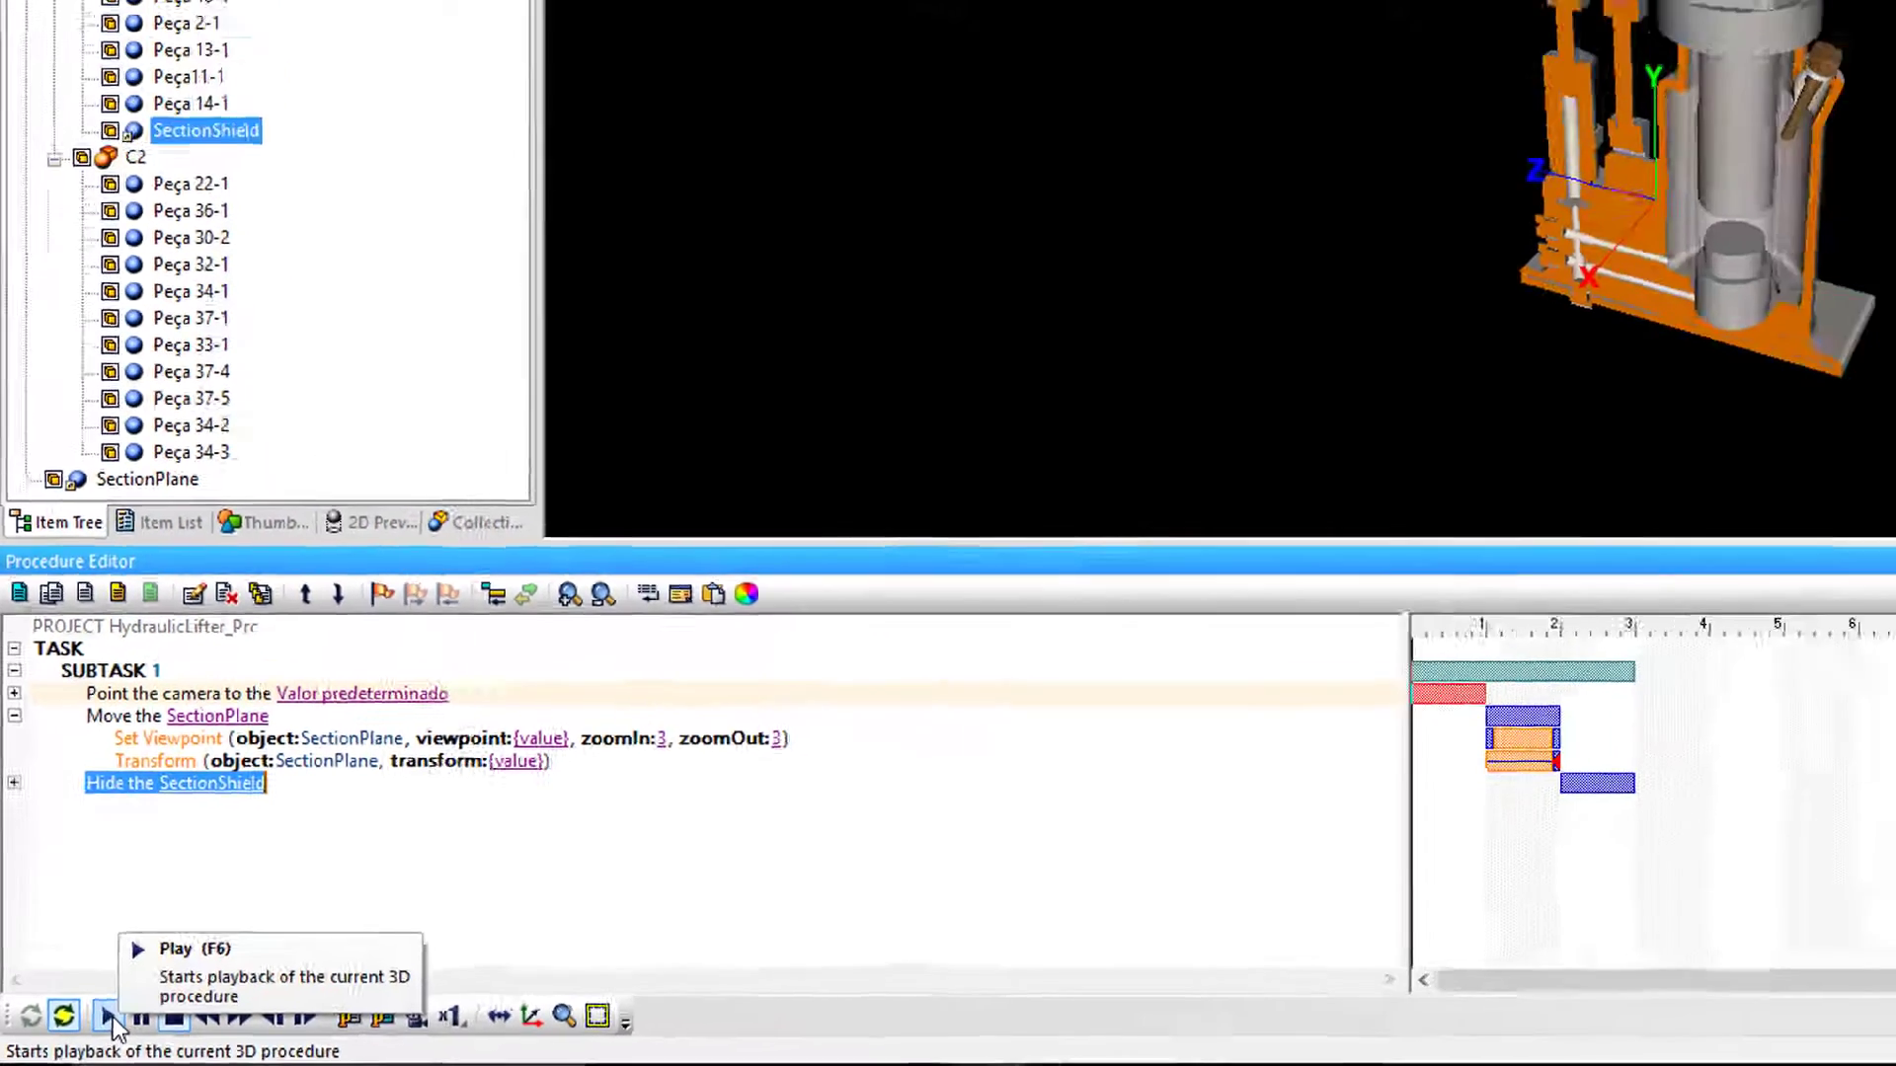
pyautogui.click(107, 1017)
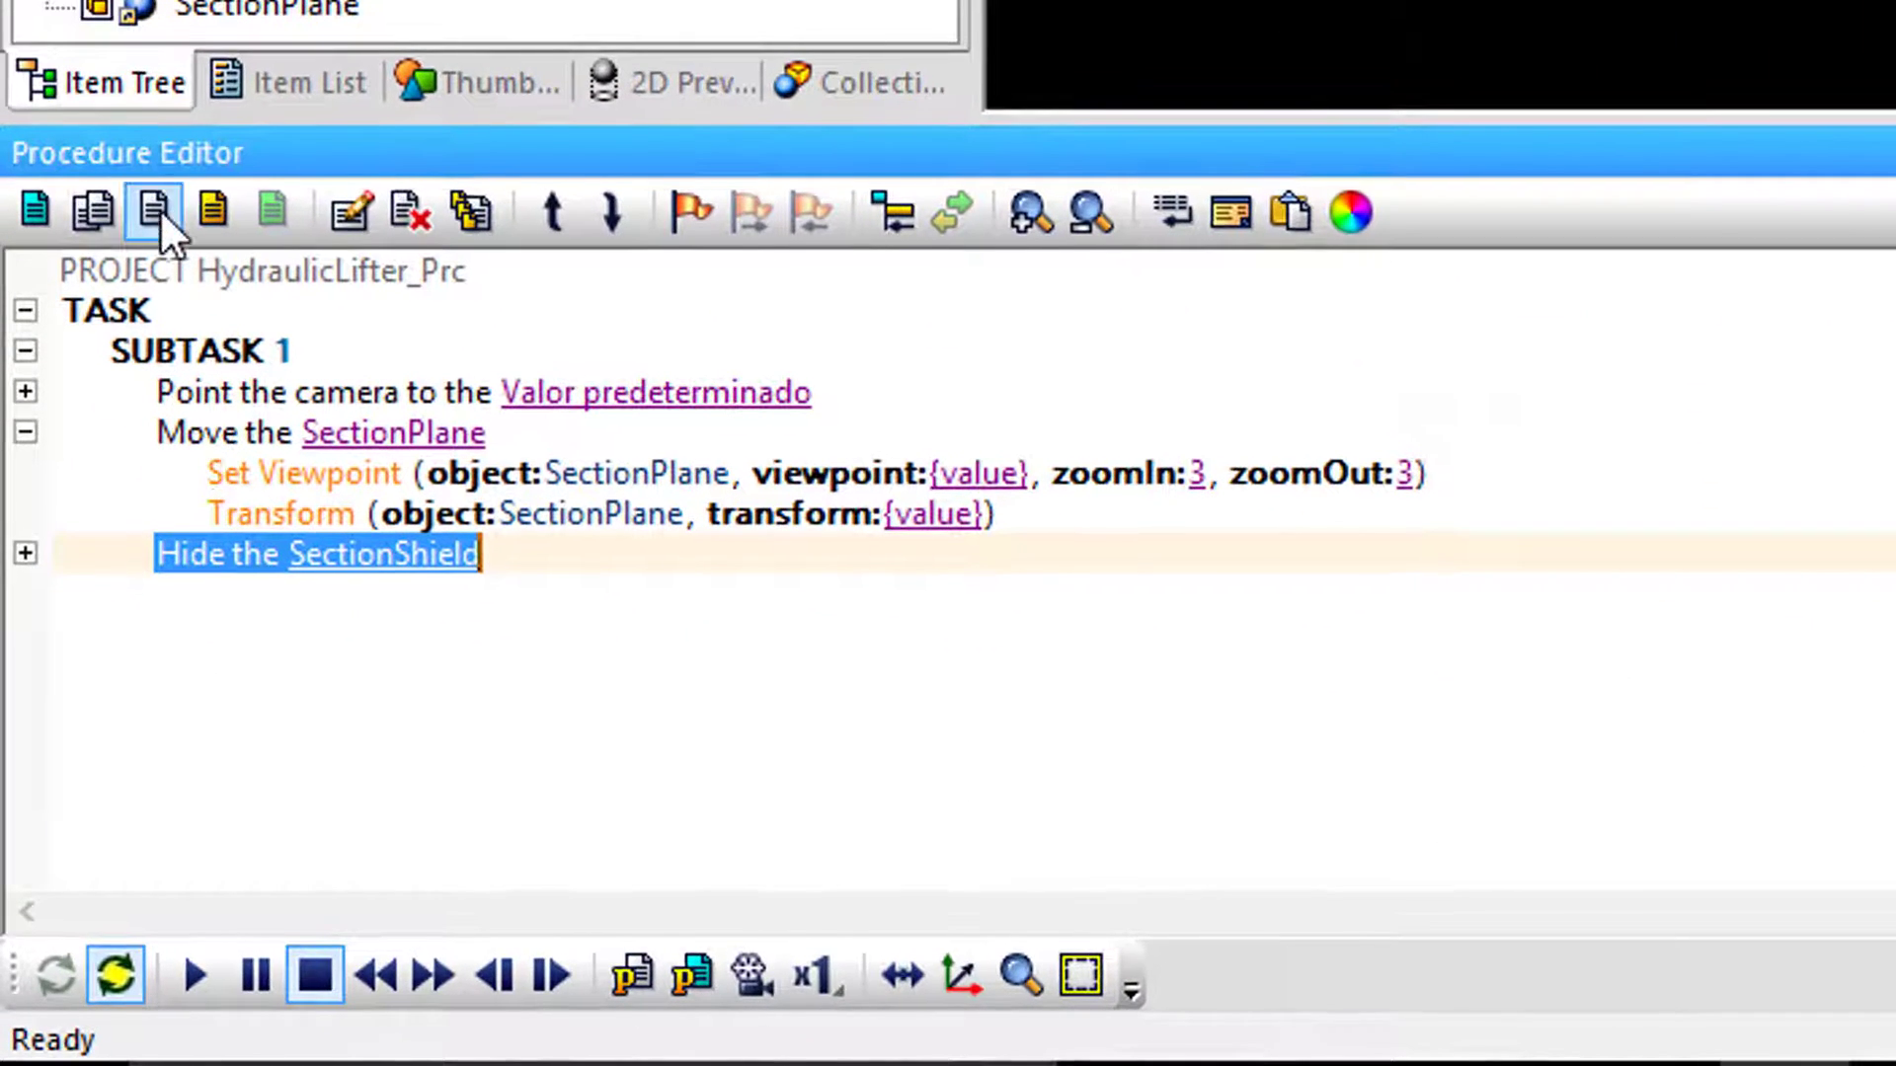
# Step: Add a 'Hide the SectionPlane' step after the shield hide, then refresh and stop playback
pyautogui.click(155, 211)
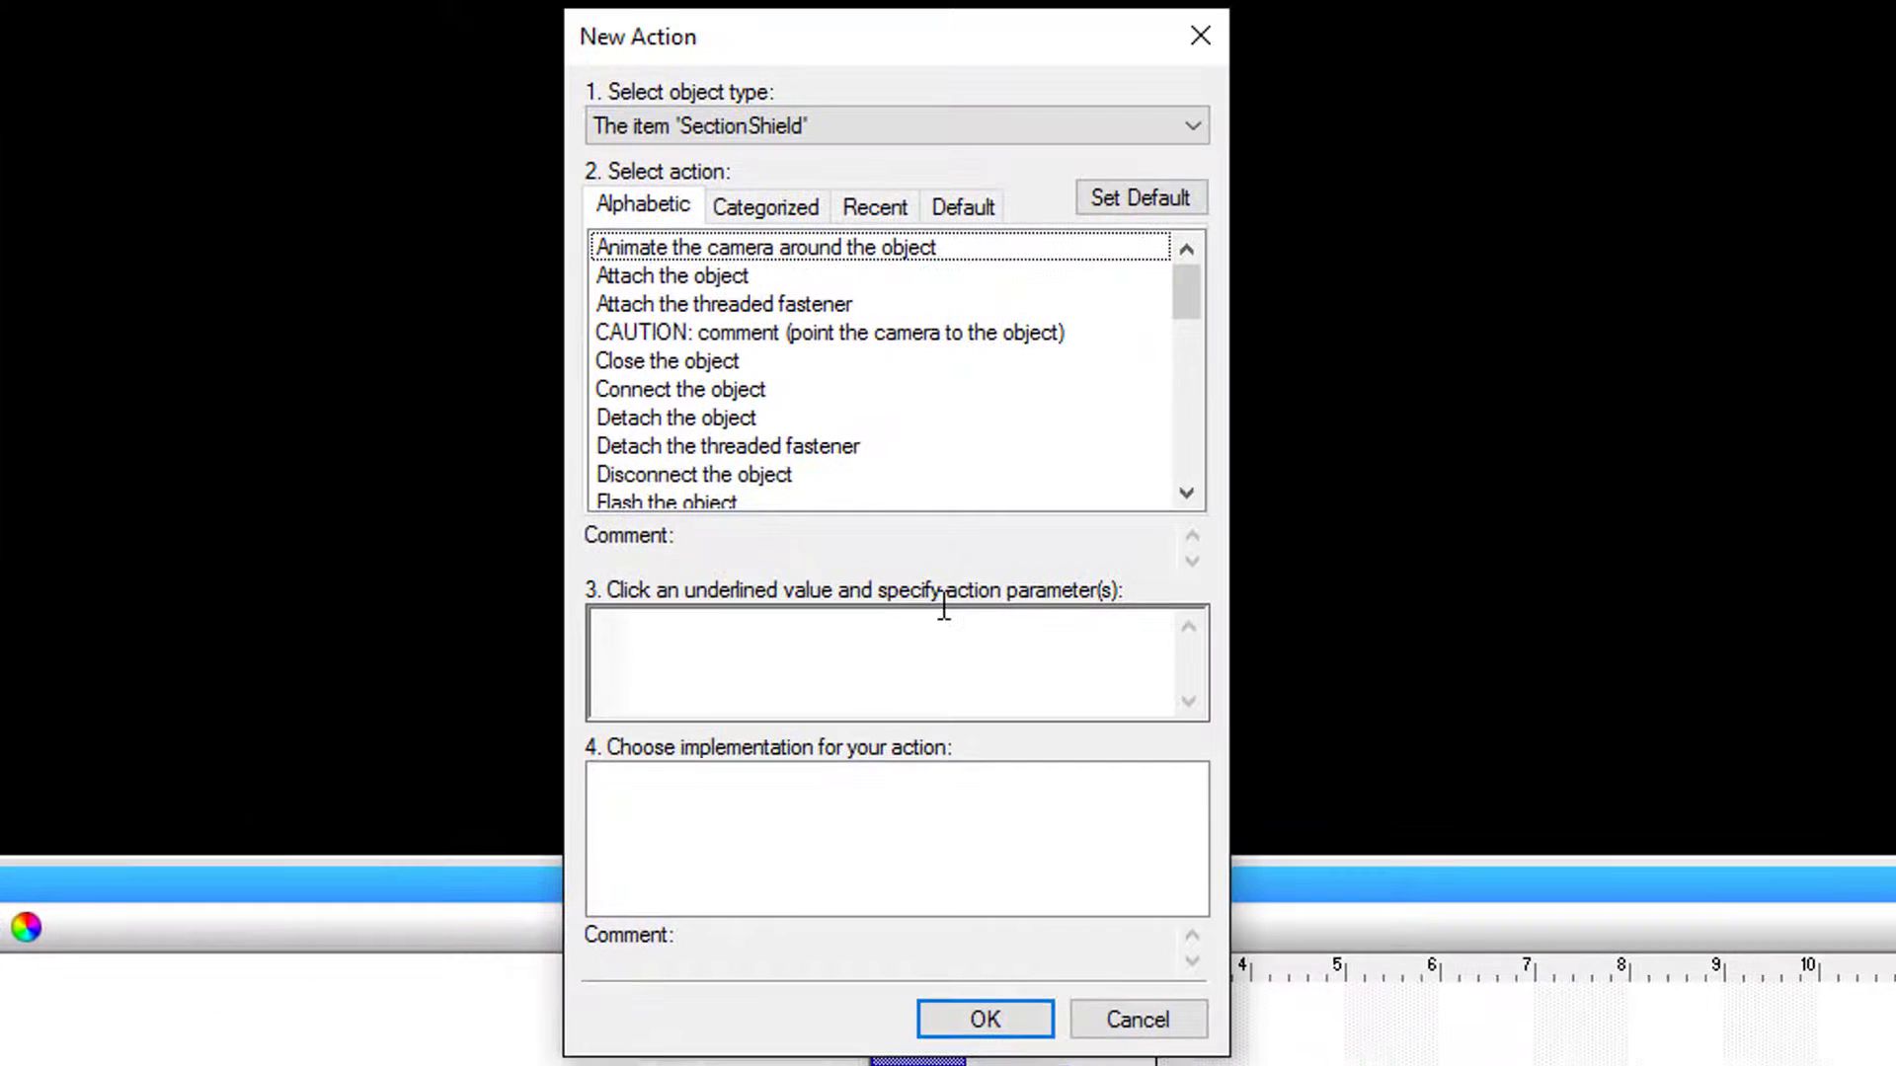
pyautogui.click(764, 419)
pyautogui.scroll(-2, 760, 429)
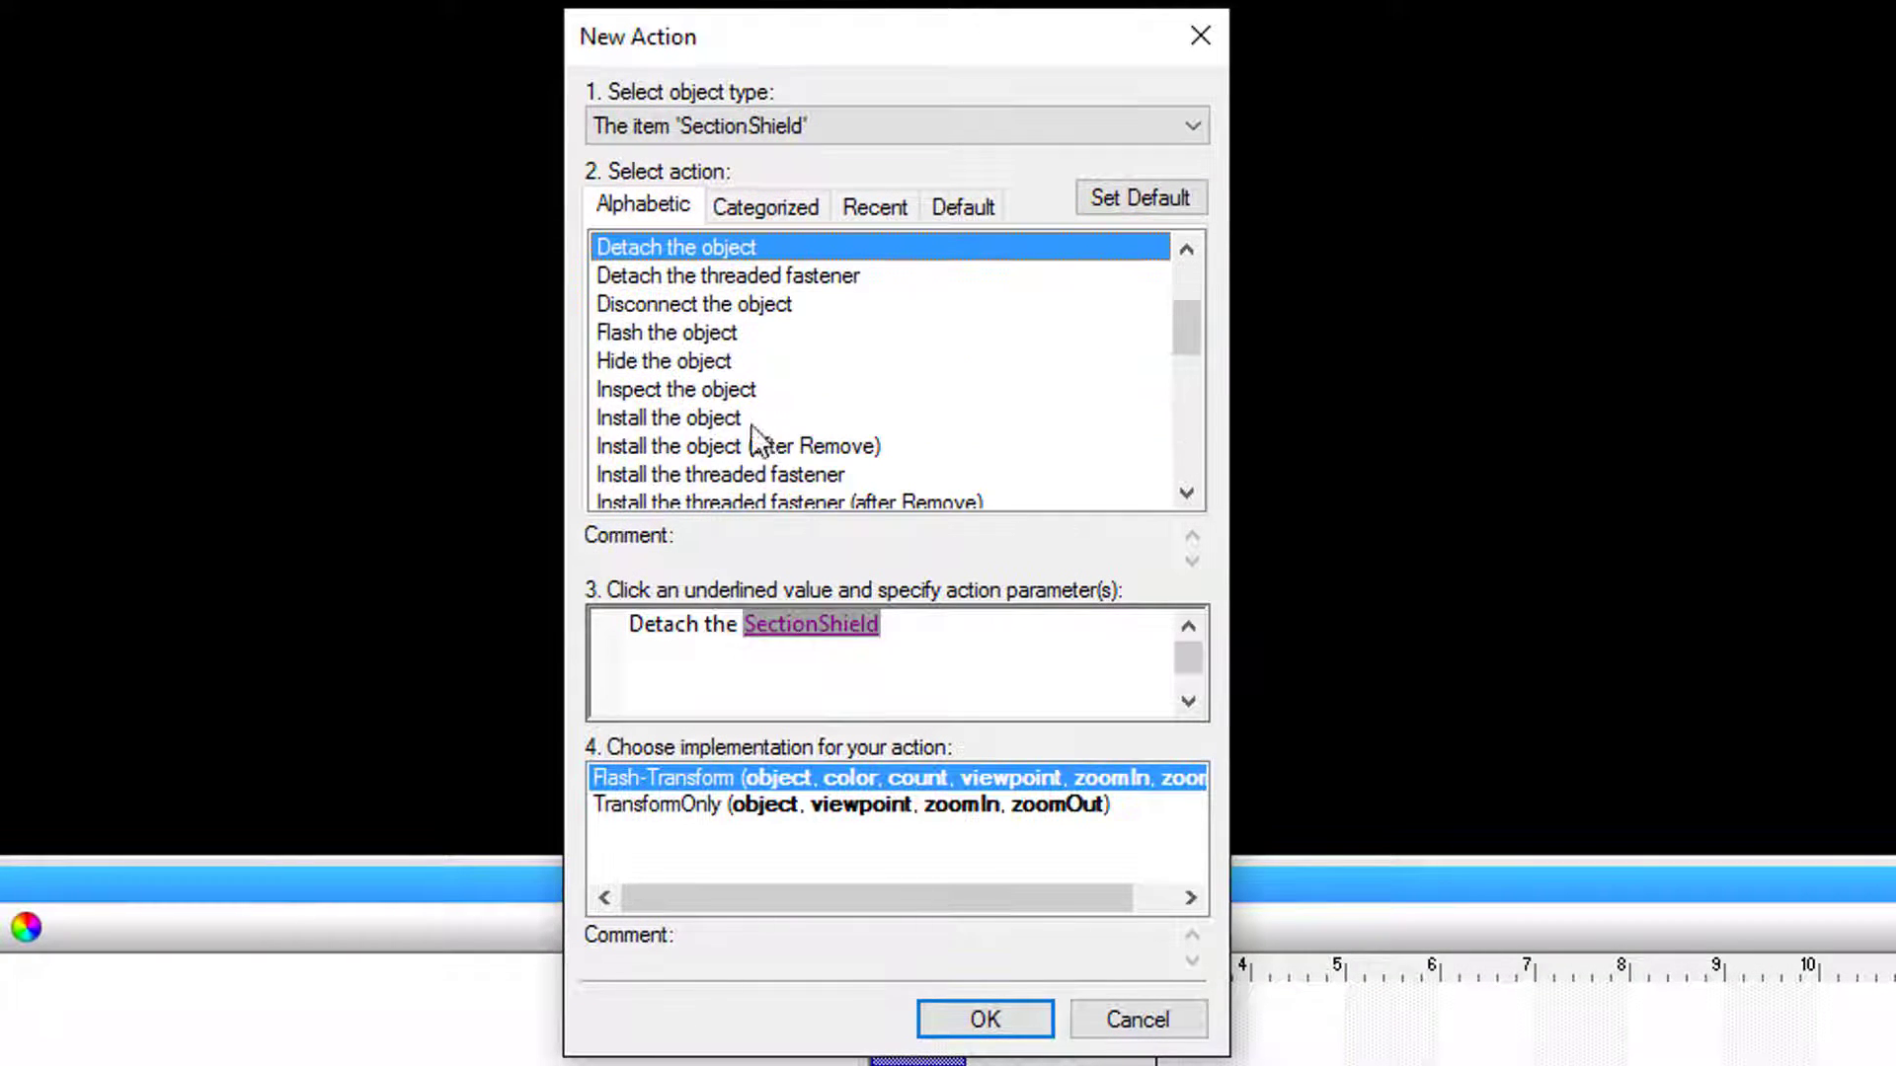
pyautogui.click(677, 361)
pyautogui.click(802, 626)
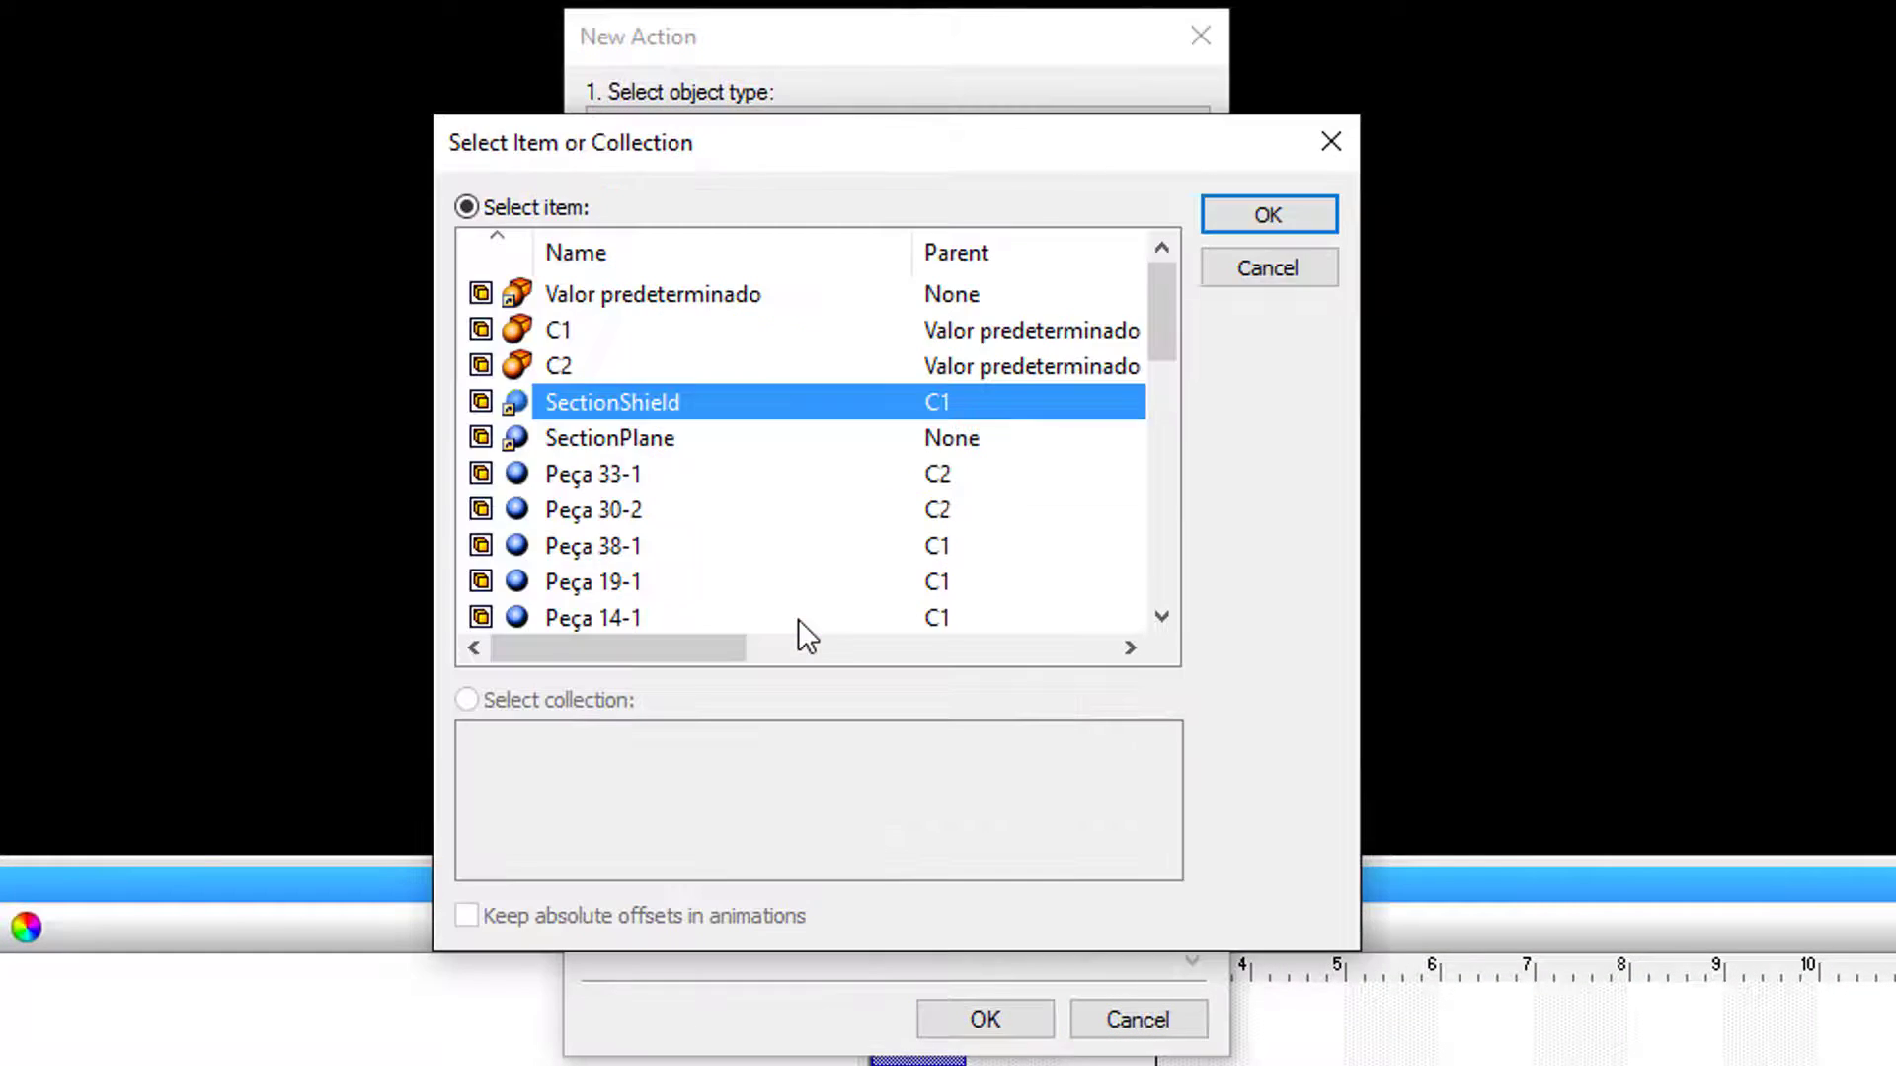
pyautogui.click(614, 436)
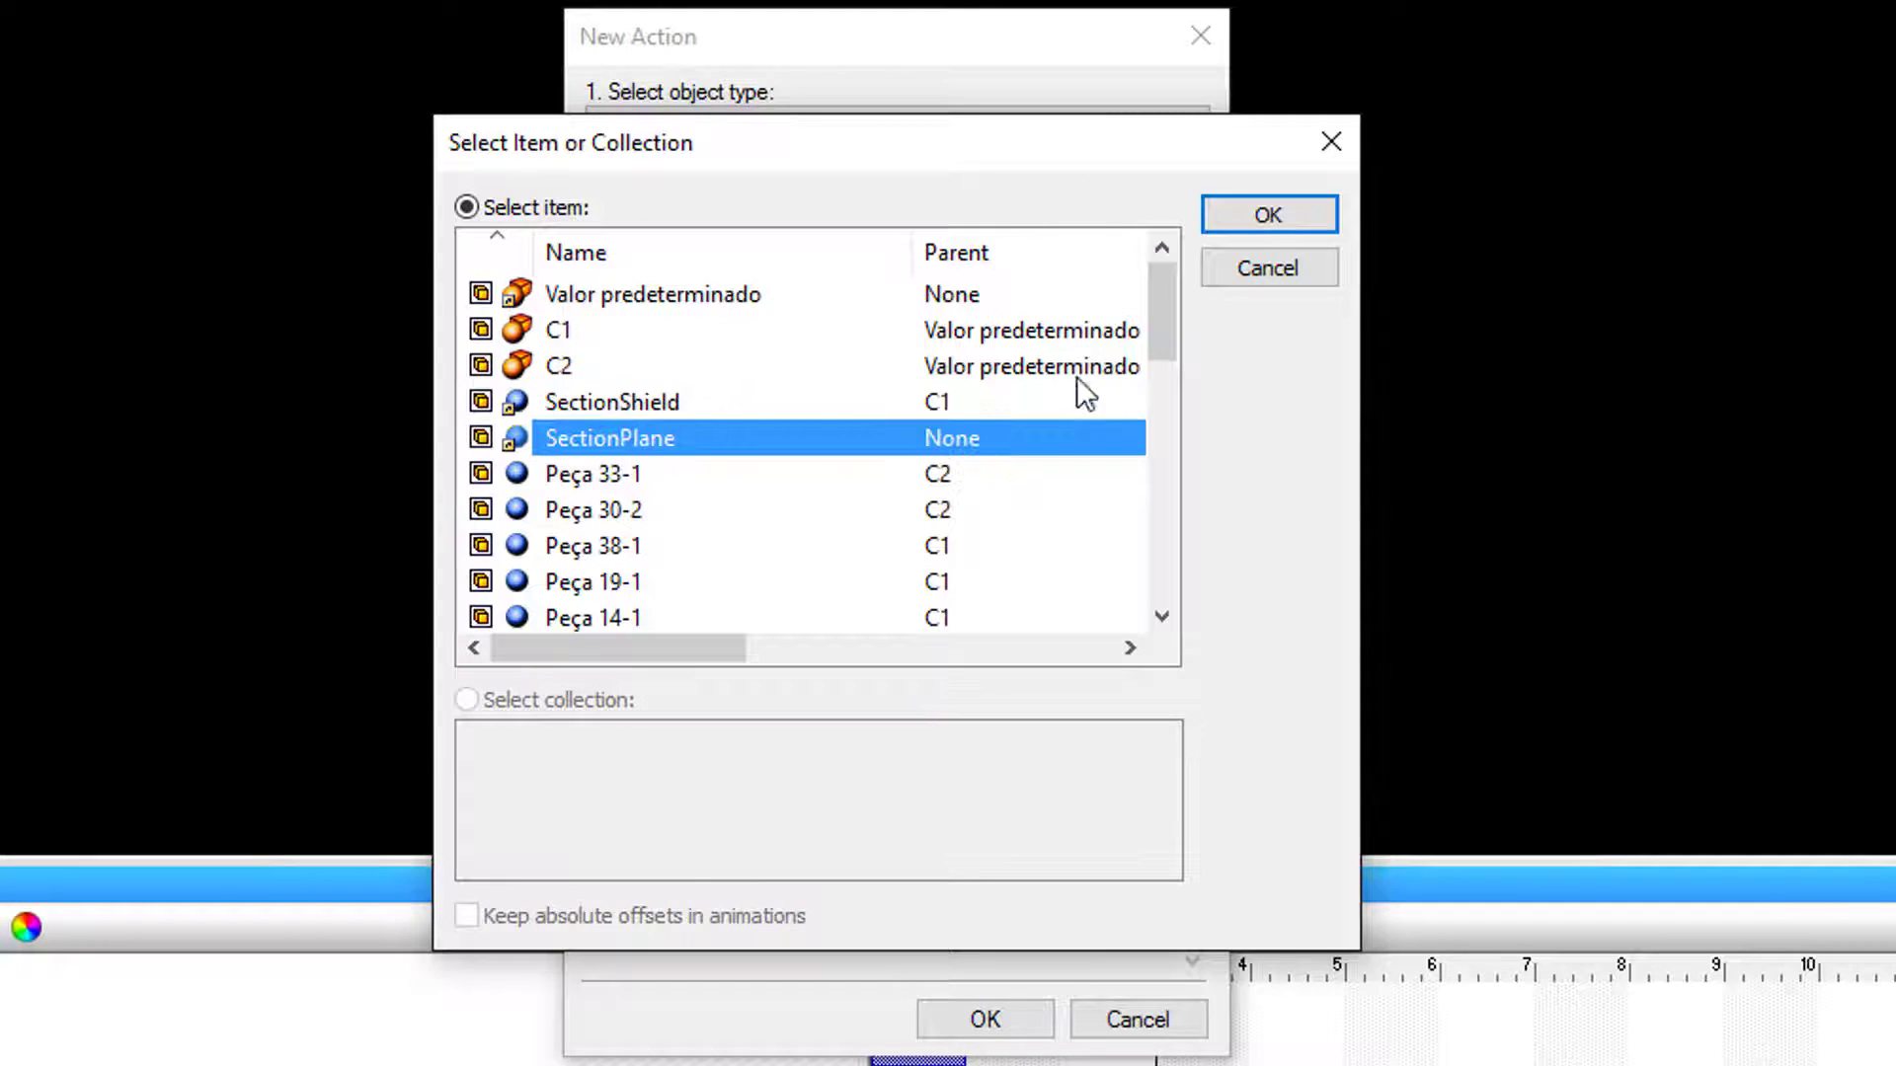
pyautogui.click(1224, 211)
pyautogui.click(948, 1020)
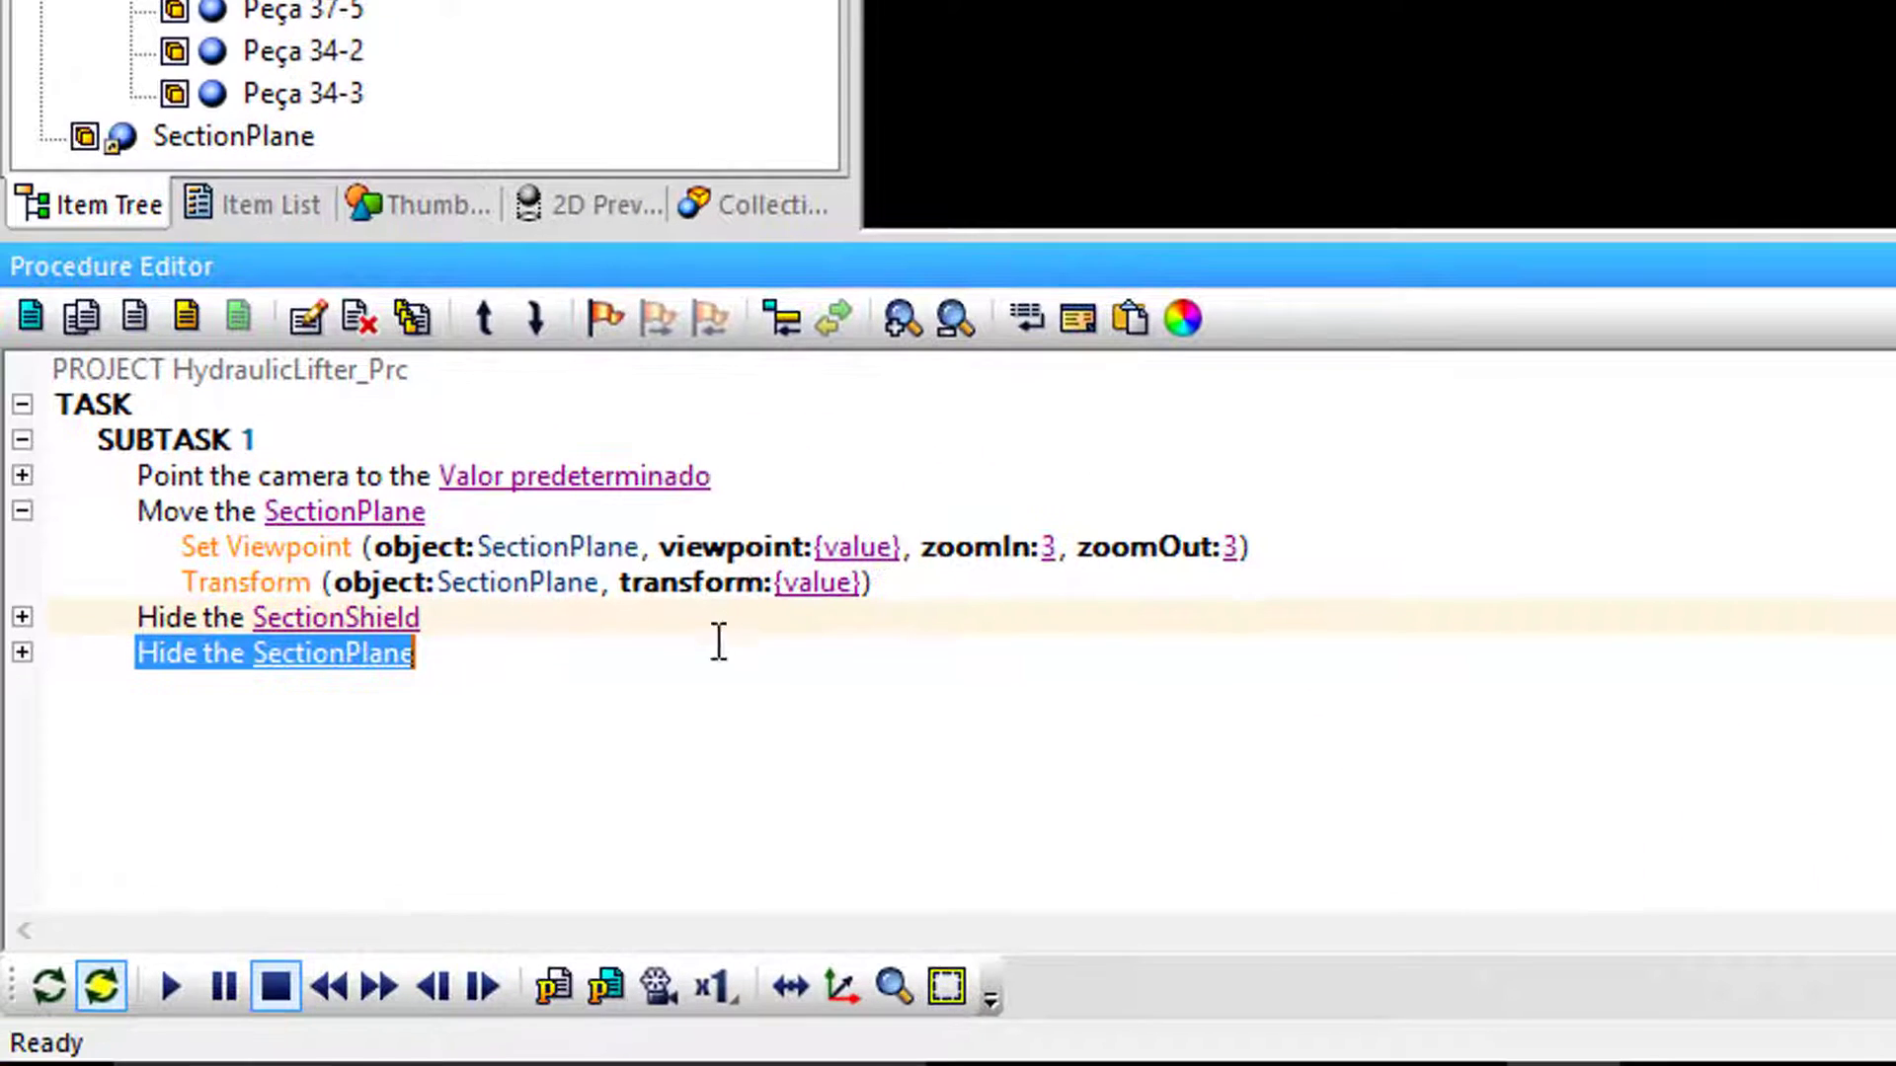
pyautogui.click(49, 986)
pyautogui.click(275, 987)
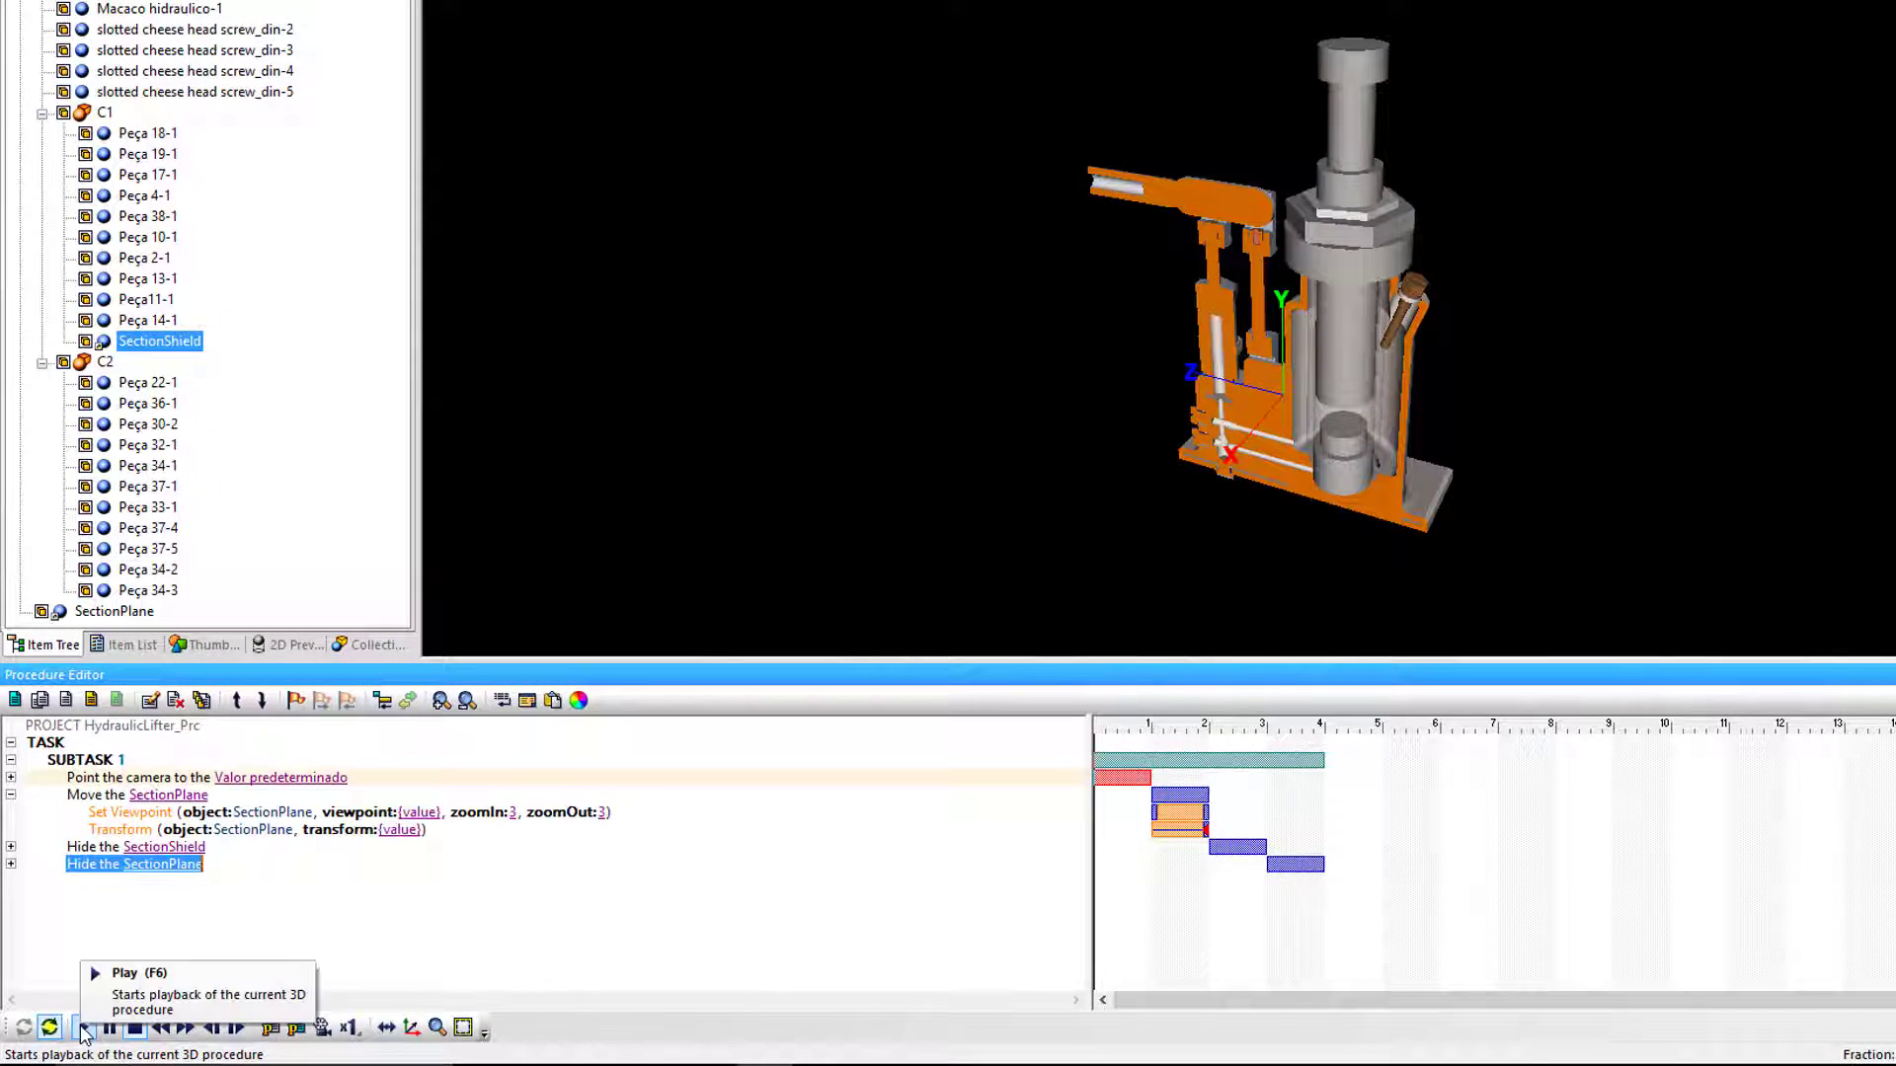
# Step: Play back the procedure in RapidManual to check the section animation, then switch to RapidCatalog
pyautogui.click(84, 1029)
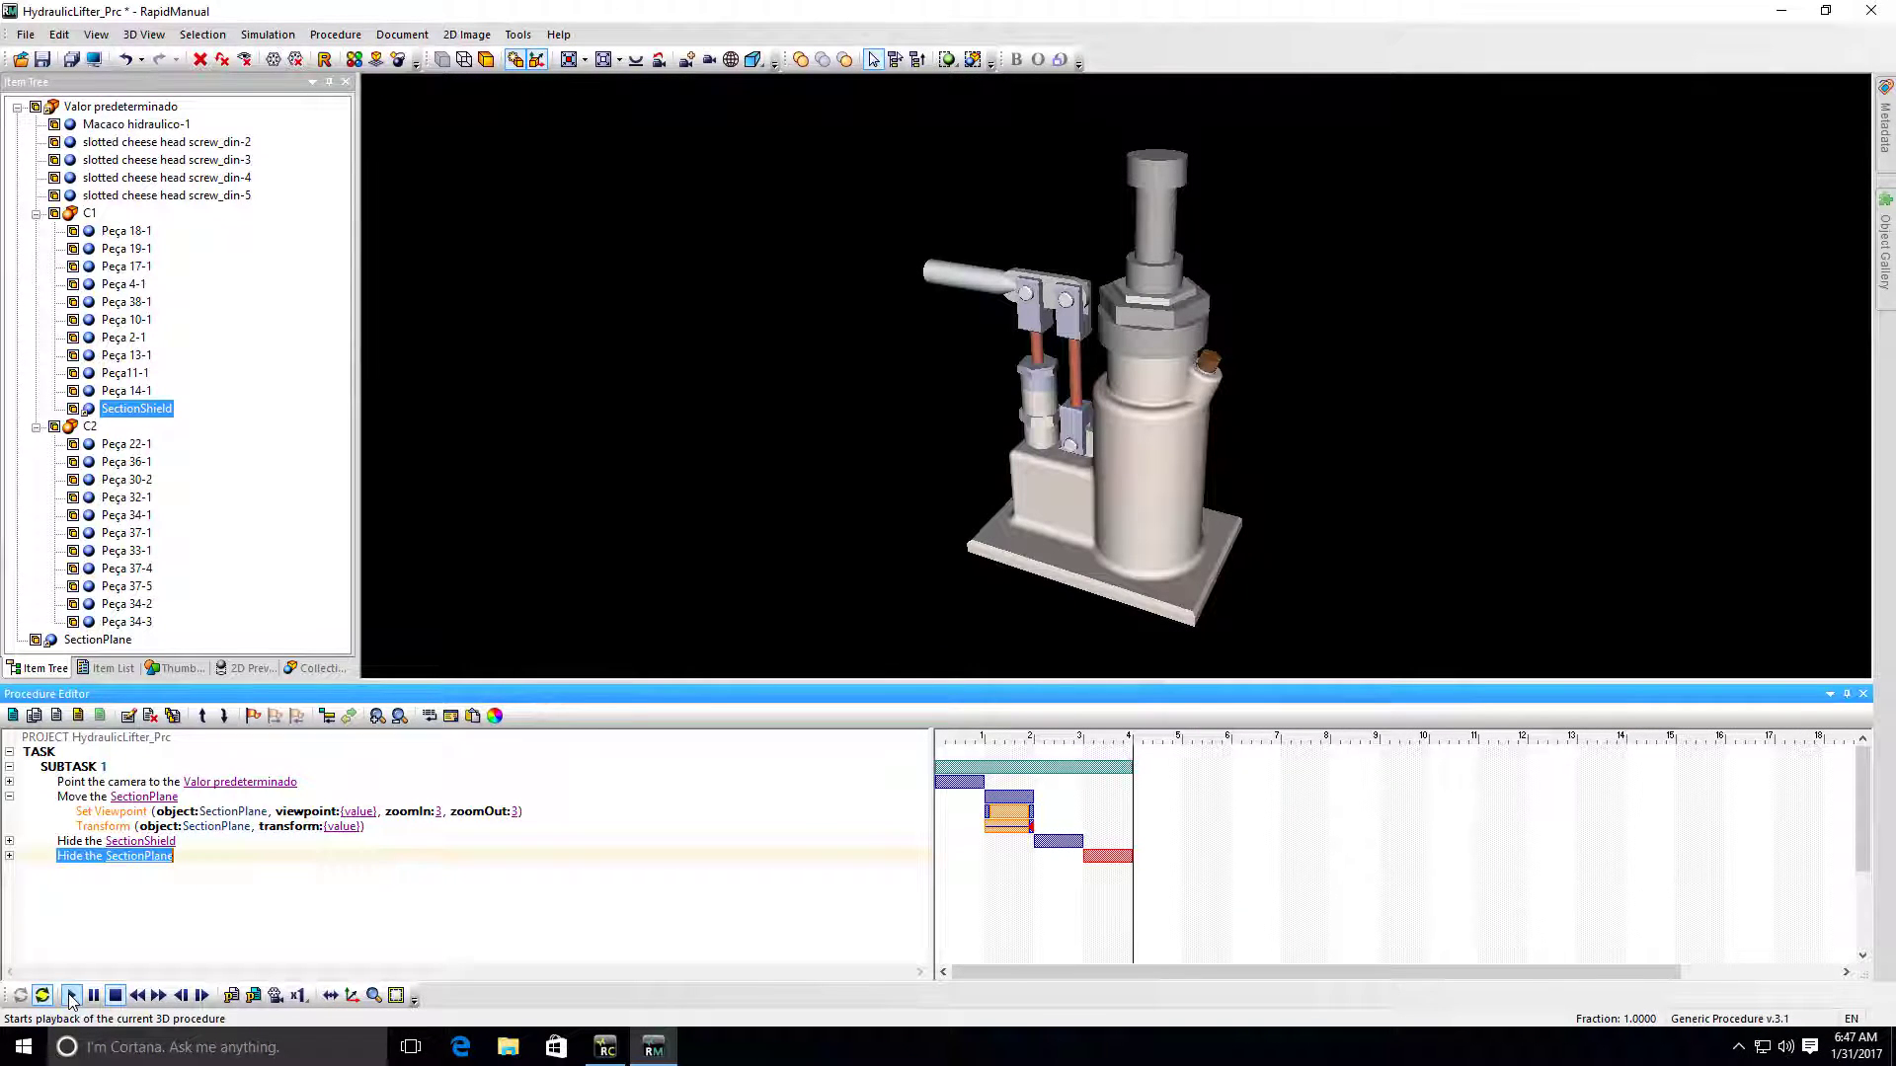
pyautogui.click(606, 1049)
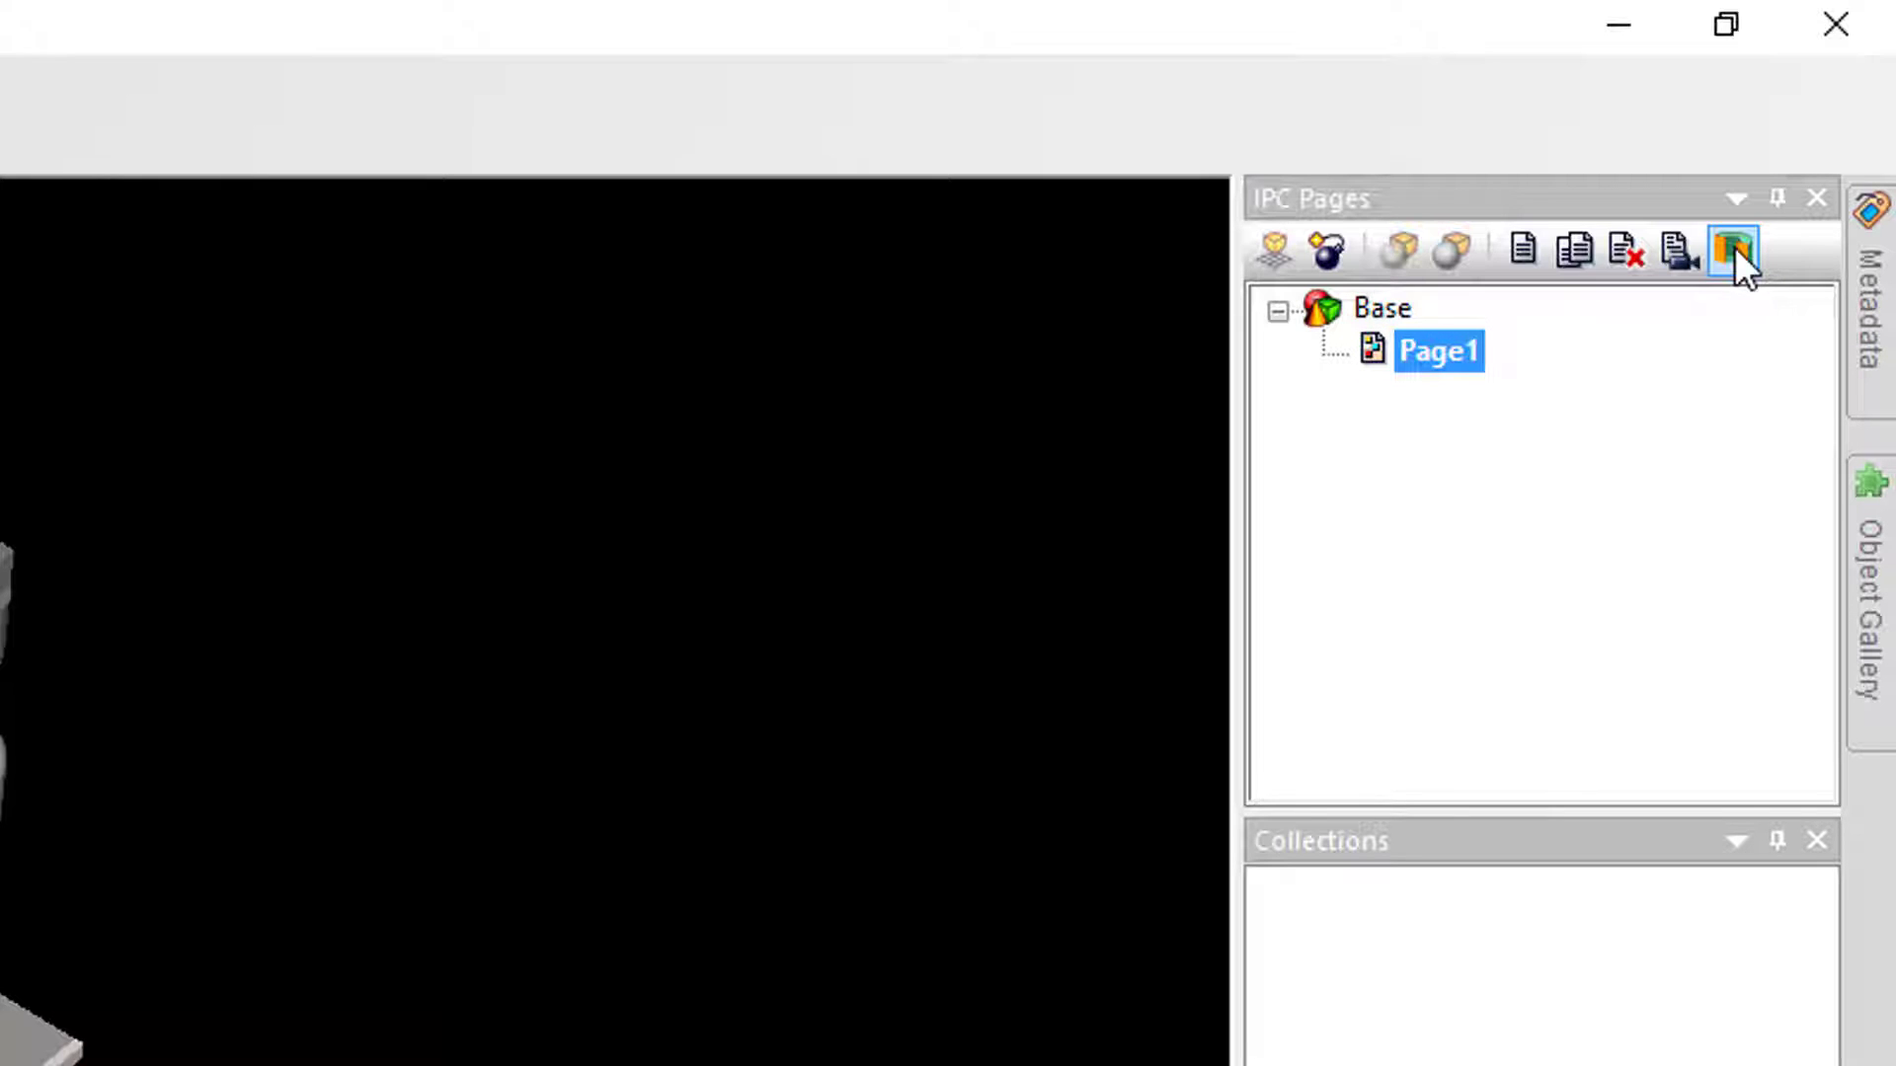
# Step: Add two new IPC pages under Base and name the first one Page 2
pyautogui.click(1507, 241)
pyautogui.click(1508, 240)
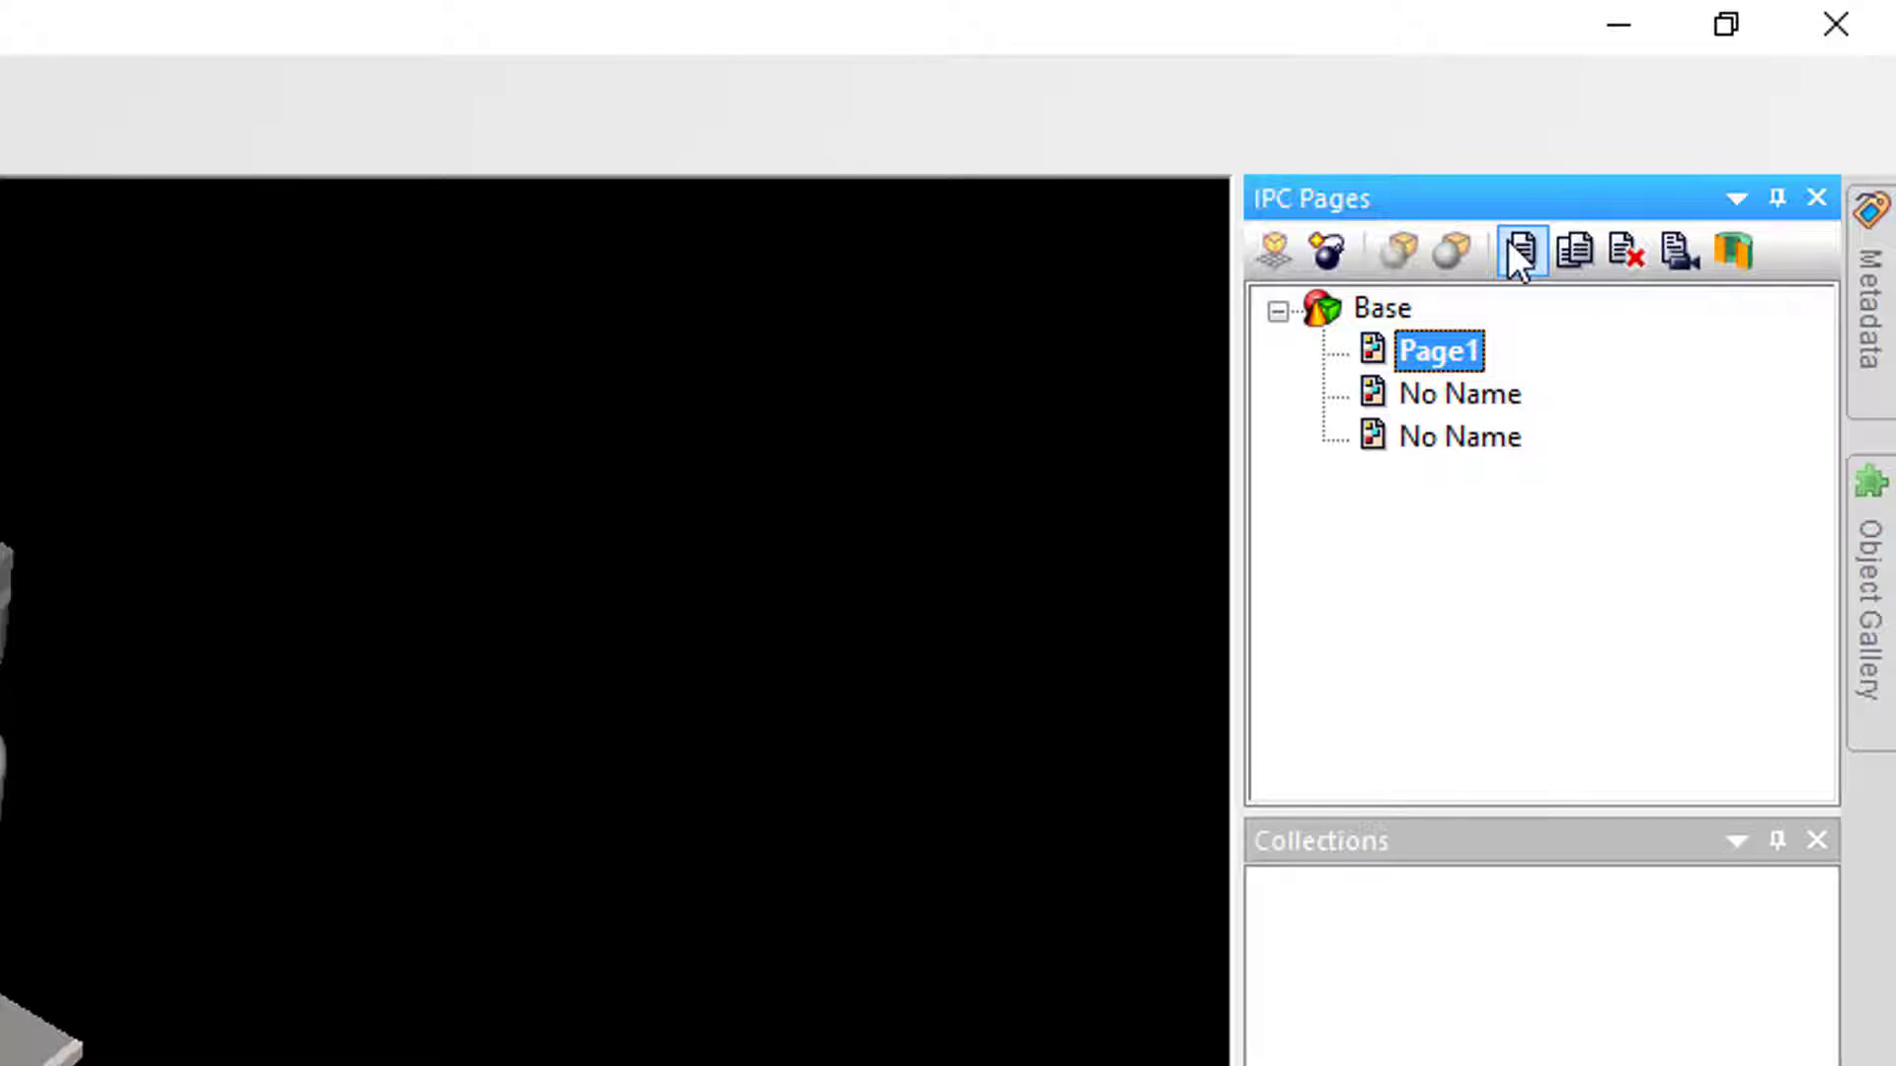
pyautogui.click(1483, 397)
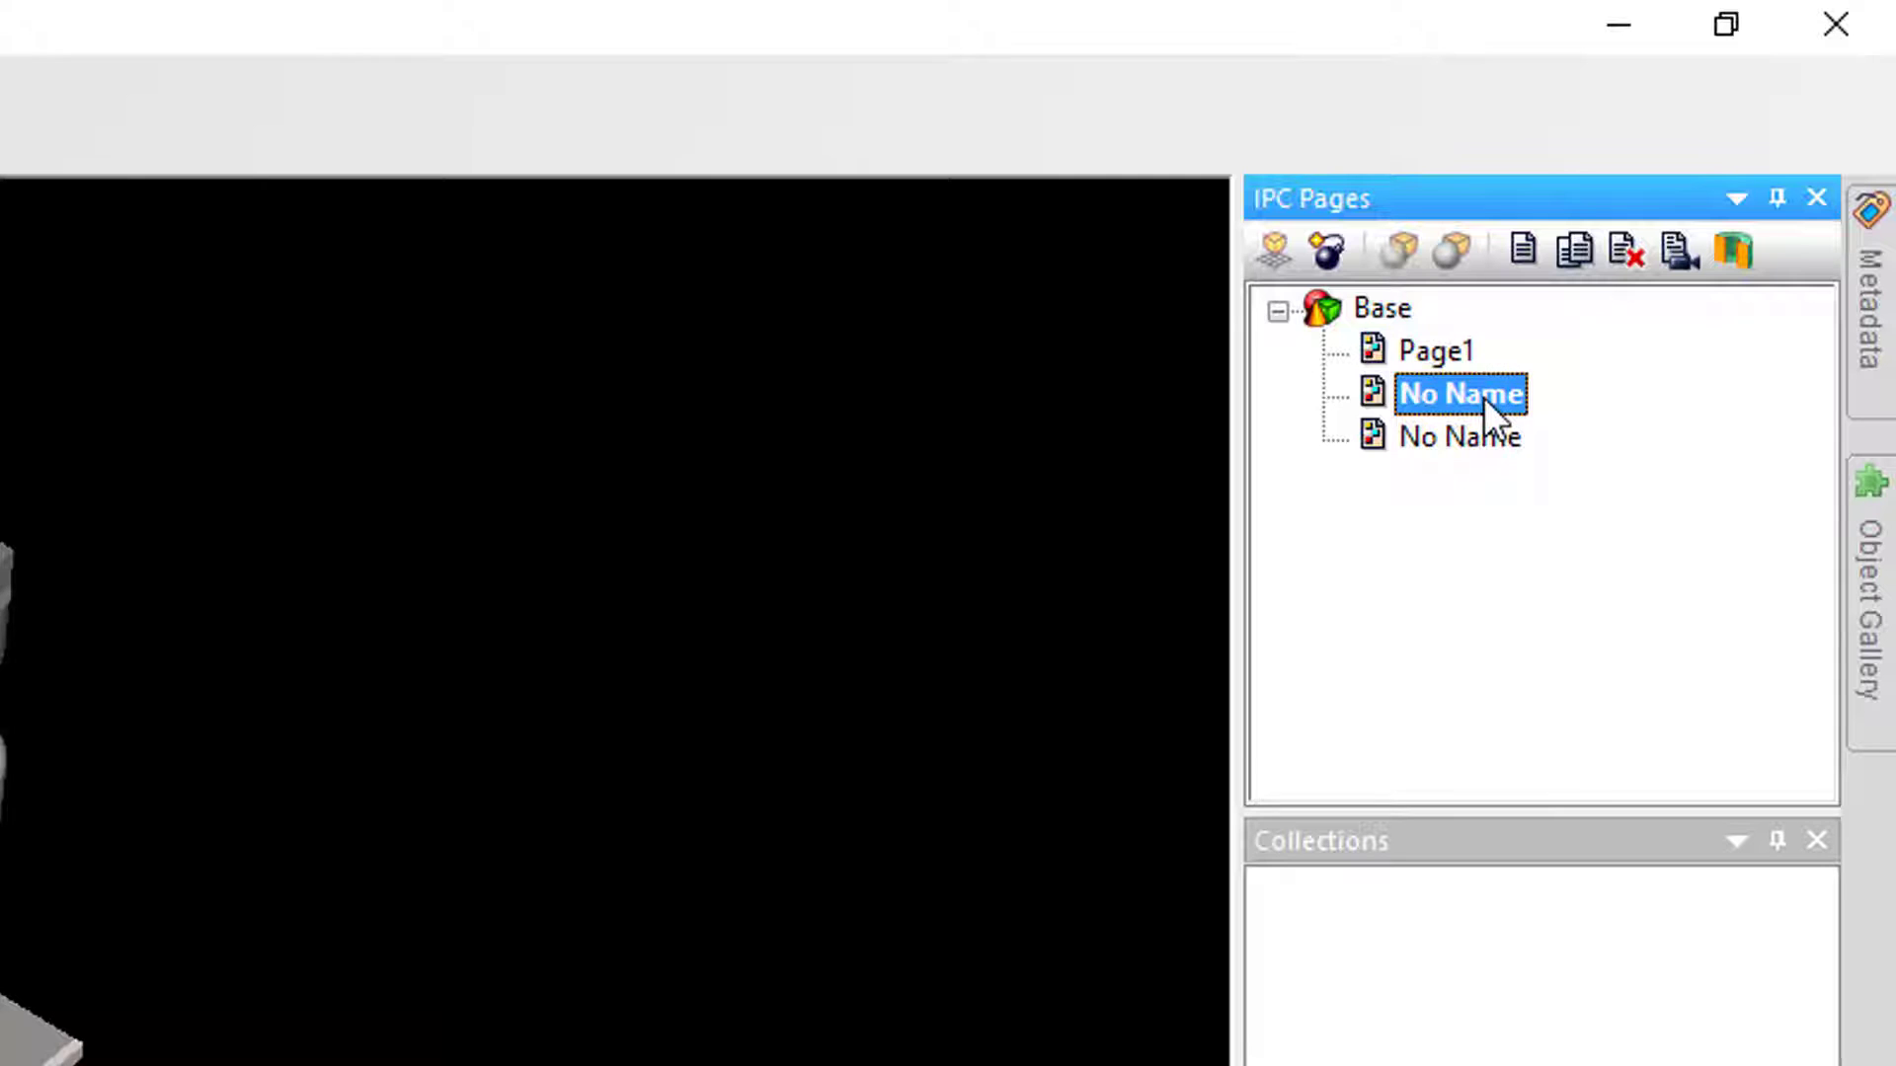
pyautogui.click(1483, 396)
pyautogui.write('Page 2')
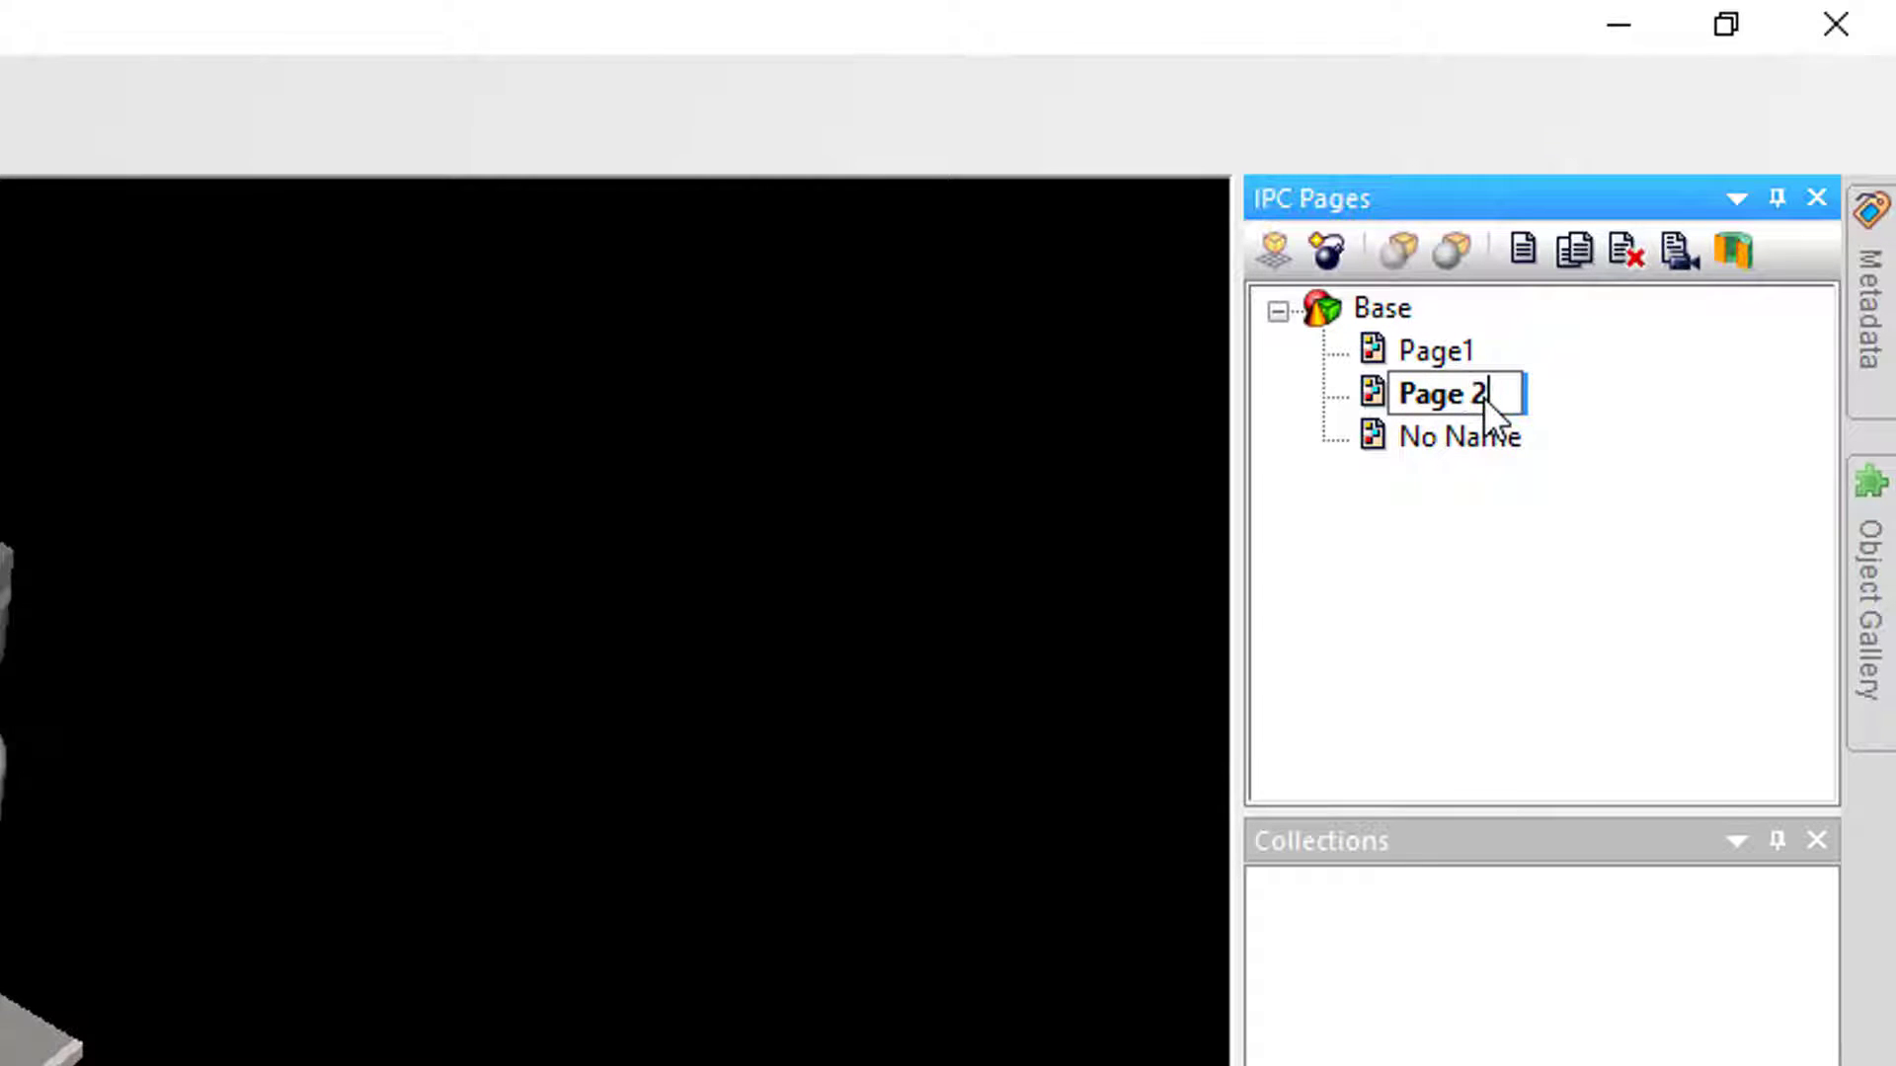
pyautogui.press('Return')
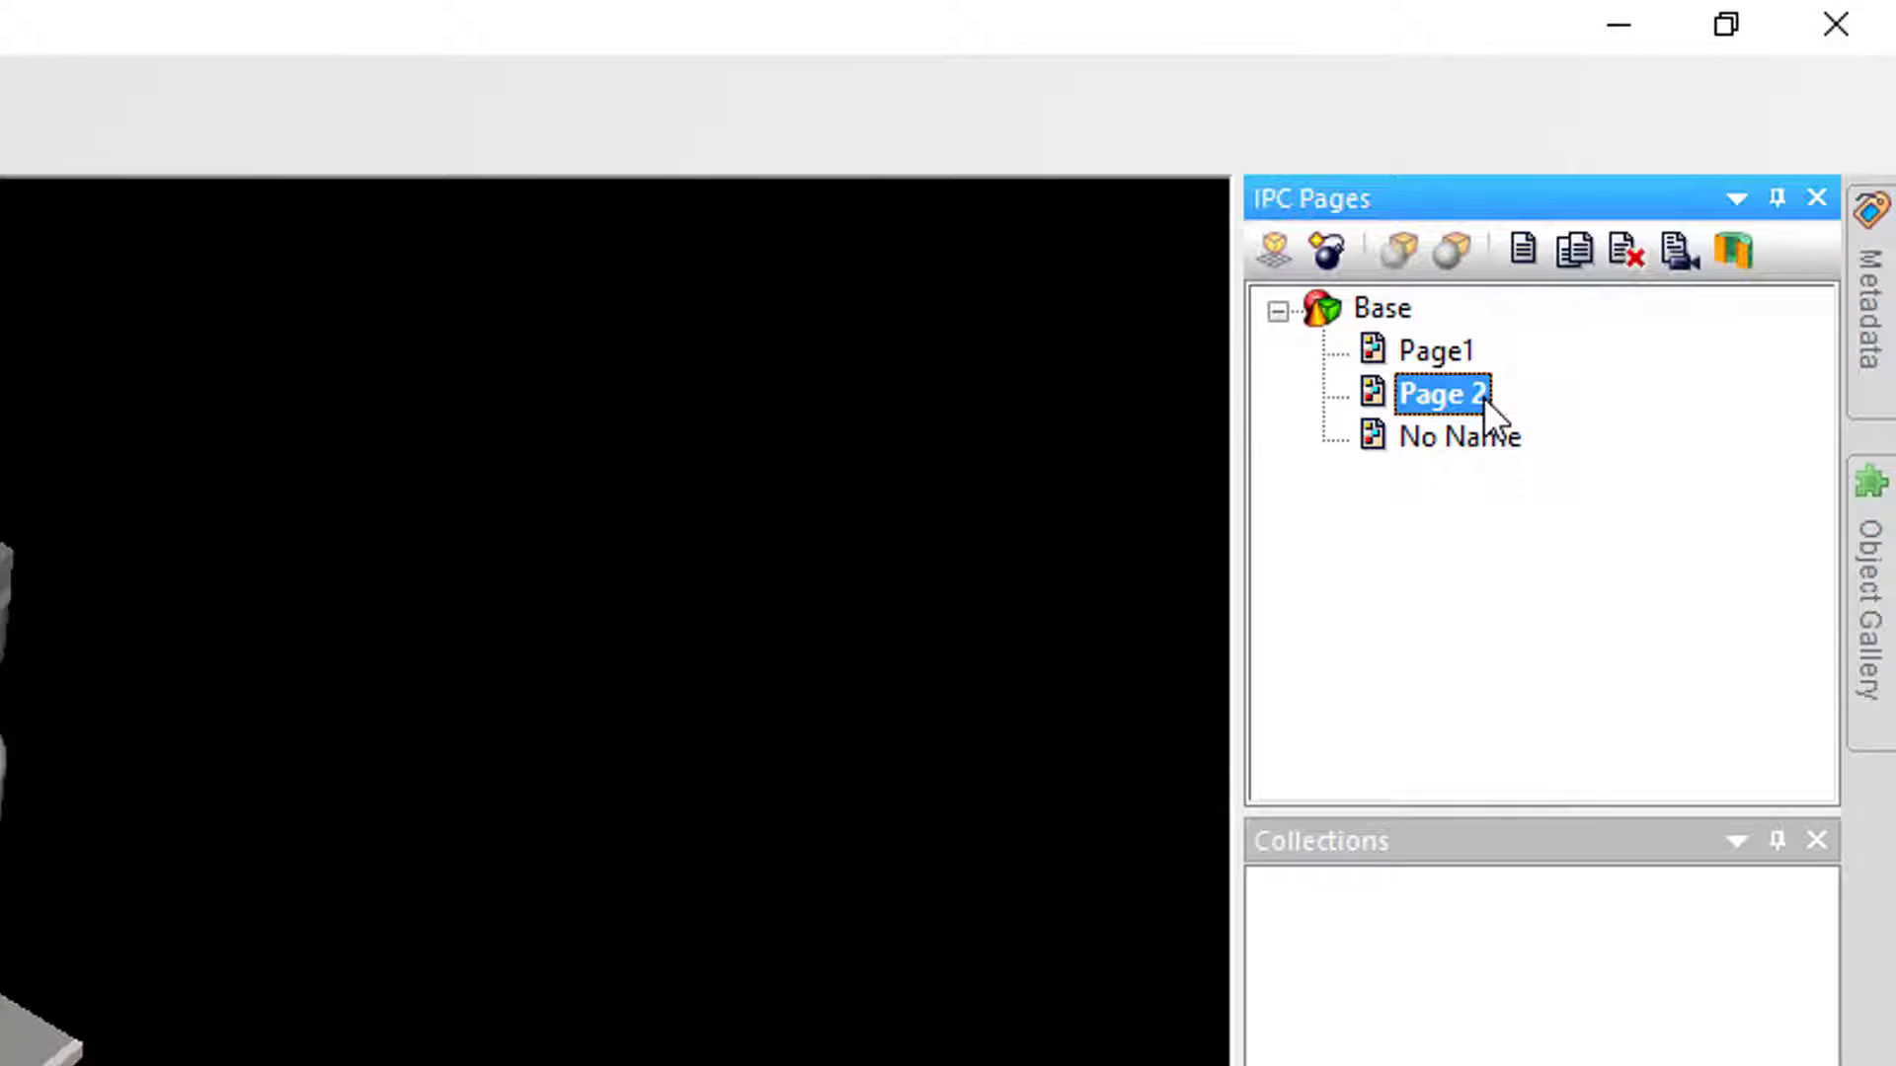
# Step: Name the second new page Page 3, then open Page1's section plane settings
pyautogui.click(1462, 442)
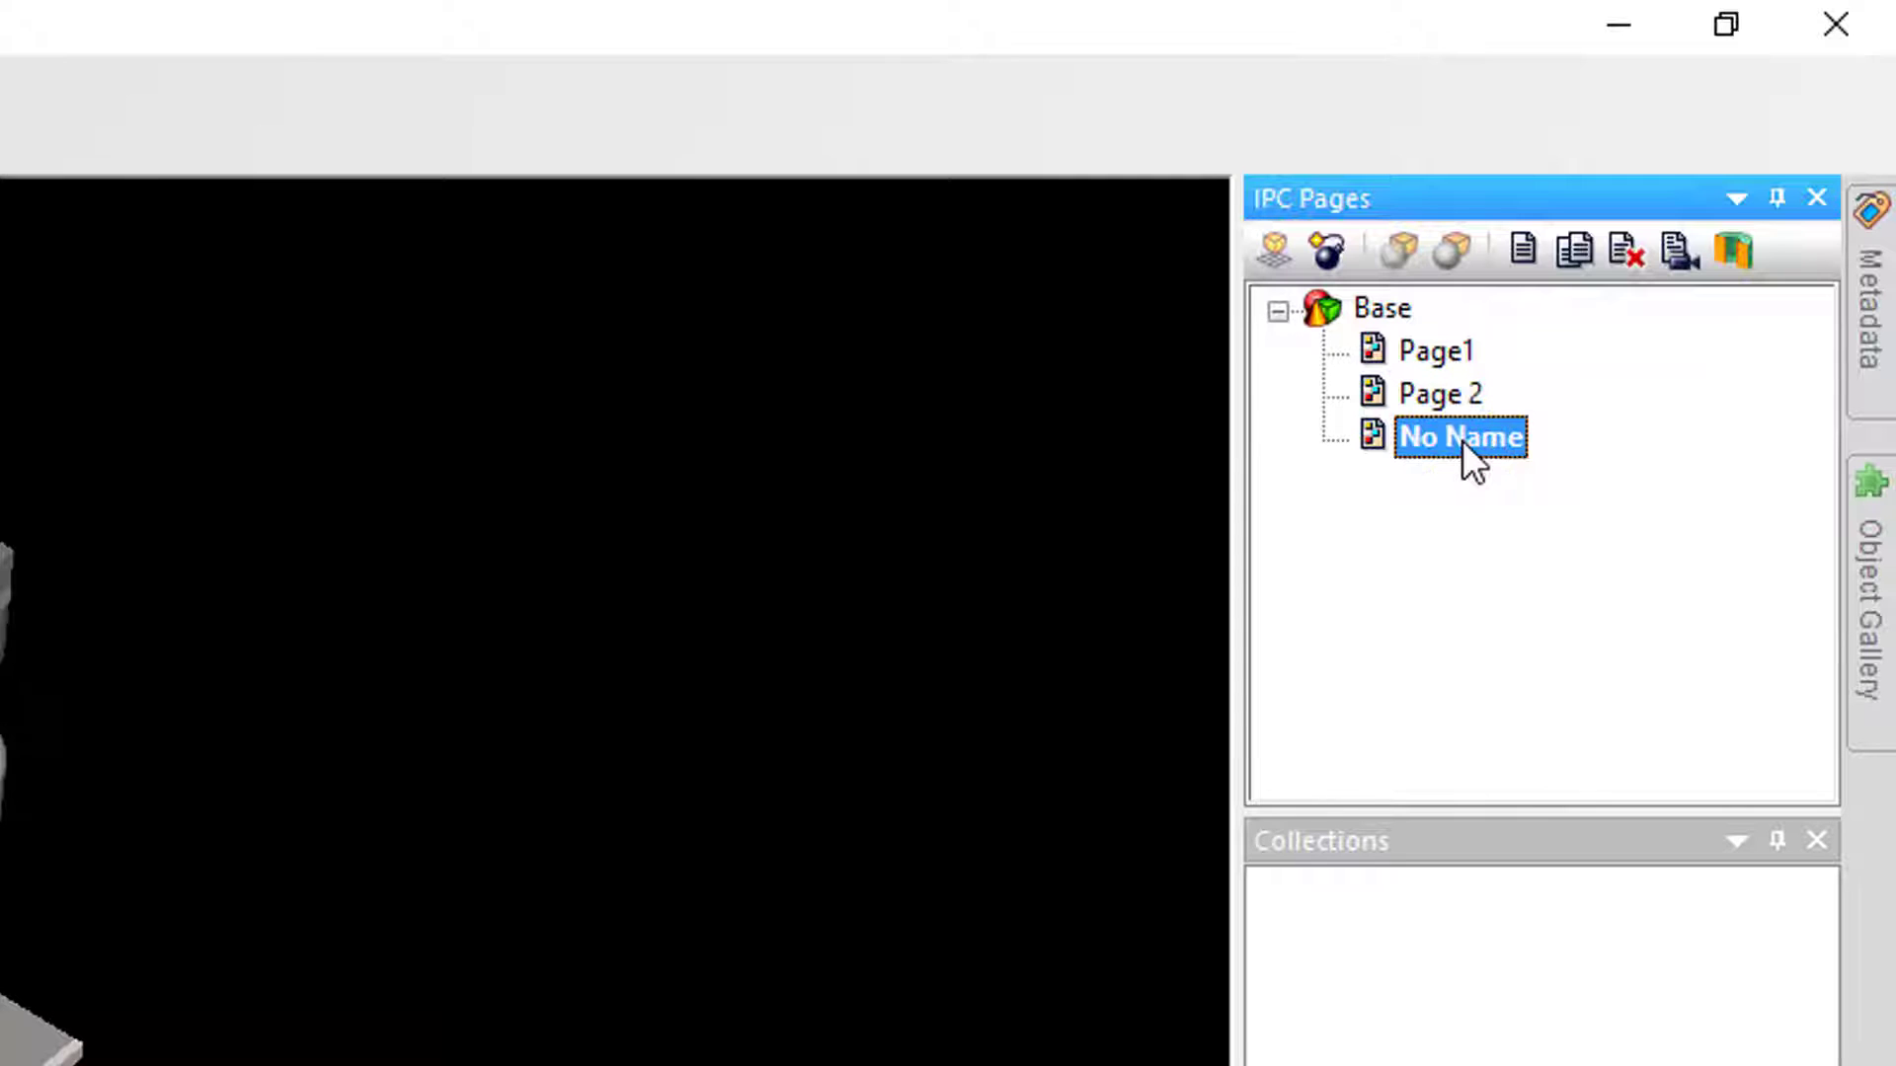
pyautogui.click(1459, 441)
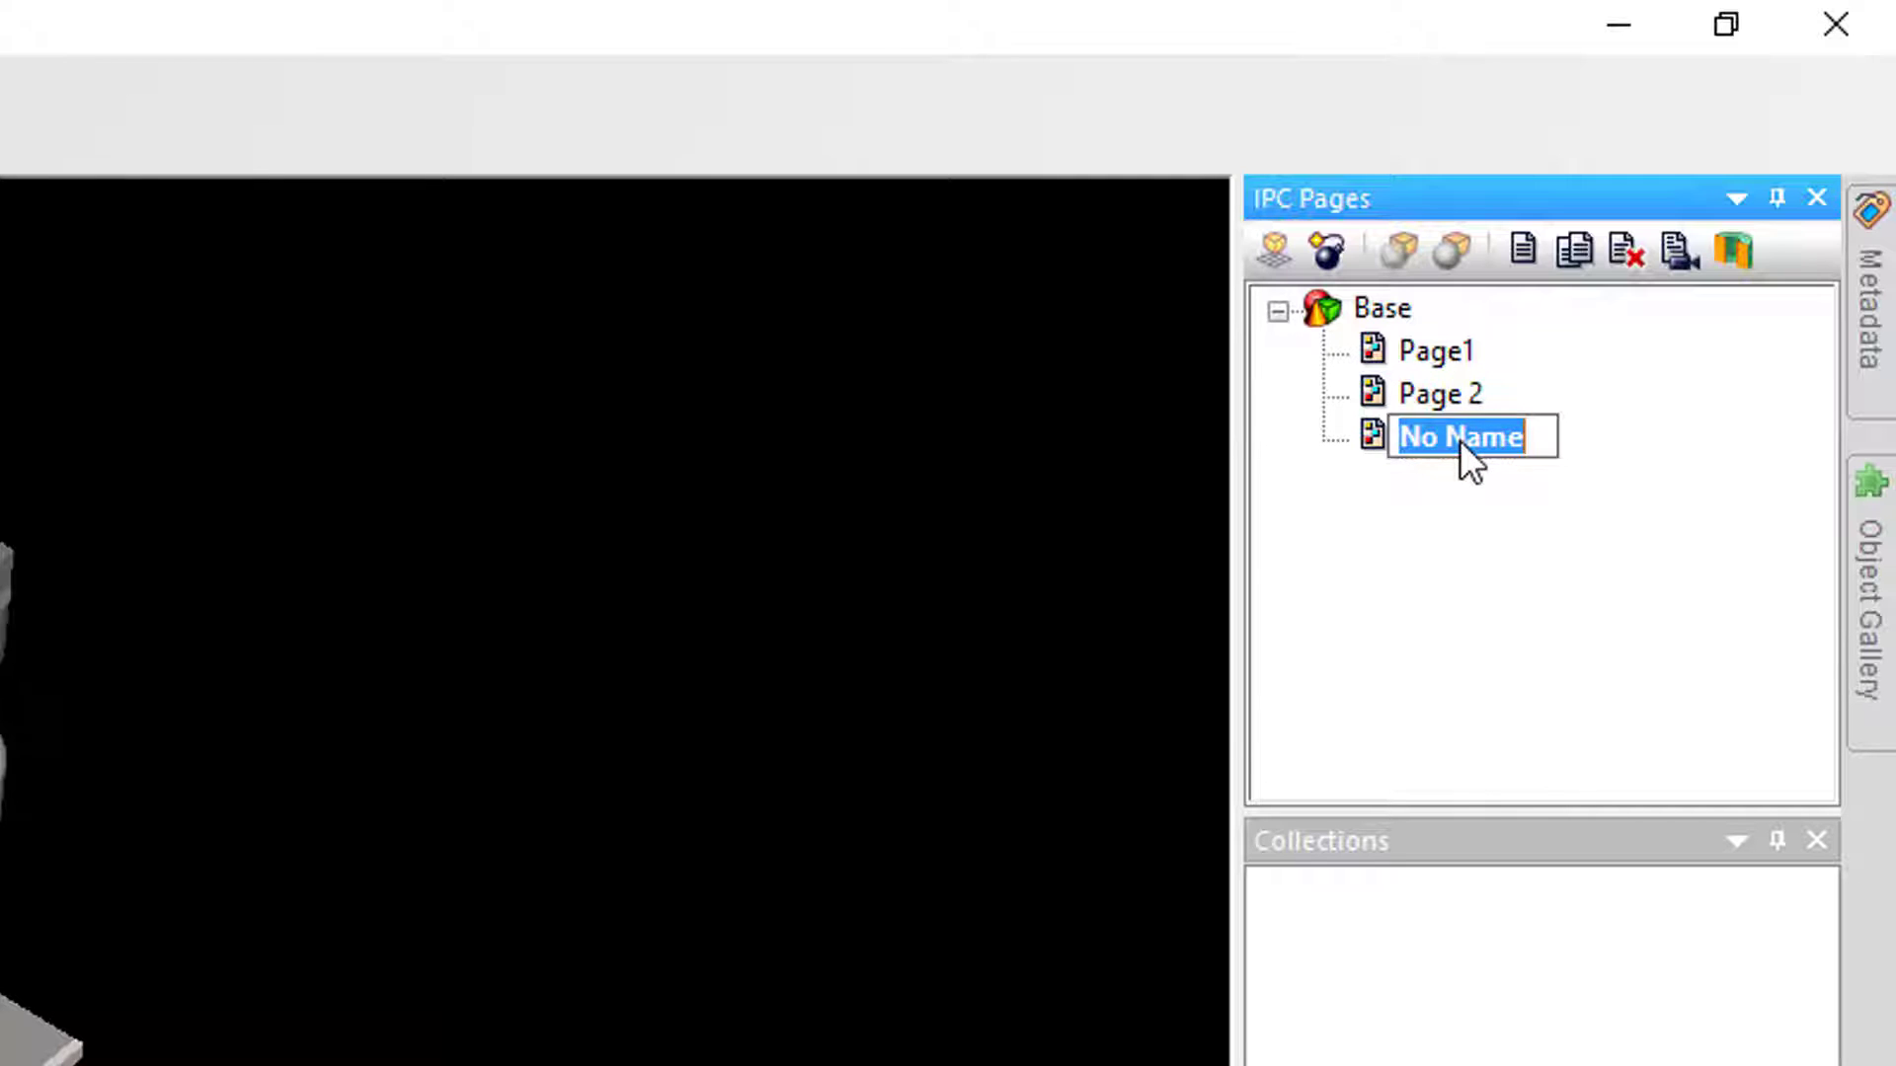
pyautogui.write('Page')
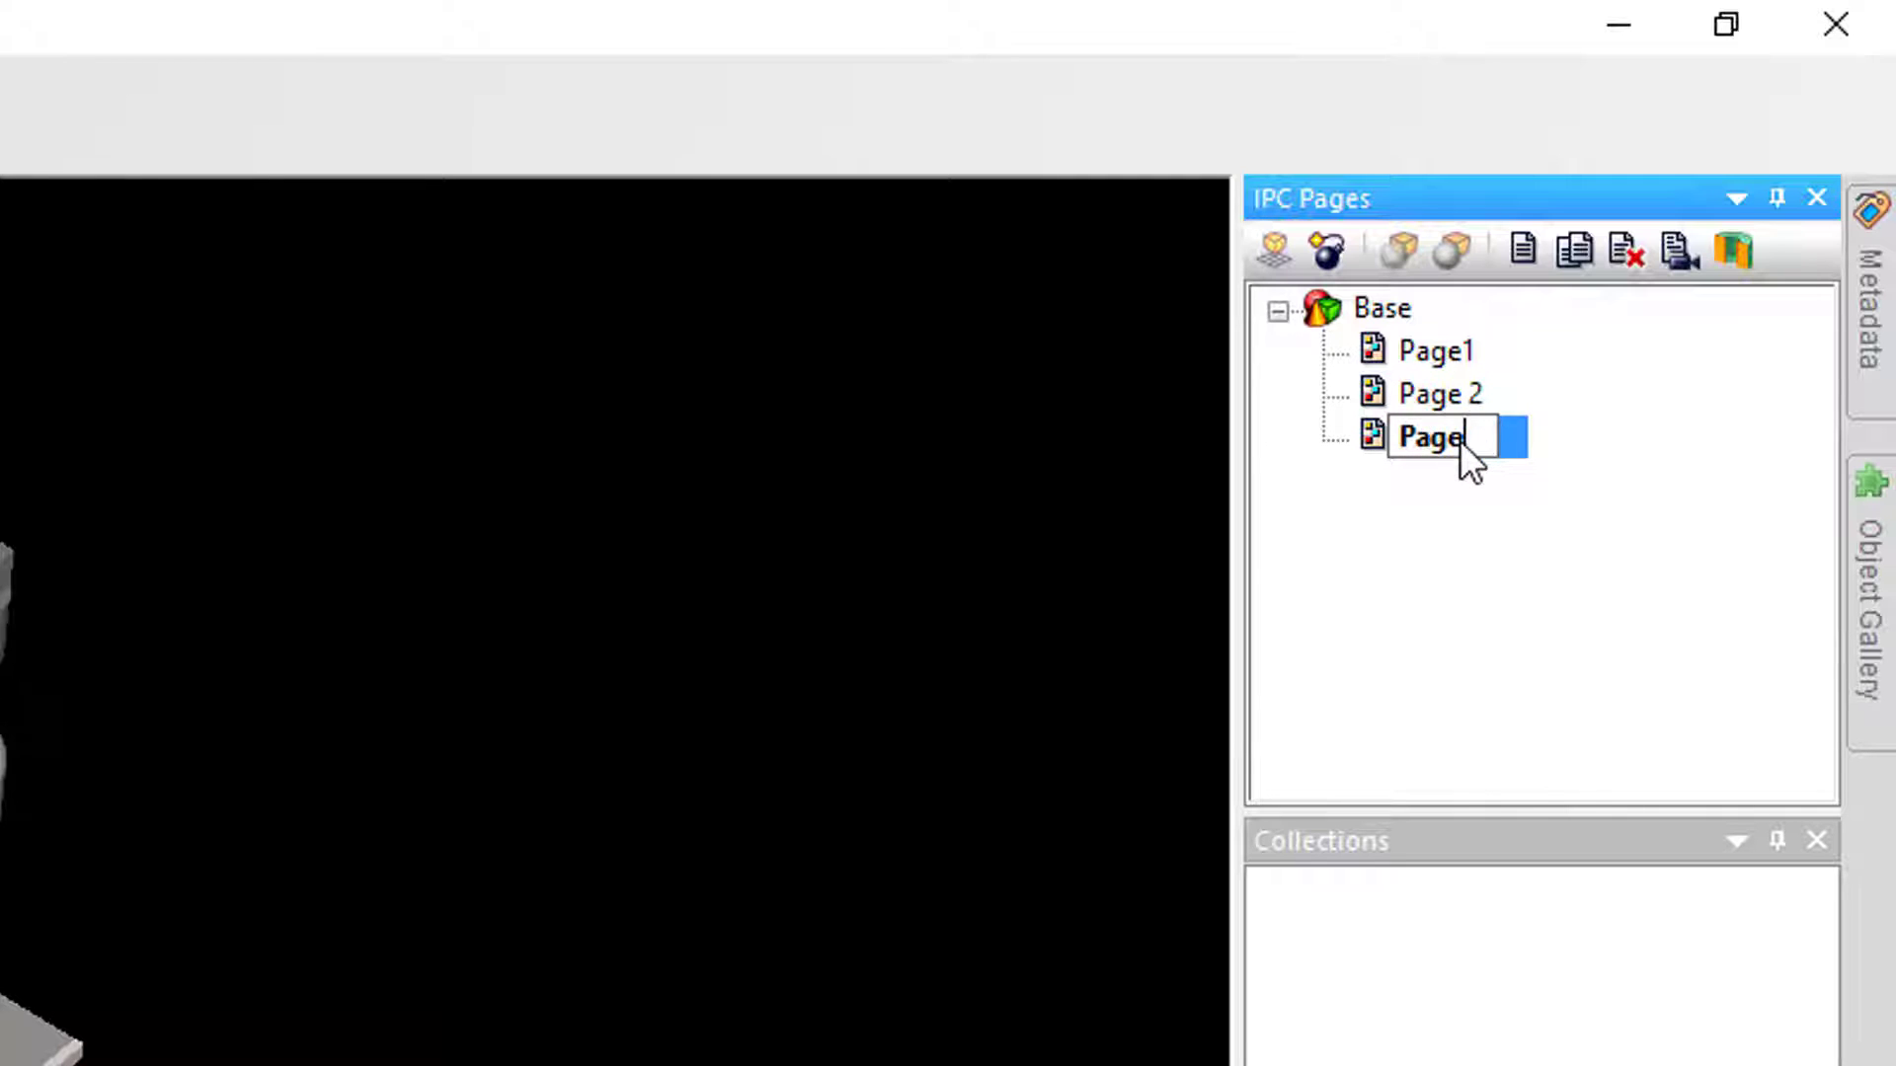
pyautogui.write(' 3')
pyautogui.press('Return')
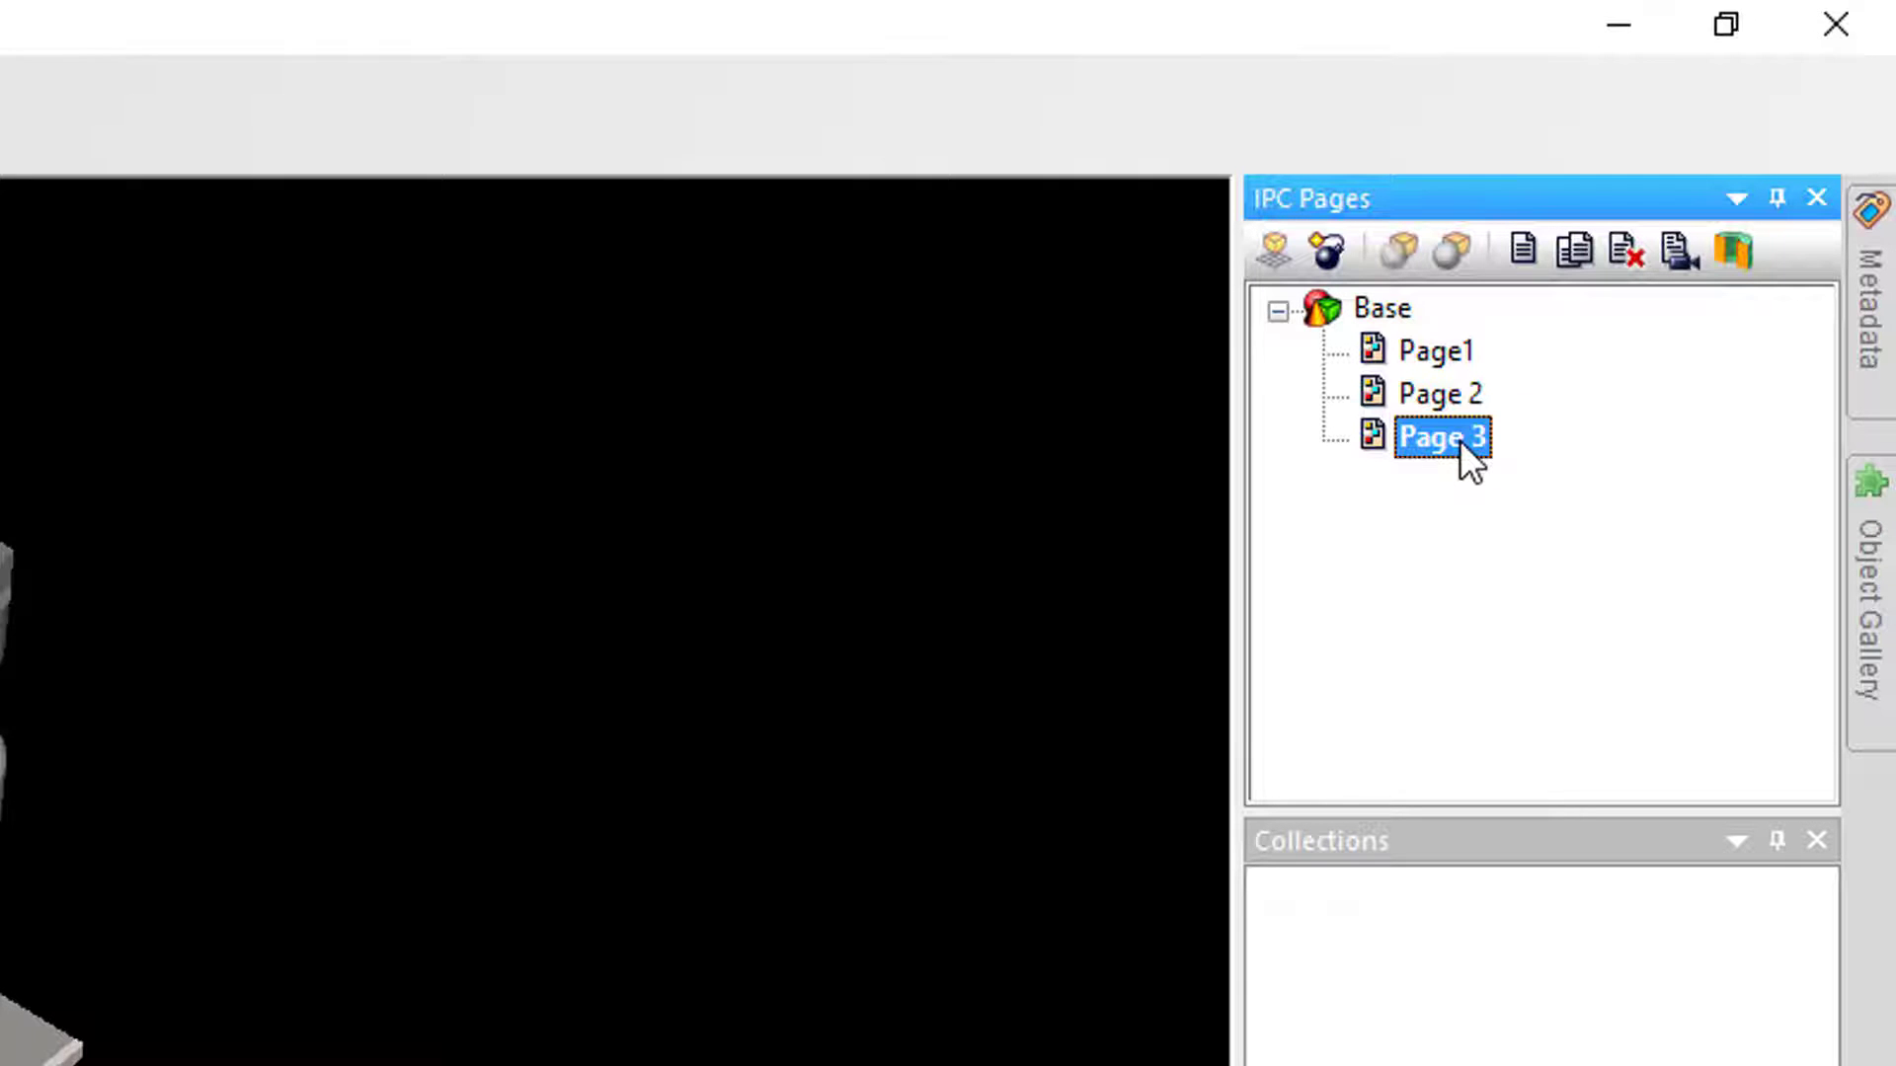
pyautogui.click(1422, 351)
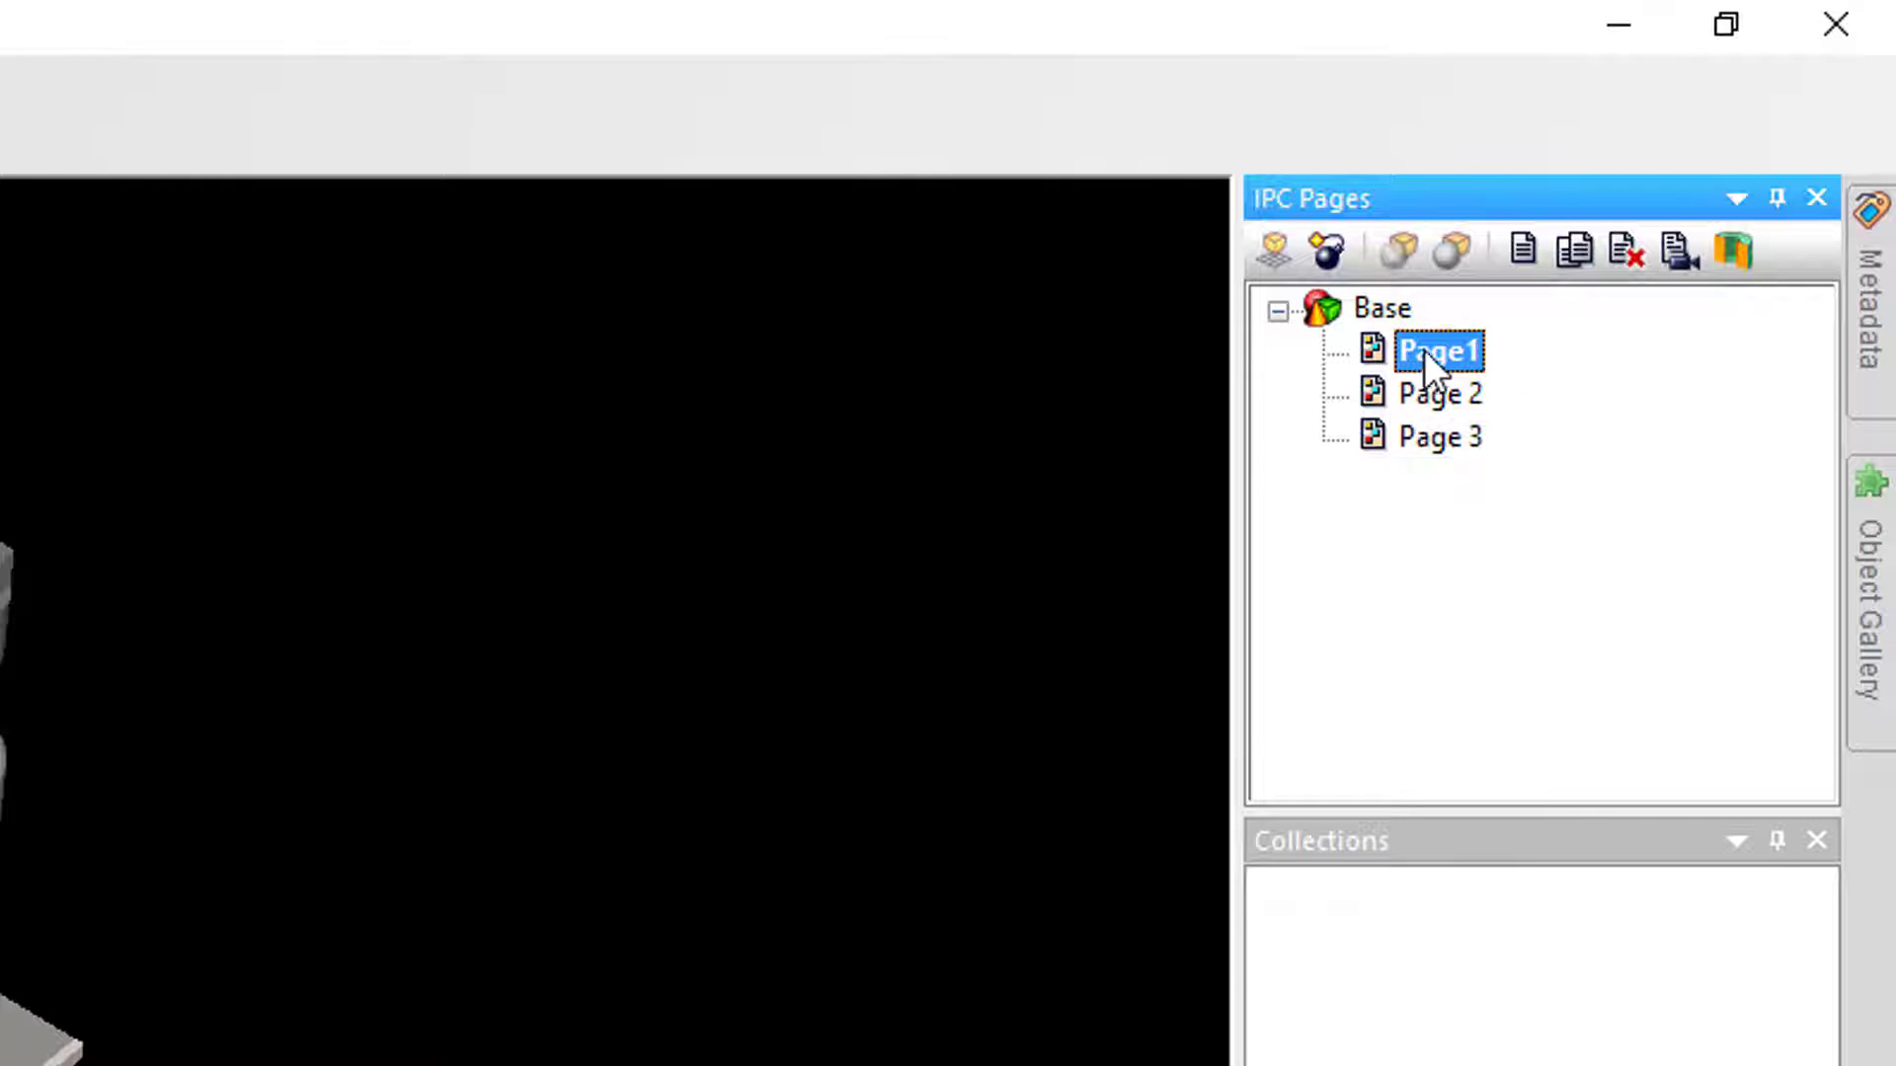
pyautogui.click(1733, 250)
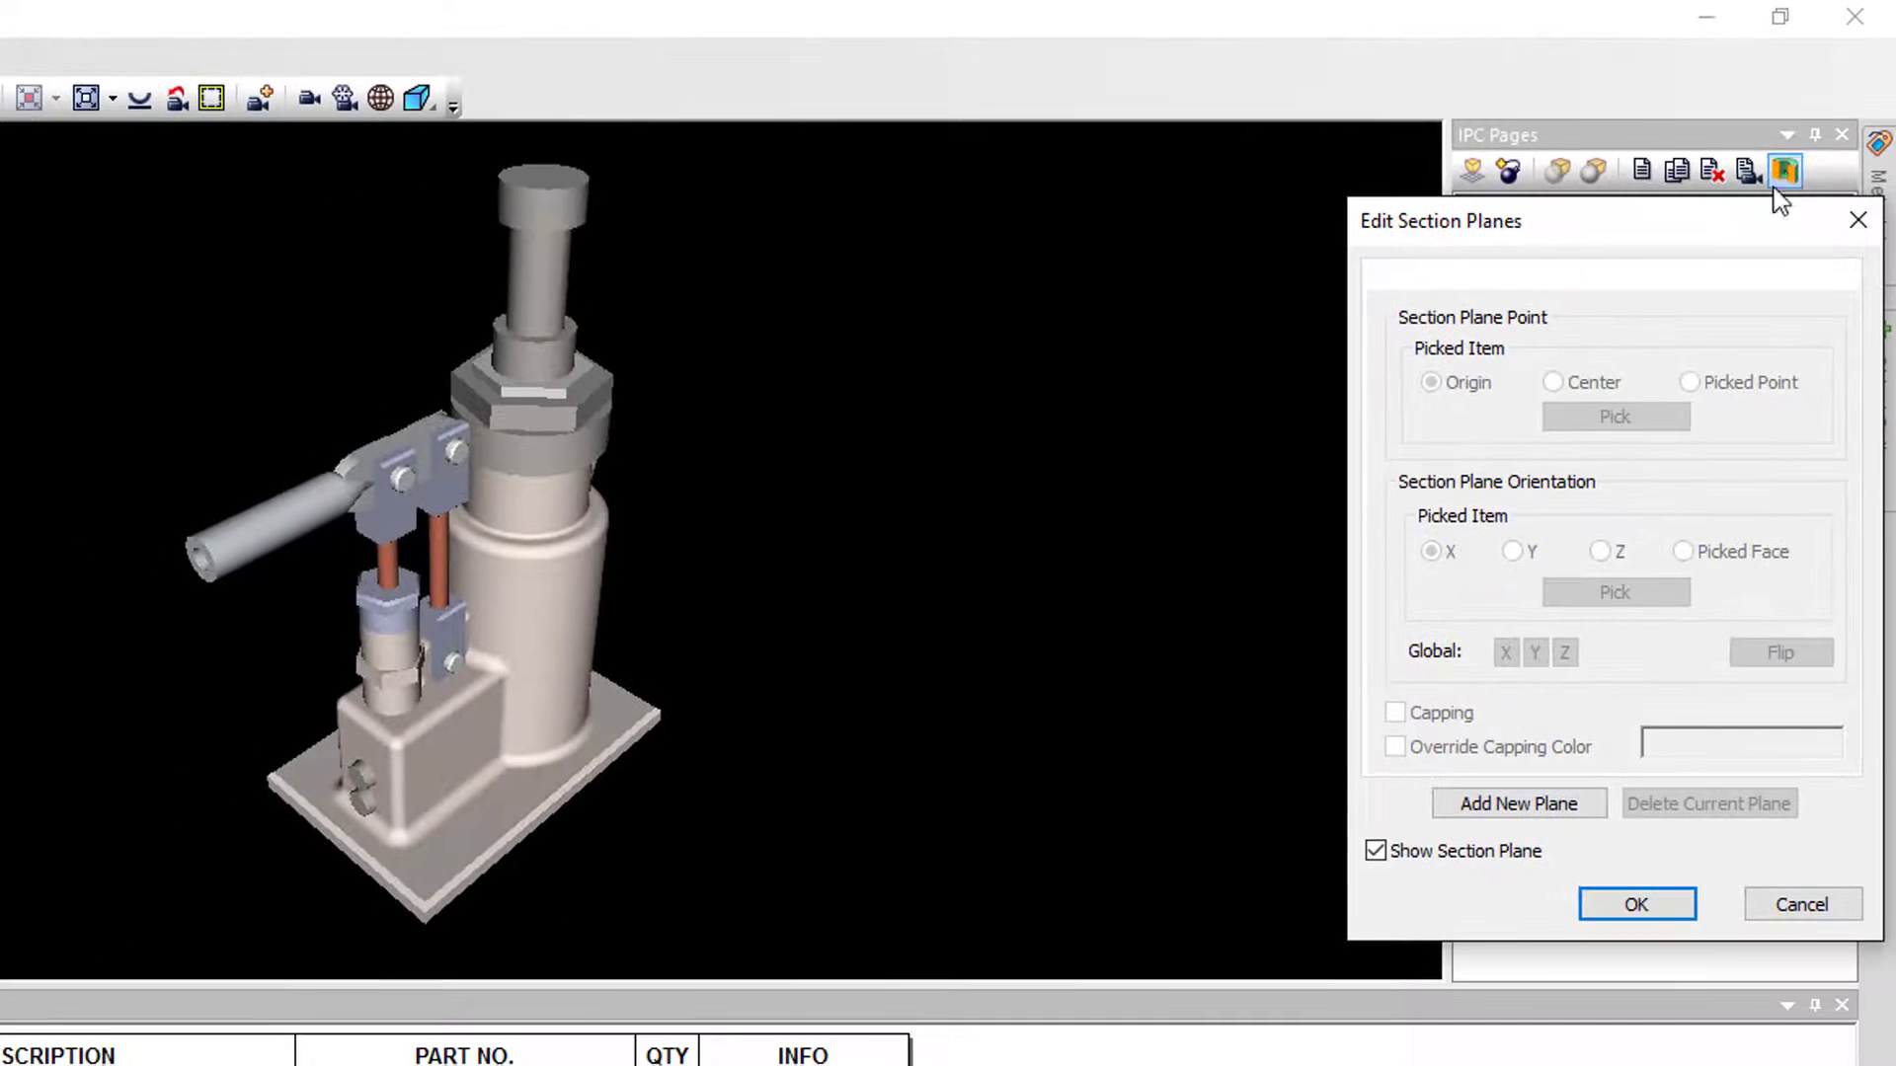
# Step: Add a global-Y section plane to Page1, raise it through the upper body, and cap it red
pyautogui.click(1568, 806)
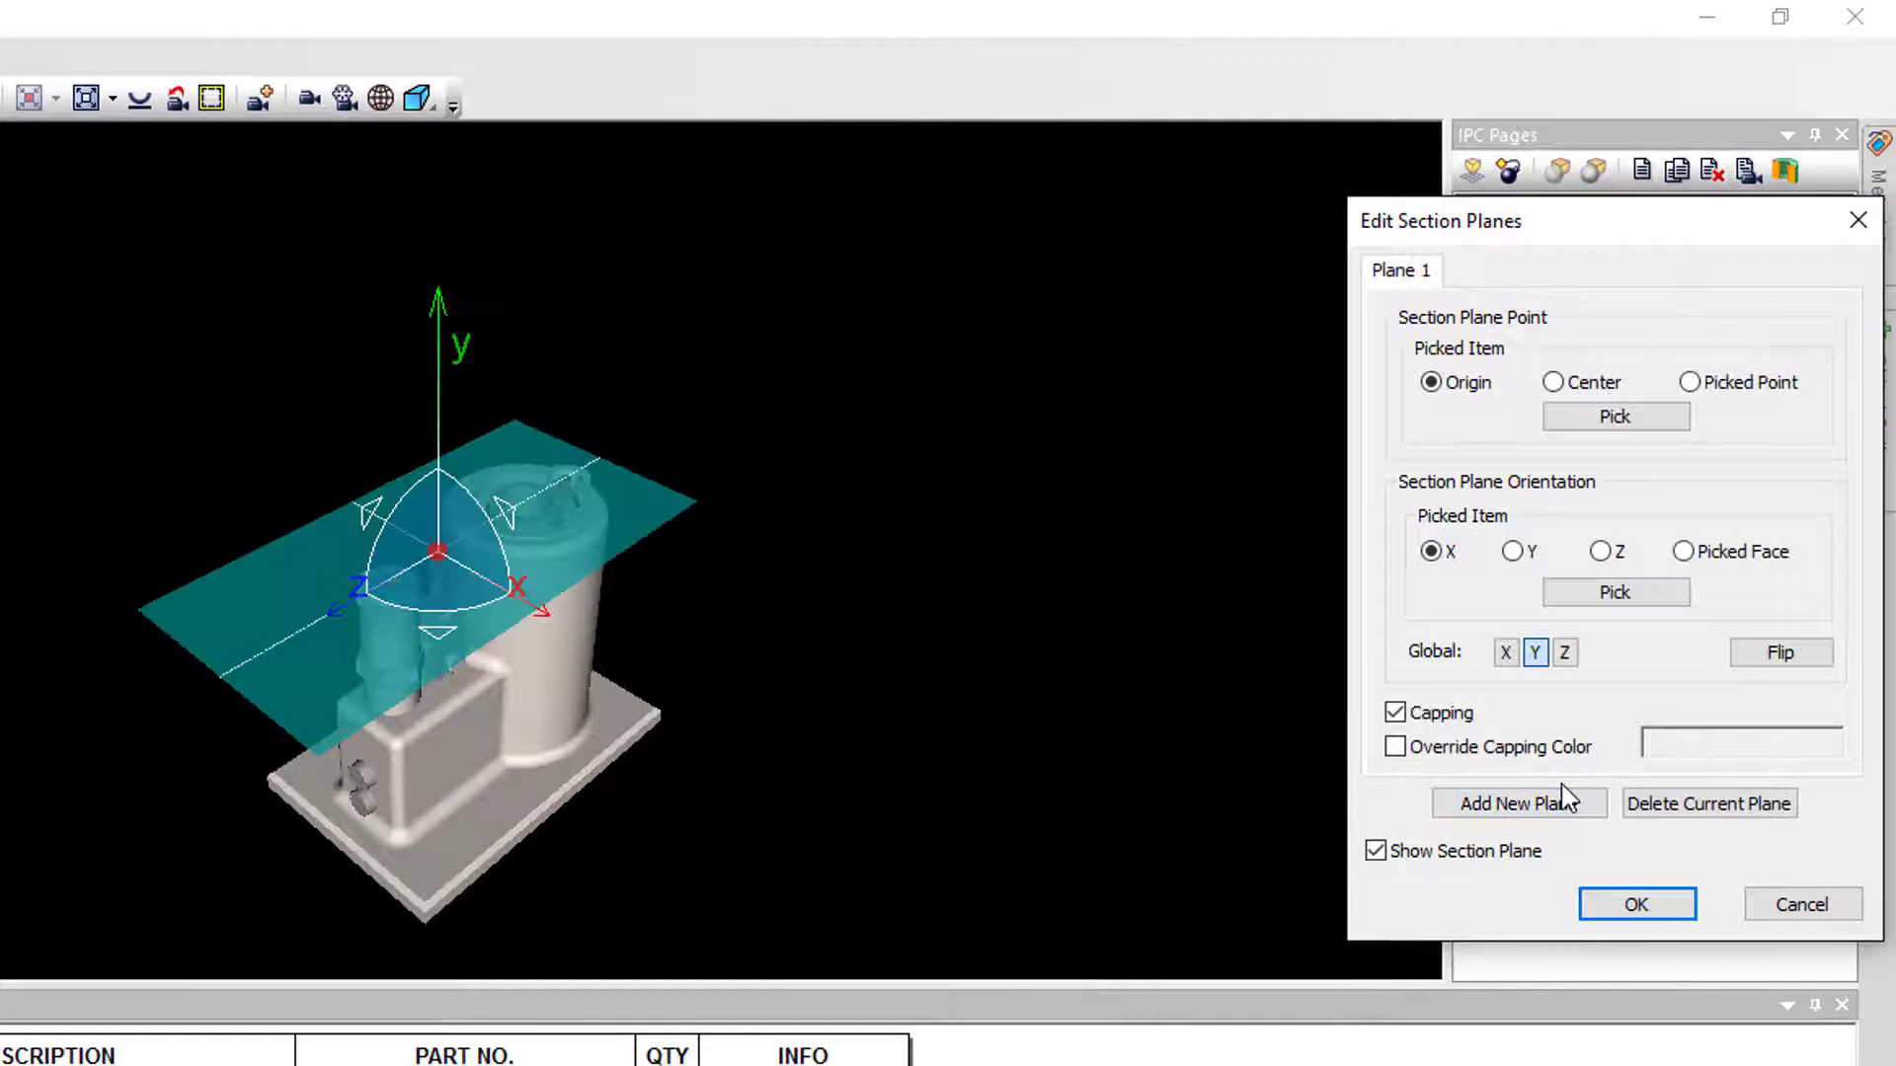
pyautogui.moveTo(436, 428); pyautogui.dragTo(437, 404)
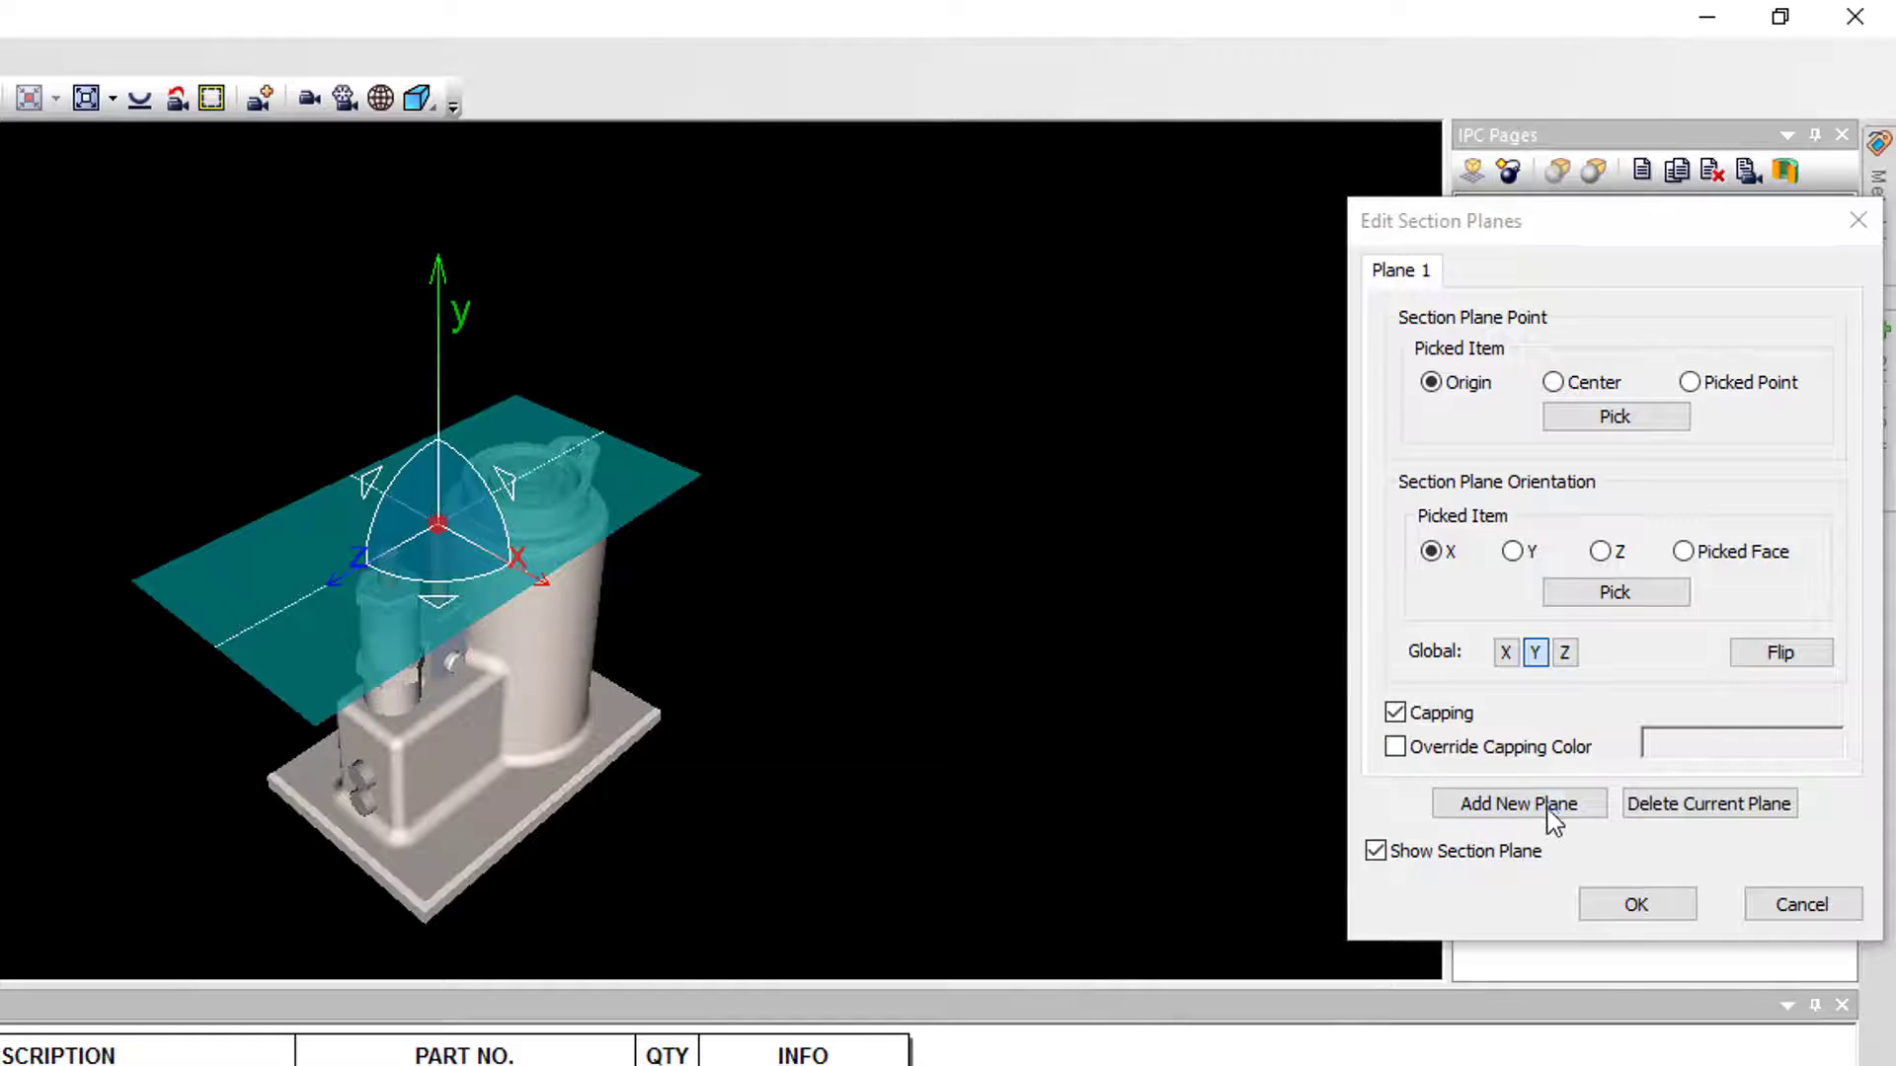
pyautogui.click(1501, 751)
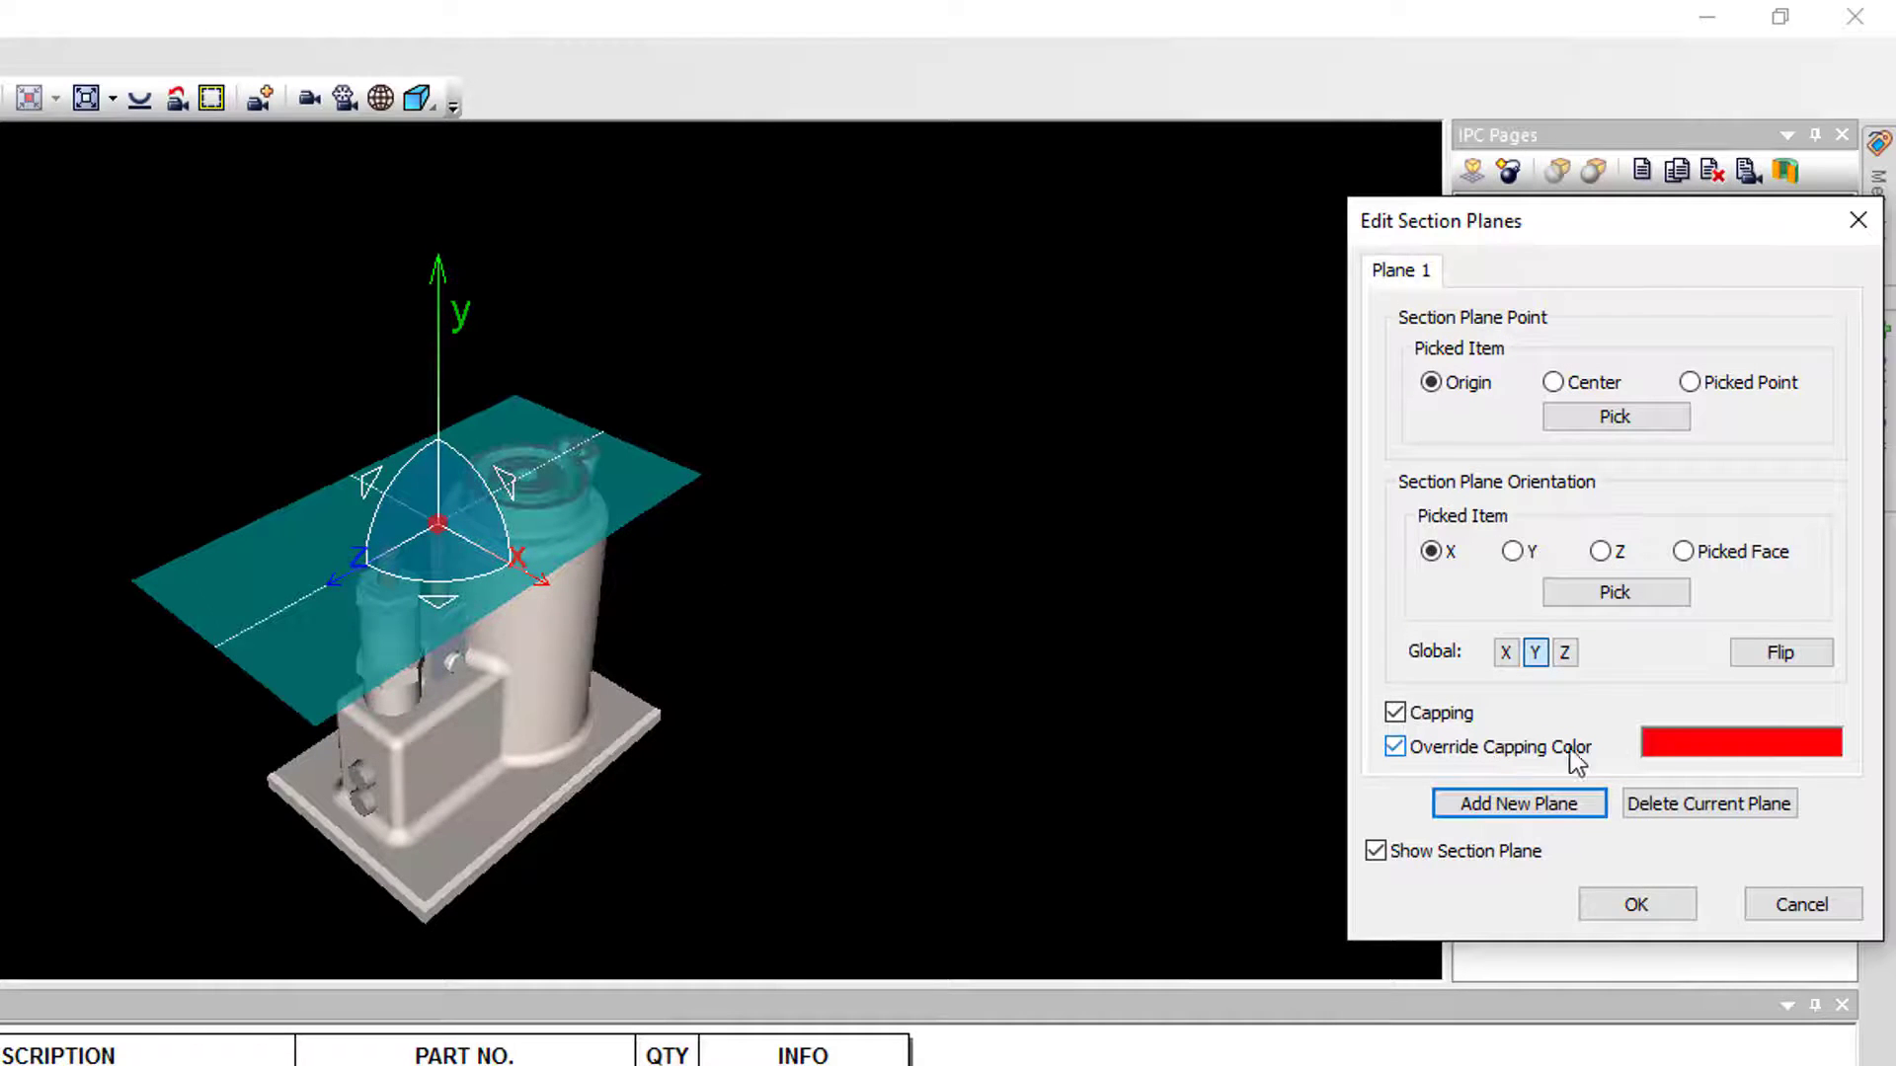
pyautogui.click(1663, 906)
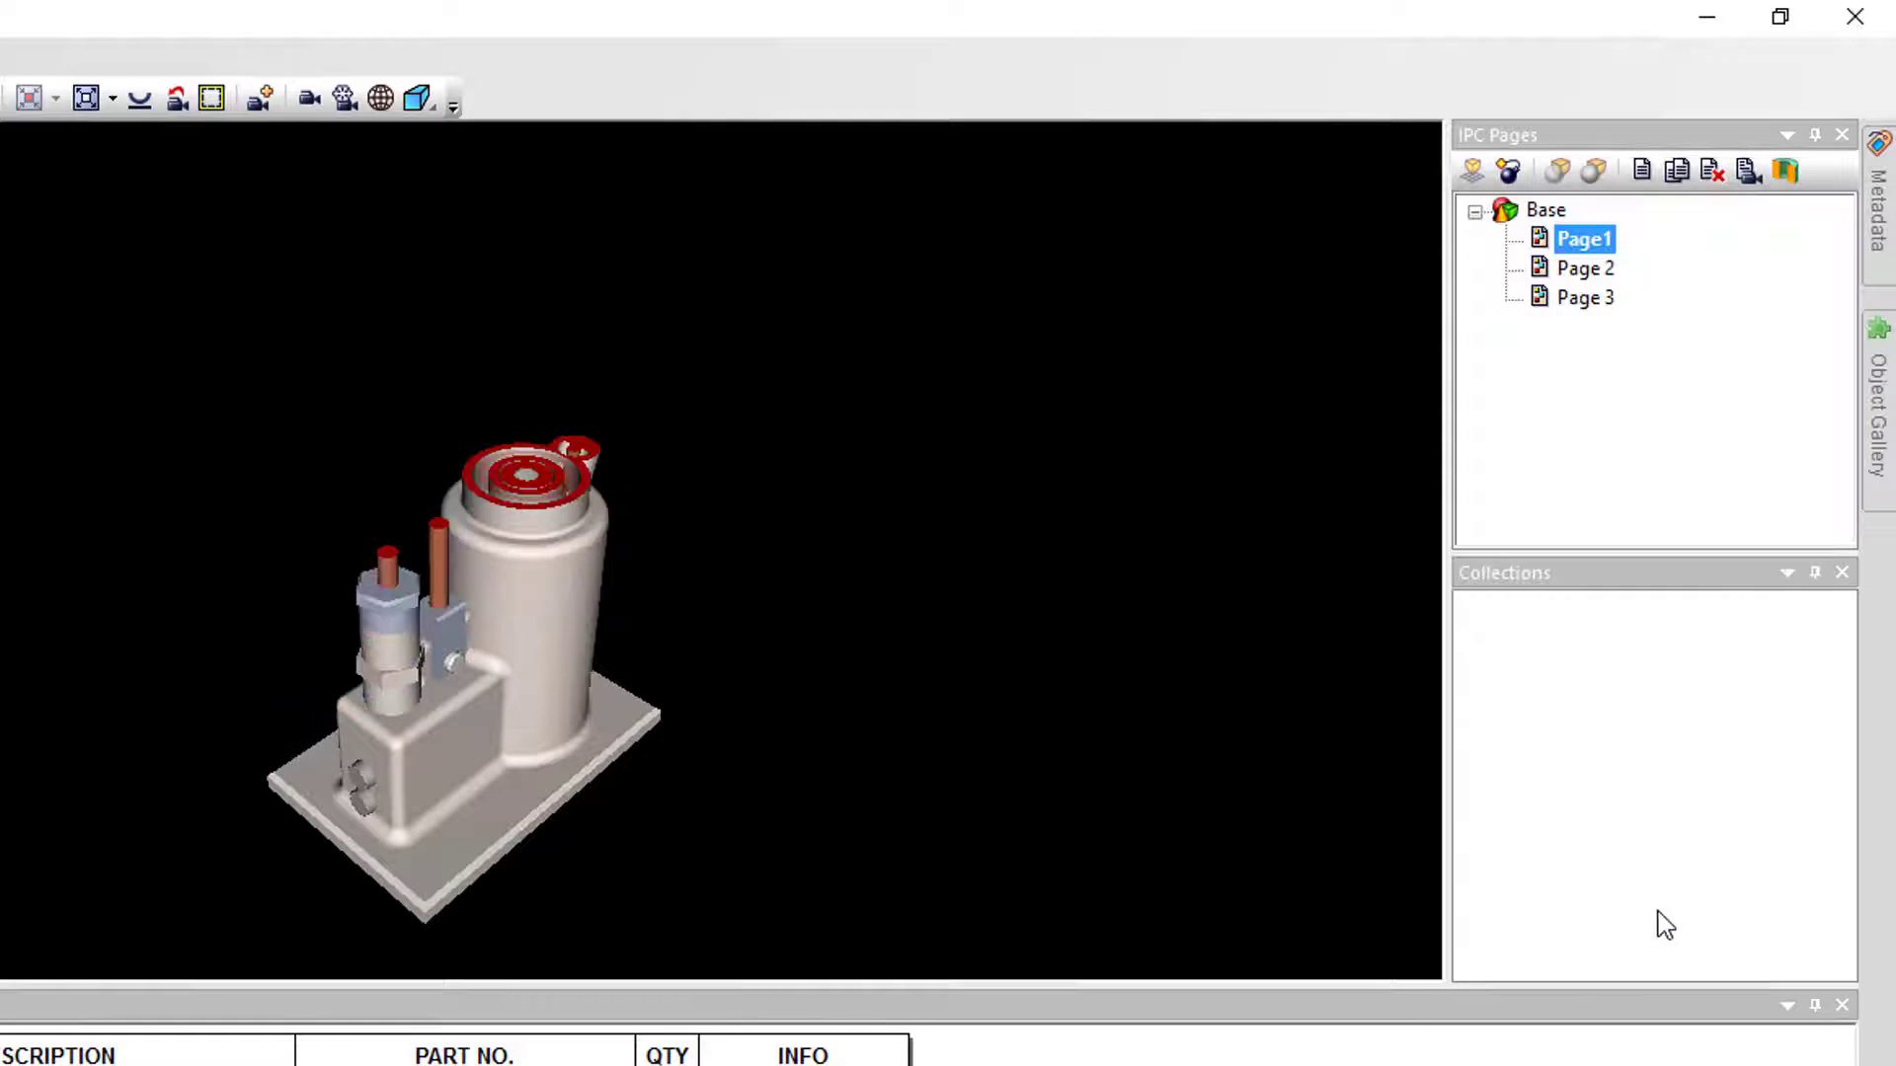
# Step: Give Page 2 a global-X section plane with pink capping on the cut faces
pyautogui.click(1584, 272)
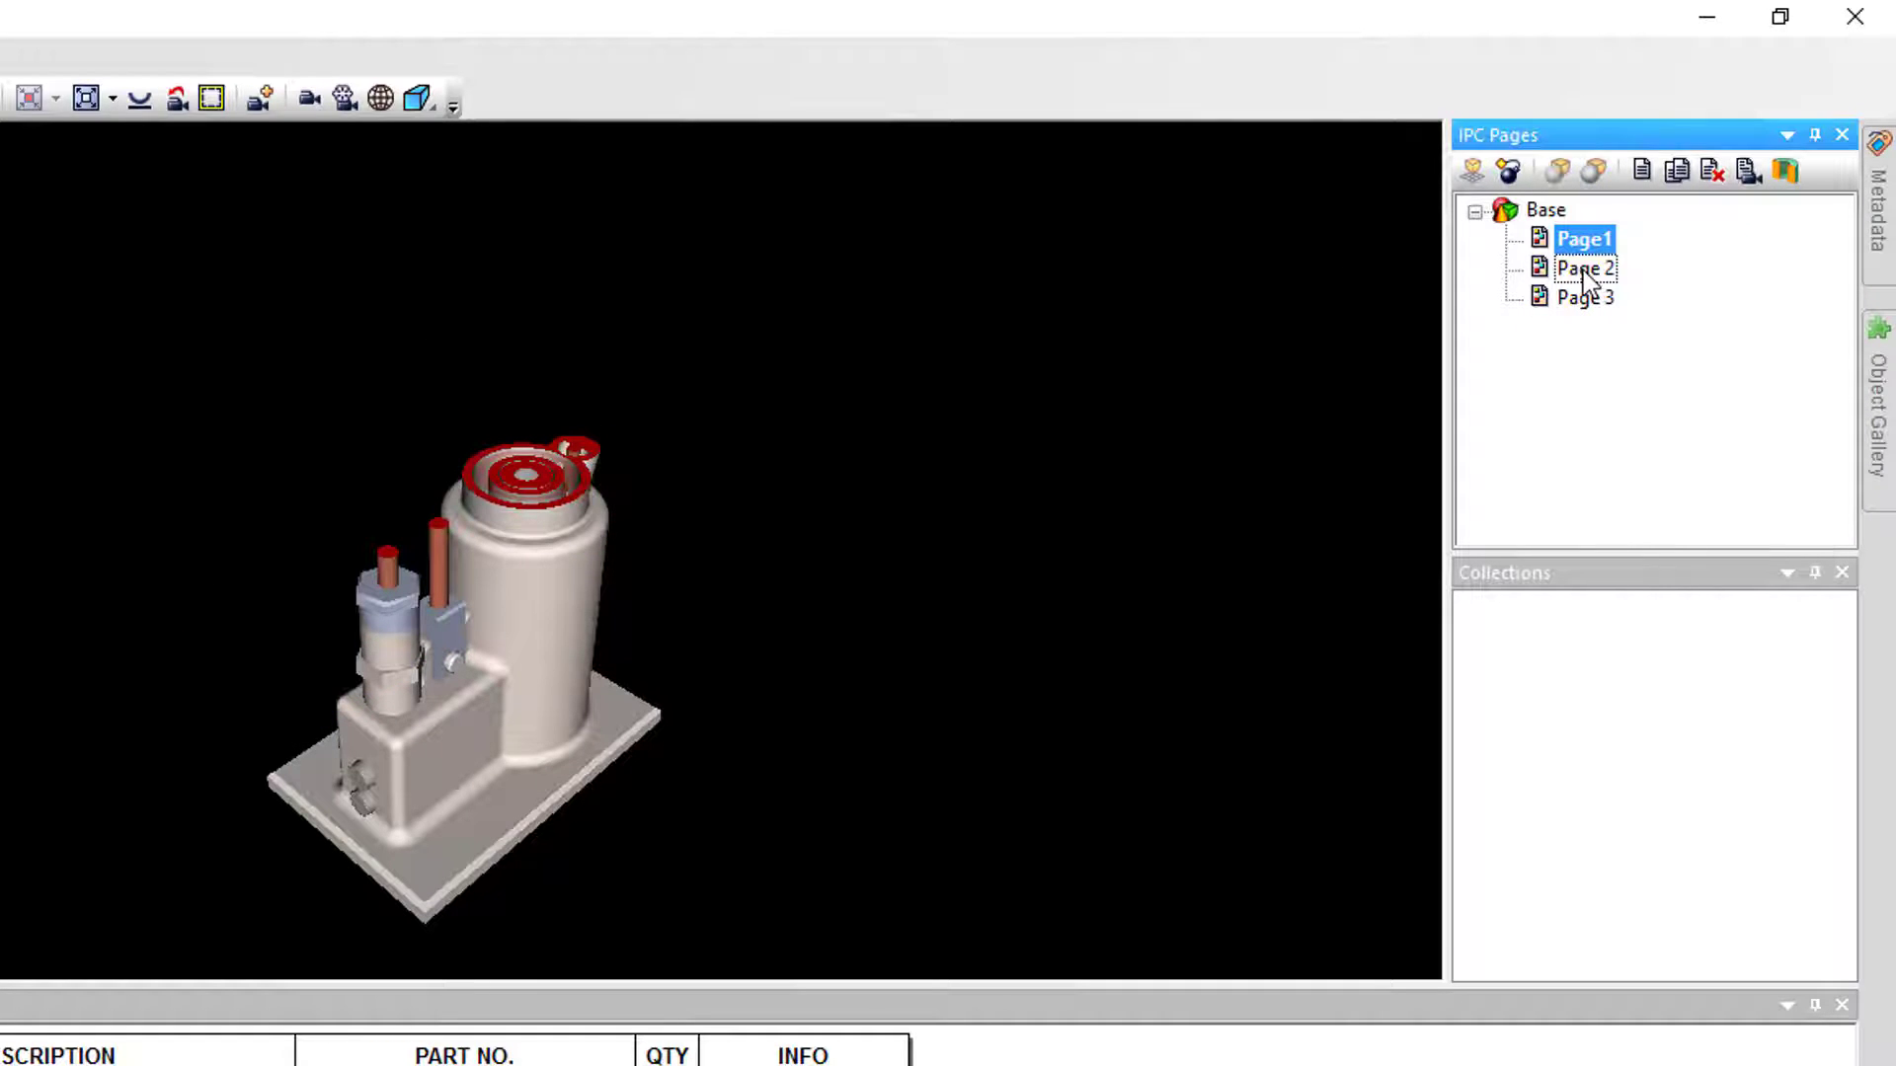
pyautogui.click(1785, 174)
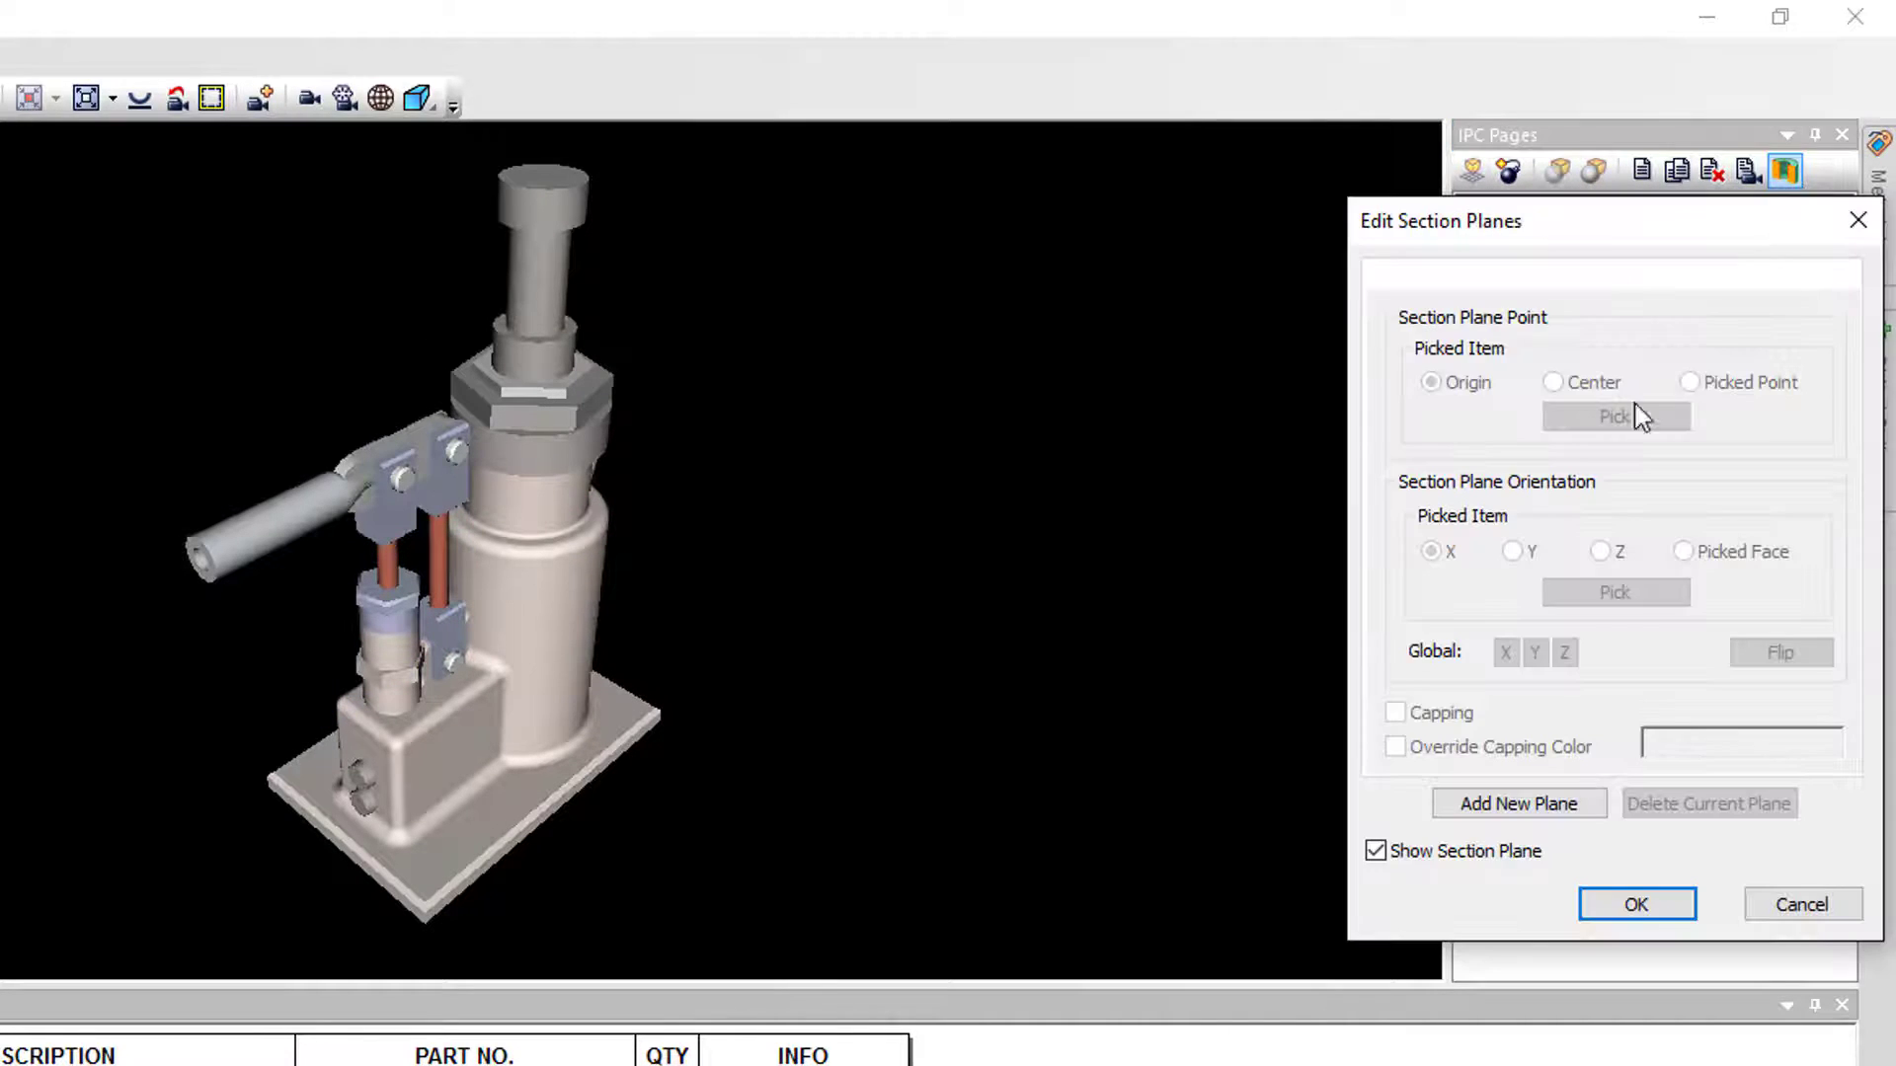
pyautogui.click(1507, 808)
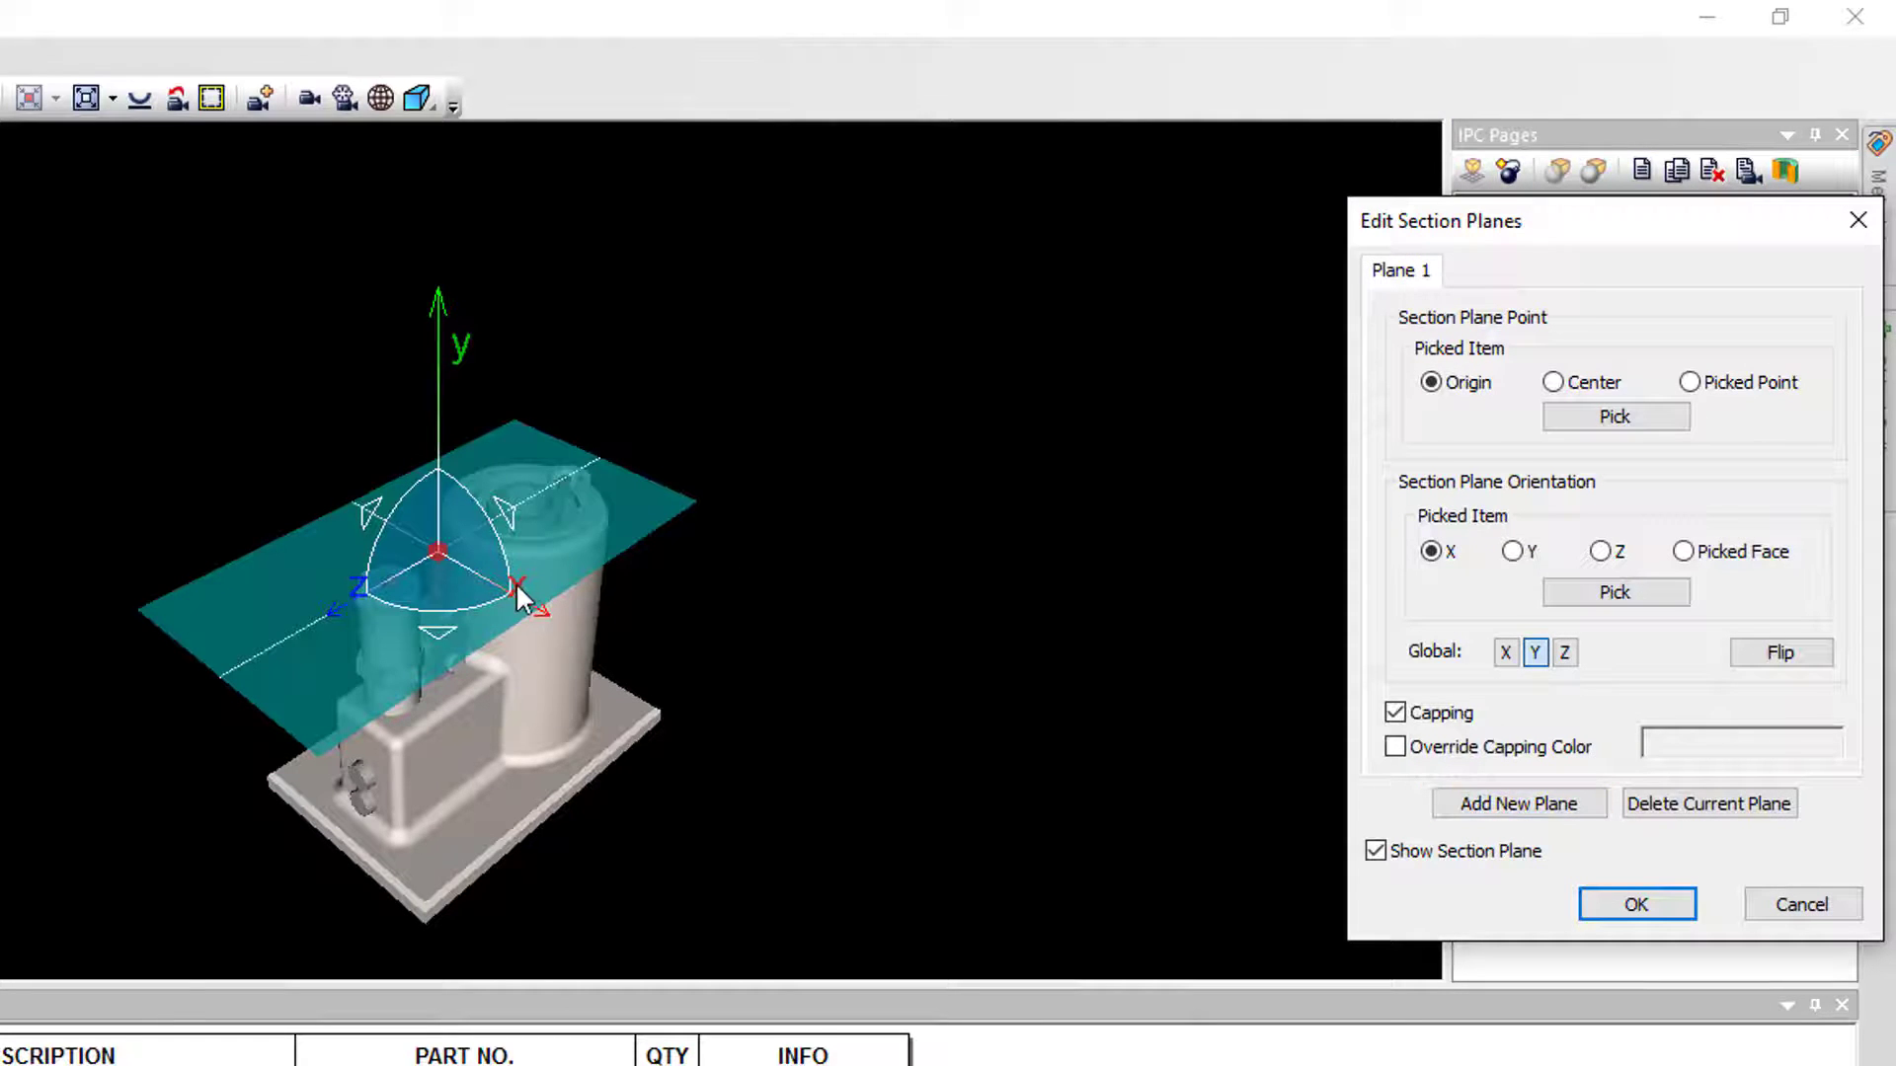
pyautogui.click(1506, 652)
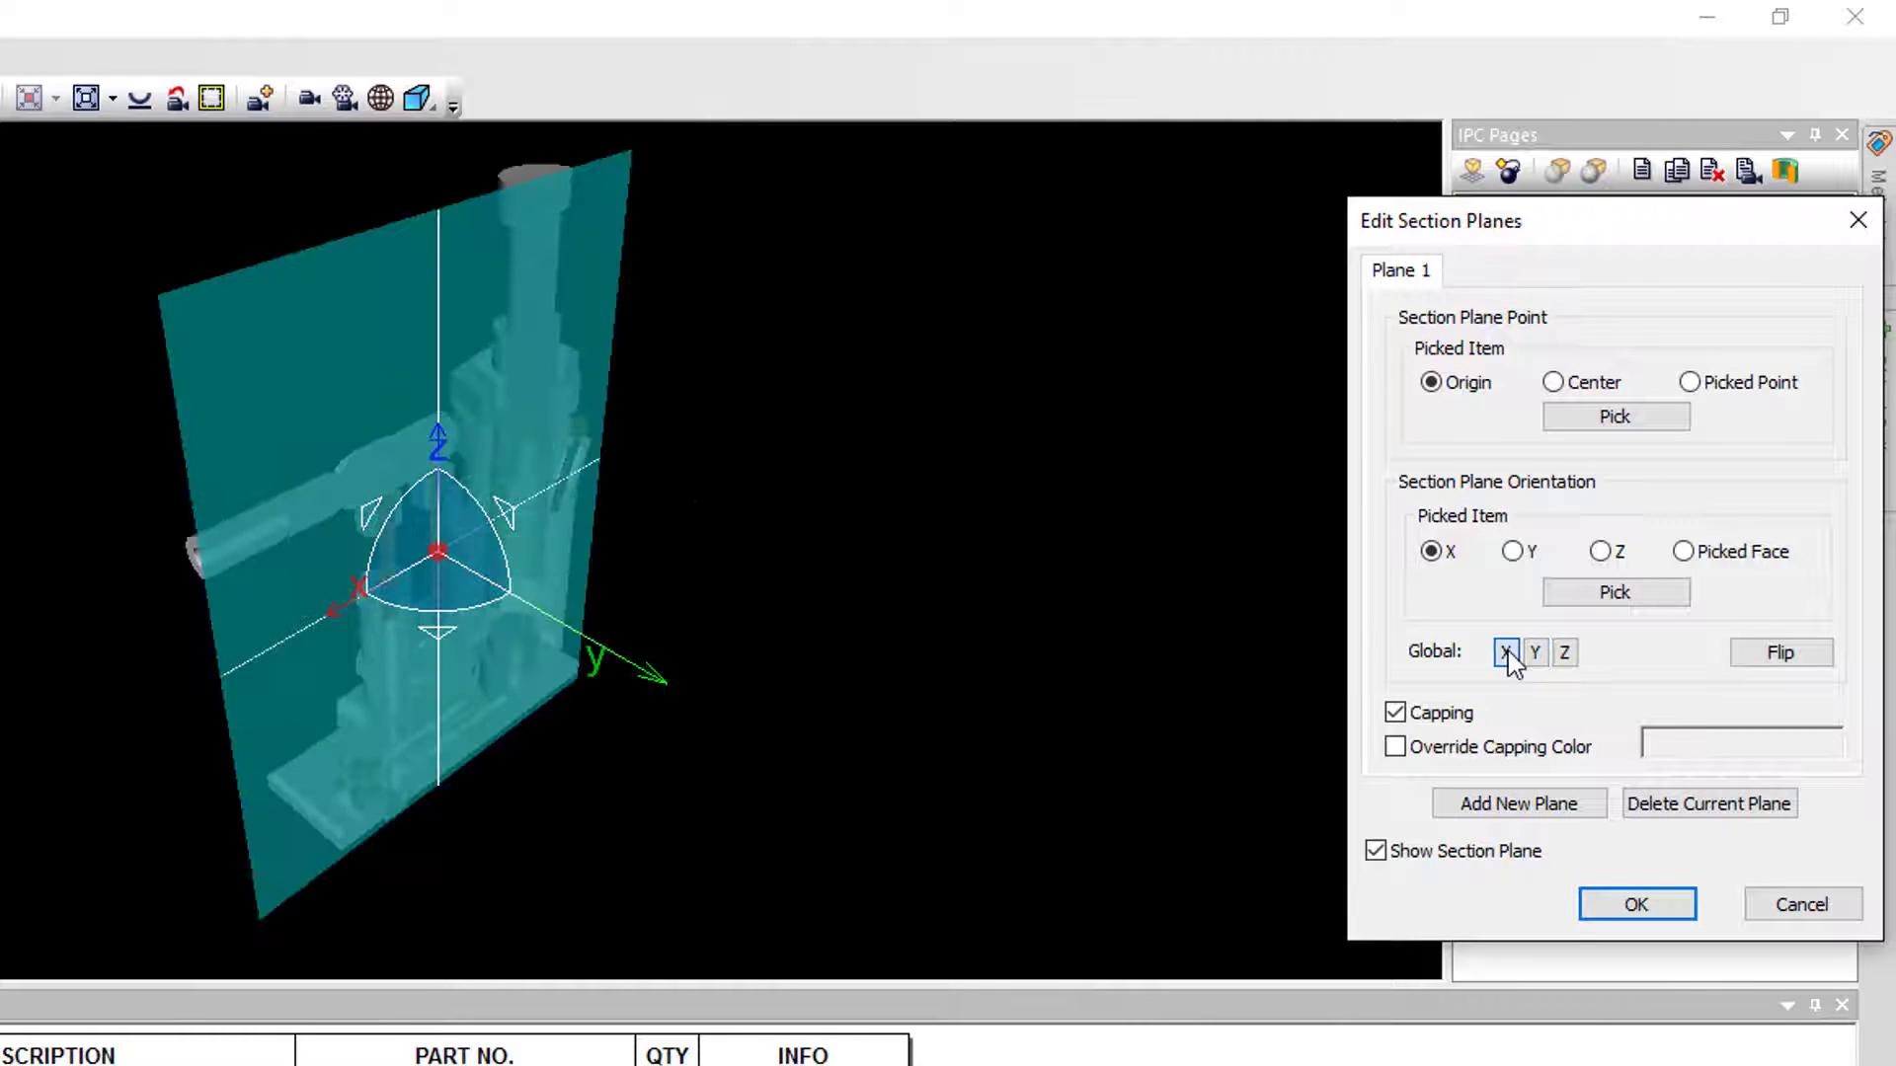
pyautogui.click(1416, 748)
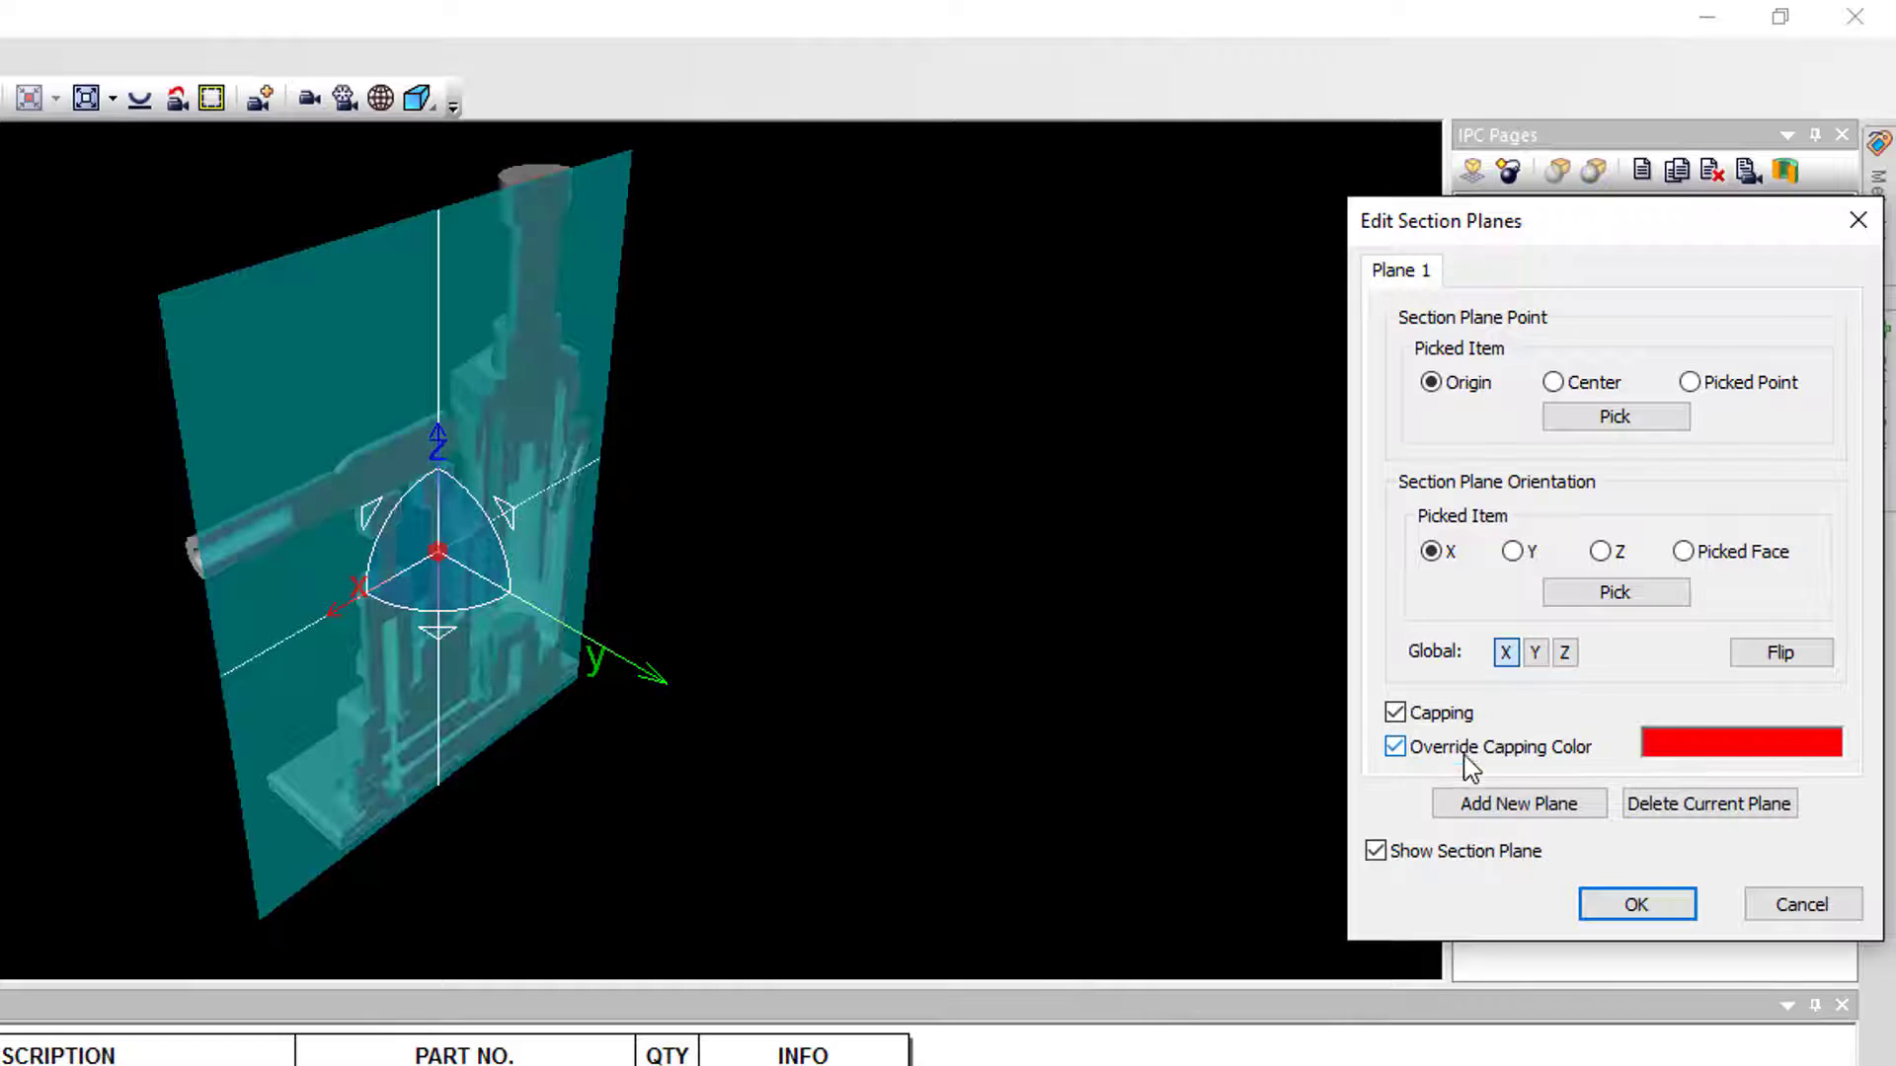
pyautogui.click(1718, 745)
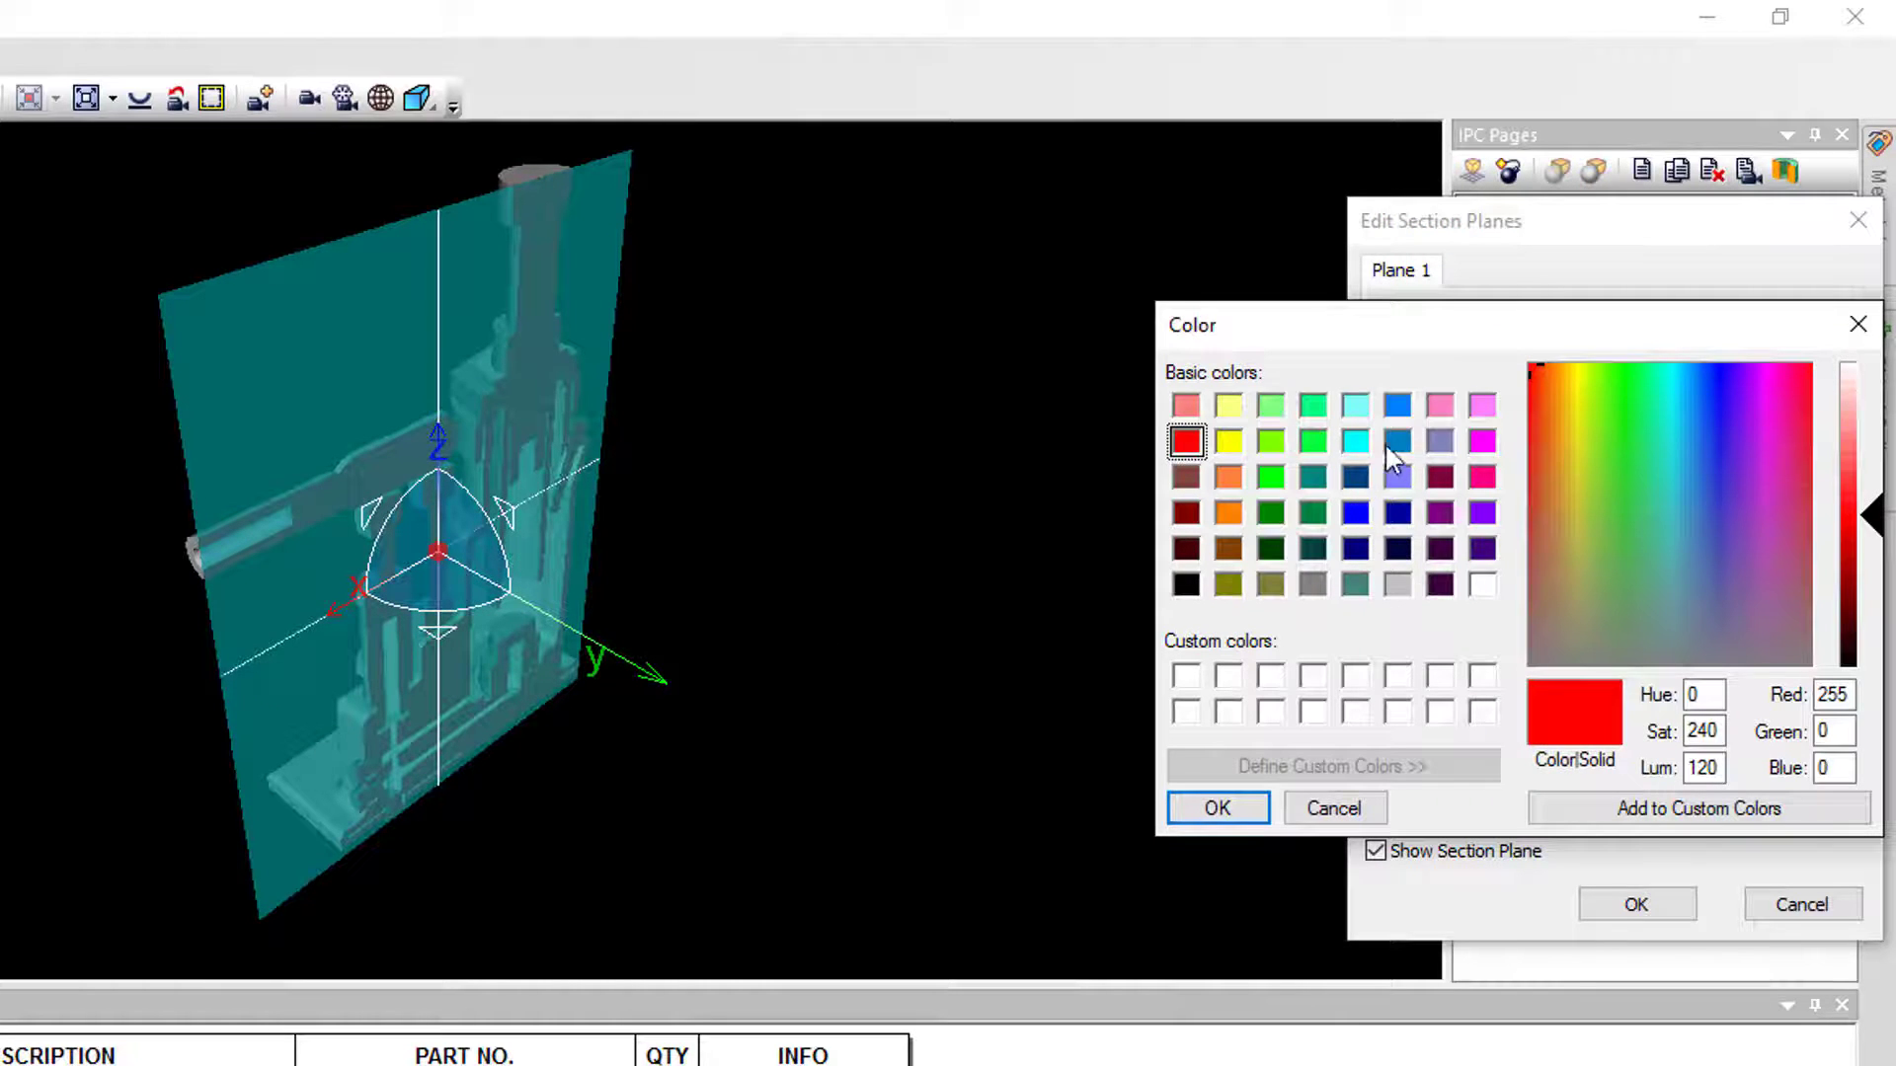
pyautogui.click(1482, 404)
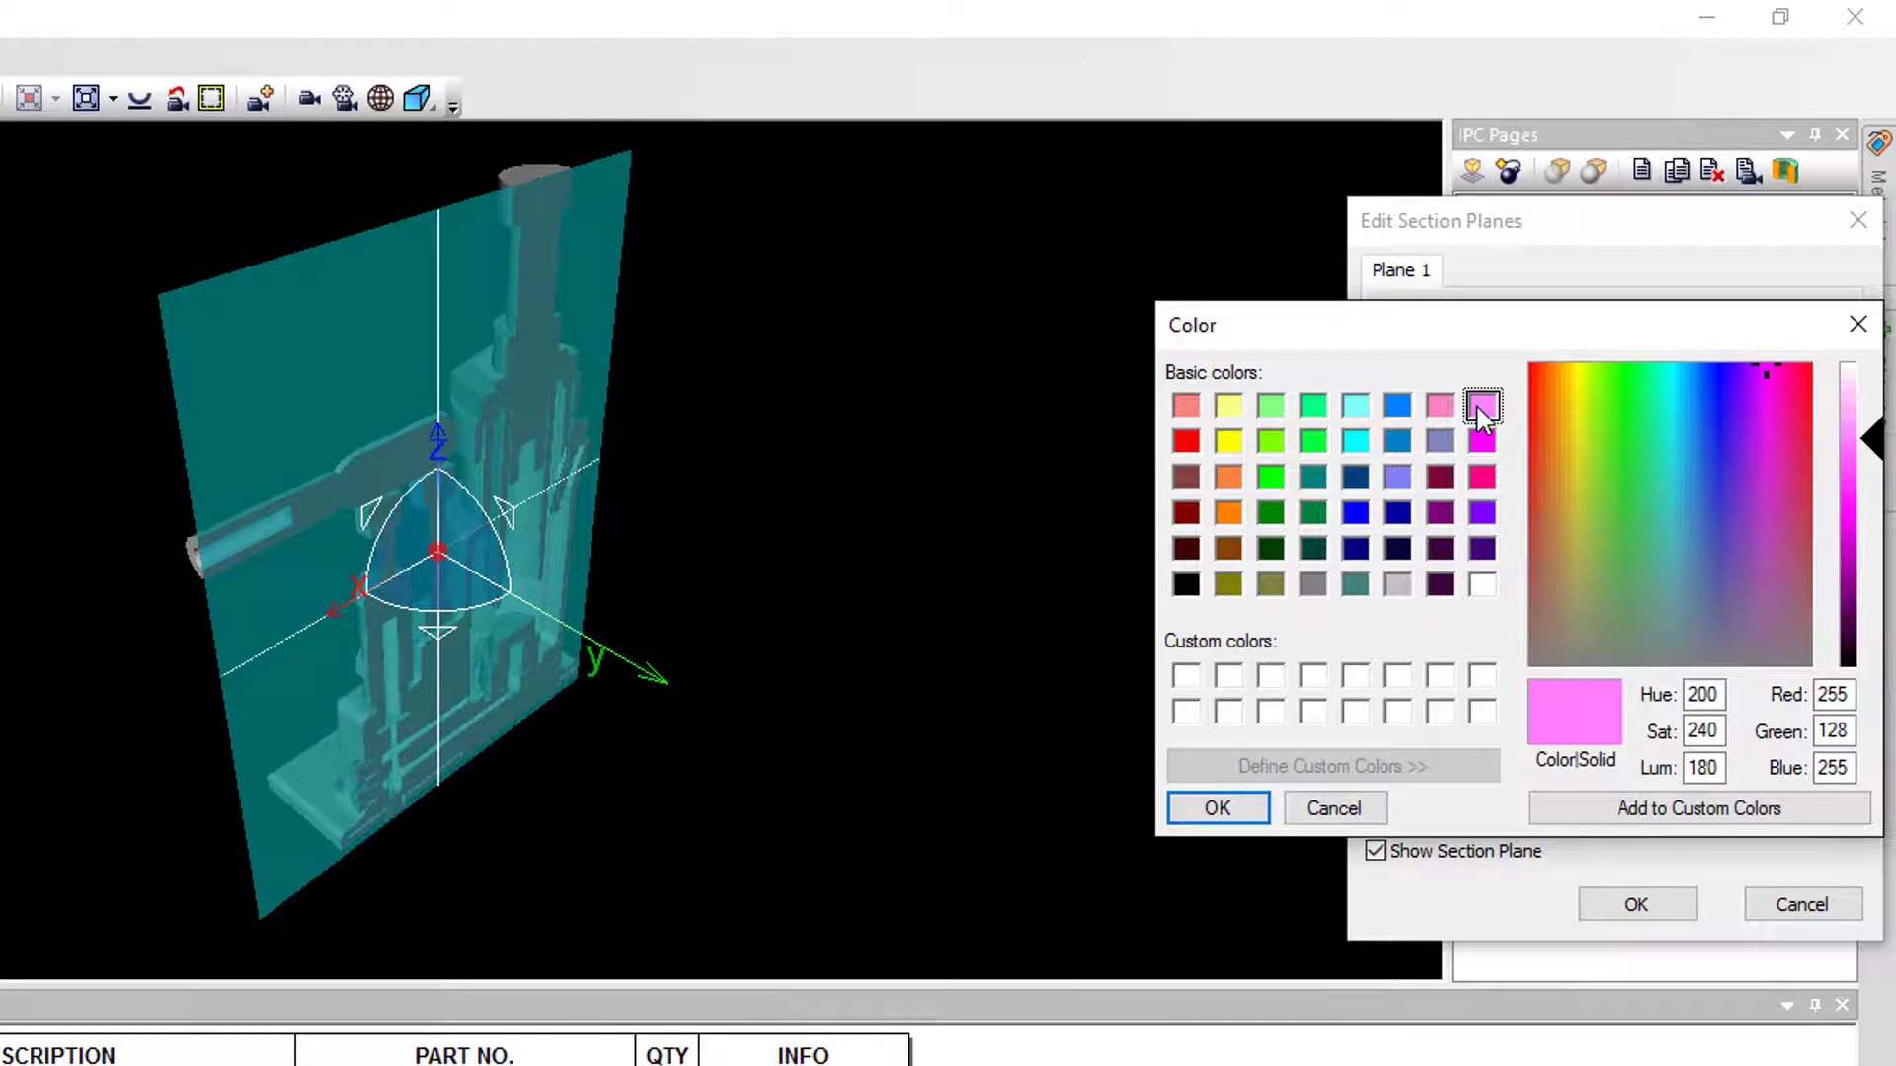
pyautogui.click(1217, 810)
pyautogui.click(1634, 904)
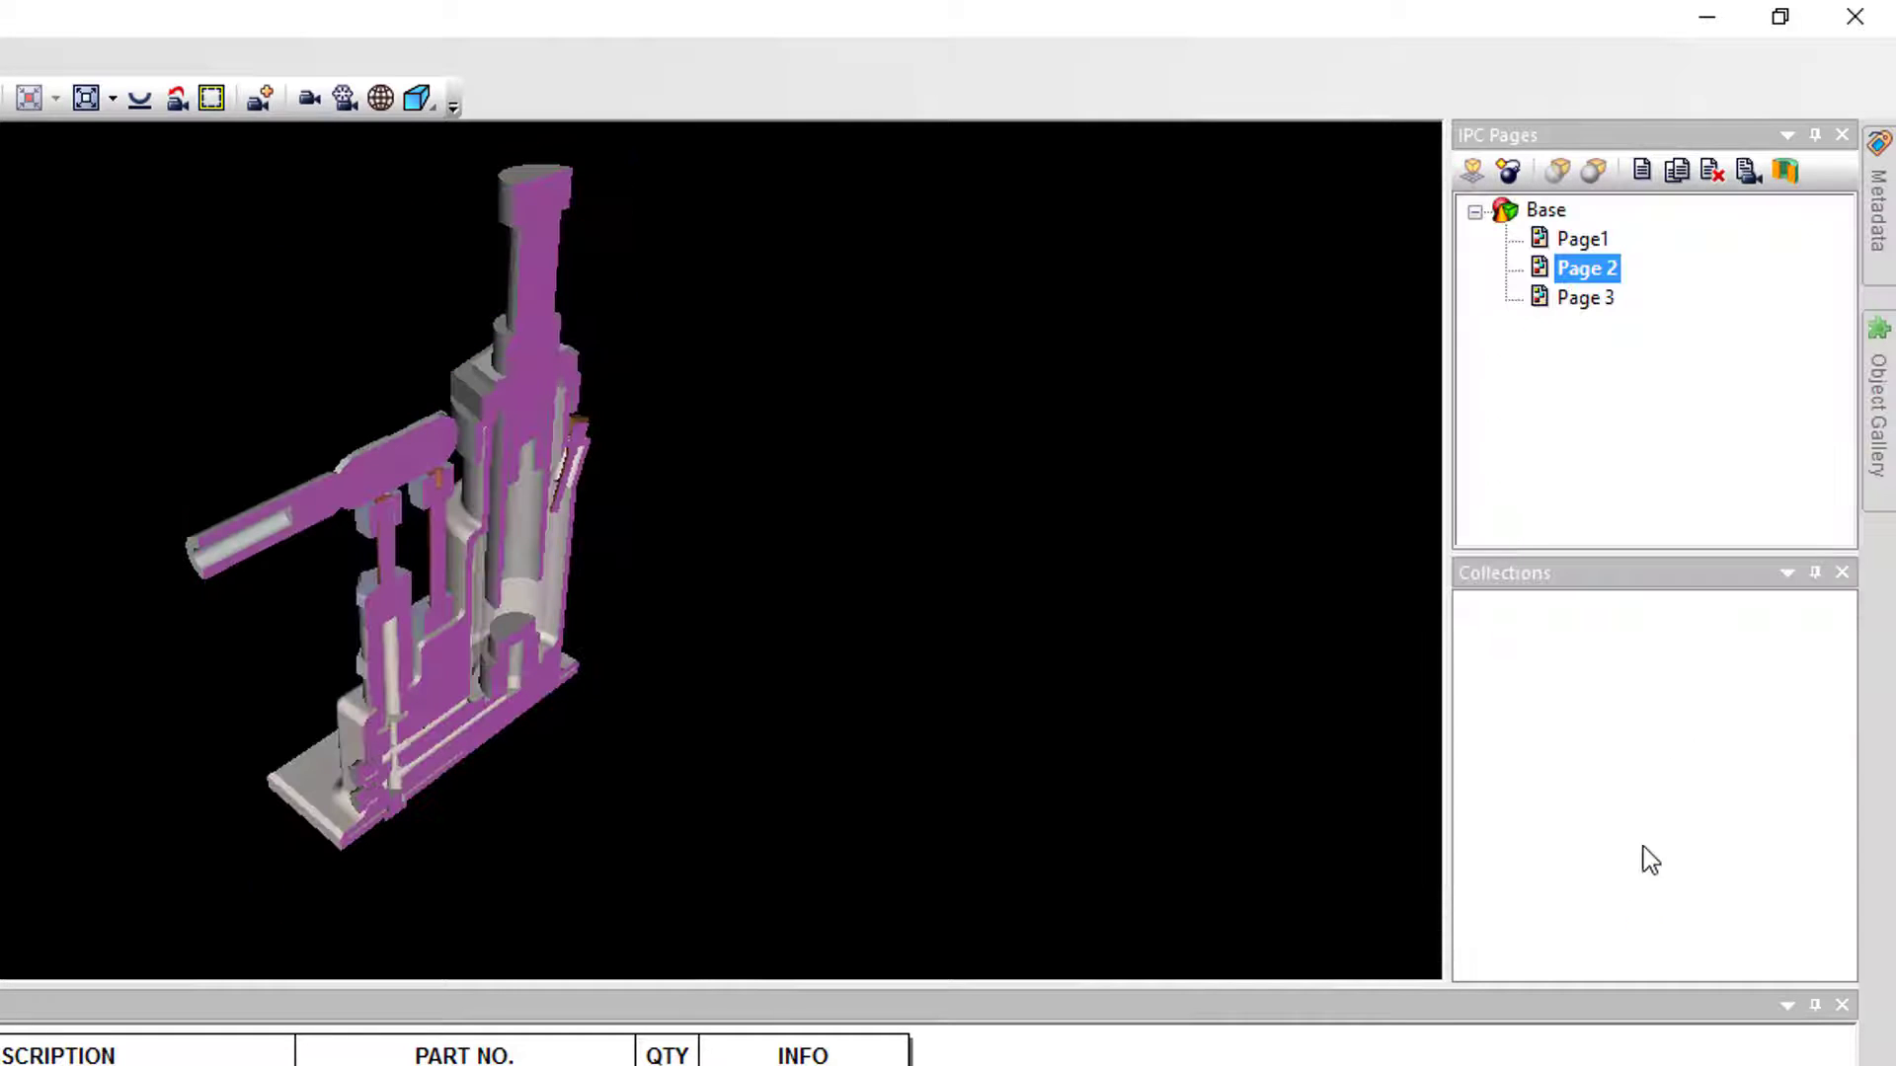
# Step: Give Page 3 a horizontal section plane with yellow capping, lowered slightly, then add a second plane
pyautogui.click(1586, 299)
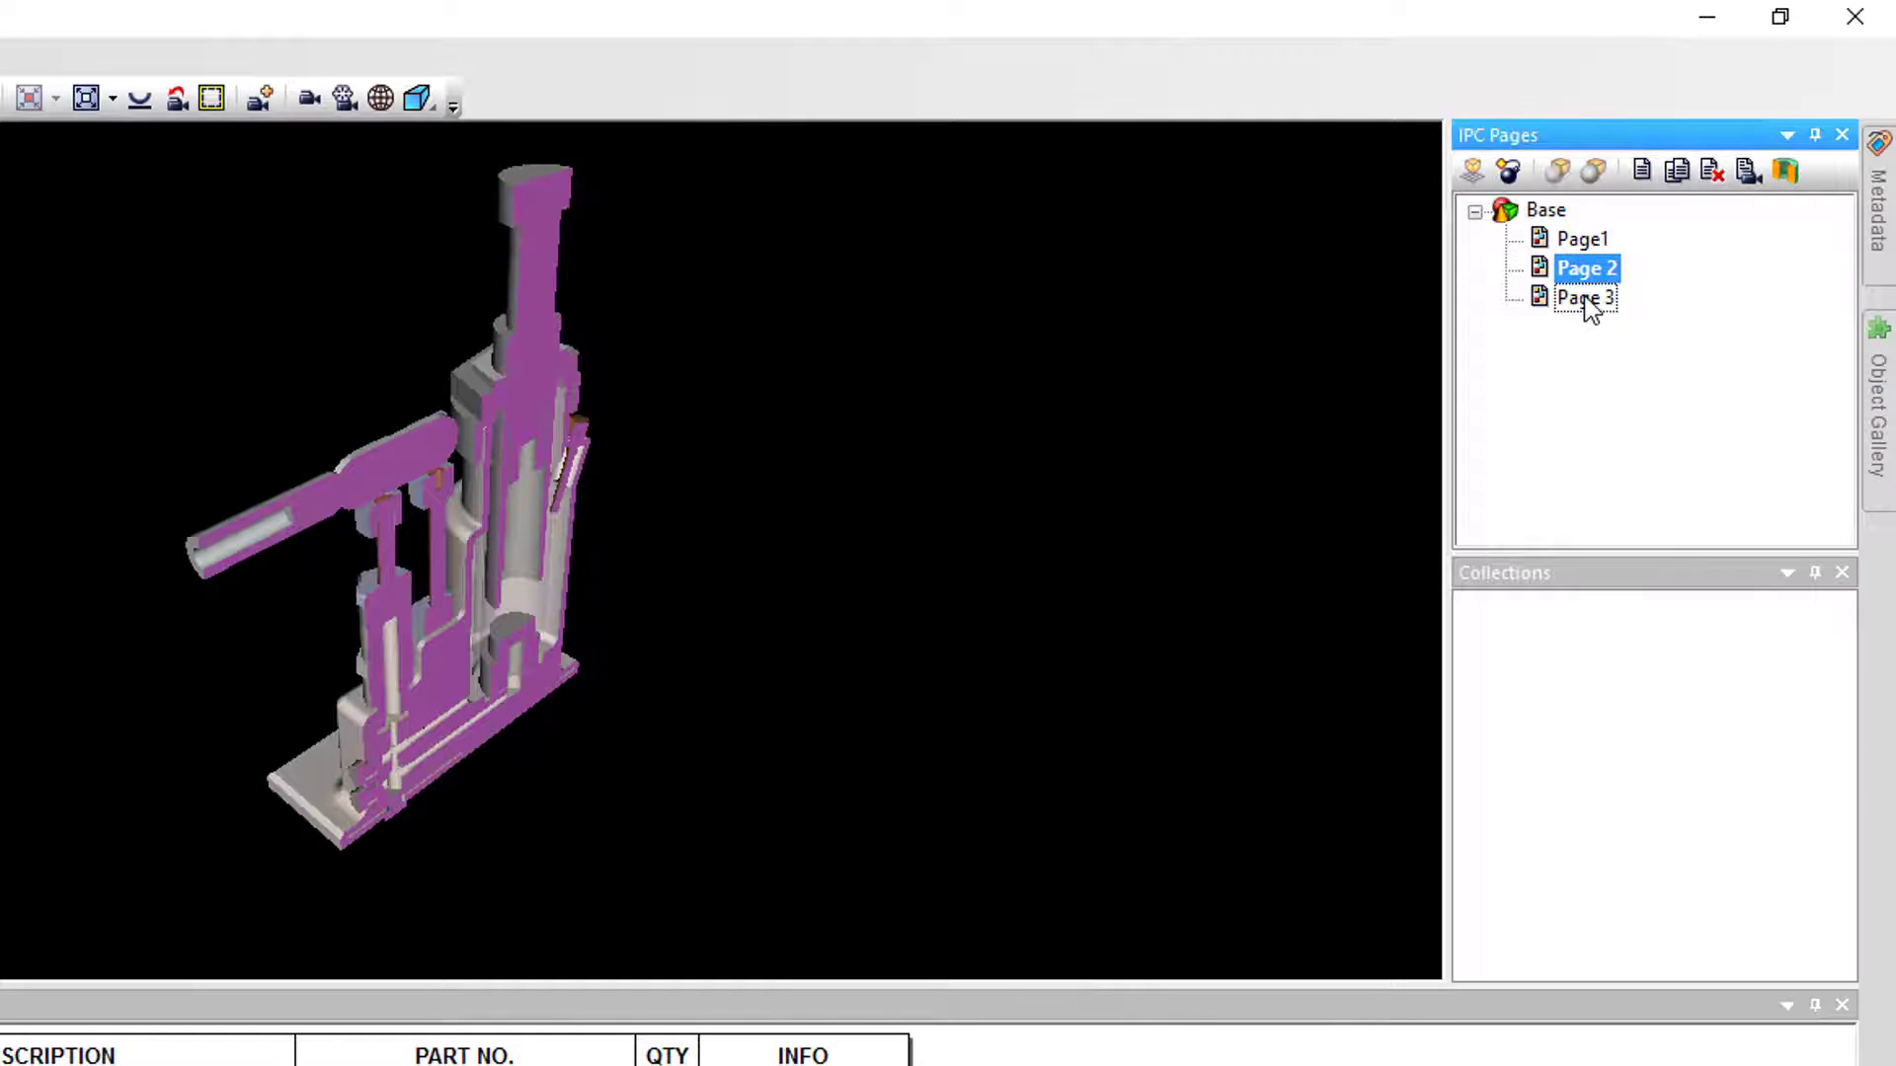
pyautogui.click(1784, 171)
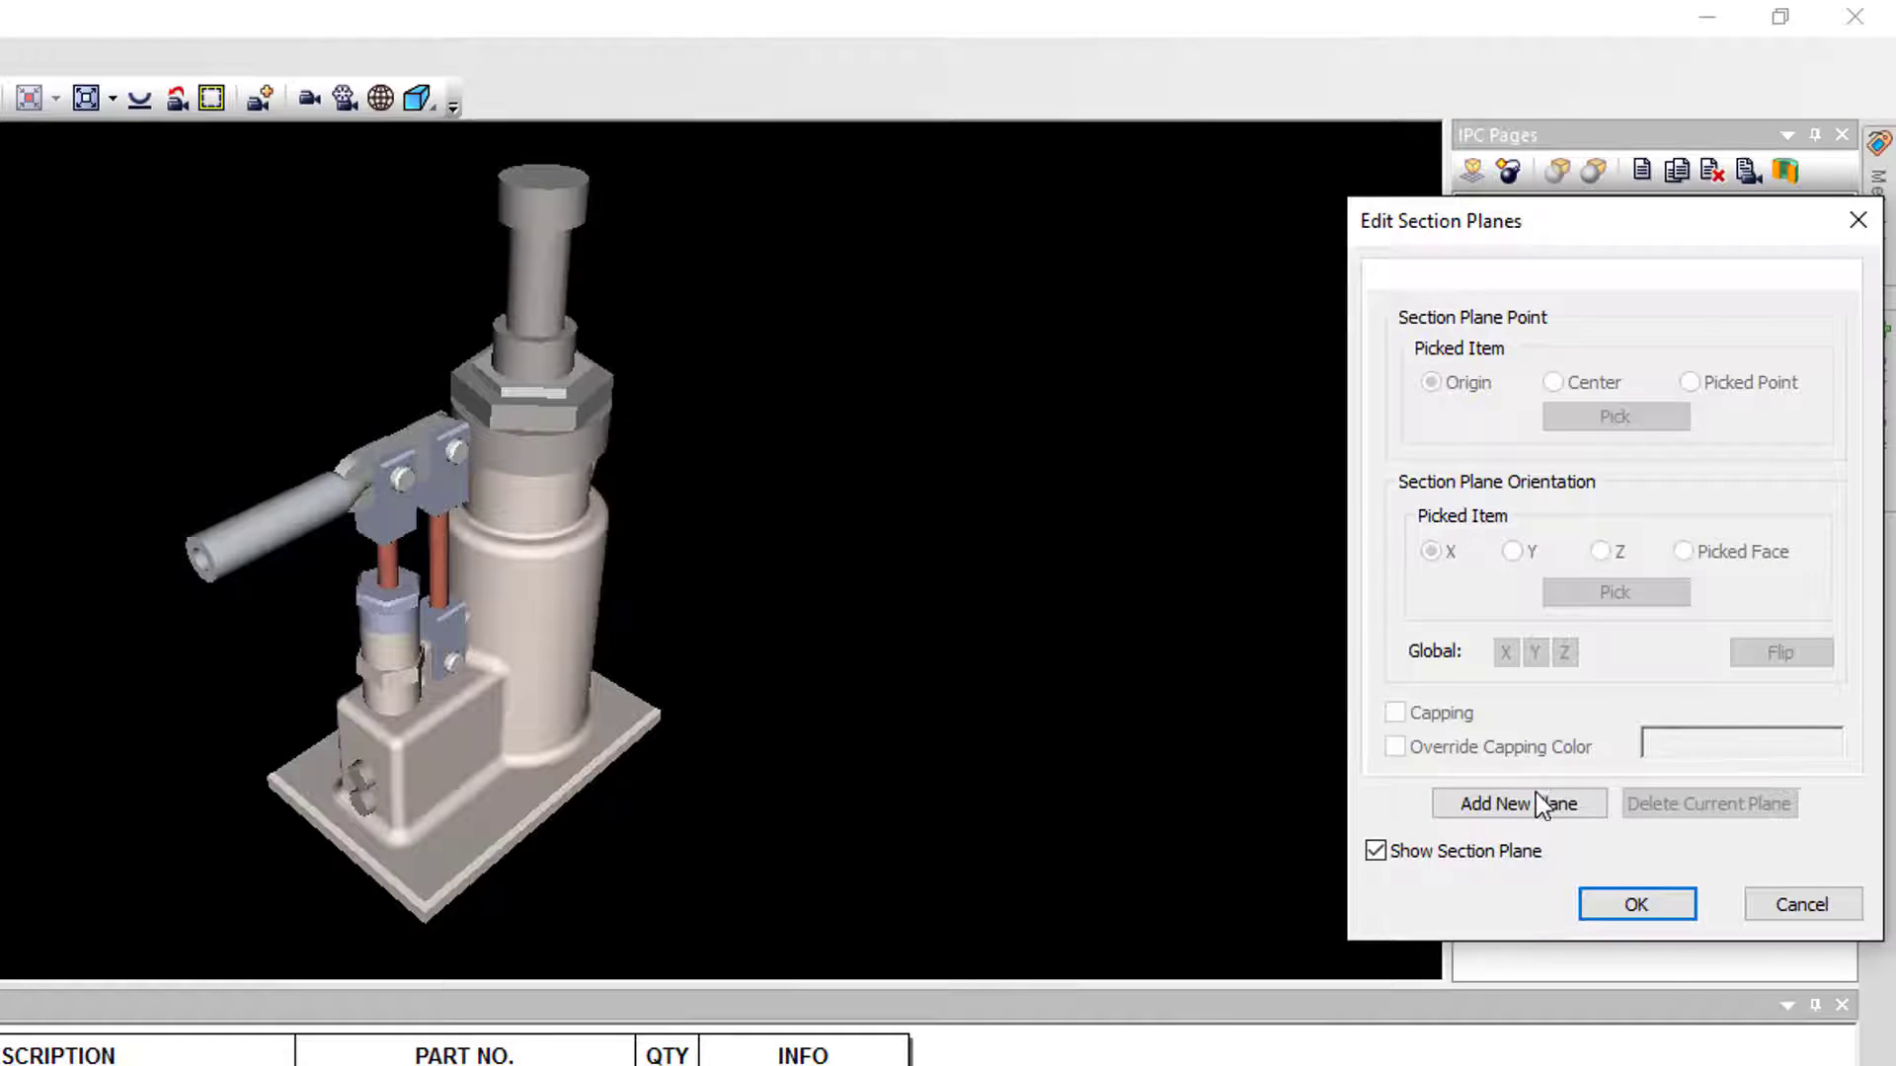
pyautogui.click(1481, 802)
pyautogui.click(1456, 759)
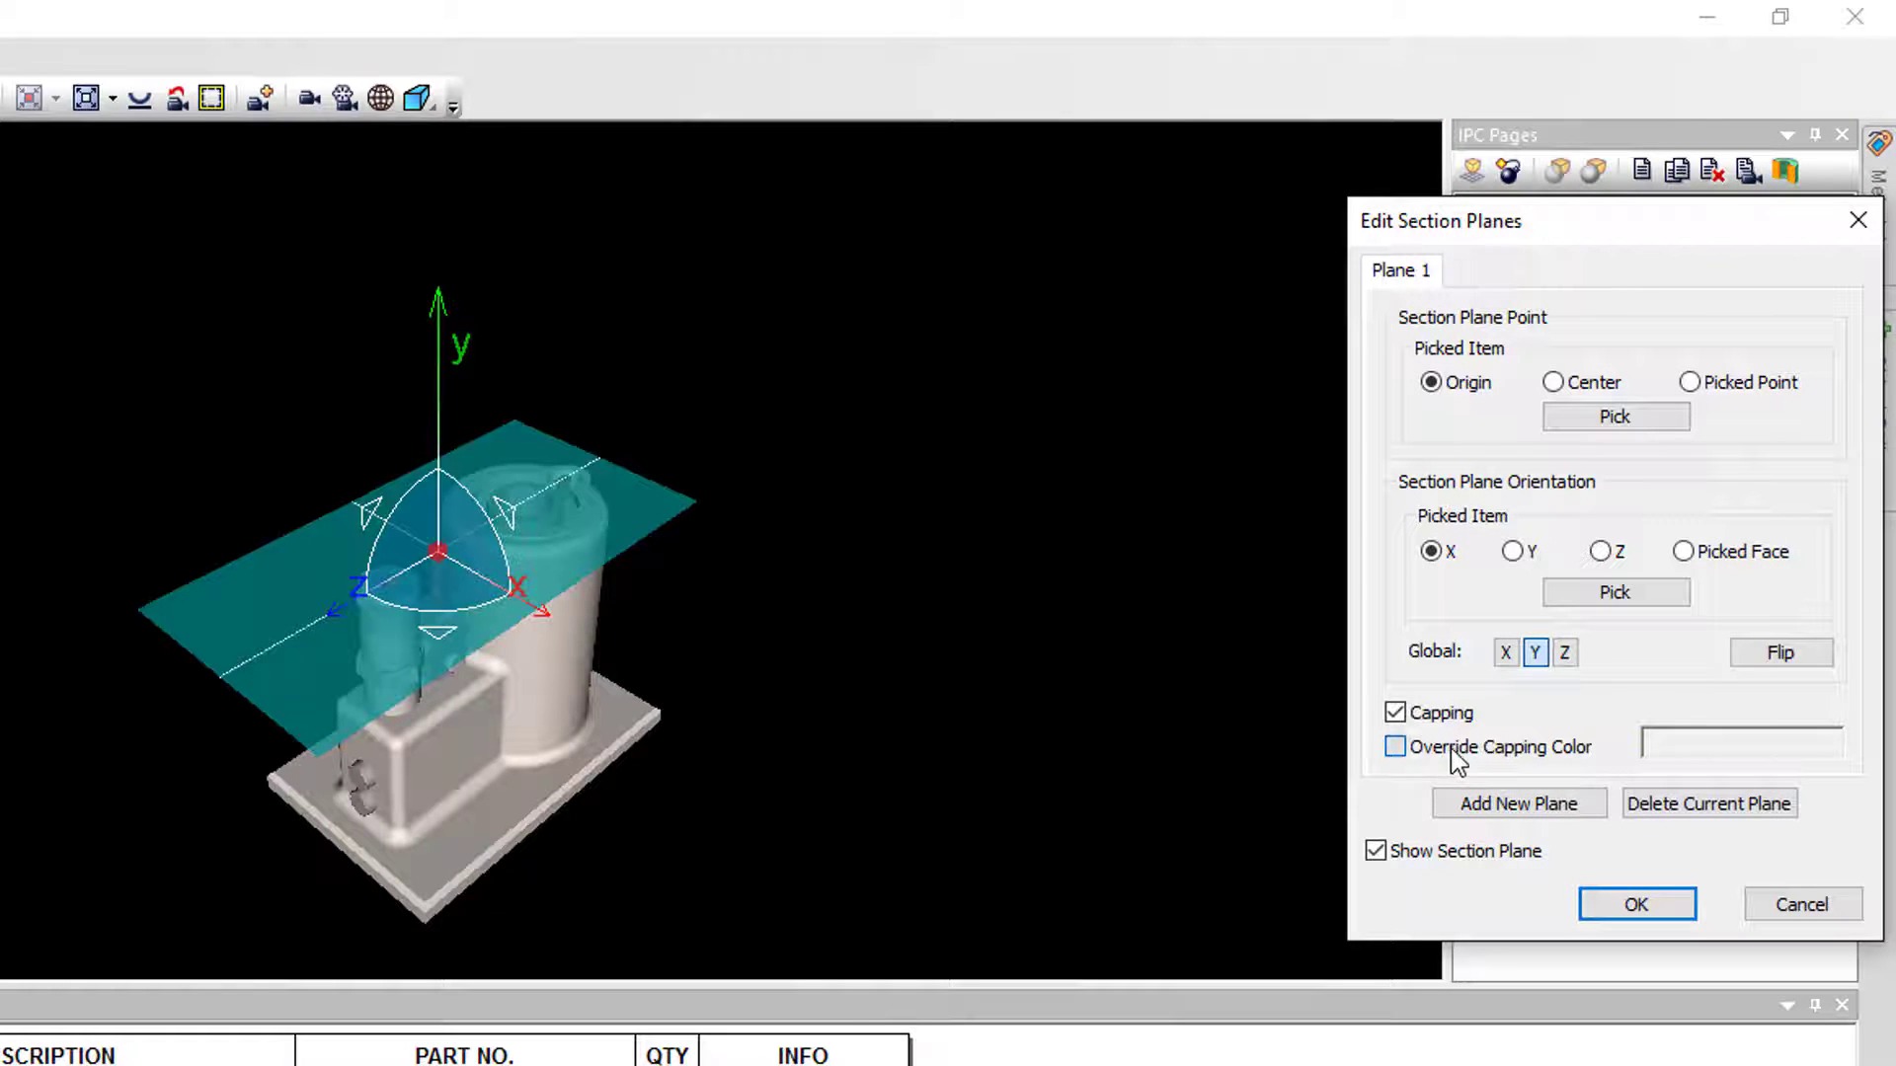
pyautogui.click(1691, 742)
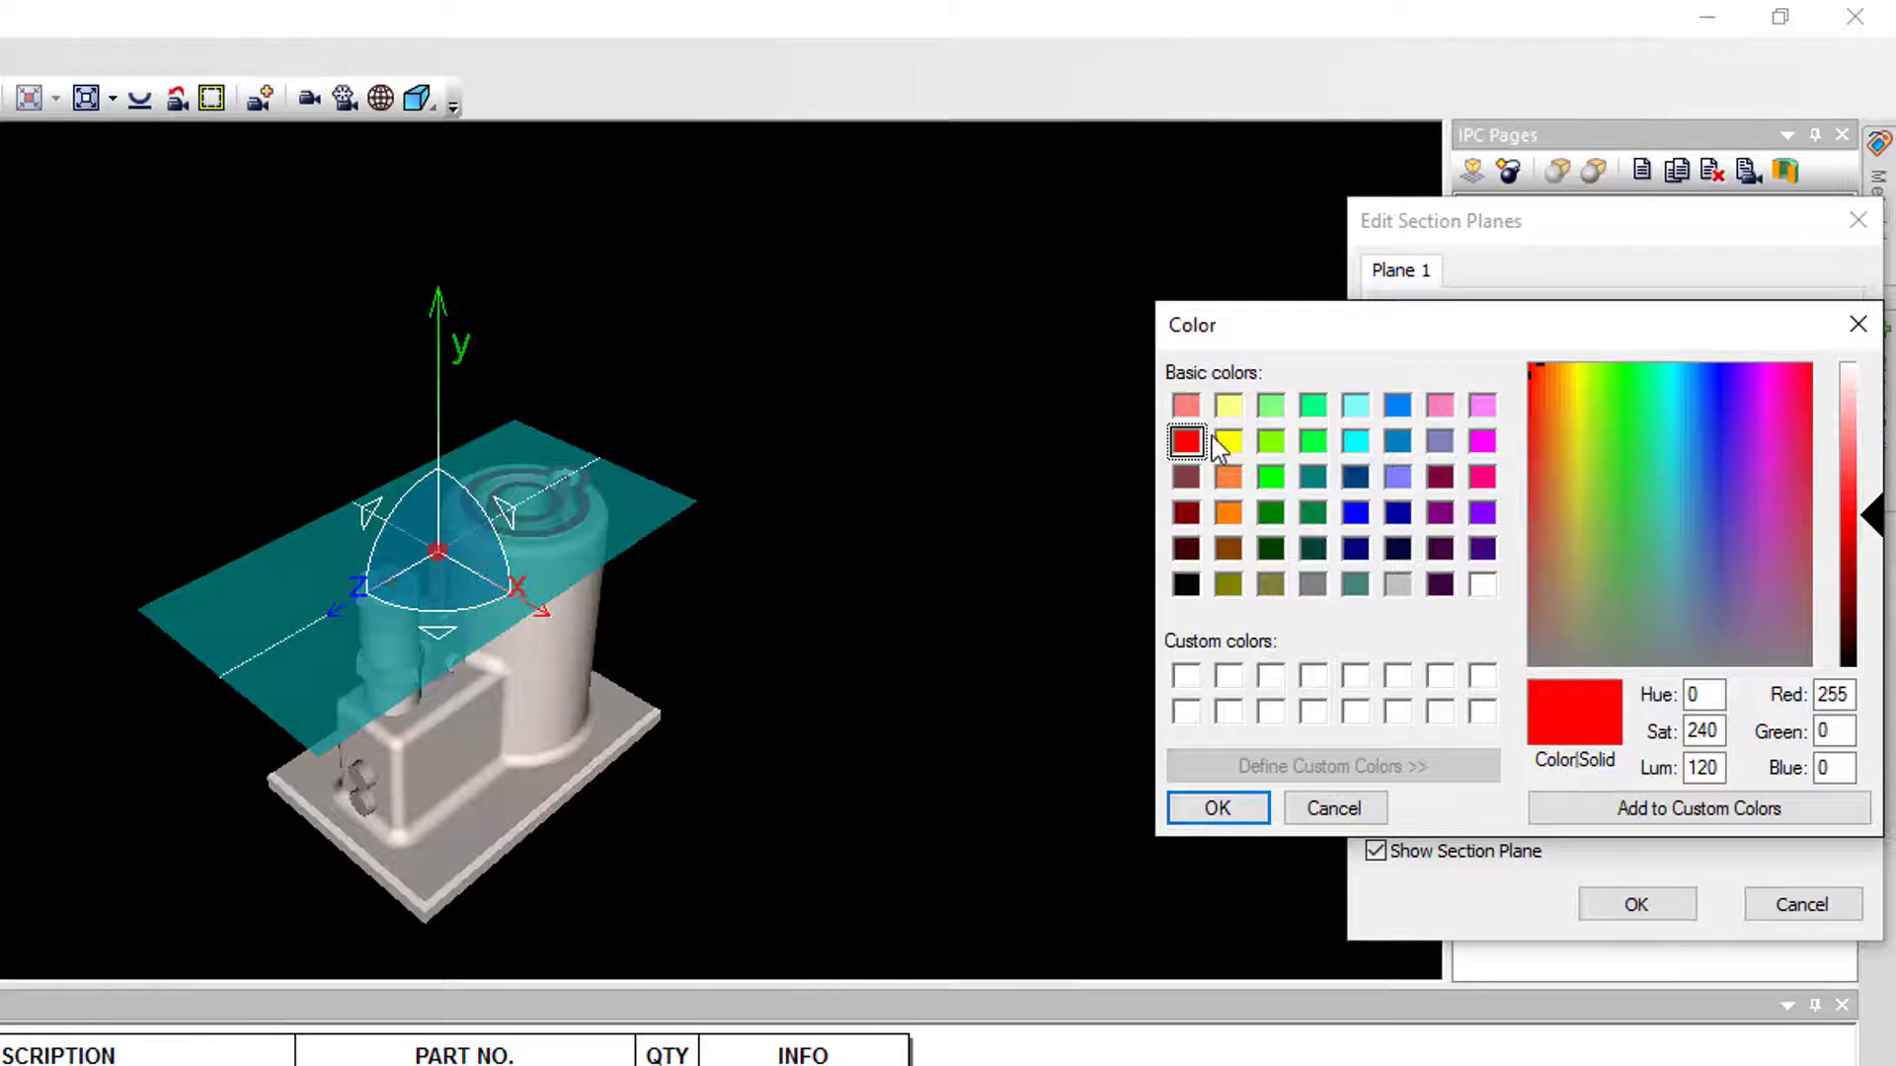
pyautogui.click(1228, 441)
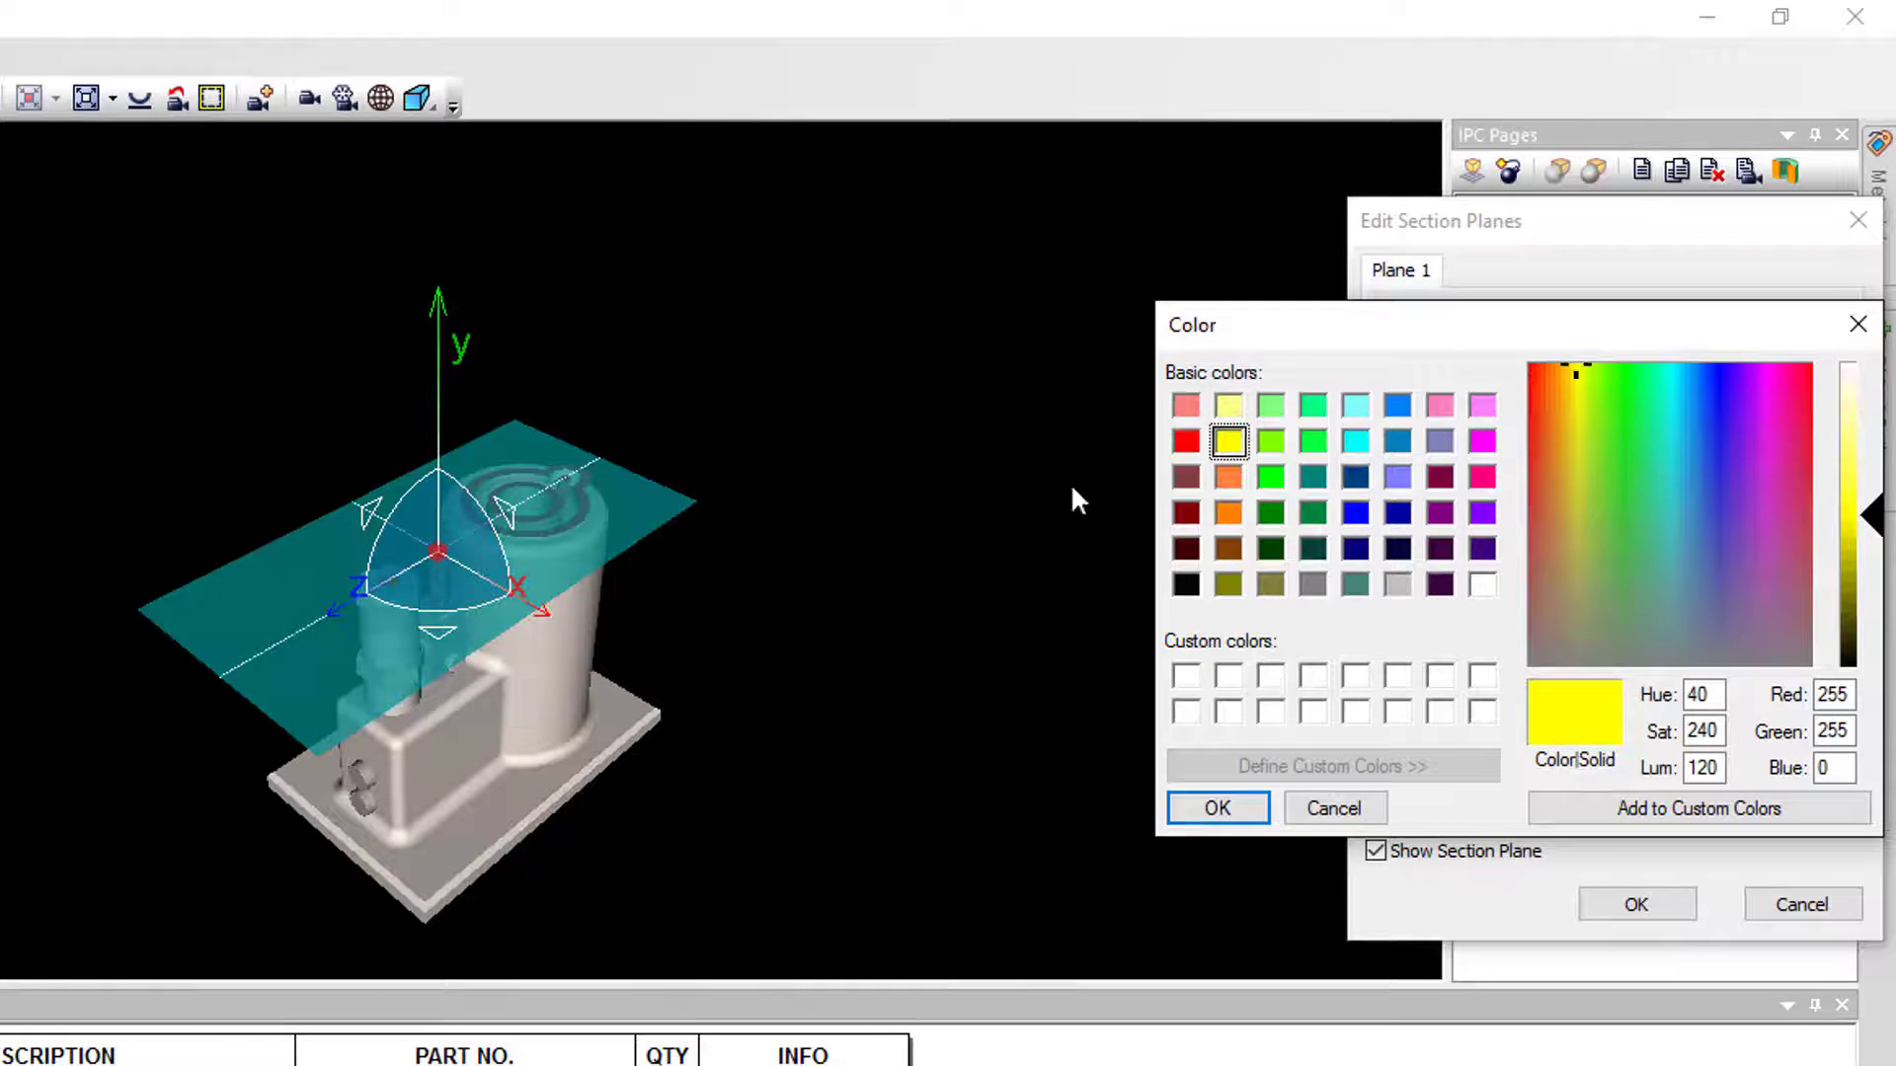
pyautogui.click(437, 425)
pyautogui.click(1222, 811)
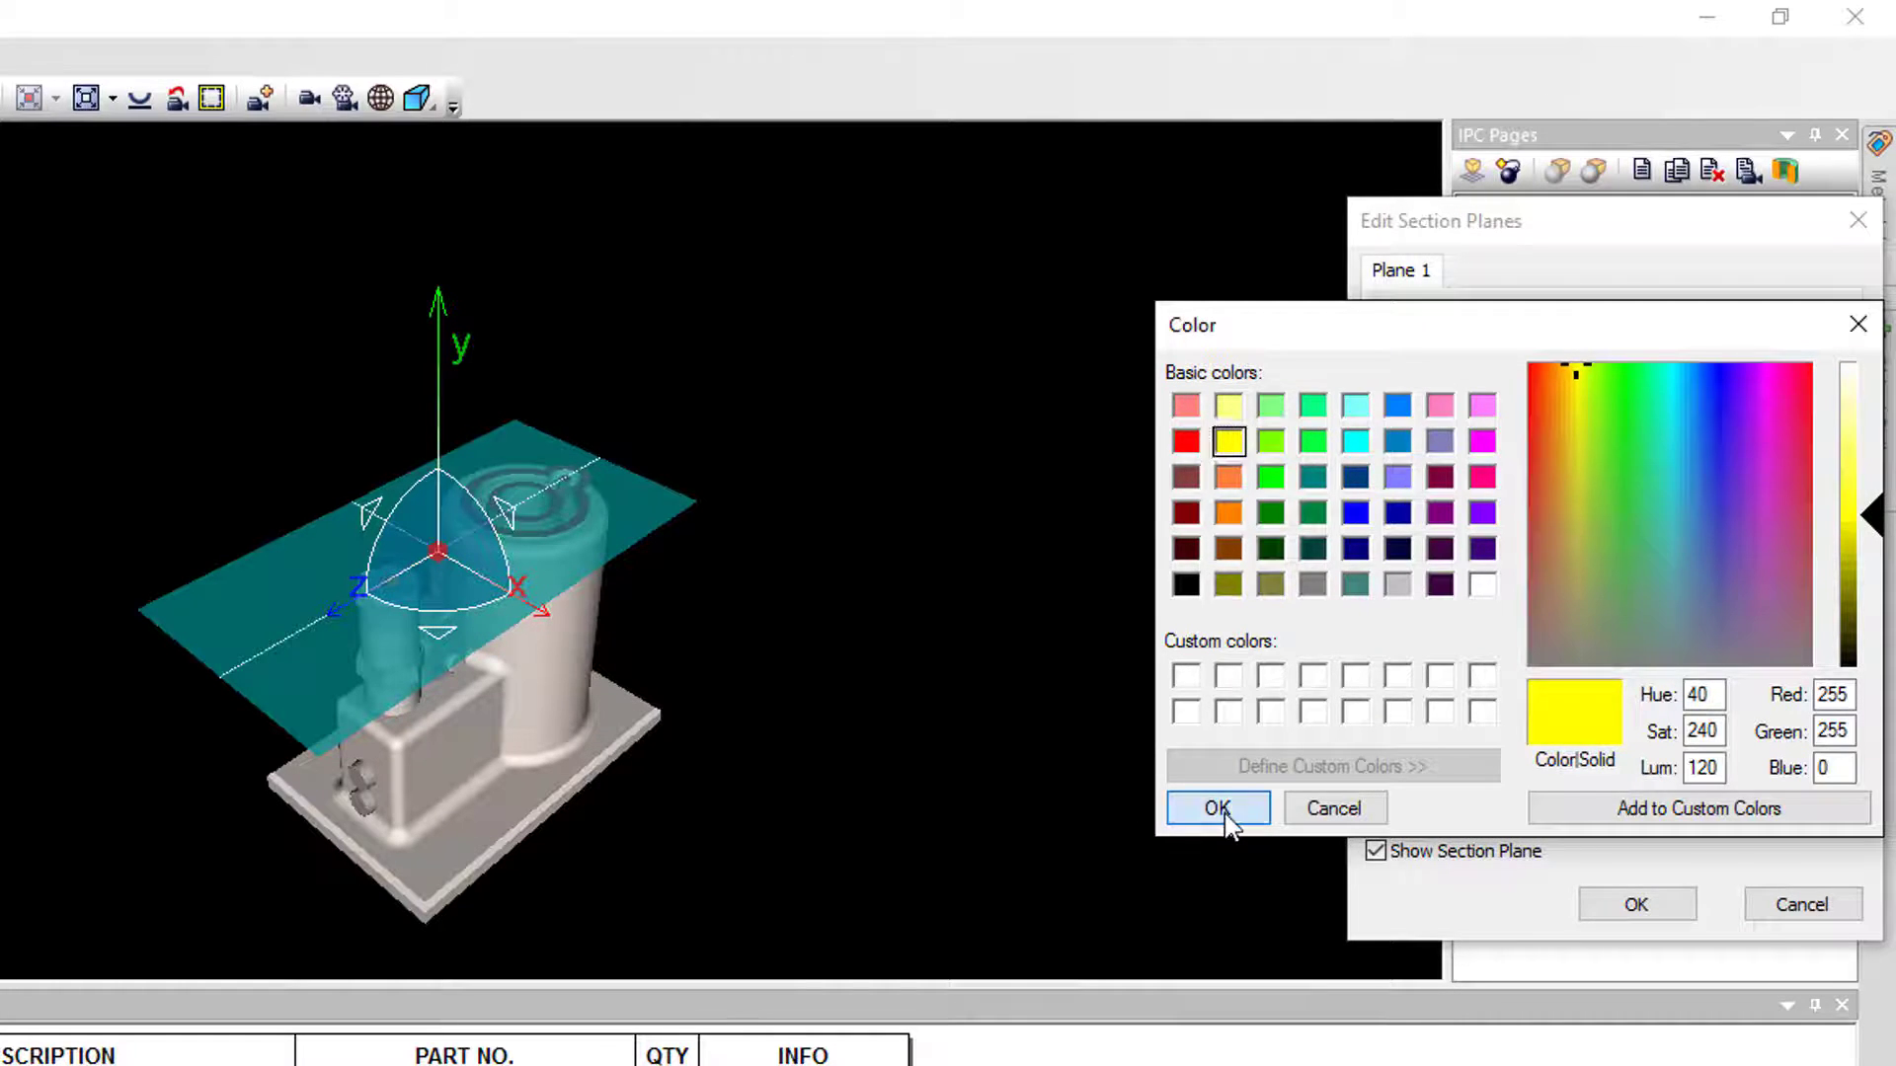
pyautogui.moveTo(439, 414); pyautogui.dragTo(435, 449)
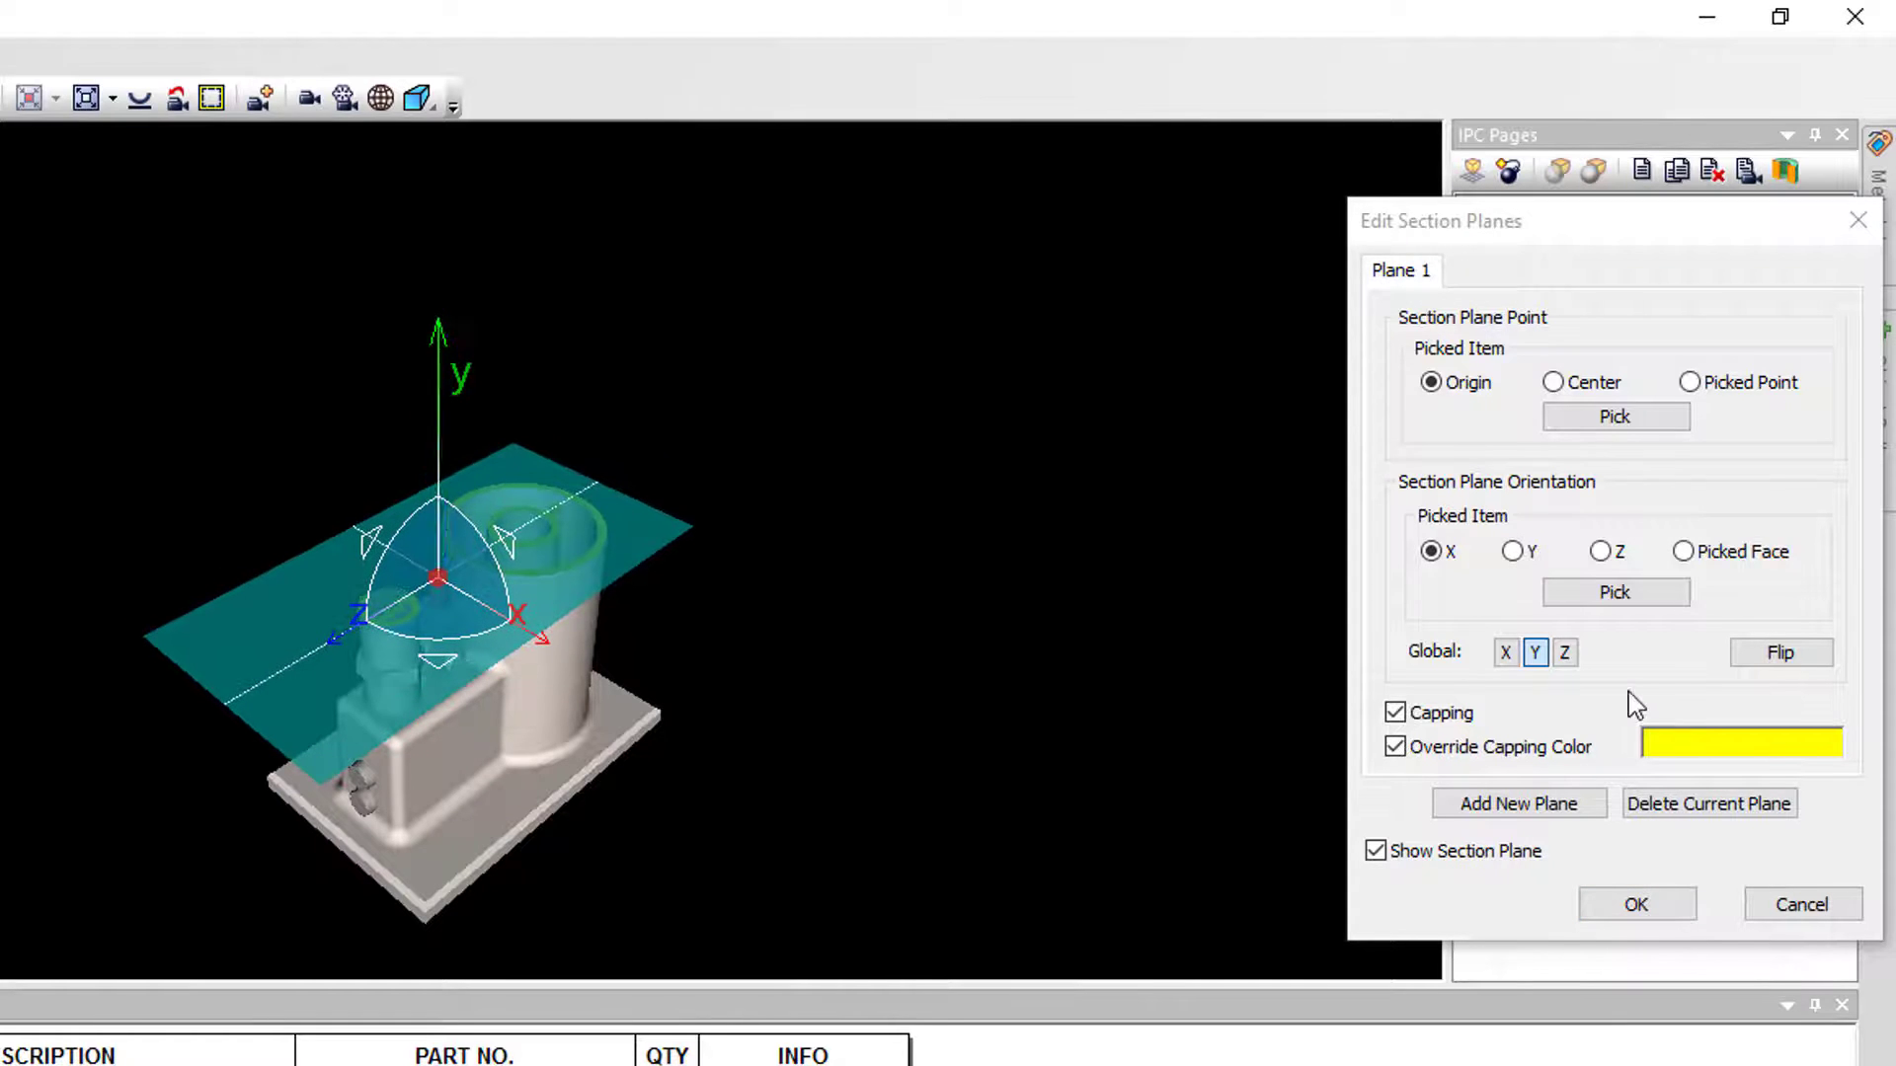
pyautogui.click(1543, 805)
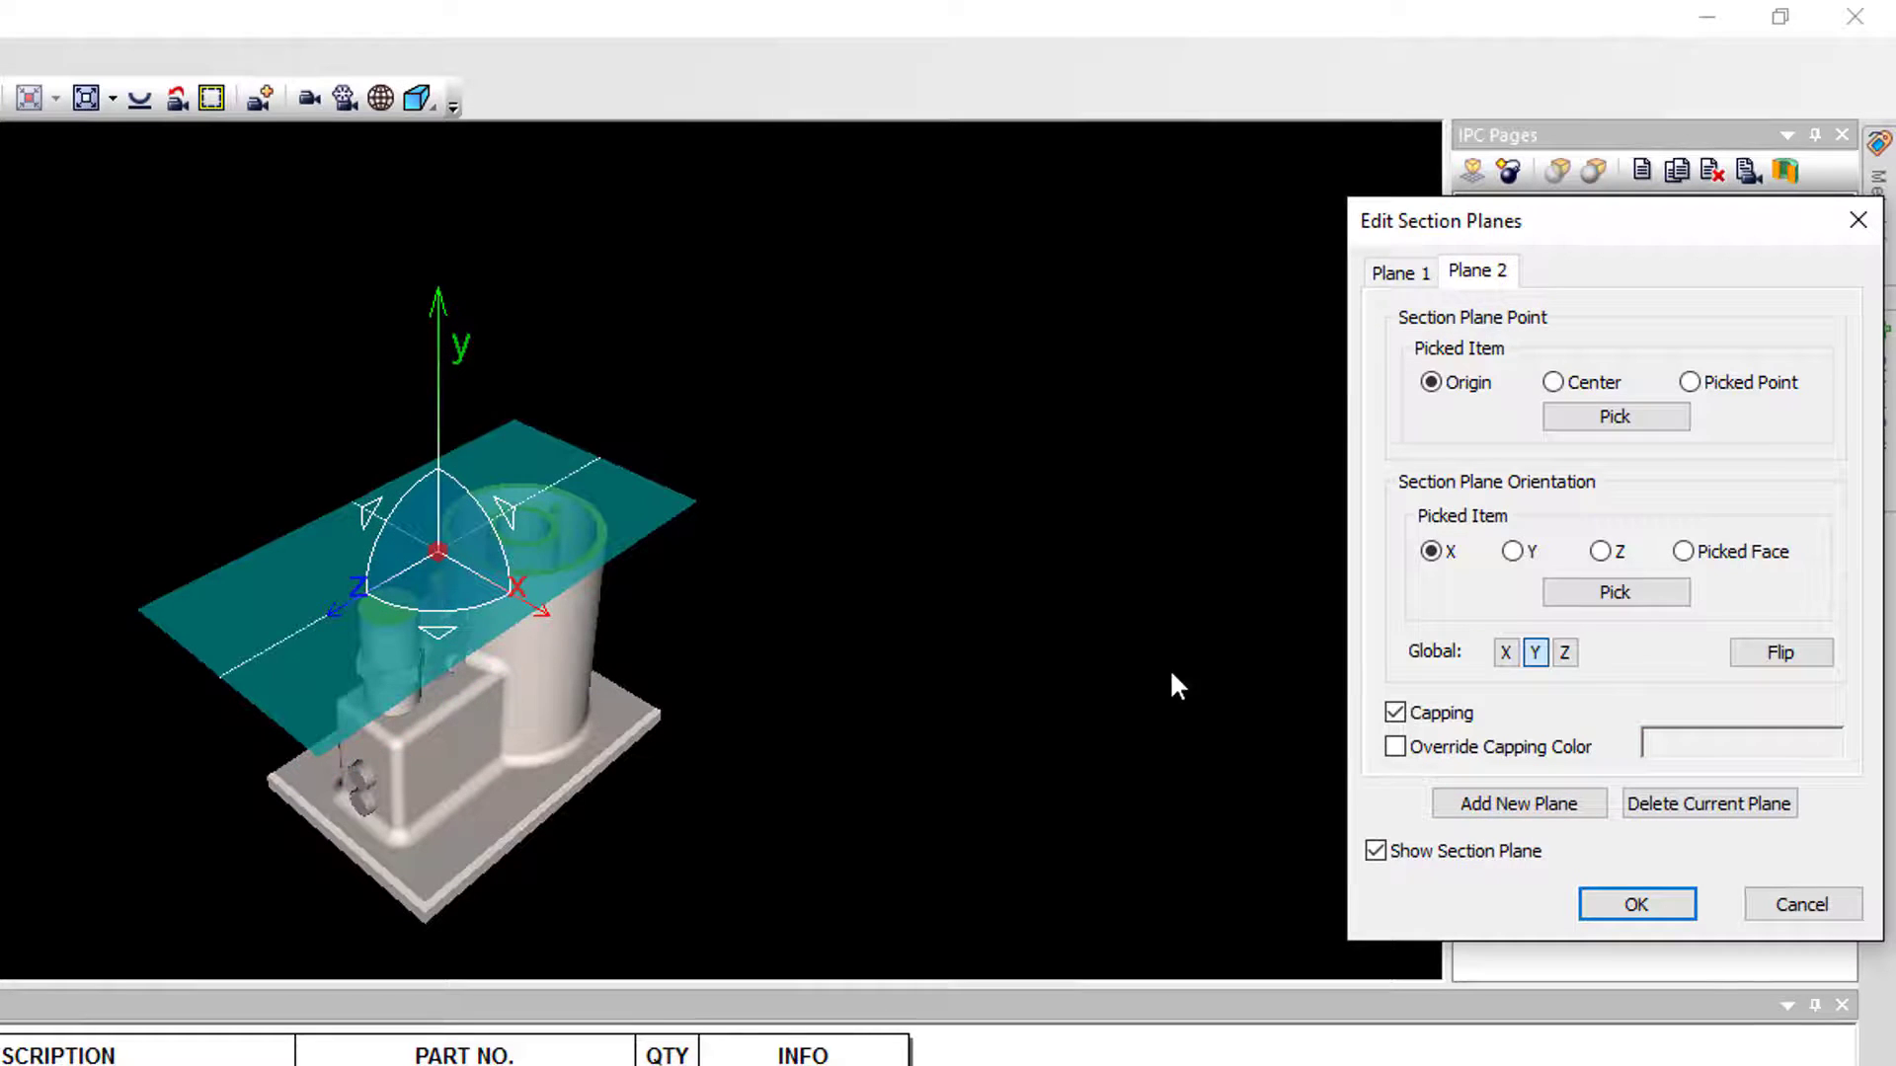
# Step: Make Page 3's second plane a global-X cut with blue capping and apply both planes
pyautogui.click(1505, 653)
pyautogui.moveTo(558, 627); pyautogui.dragTo(555, 613)
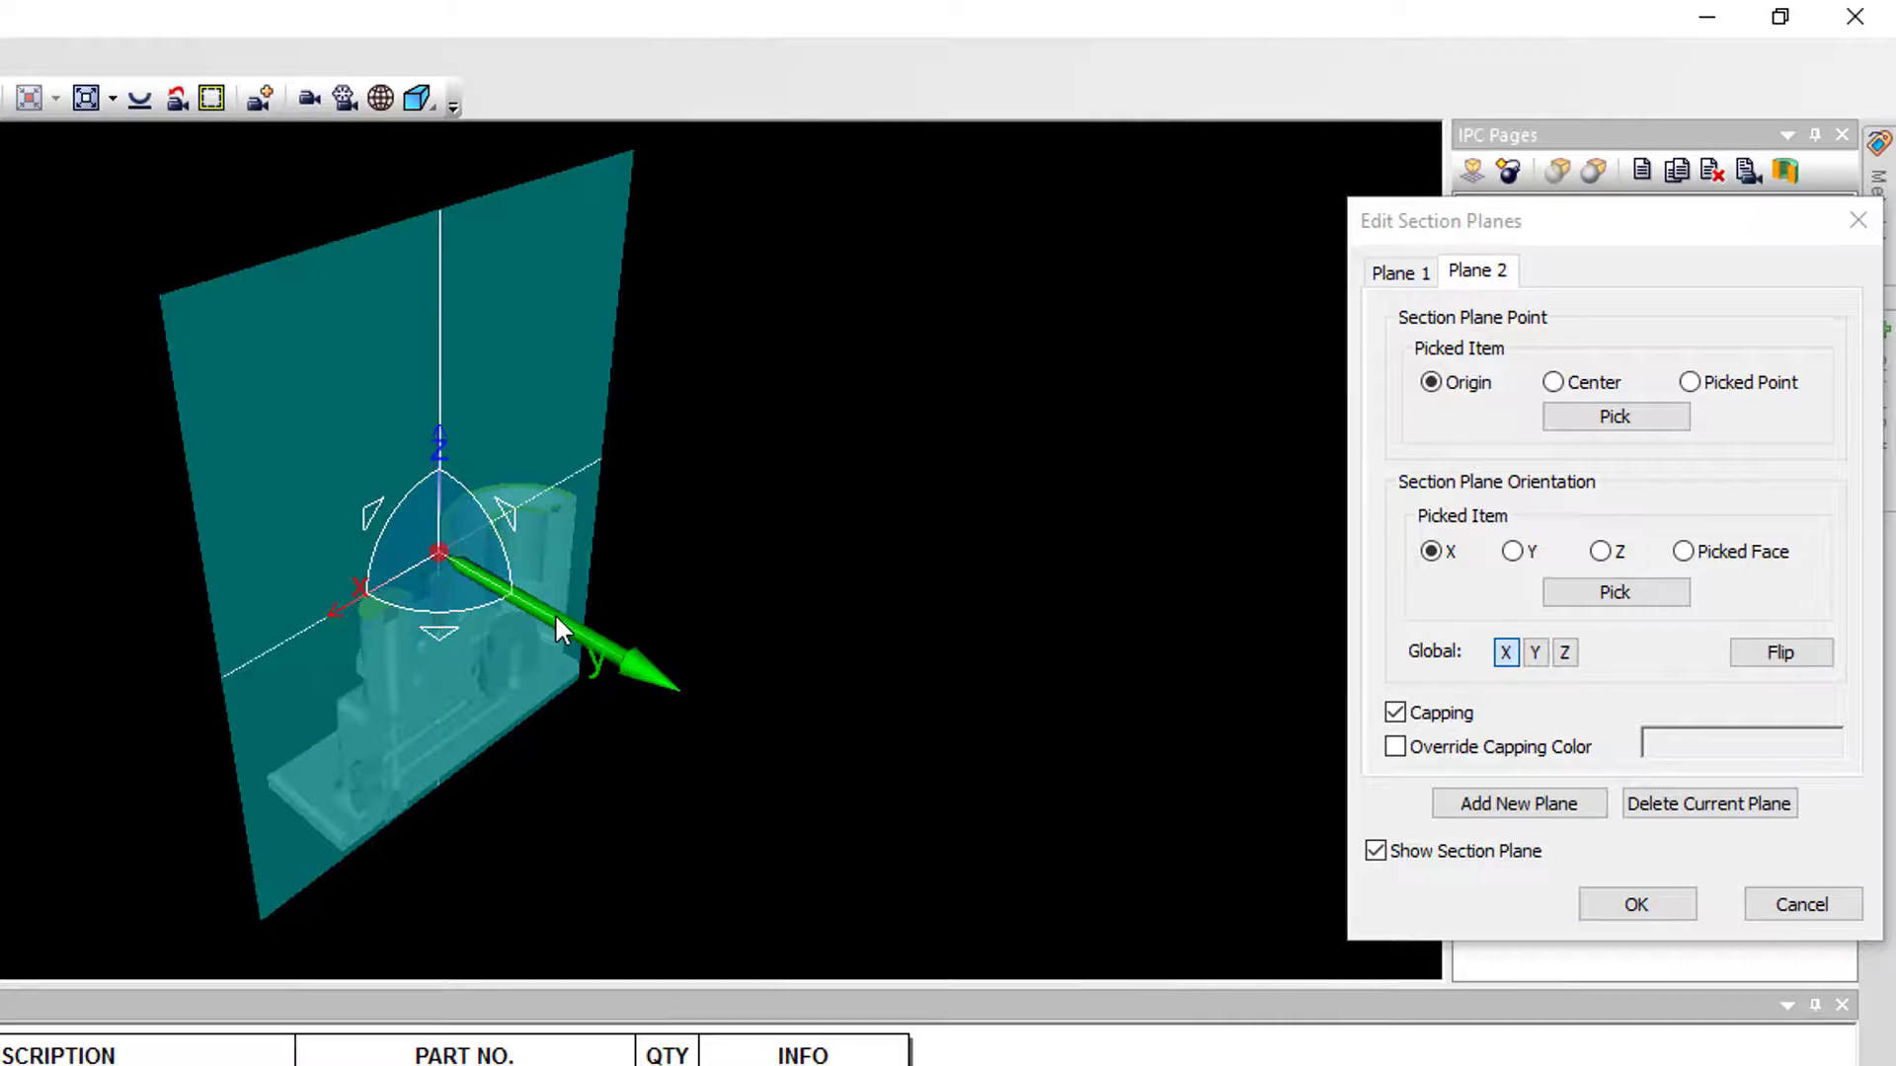
pyautogui.click(1410, 751)
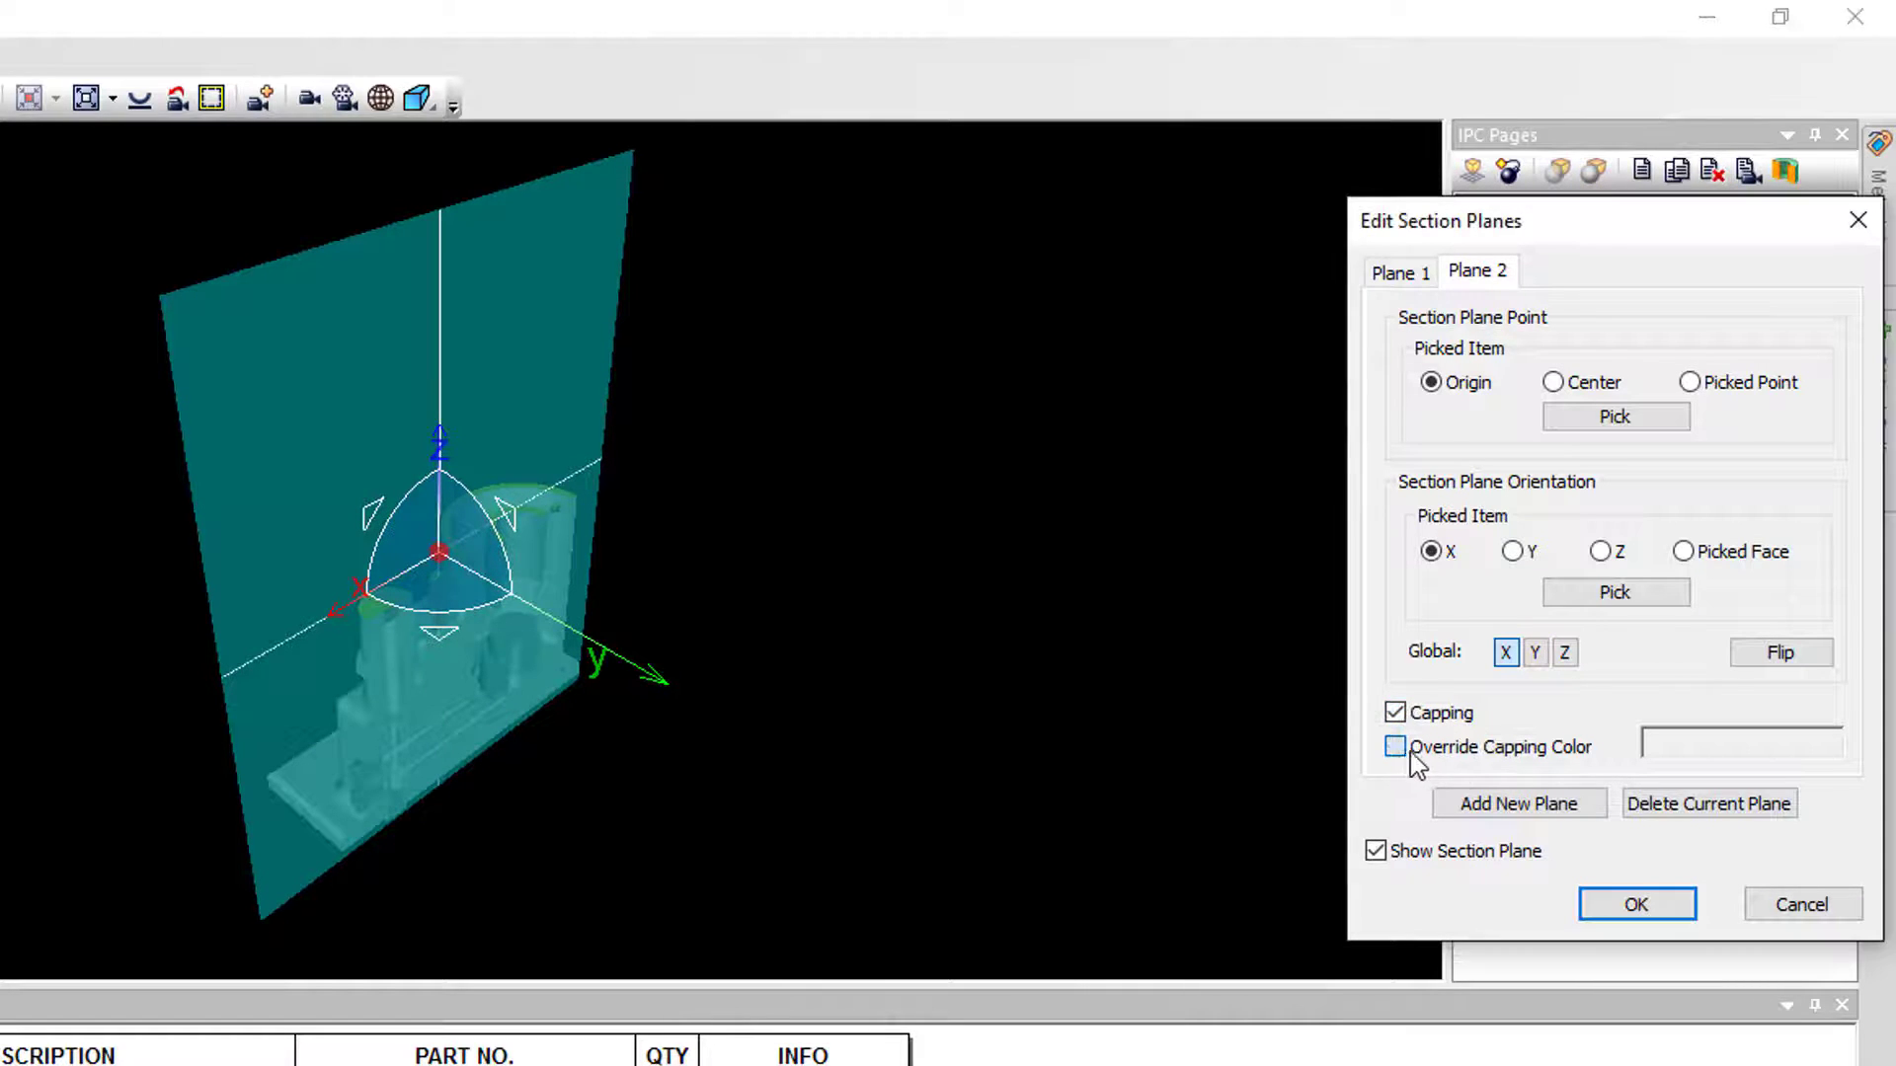
pyautogui.click(1705, 749)
pyautogui.click(1397, 405)
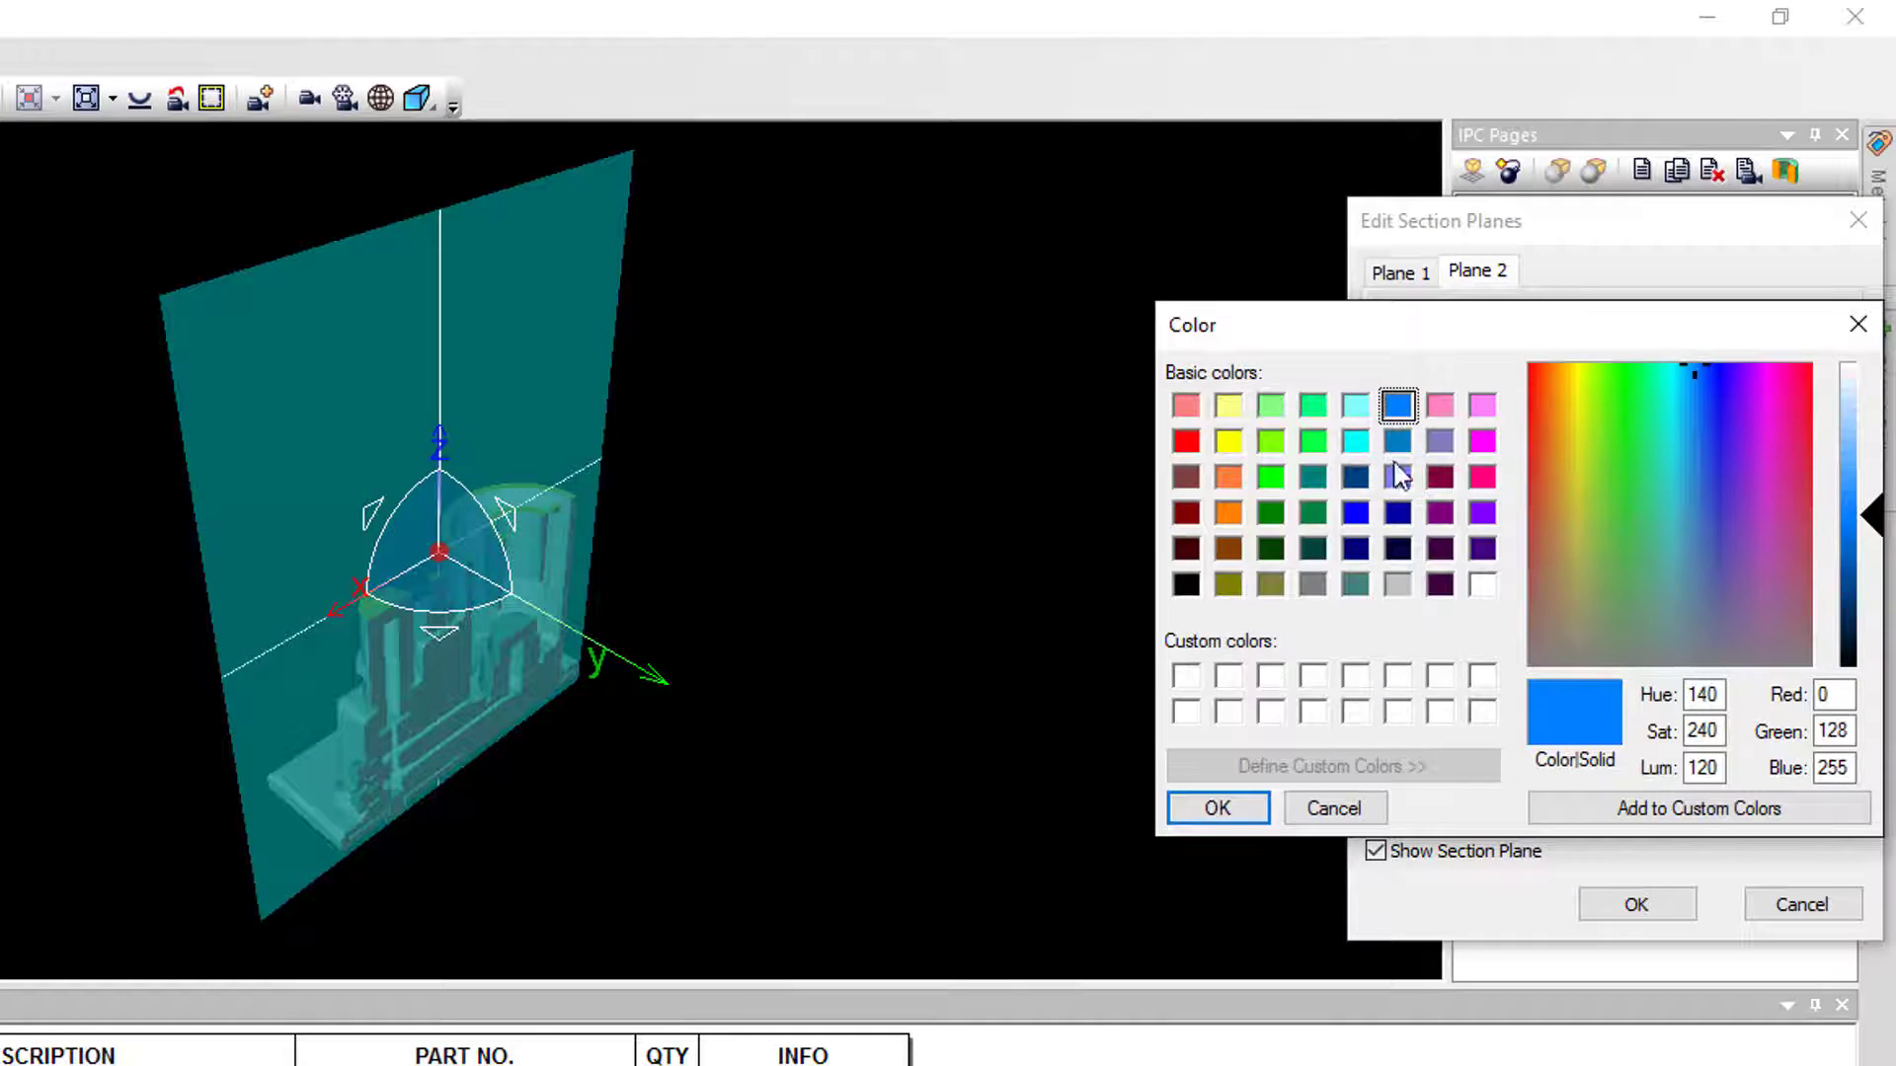
pyautogui.click(1197, 816)
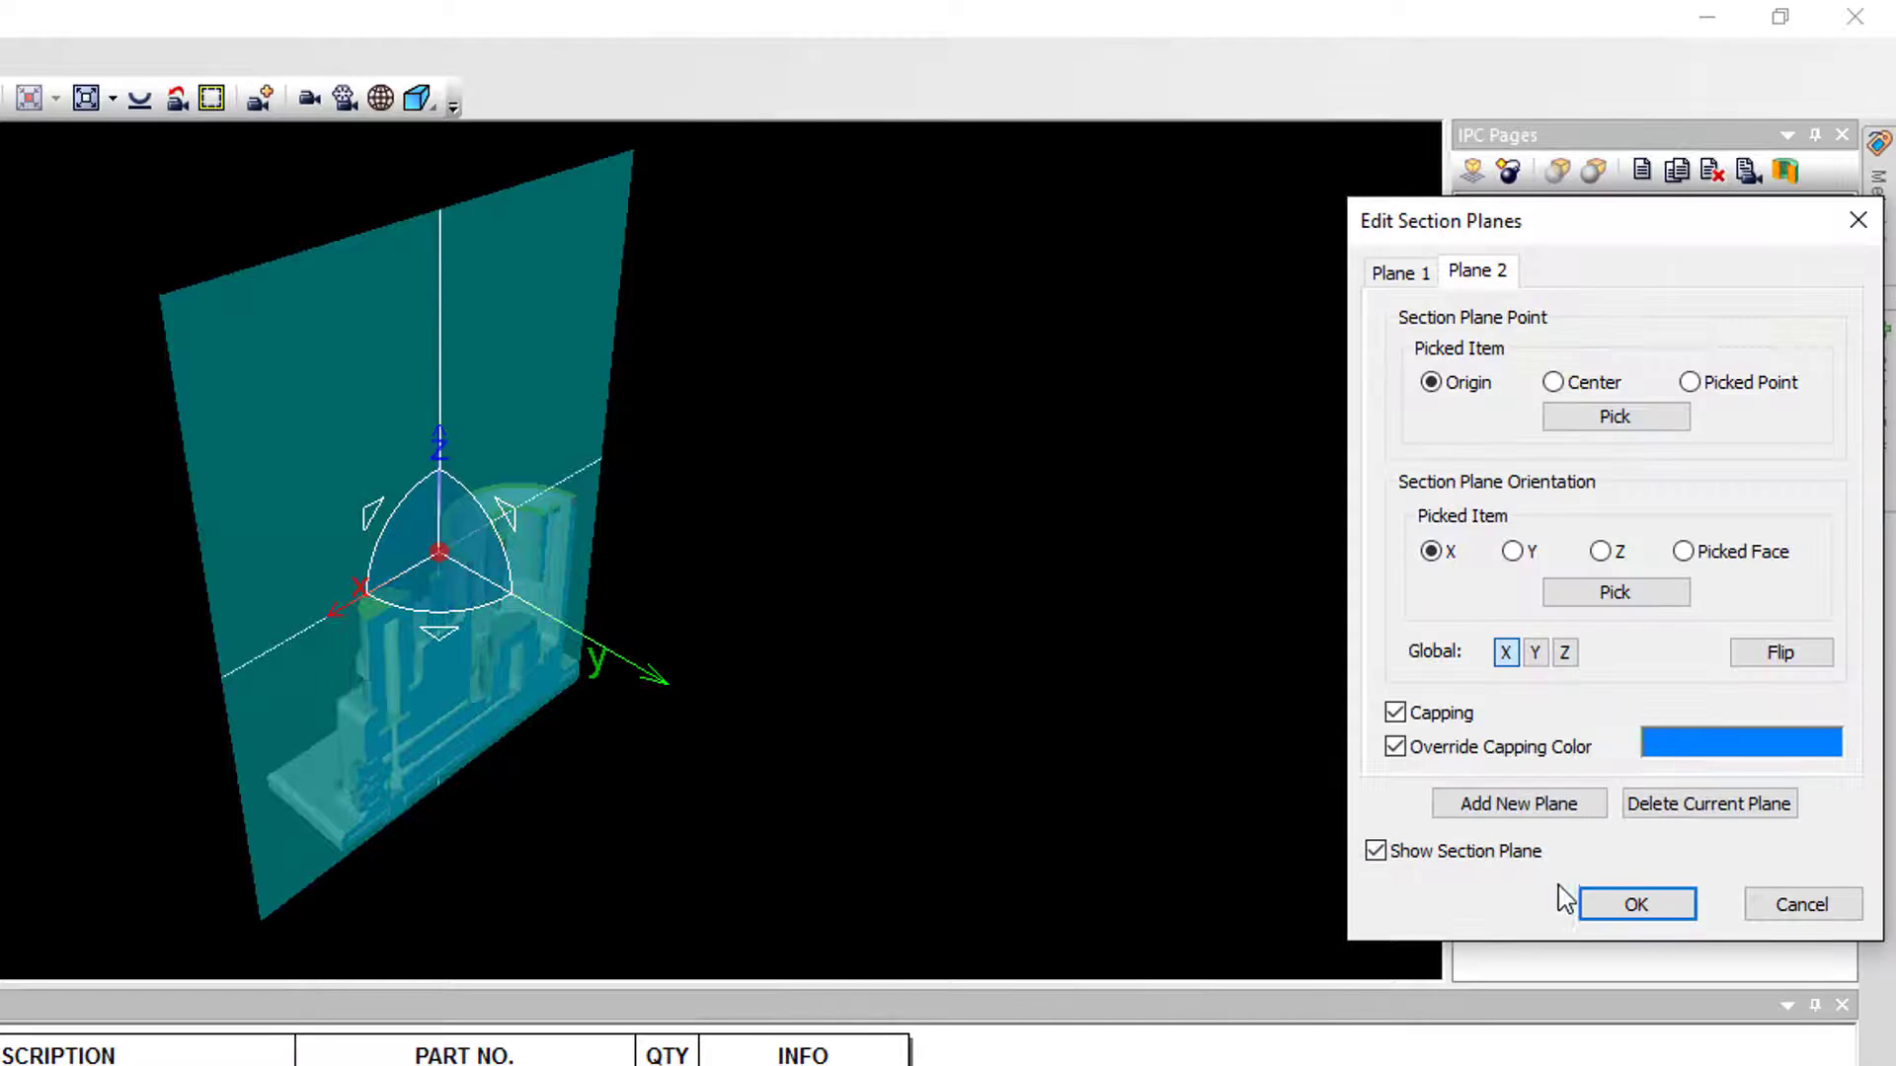
pyautogui.click(1625, 905)
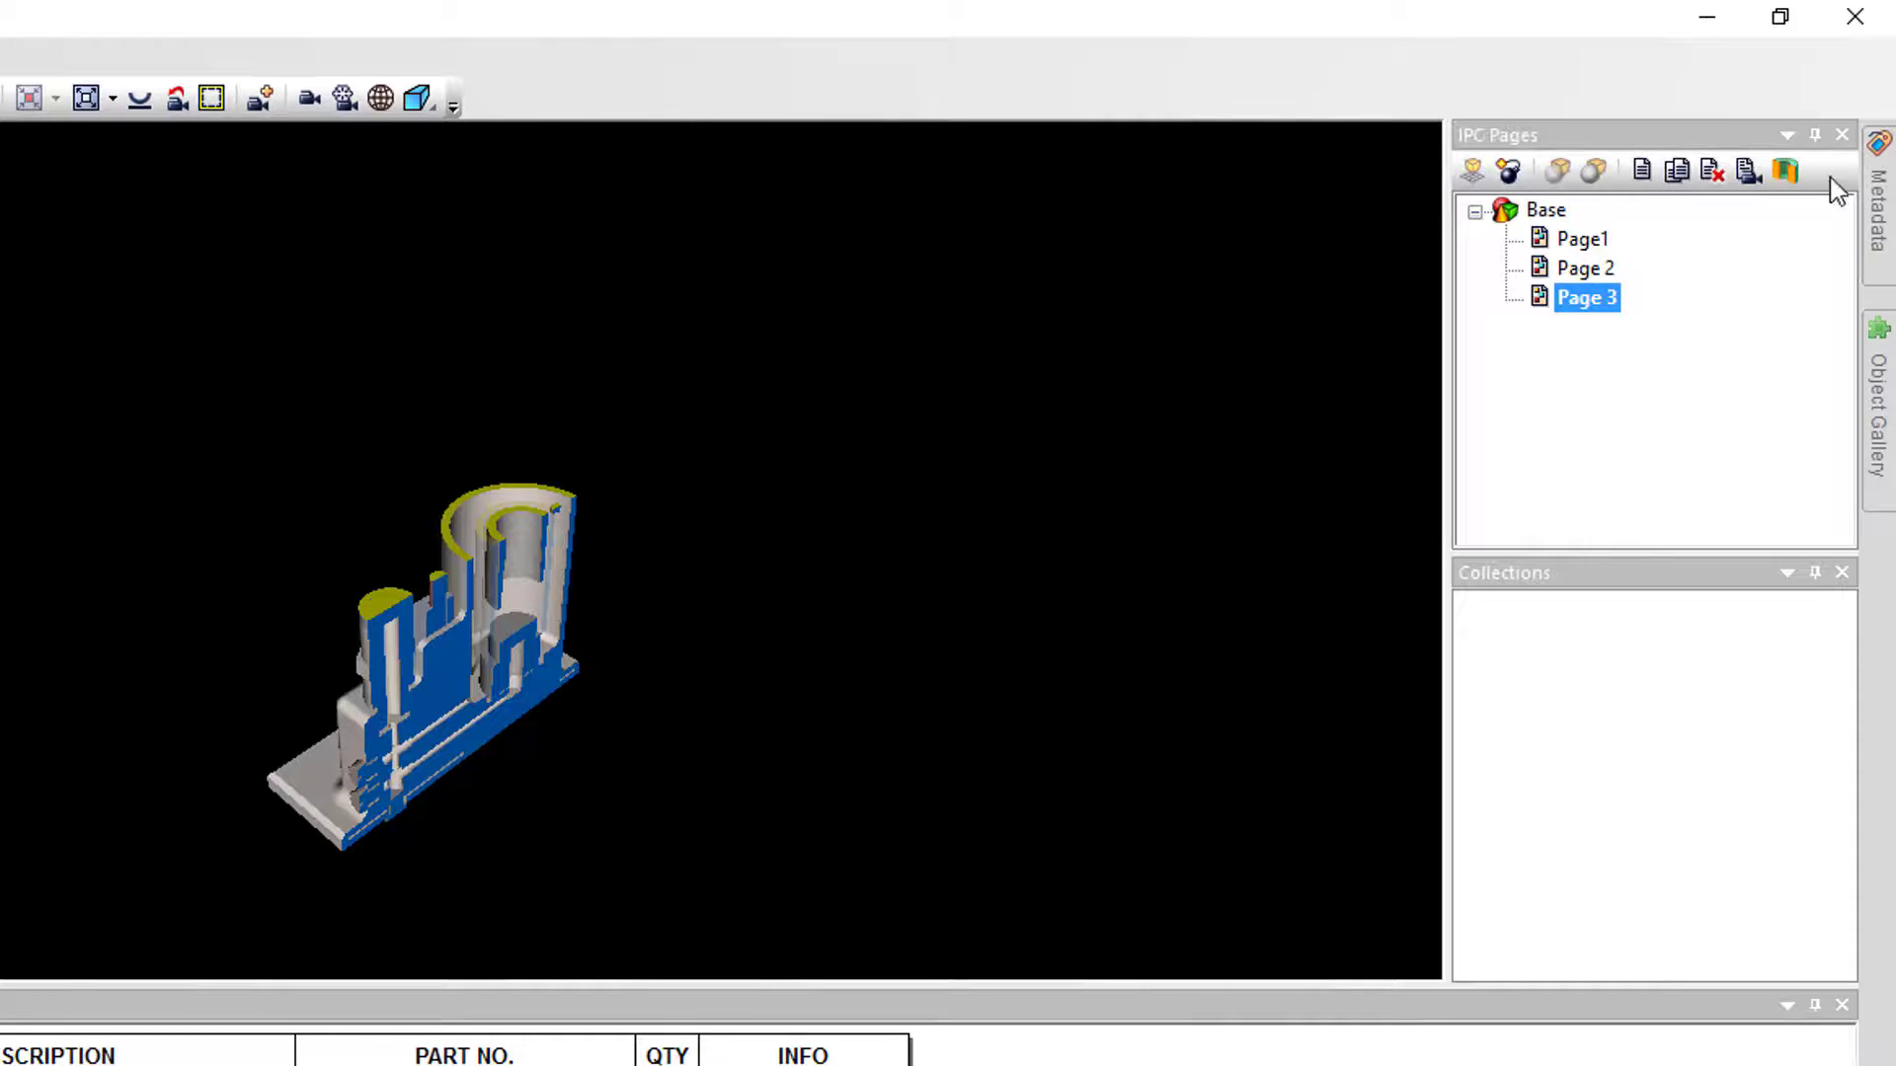
pyautogui.click(1582, 240)
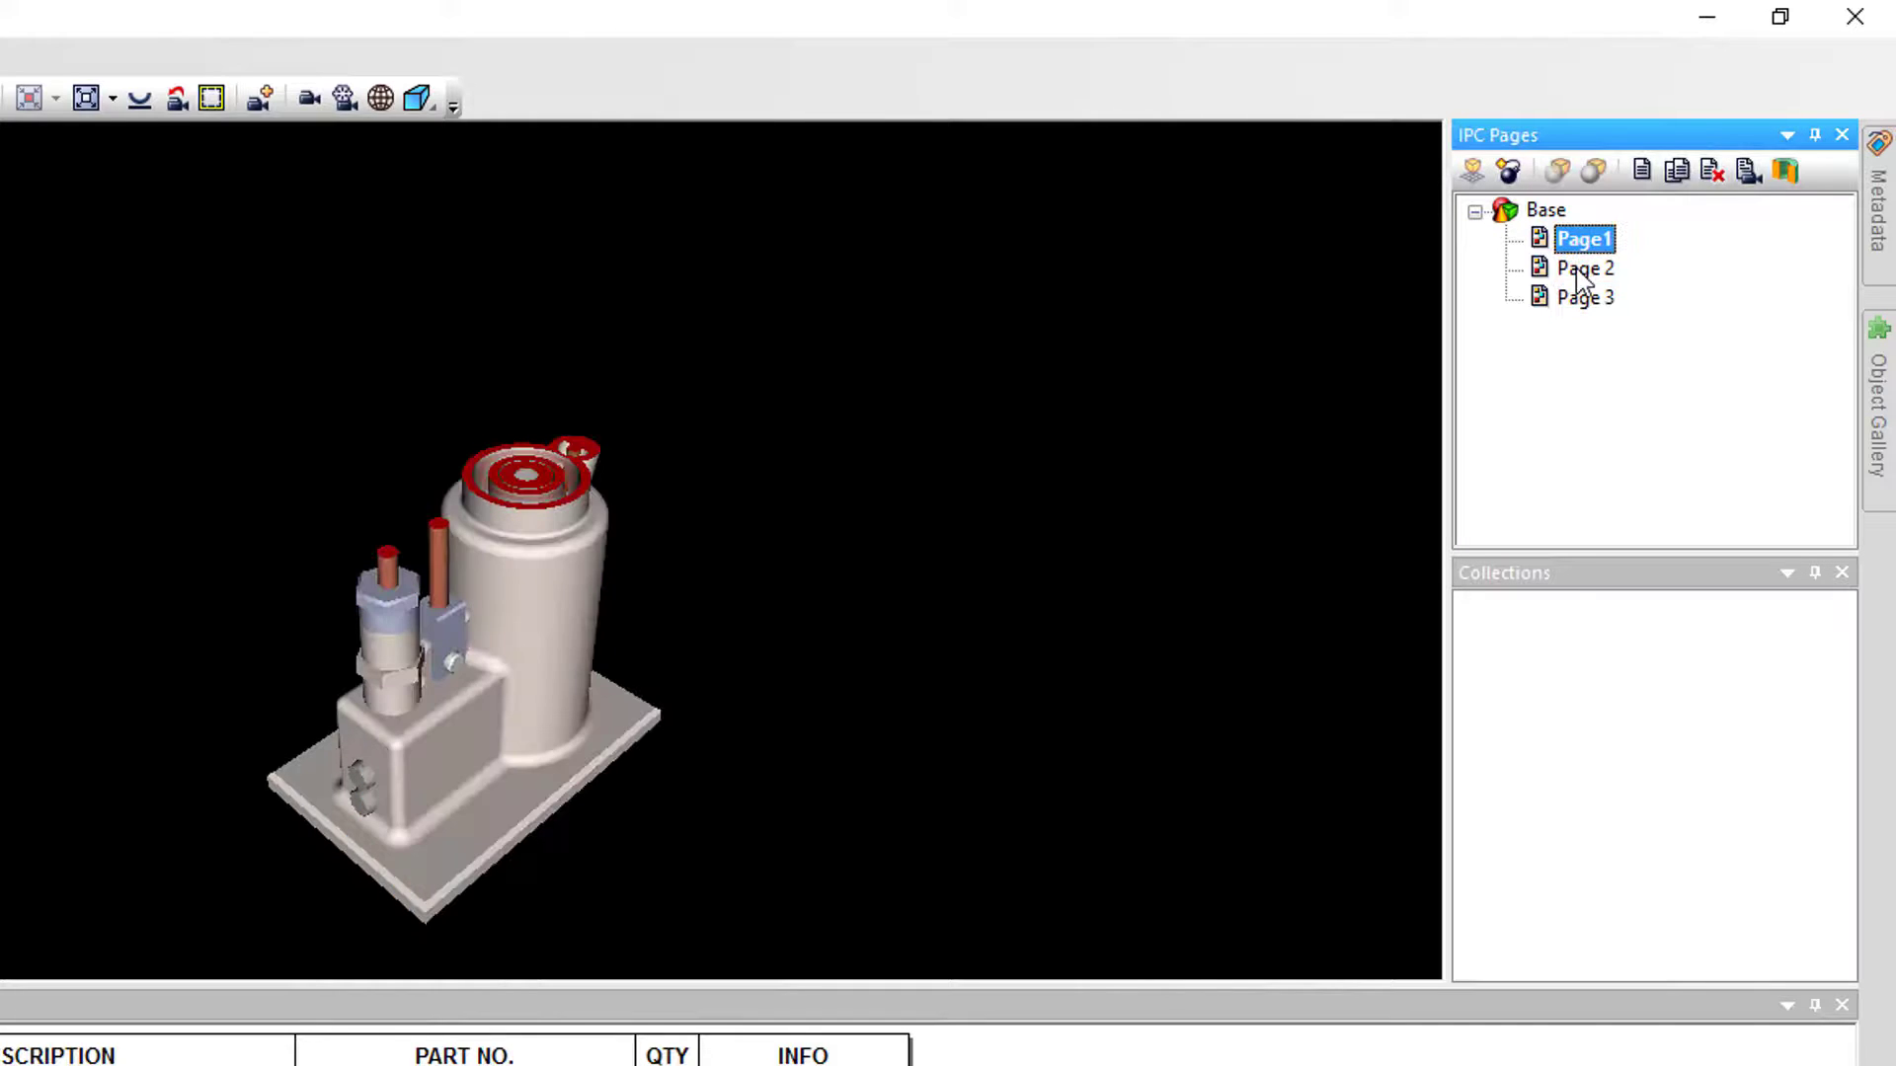
pyautogui.click(1583, 270)
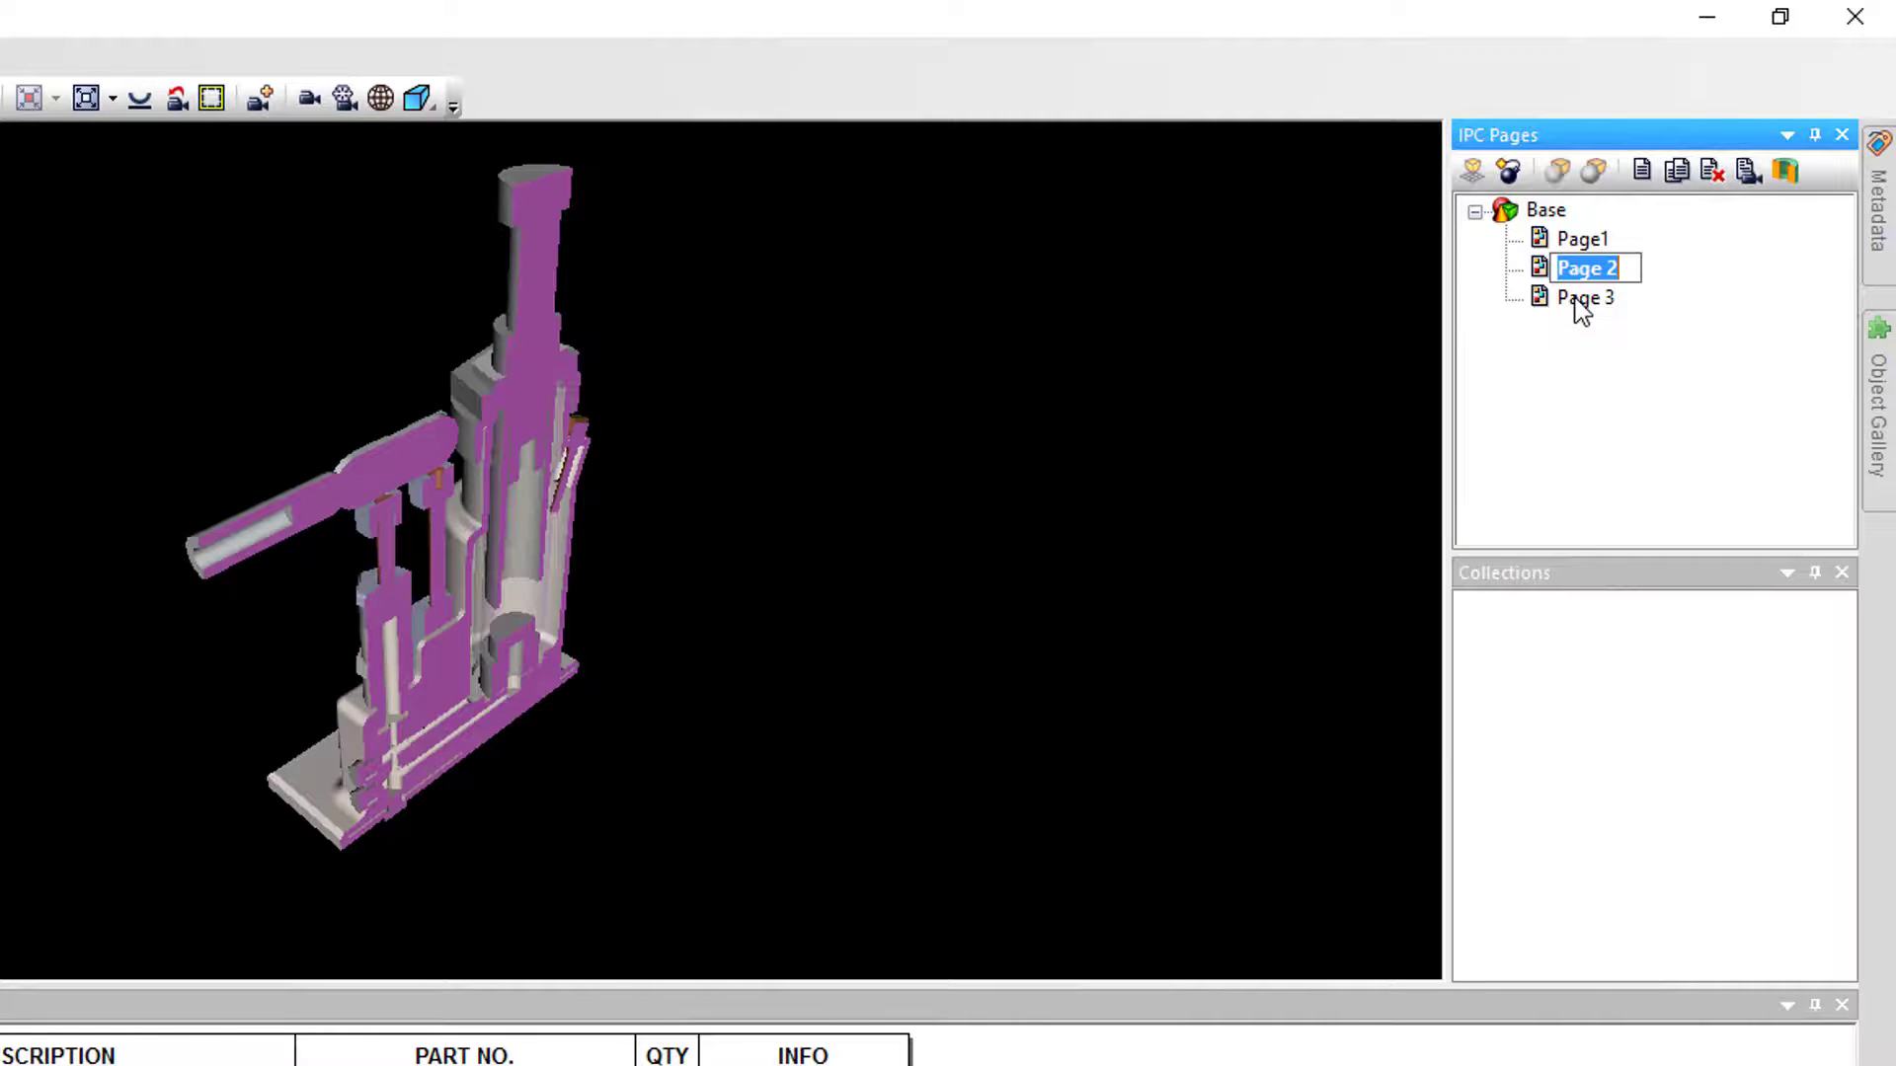
pyautogui.click(1580, 298)
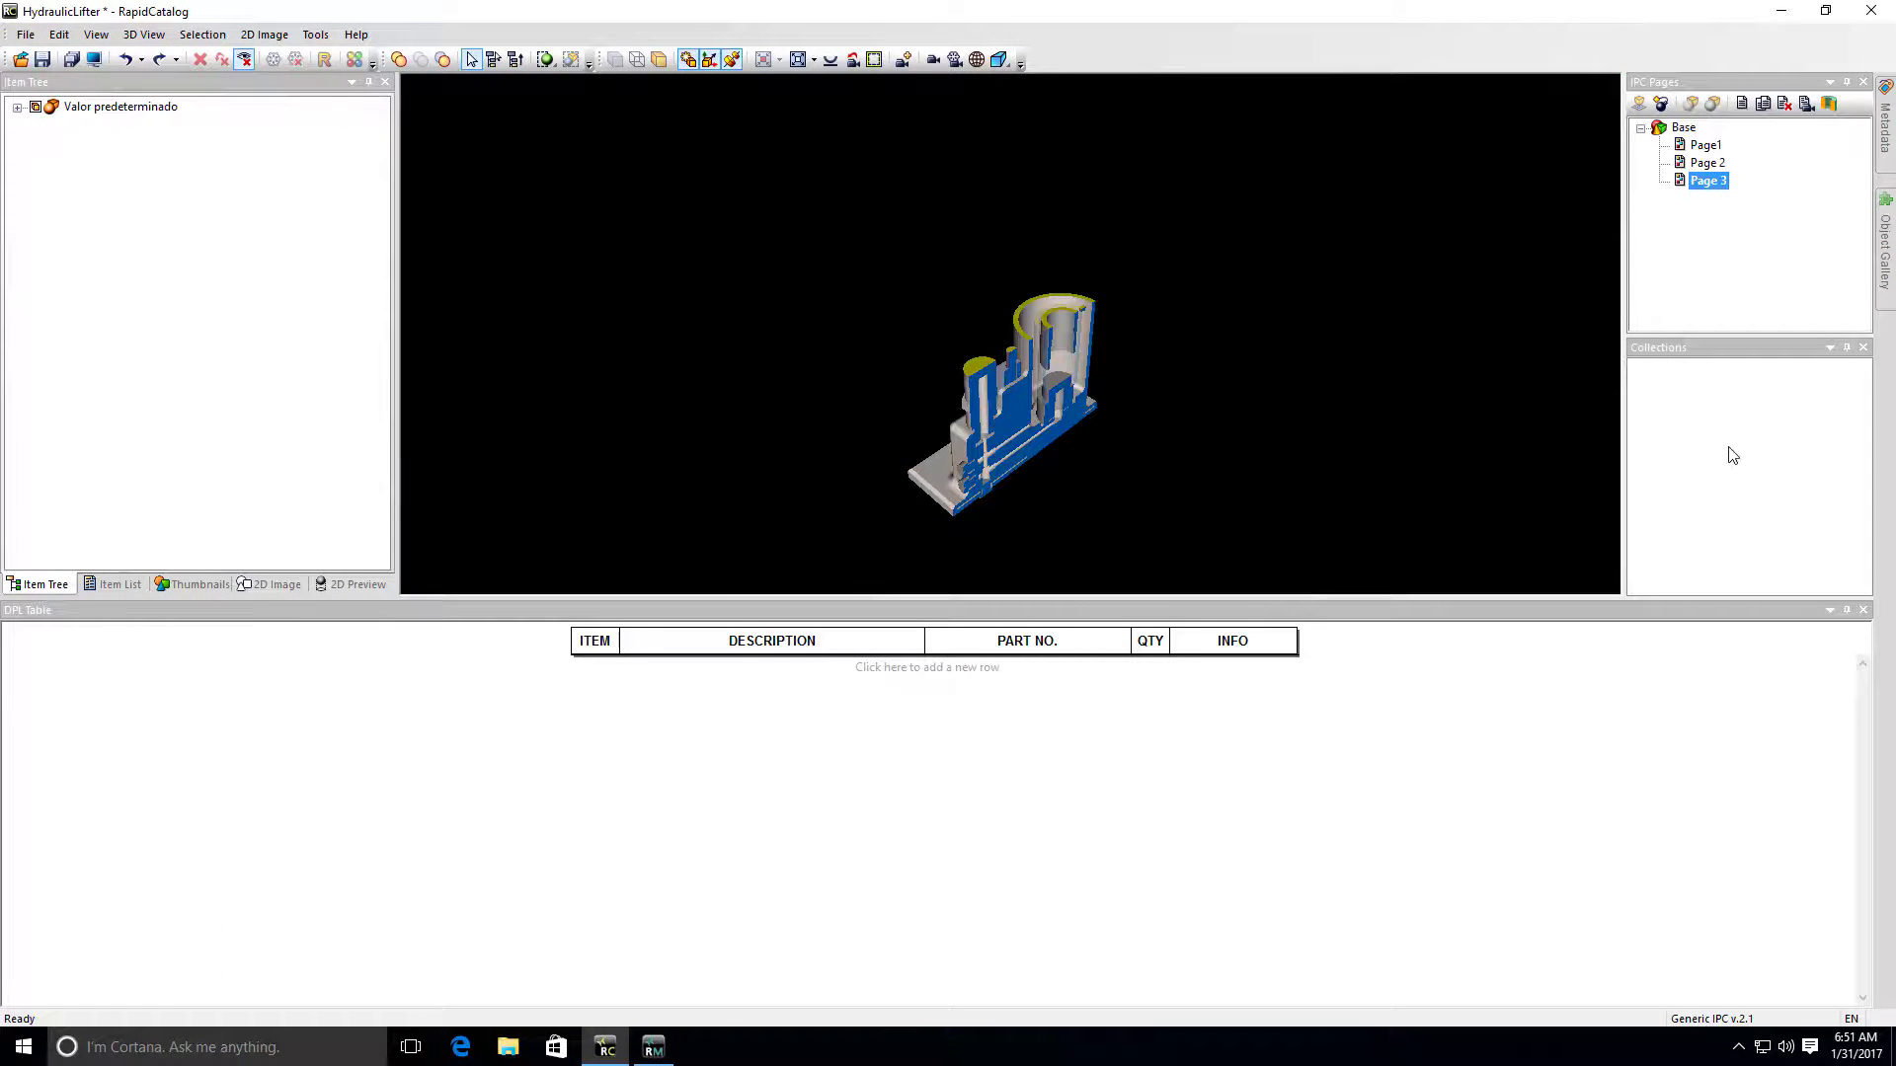
# Step: Add a SectionShield item to Page 3, switch it off so the cuts show, and save
pyautogui.moveTo(1888, 285)
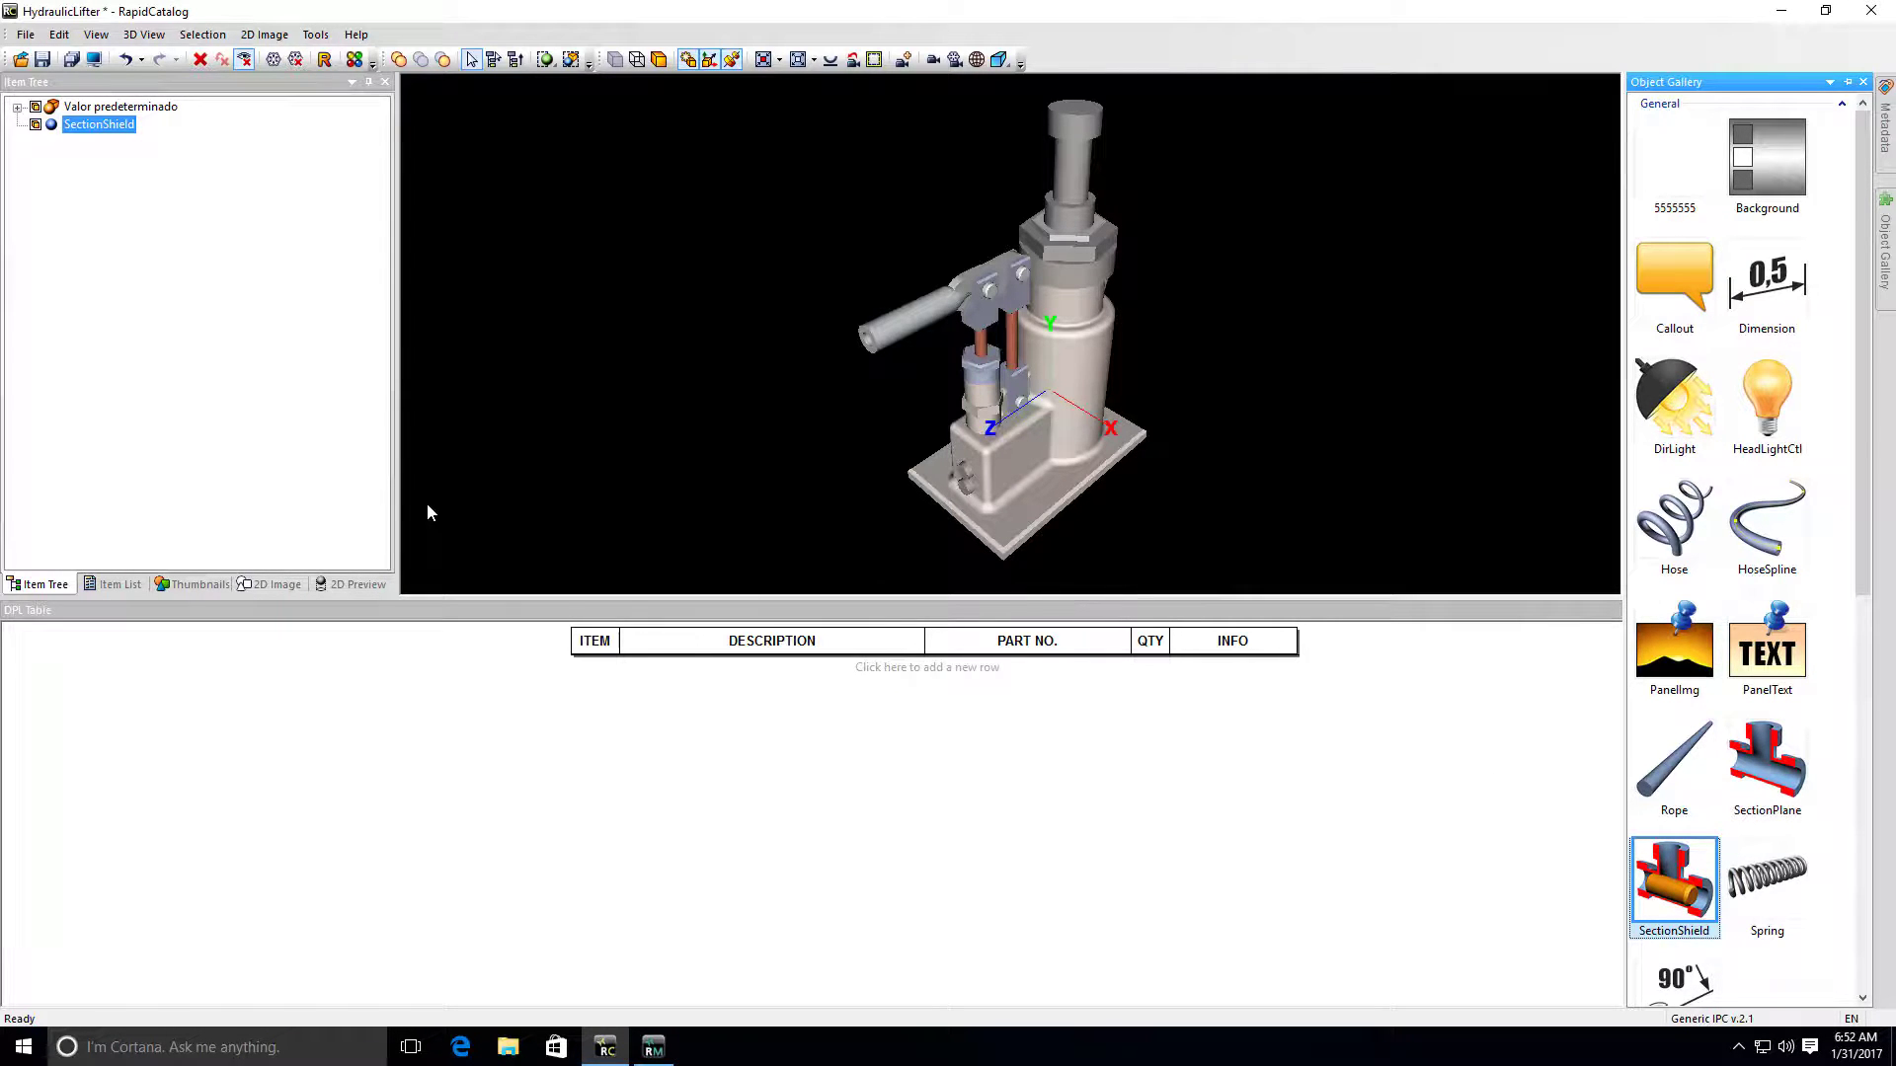
pyautogui.click(100, 125)
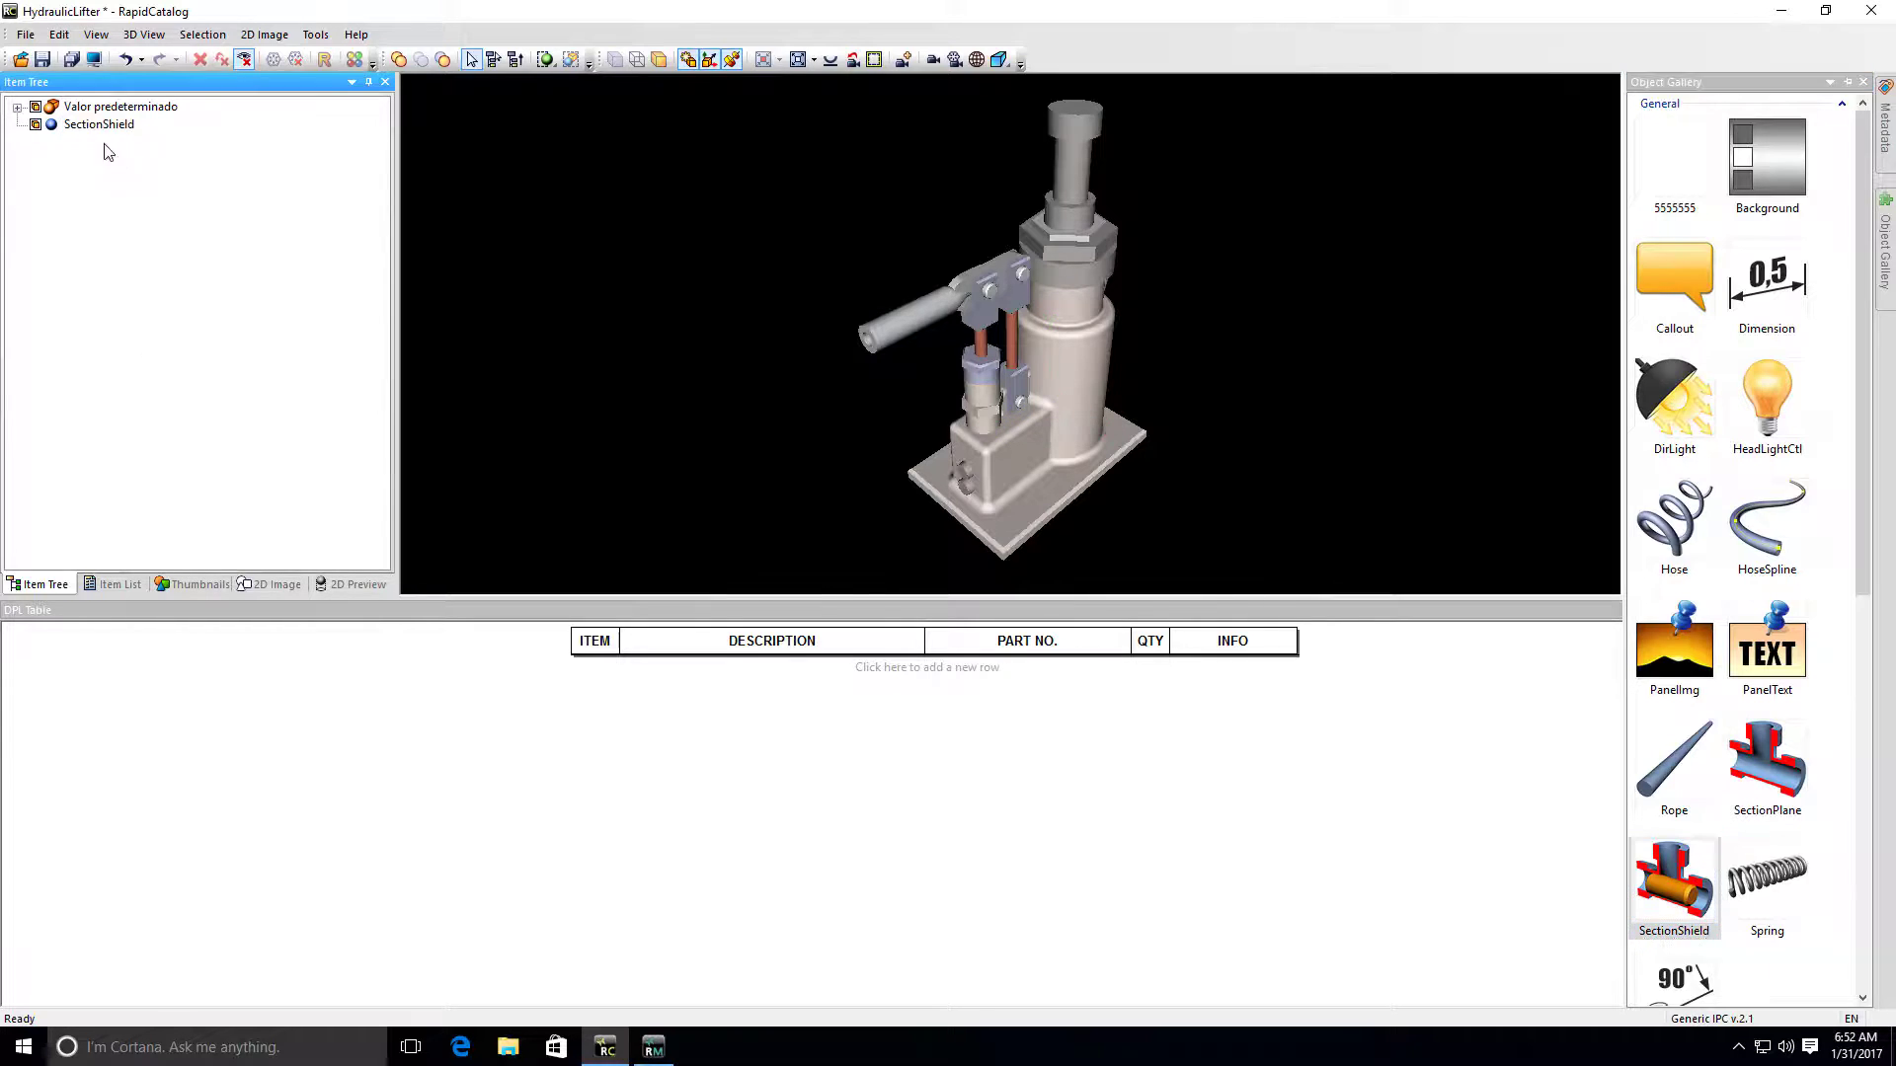
pyautogui.click(200, 60)
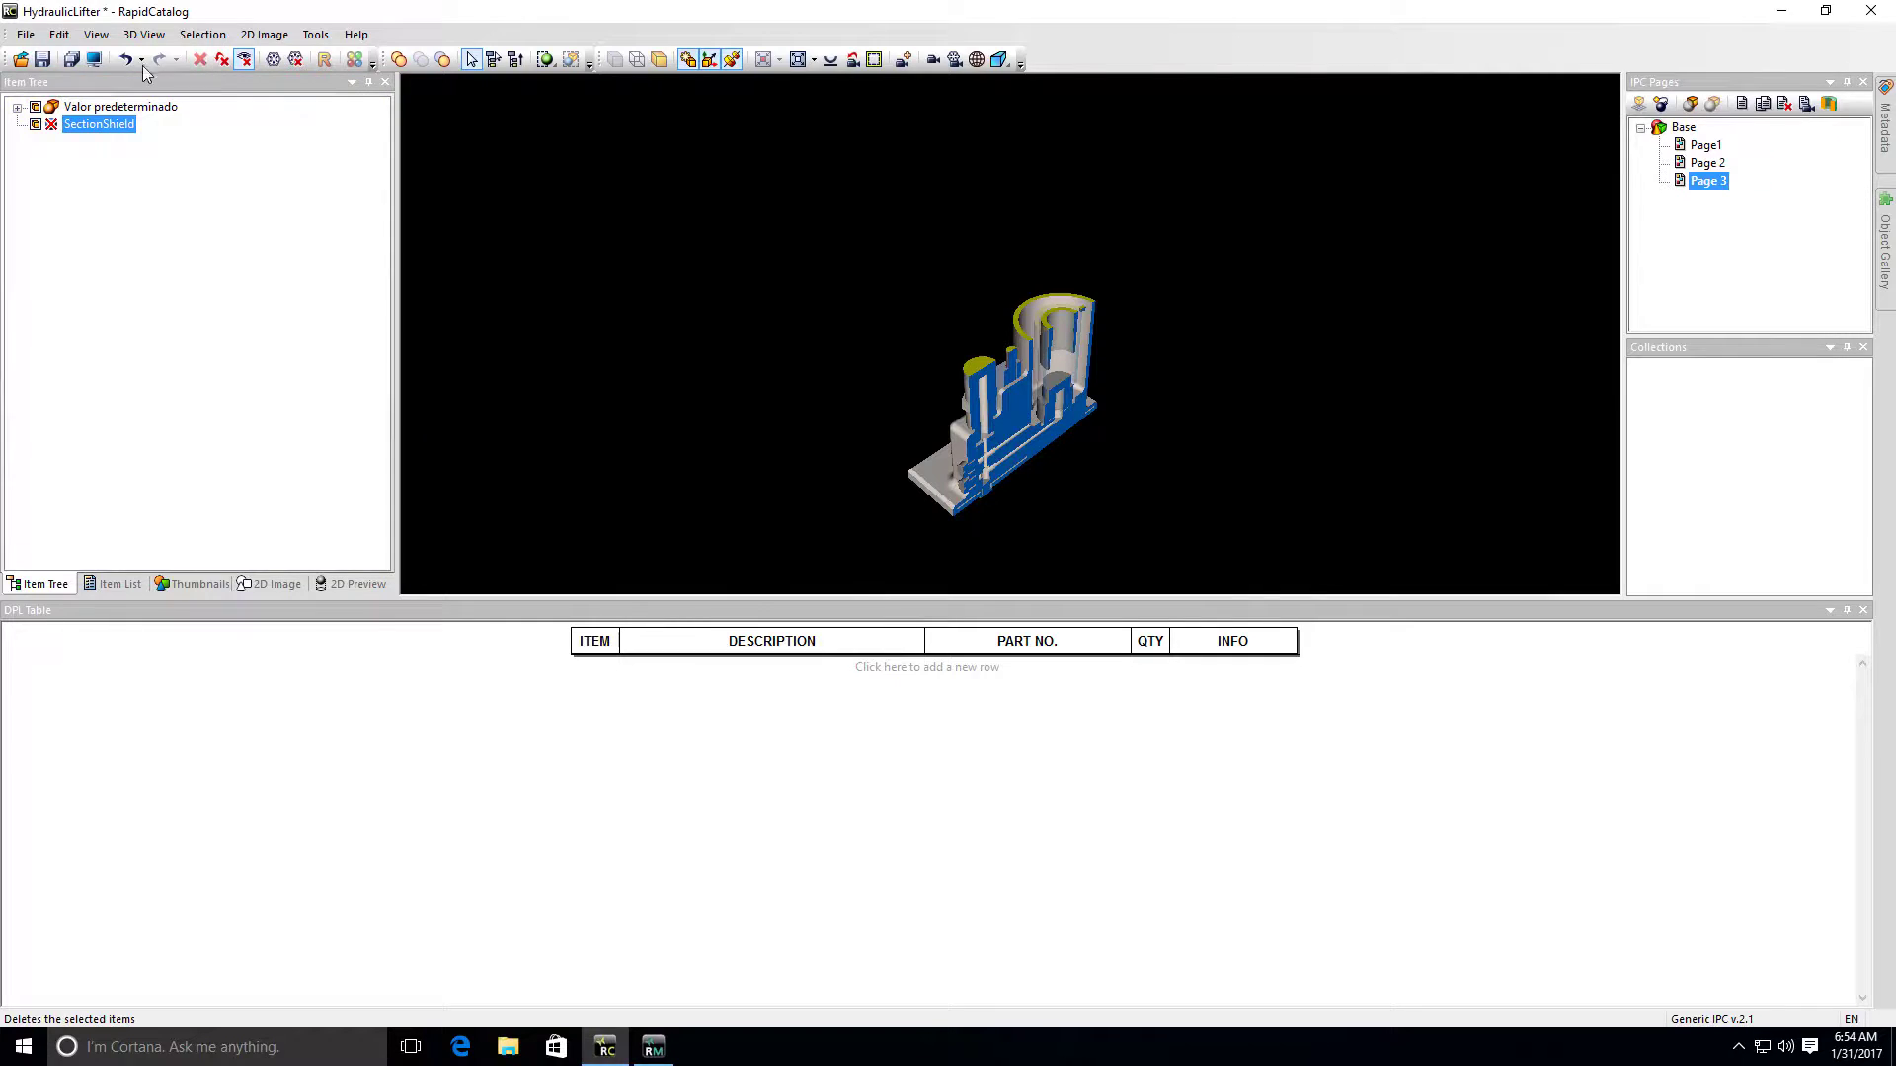
pyautogui.click(94, 60)
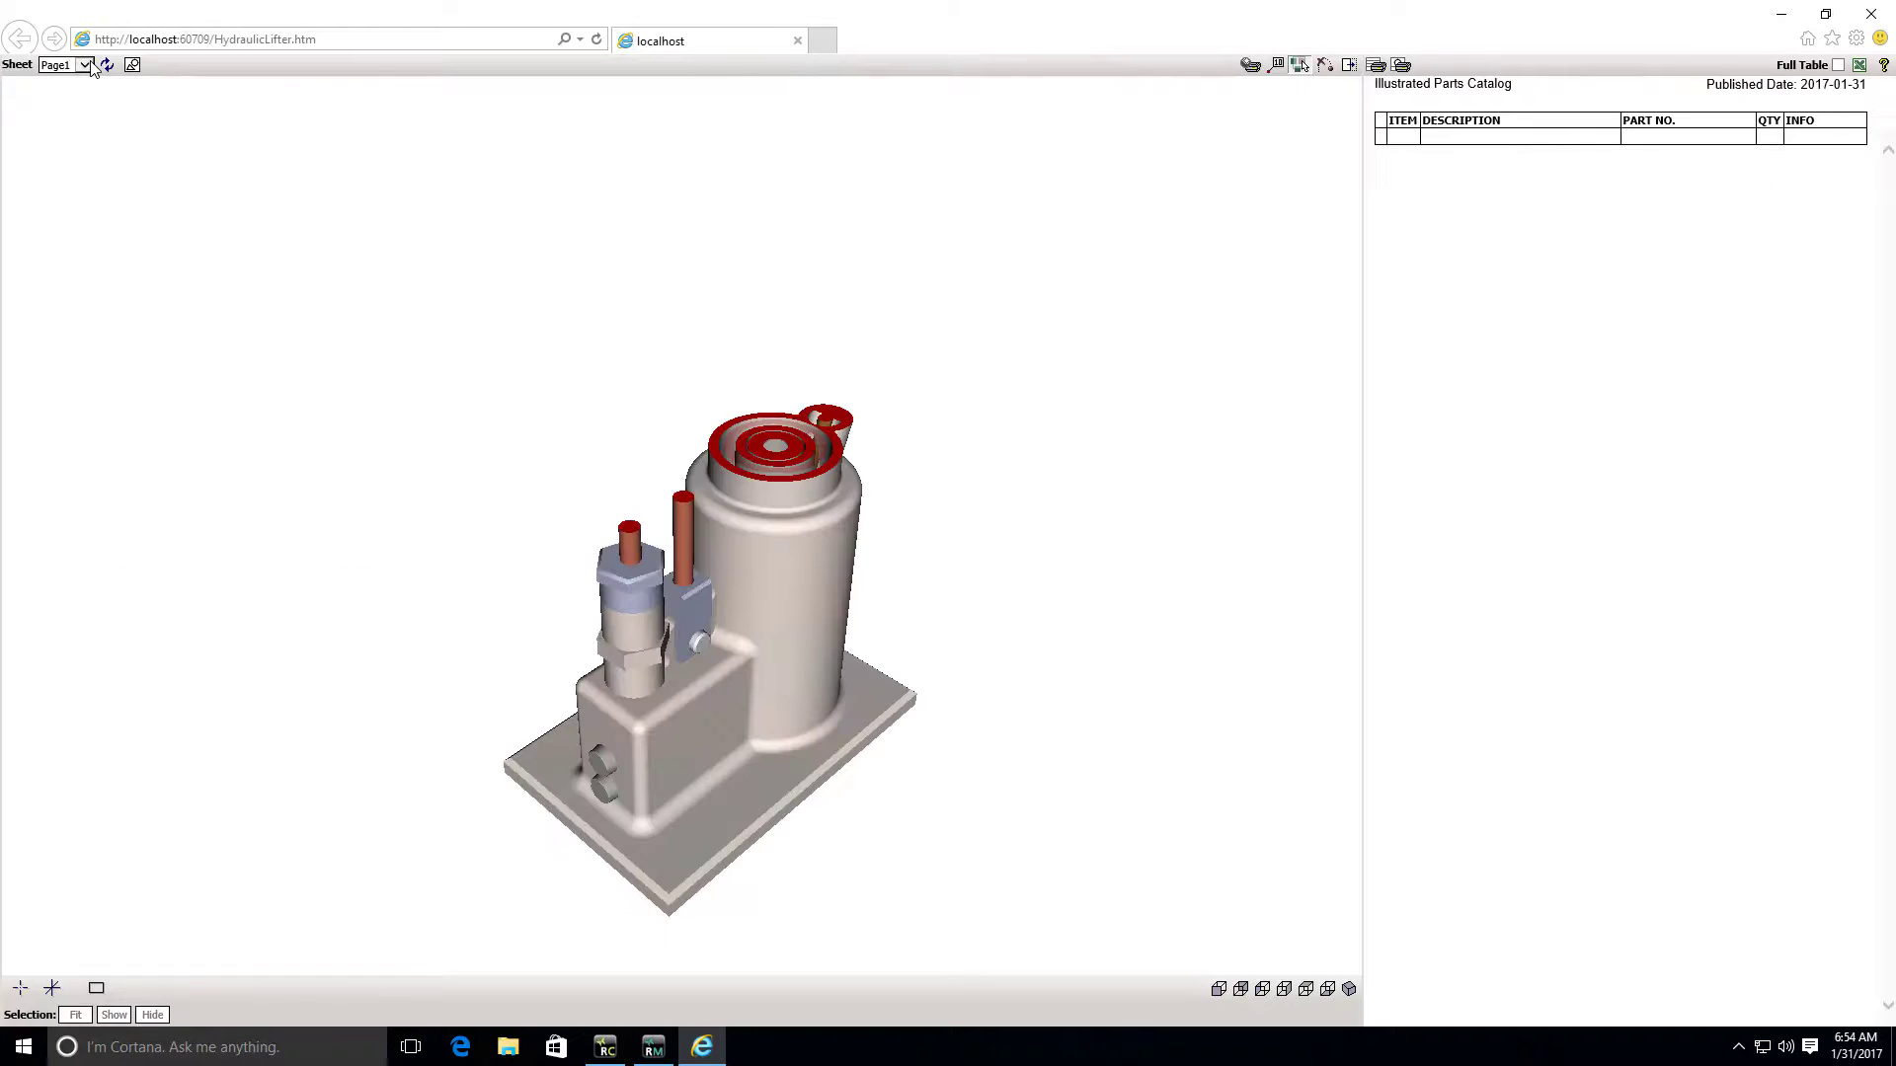
# Step: In the published catalog, switch the viewer from Page1 to Page 2, then step toward Page 3
pyautogui.click(87, 65)
pyautogui.click(69, 83)
pyautogui.press('Down')
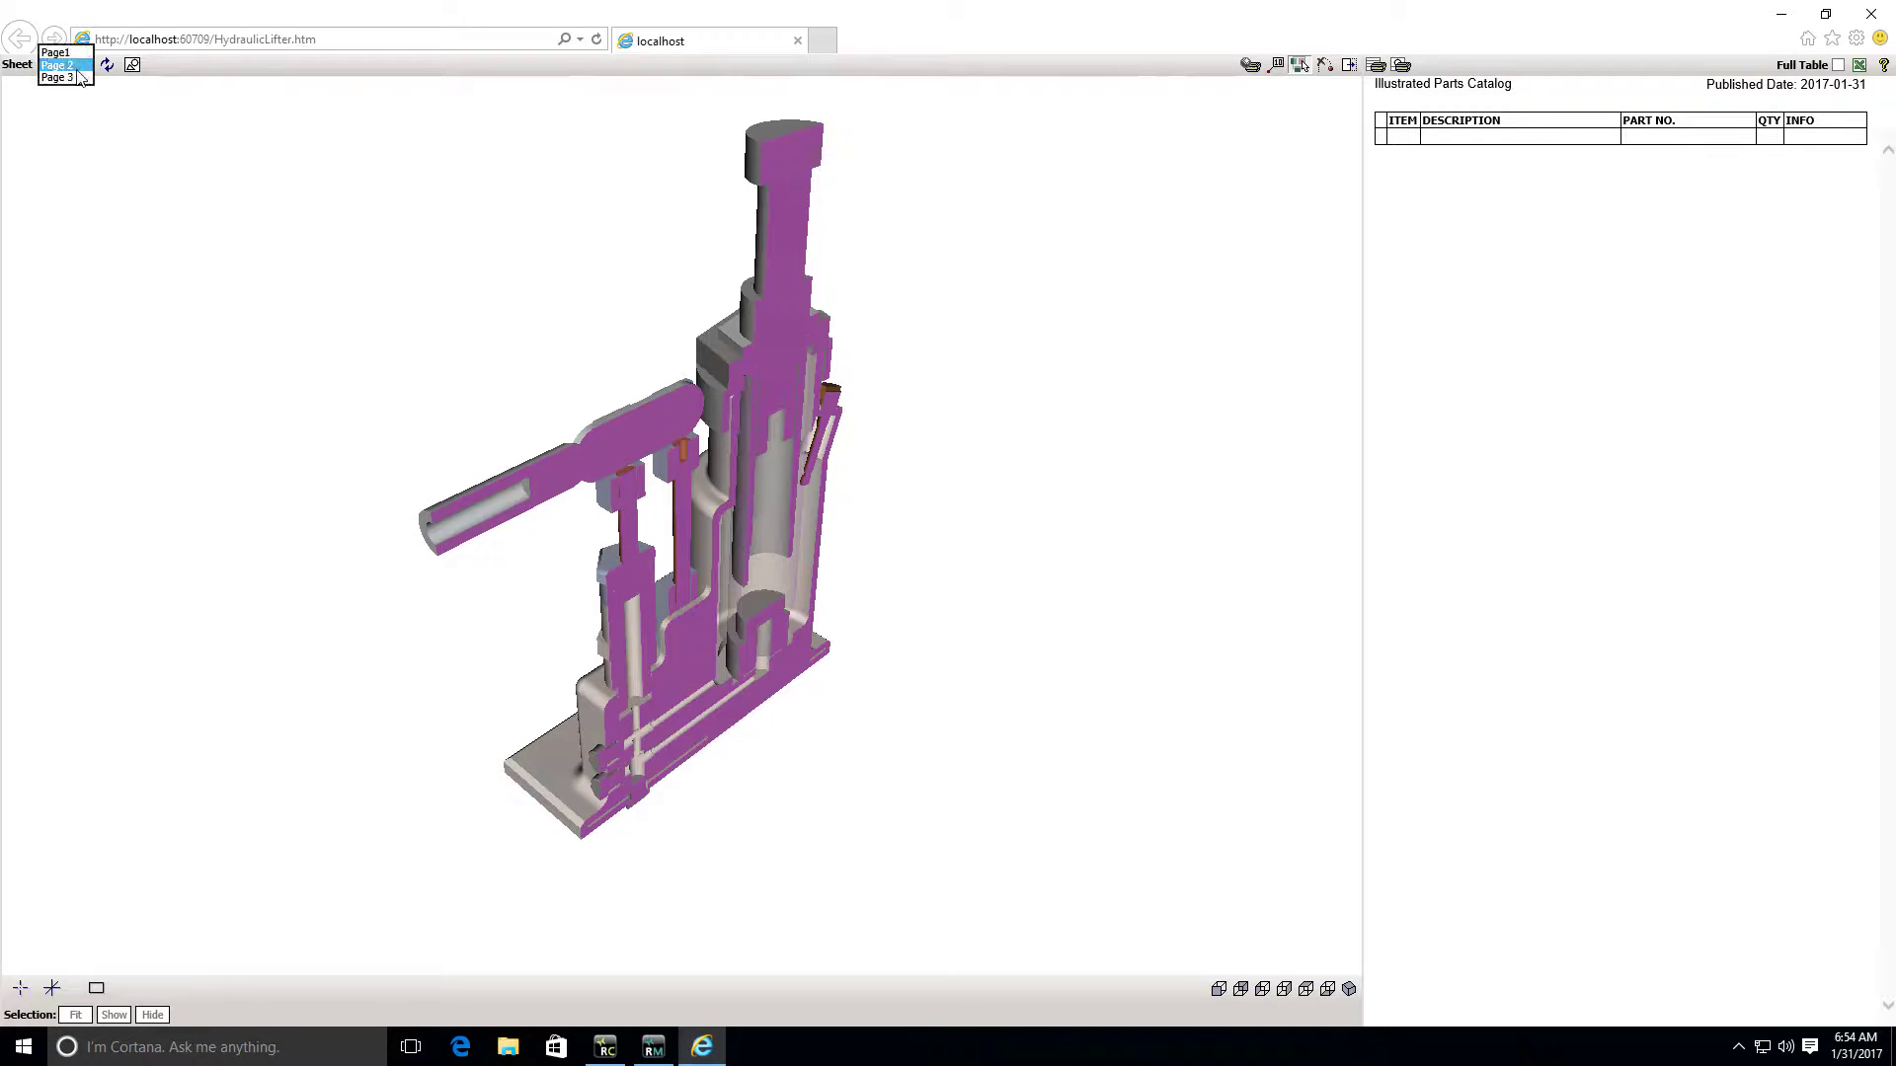